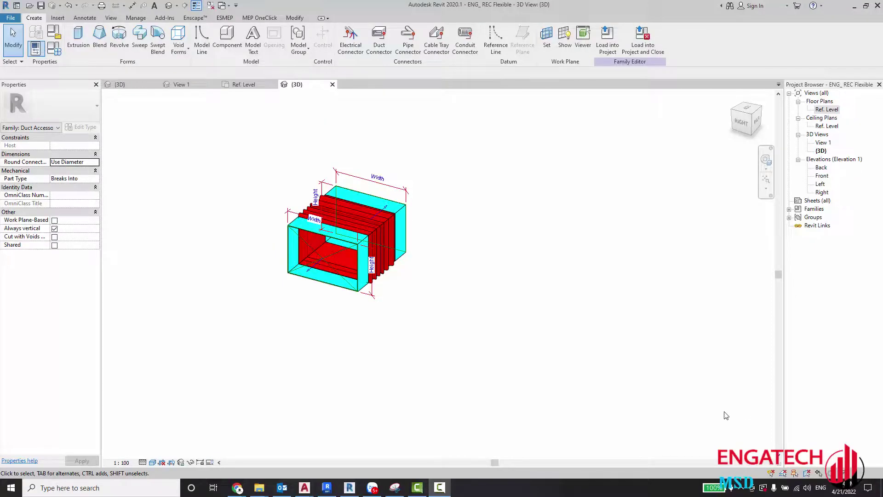
Zoom into the family's 3D view, then switch to the sample project's duct-and-fan 3D view.
scroll(338, 202, up, 3)
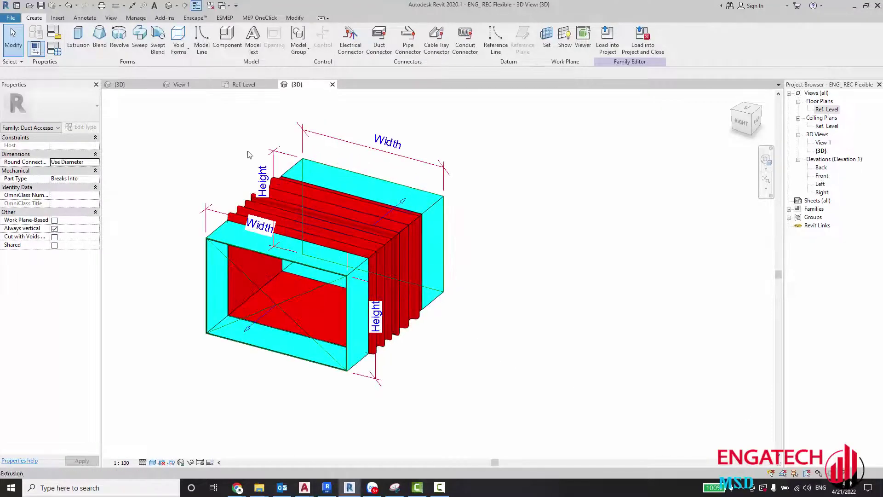
scroll(248, 164, up, 1)
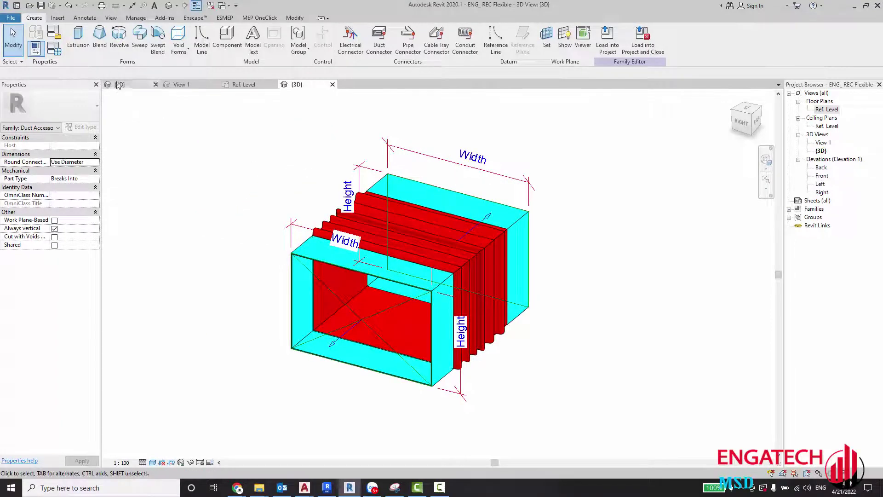
key(ctrl+Tab)
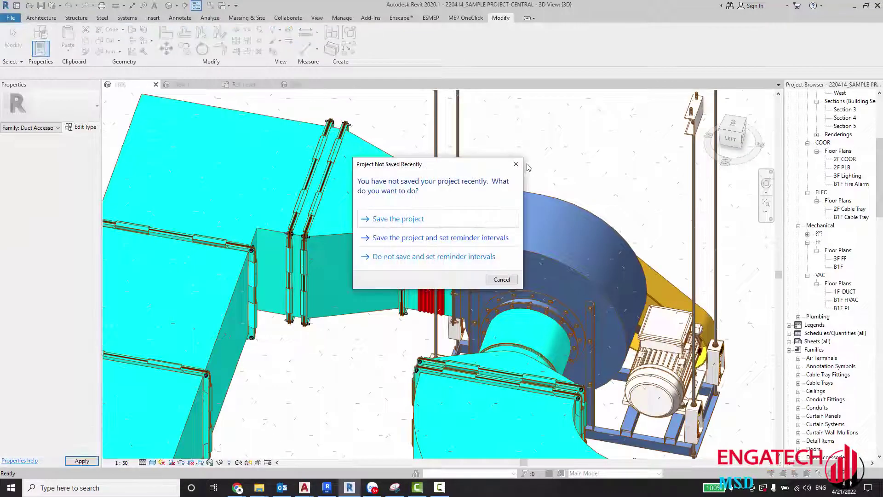
Dismiss the save reminder, zoom around the project's duct run and clear the selection.
click(515, 164)
scroll(423, 269, up, 3)
scroll(385, 292, up, 2)
scroll(430, 299, up, 1)
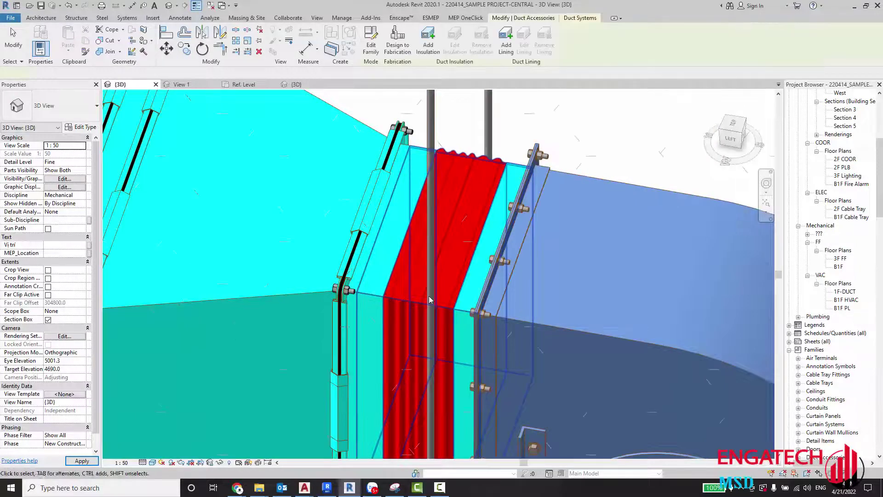
scroll(423, 276, down, 2)
scroll(423, 266, down, 2)
scroll(437, 258, down, 1)
key(Escape)
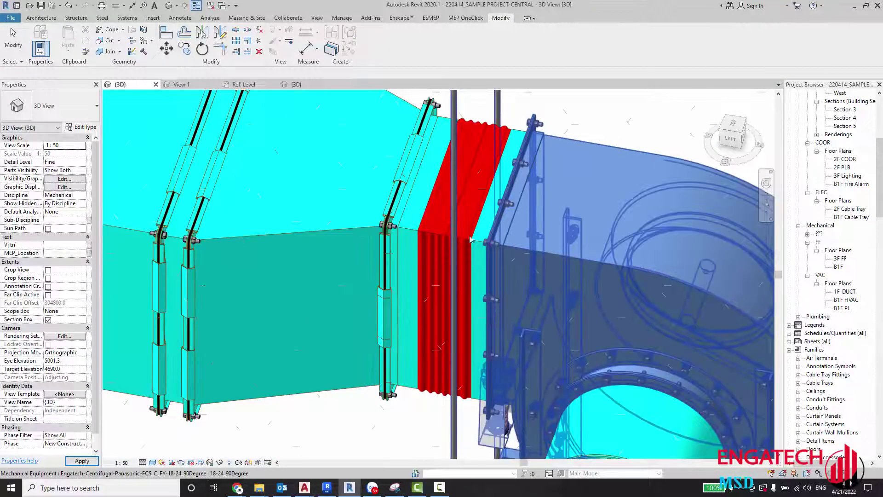
Inspect the red flexible duct before the fan, then return to the family's 3D view.
middle_drag(421, 259, 420, 167)
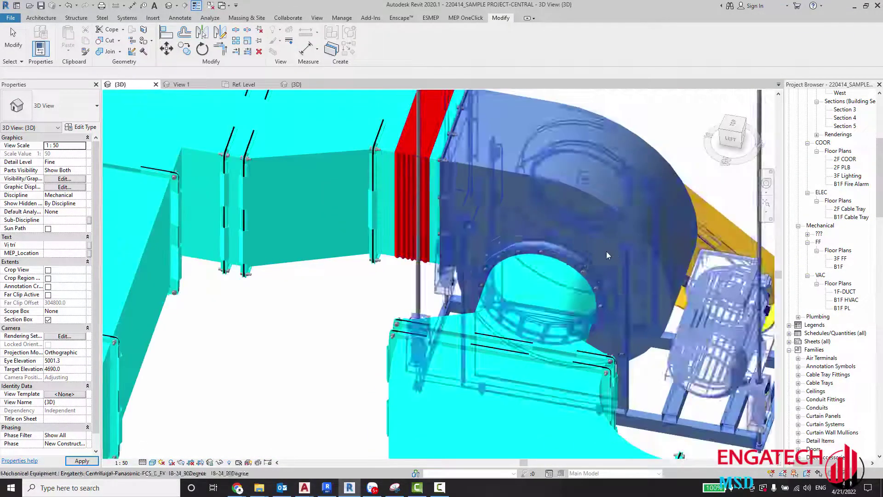
mouse_move(606, 255)
shift+middle_down()
mouse_move(649, 285)
mouse_move(474, 304)
mouse_move(489, 294)
mouse_move(485, 263)
shift+middle_up()
scroll(467, 308, up, 2)
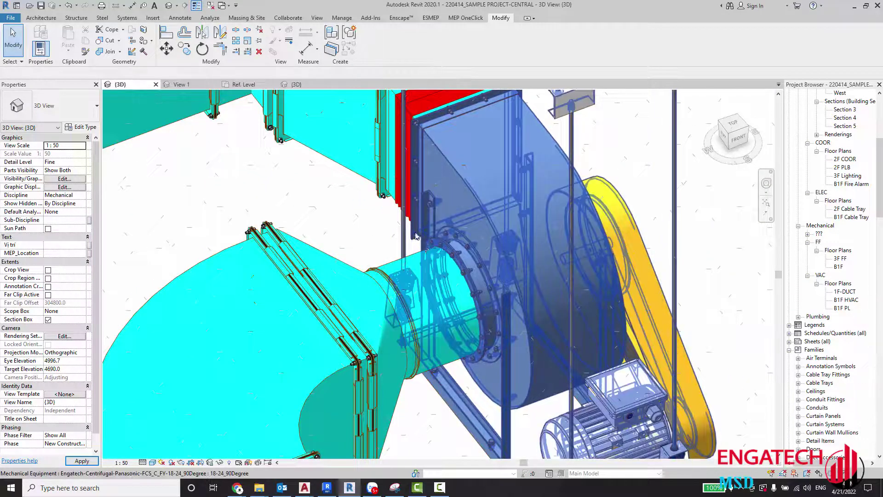
middle_drag(415, 235, 429, 278)
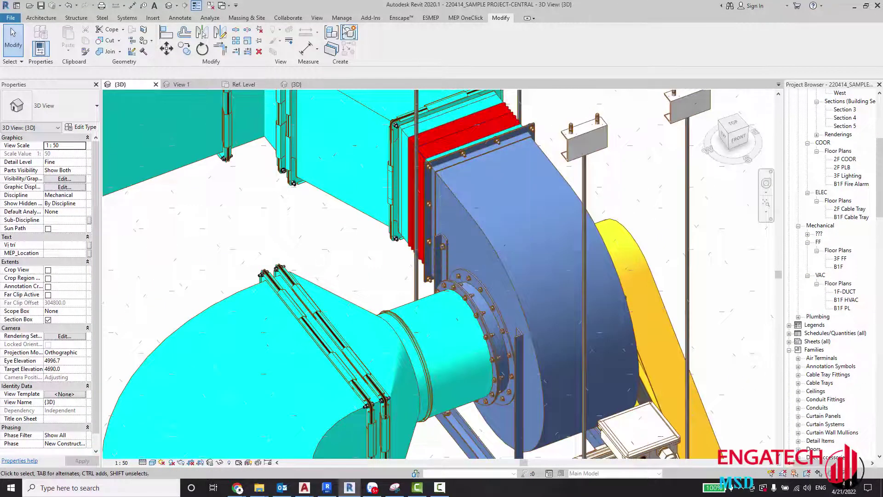
click(411, 156)
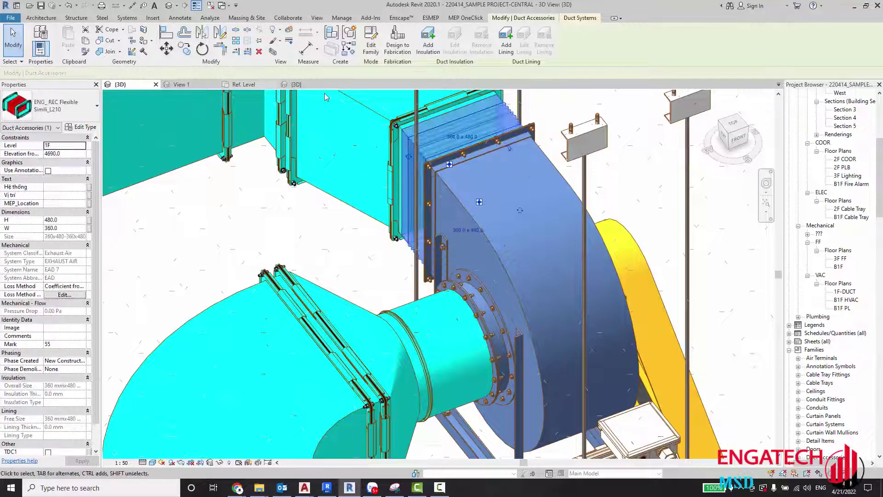
click(300, 87)
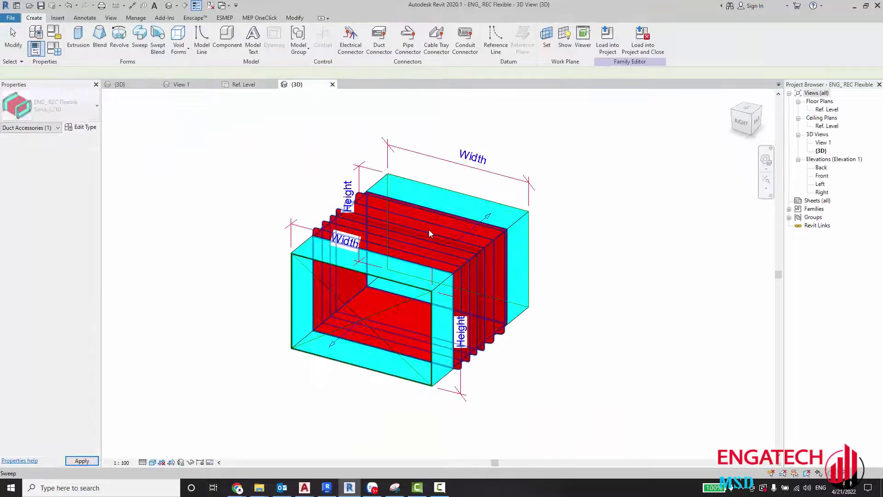
Orbit the family and delete all existing rectangular duct geometry with a selection window.
scroll(409, 211, down, 2)
scroll(412, 219, down, 1)
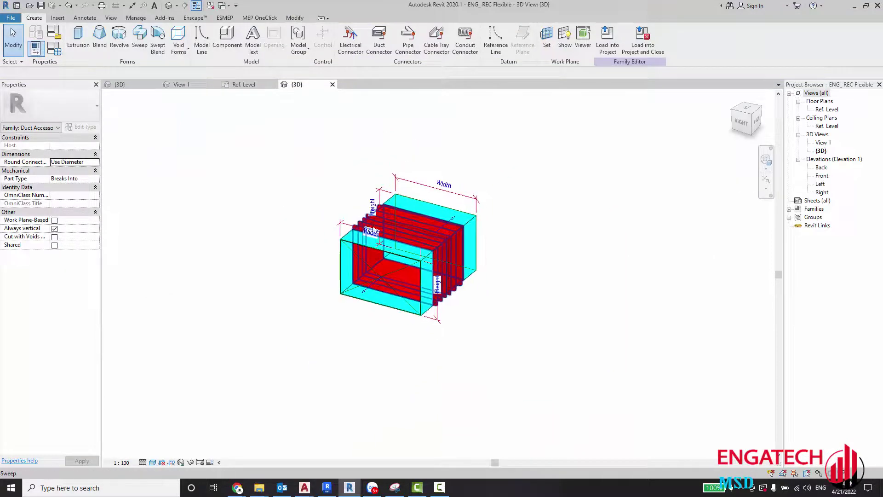
mouse_move(412, 220)
shift+middle_down()
mouse_move(570, 268)
mouse_move(483, 258)
shift+middle_up()
drag(240, 140, 600, 372)
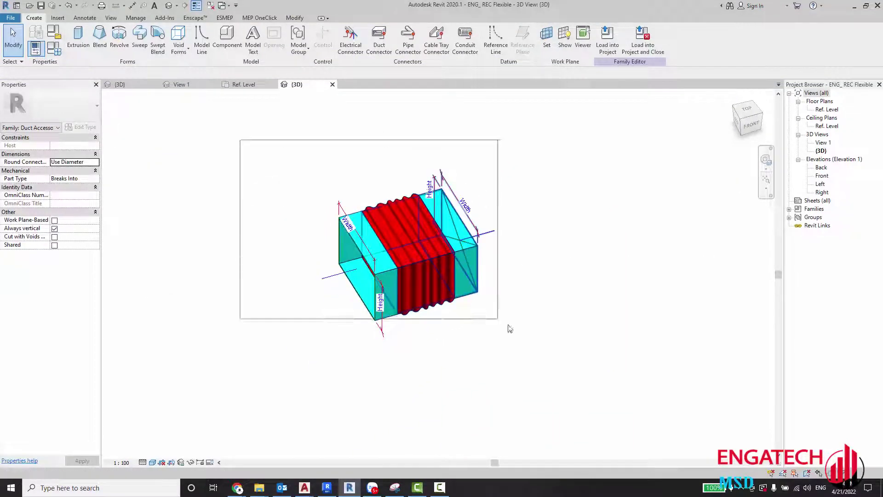
key(Delete)
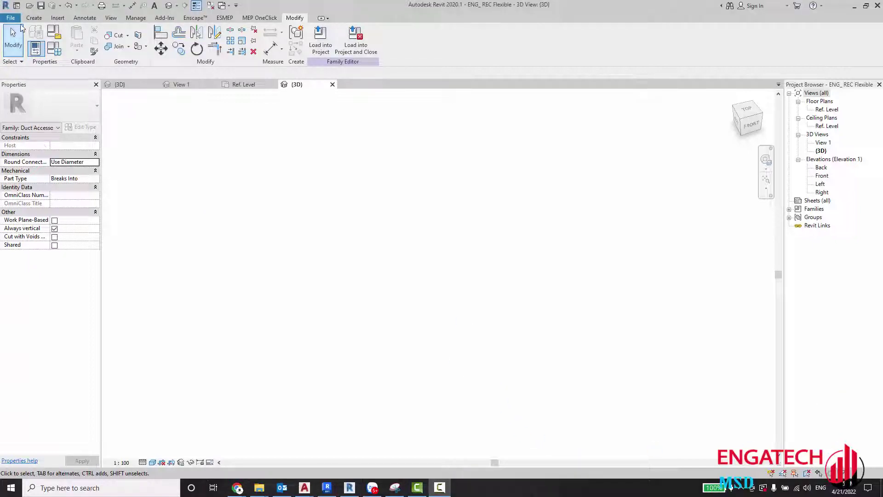
Save the family as 'ENG_ ROC Flexible.rfa' in CHẾ TẠO FAMILY\DUCT FITTING -ACCESSORY\Flexible.
click(14, 18)
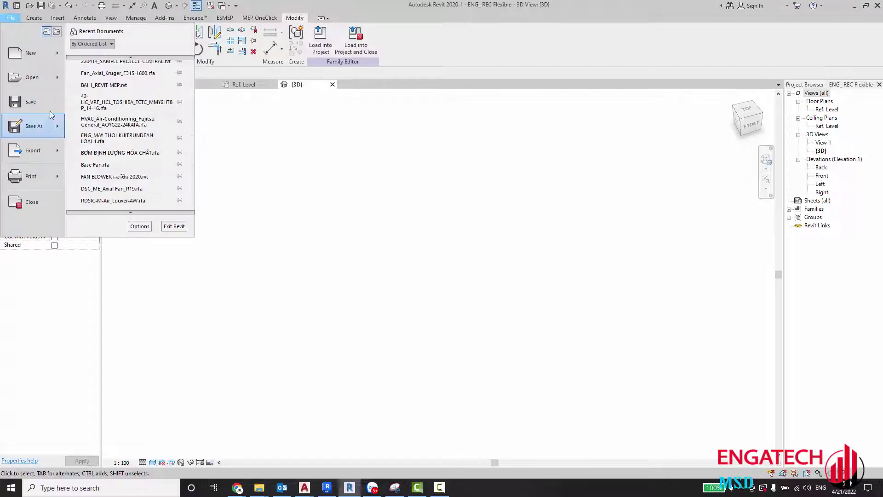
mouse_move(33, 126)
click(97, 126)
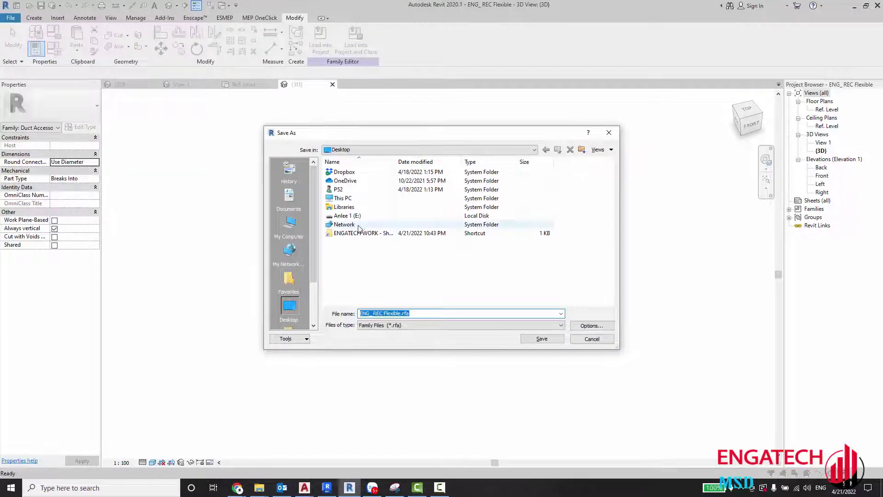
double_click(357, 232)
double_click(348, 182)
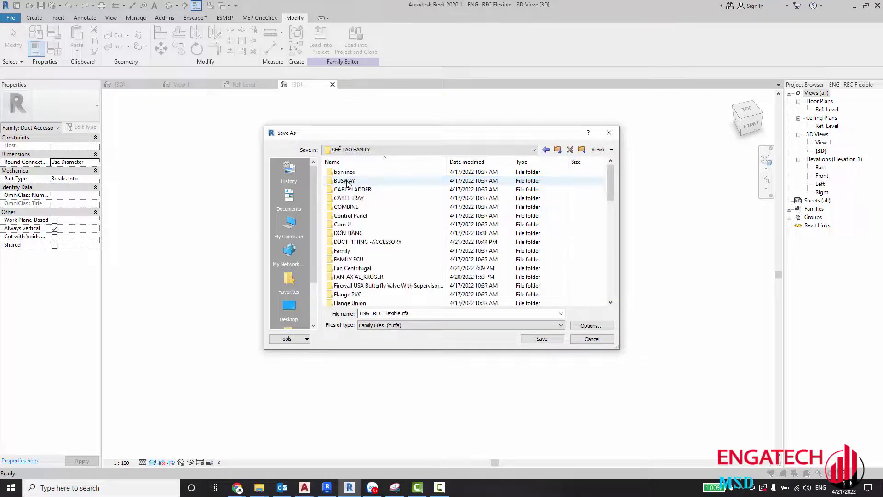
double_click(354, 242)
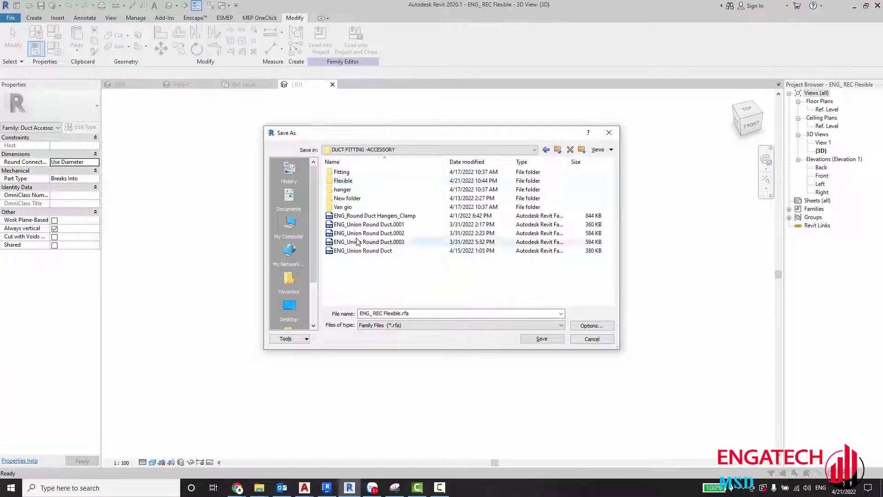
double_click(349, 181)
text(O)
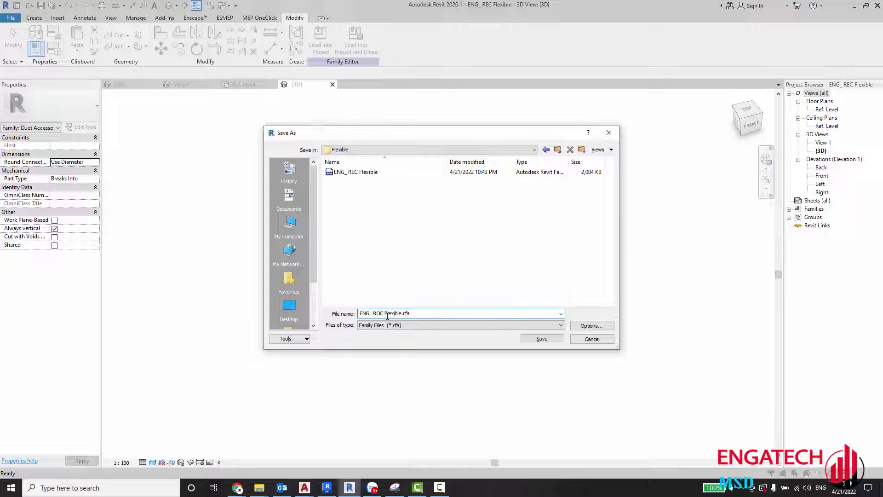
click(541, 339)
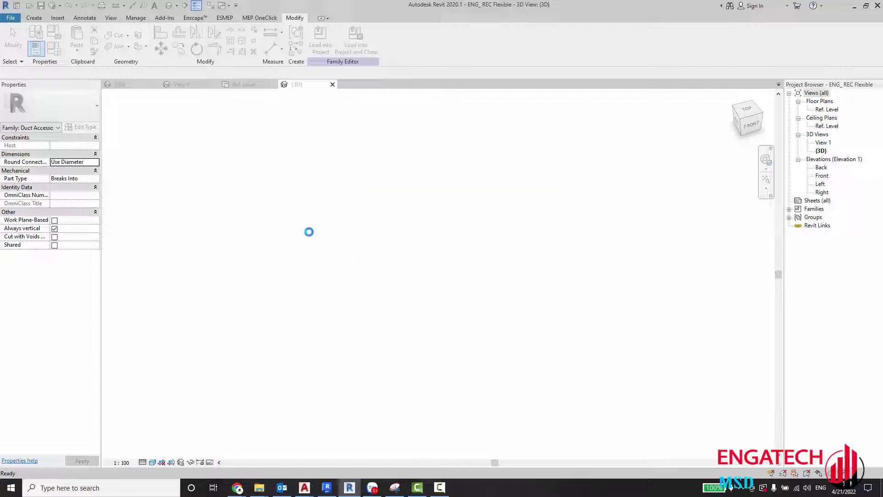
In the Ref. Level plan, check the EQ, L TOLE = 80 and W = 300 dimensions.
double_click(827, 109)
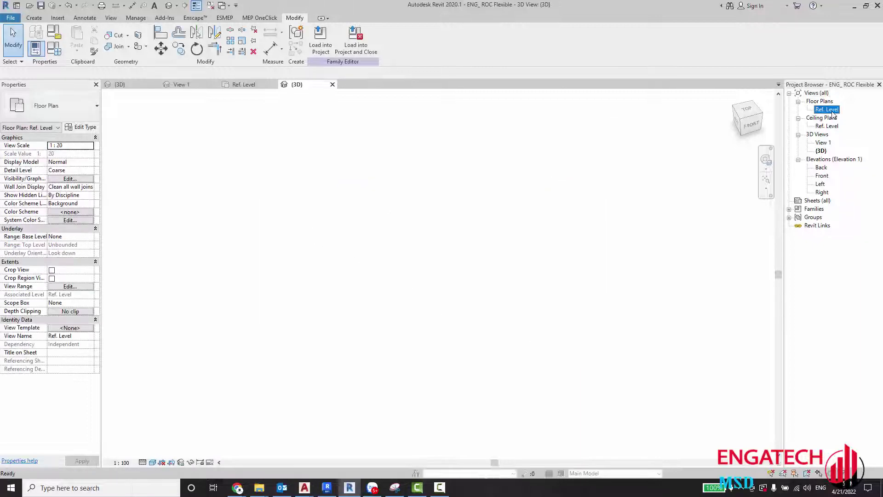
scroll(361, 276, up, 2)
scroll(414, 244, up, 3)
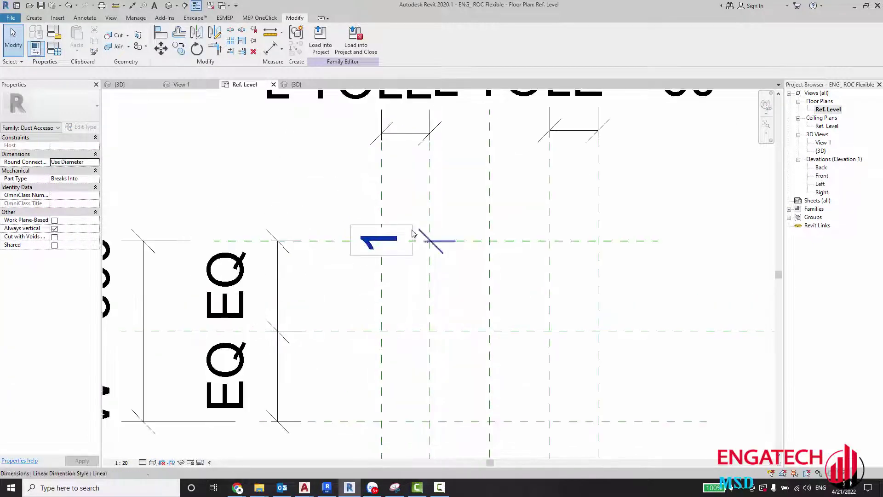
scroll(433, 248, up, 2)
scroll(432, 248, down, 2)
scroll(455, 257, up, 1)
middle_drag(455, 258, 436, 207)
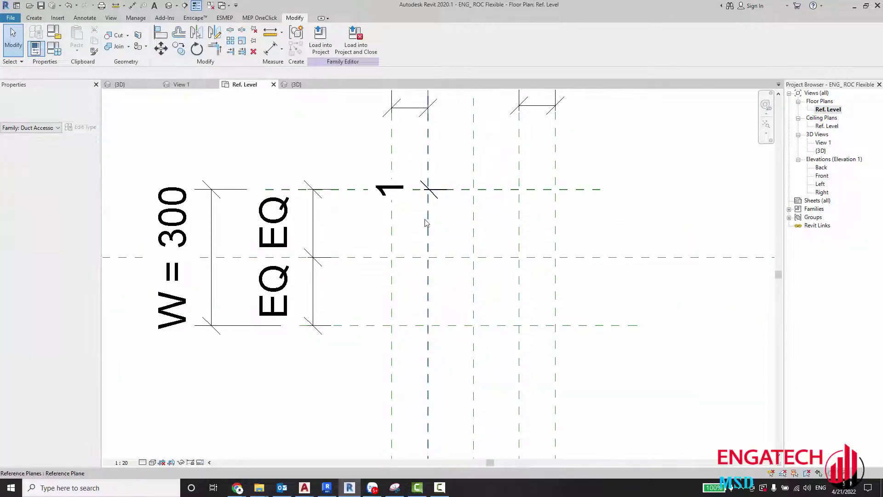
scroll(436, 207, up, 2)
middle_drag(436, 253, 384, 307)
scroll(506, 321, down, 1)
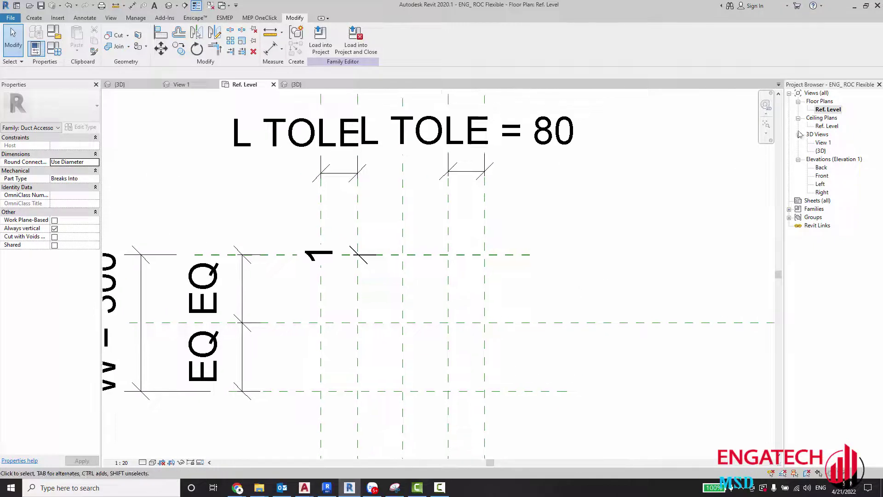
Open the Left elevation and zoom in on its reference planes and H = 200 dimension.
double_click(821, 184)
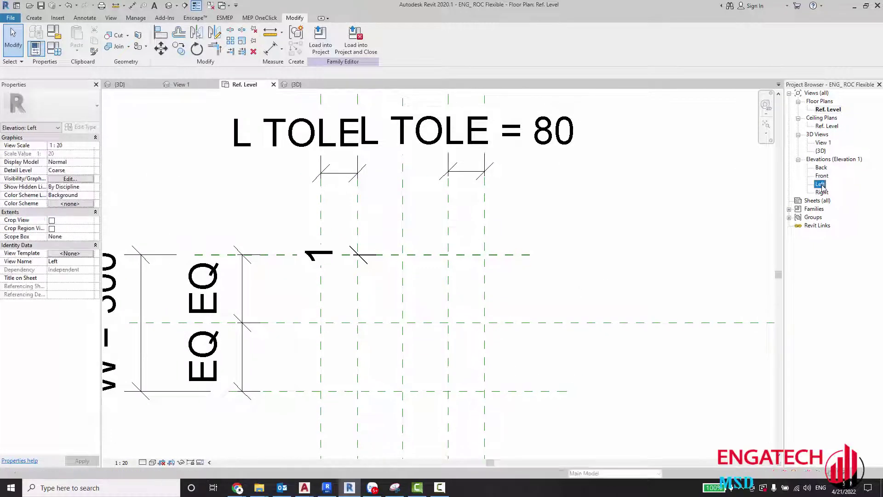
scroll(393, 366, up, 2)
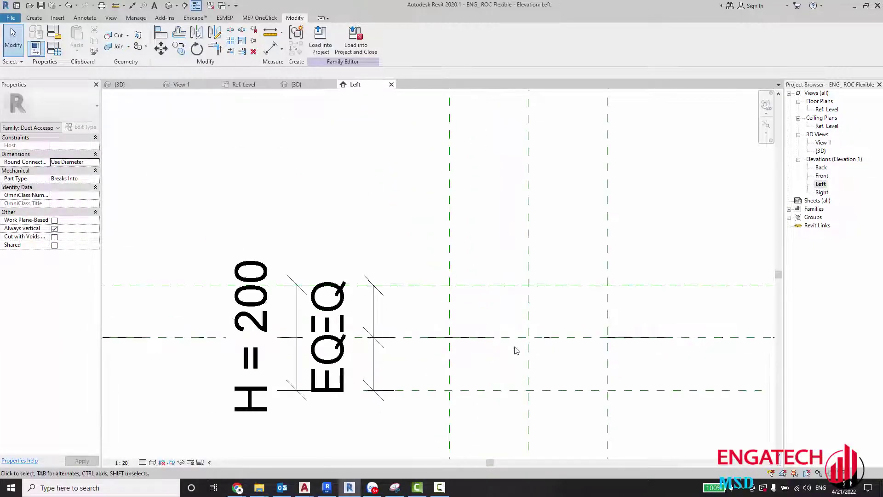
scroll(513, 340, up, 2)
click(35, 18)
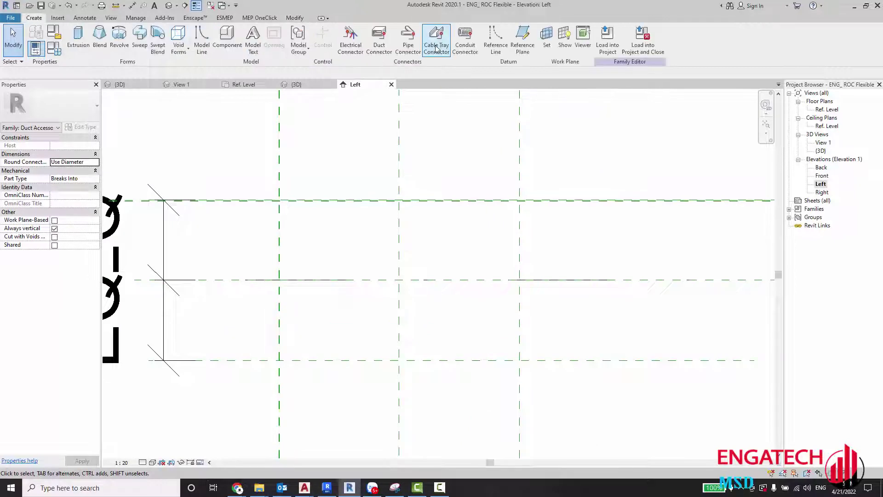
Sketch an extrusion circle of radius 160 centred on the reference-plane intersection.
click(83, 43)
click(375, 30)
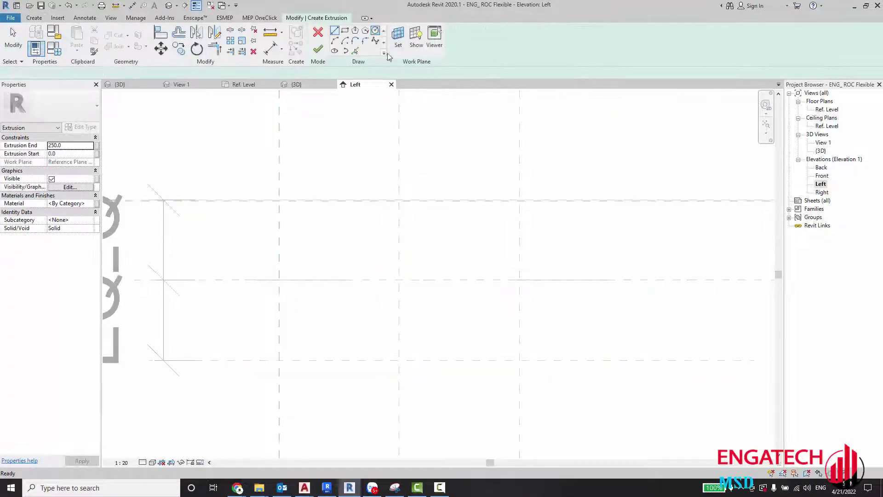
click(398, 279)
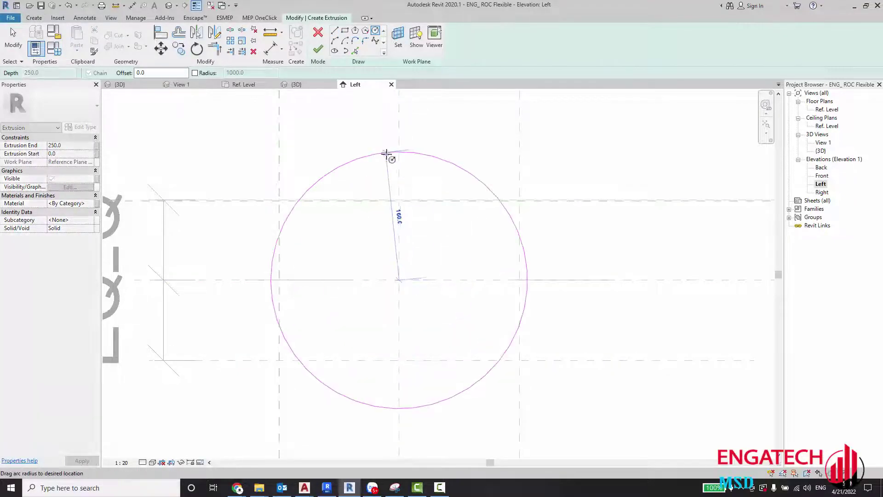
click(399, 152)
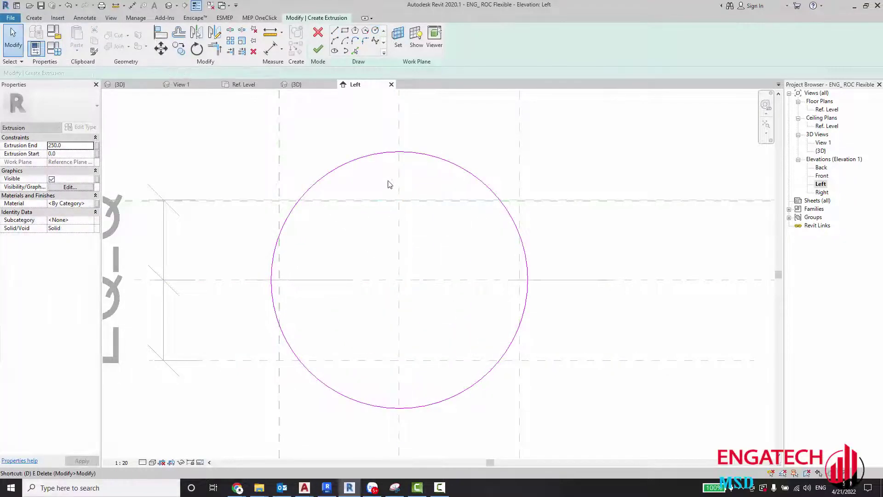
Add a Ø320 diameter dimension to the circle and start a new label parameter.
key(d)
key(i)
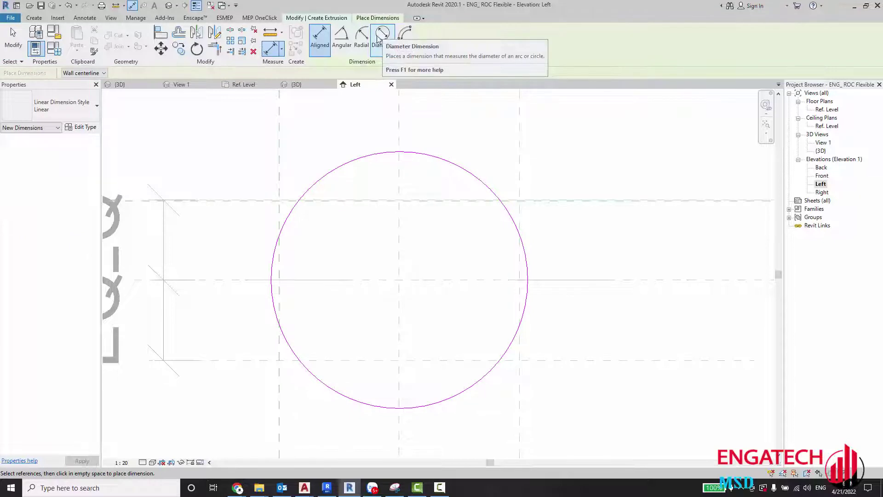
click(378, 37)
click(346, 164)
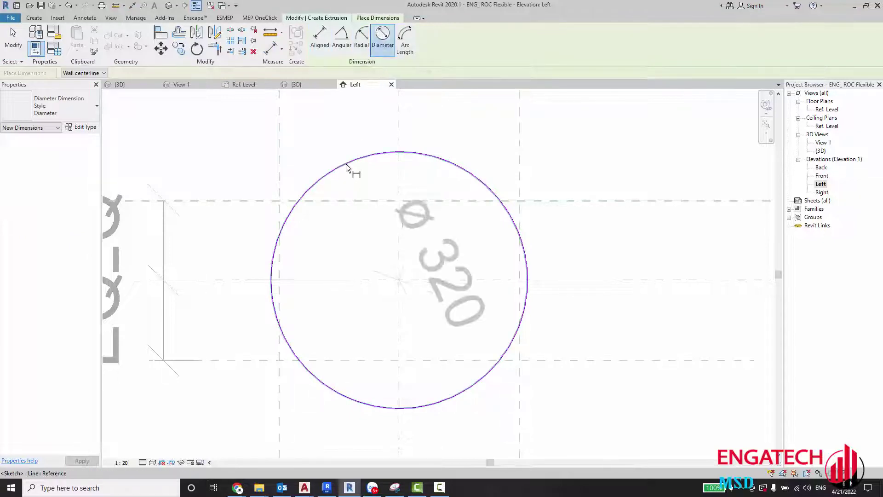
key(Escape)
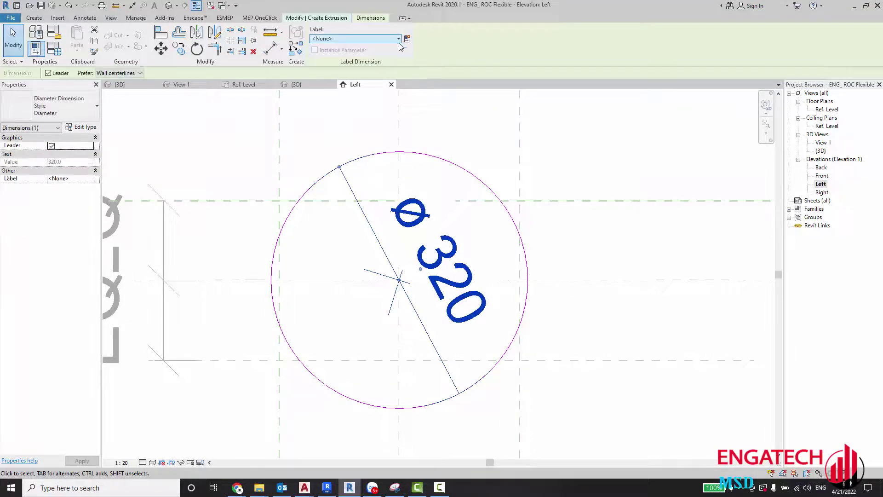
click(407, 38)
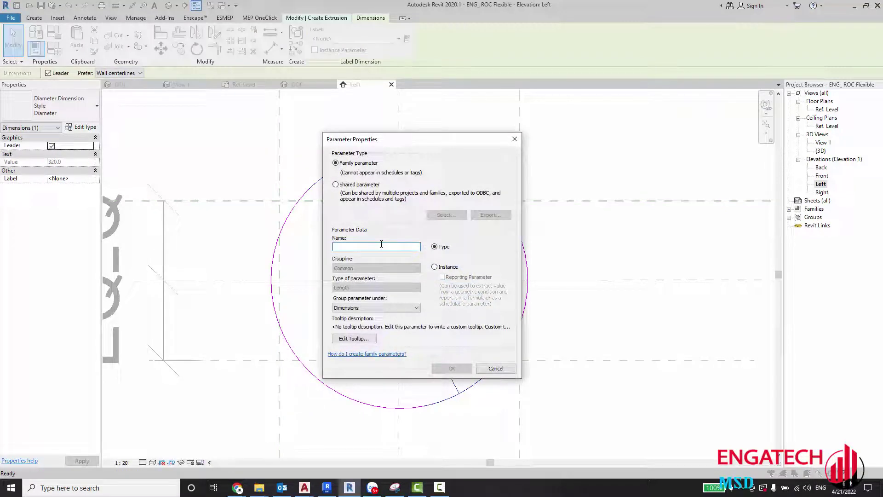
Name the parameter DI Round Duct as an instance parameter, labelling the Ø320 dimension.
text(DI Round Duct)
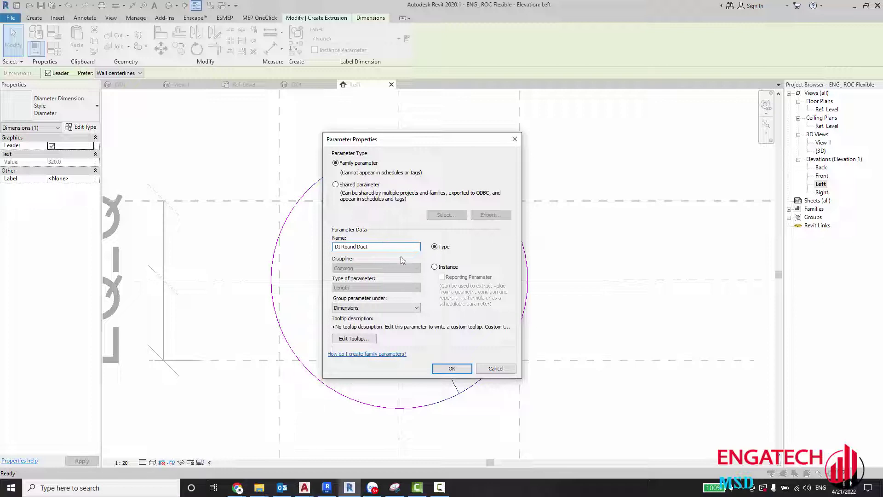
click(441, 268)
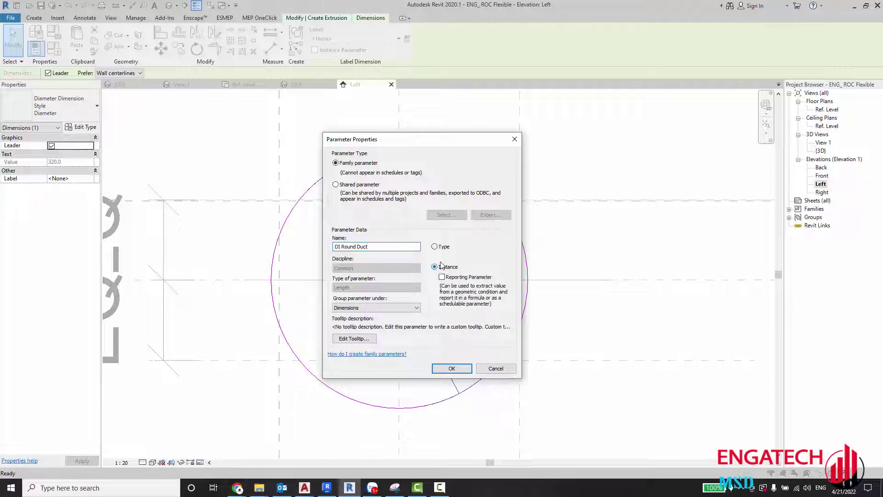
click(443, 250)
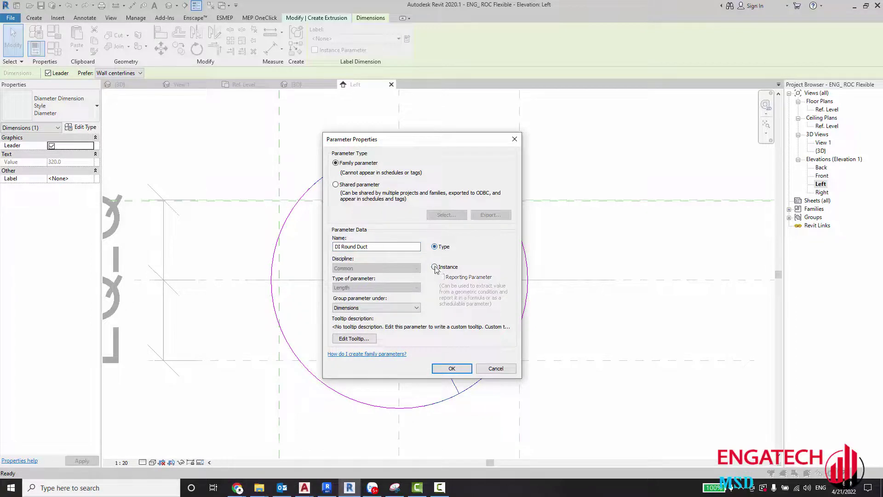
click(437, 269)
click(452, 368)
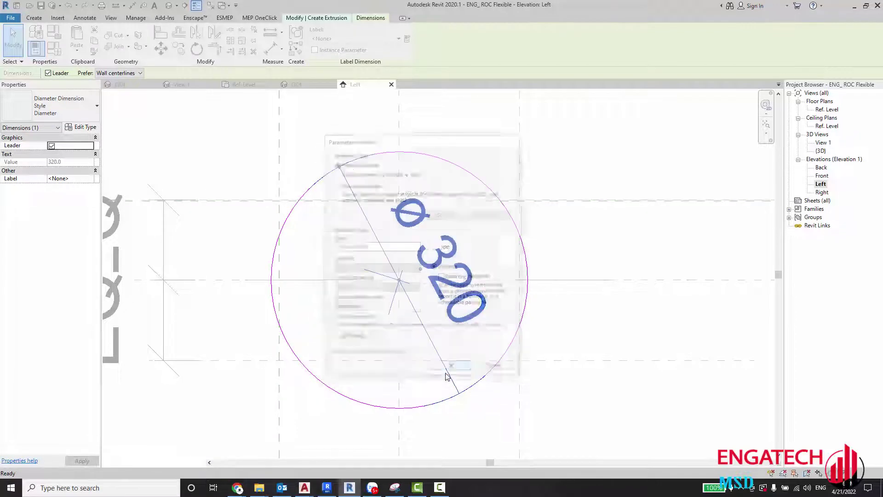
click(618, 258)
Create an inner circle by picking the first circle with a 2.0 offset.
scroll(487, 222, down, 3)
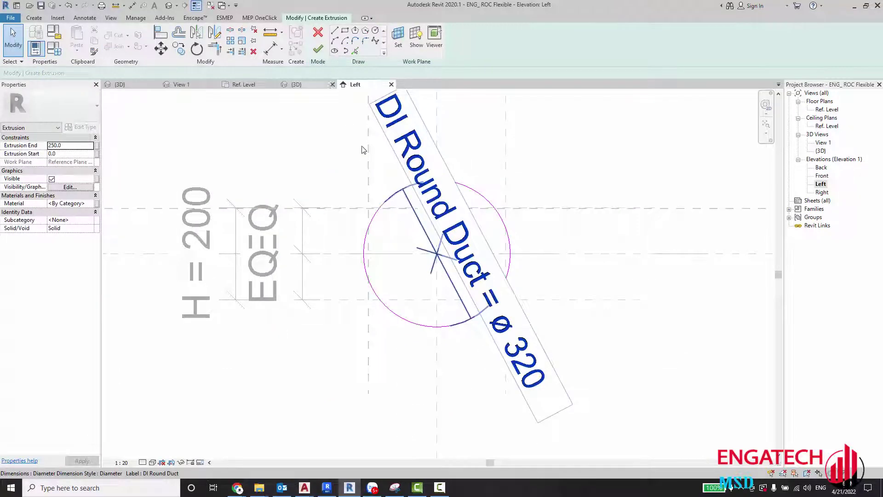
scroll(368, 214, up, 2)
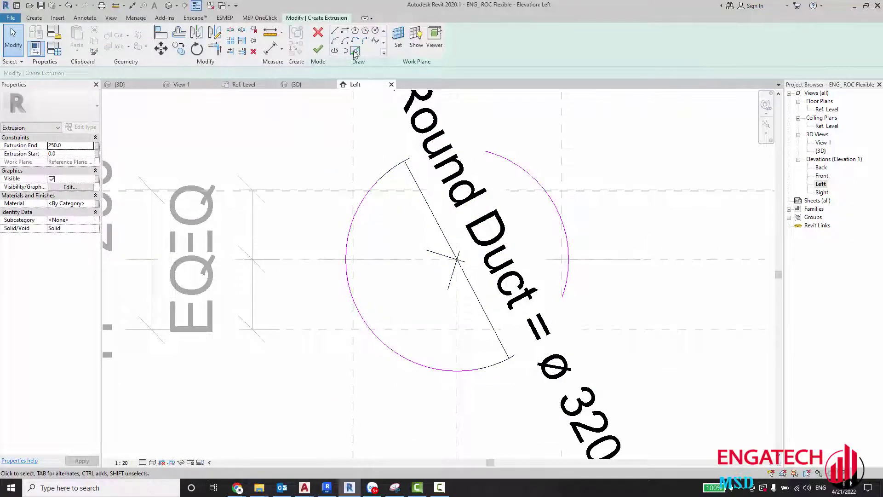
click(355, 51)
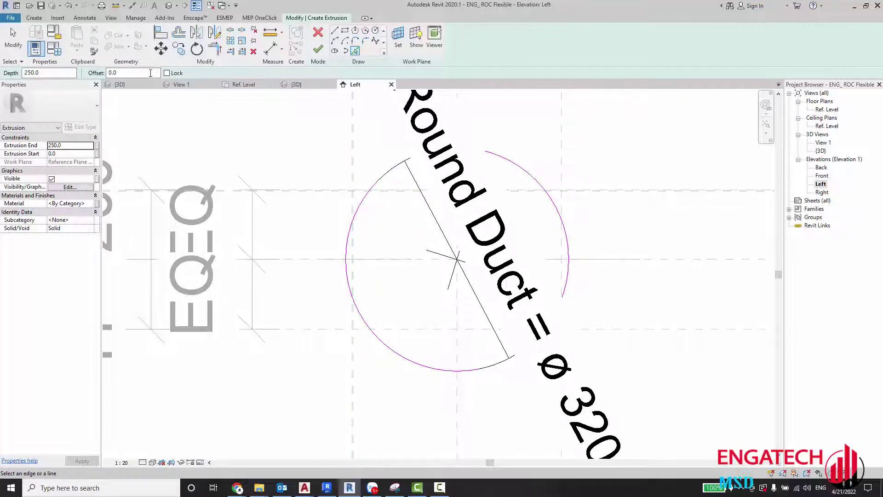
double_click(107, 74)
text(2)
click(375, 209)
Dimension the inner circle at Ø316 and start a new parameter for it.
scroll(375, 210, up, 5)
scroll(346, 173, down, 3)
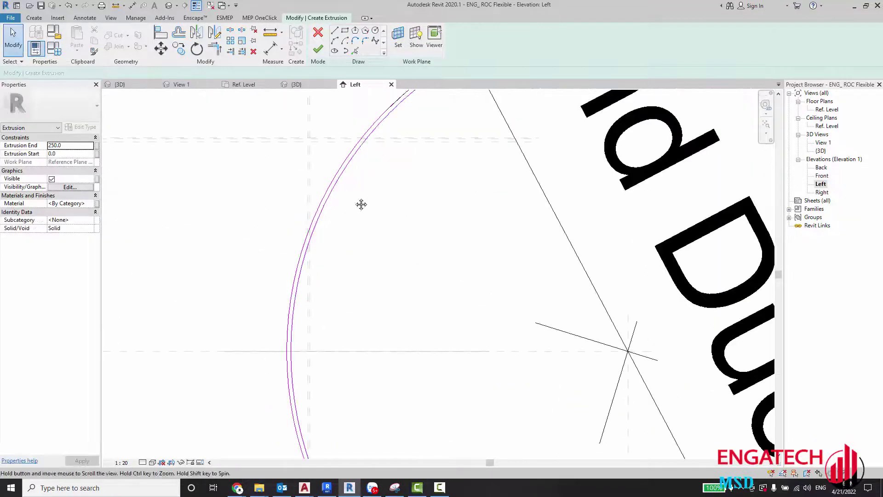
scroll(361, 203, down, 1)
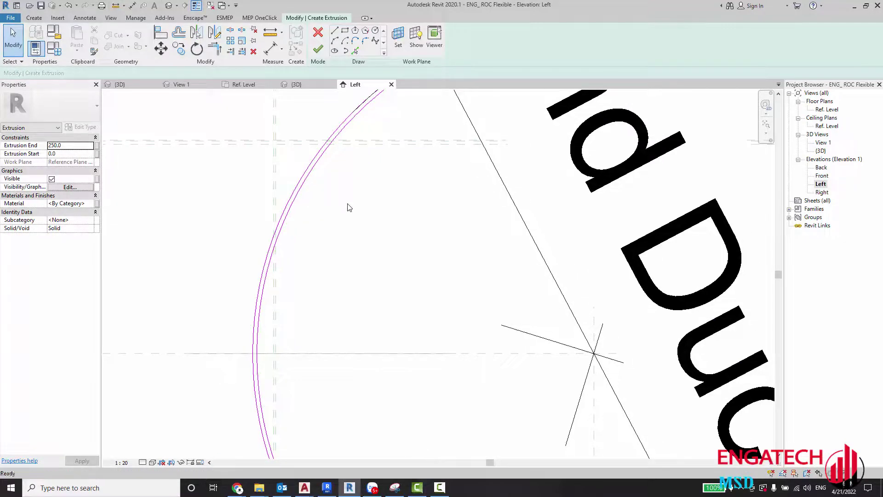
key(d)
key(m)
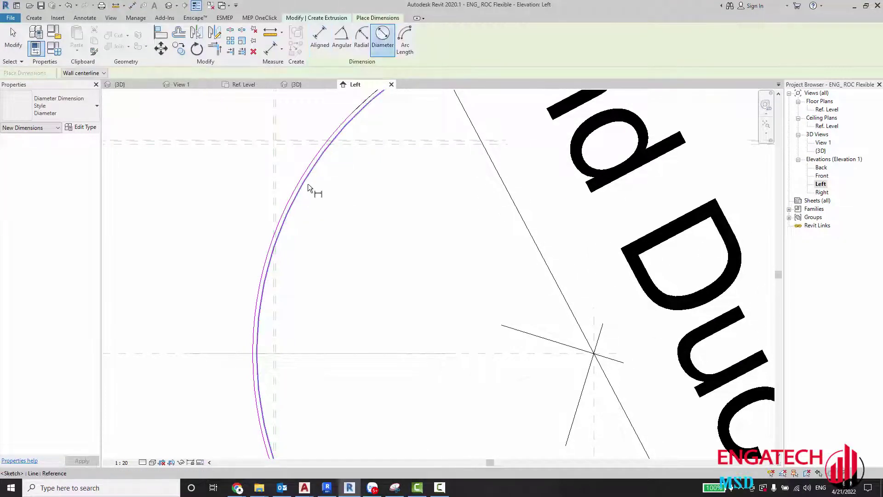
click(308, 183)
click(318, 235)
key(Escape)
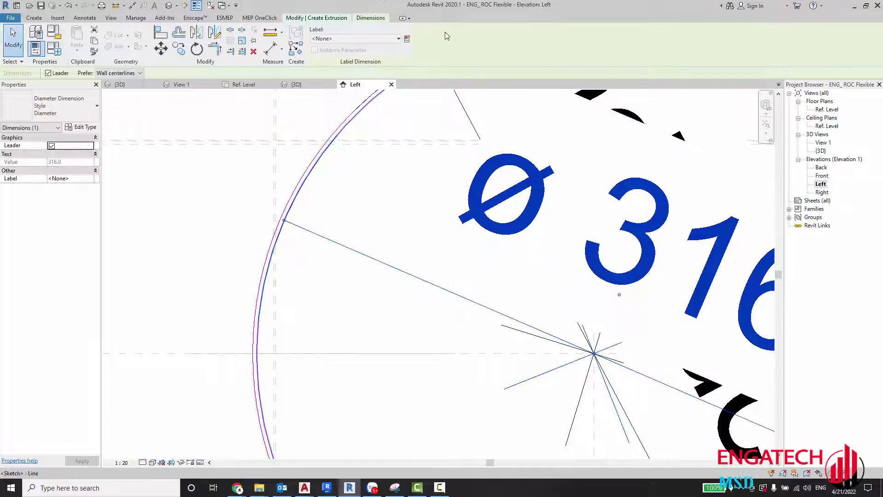
click(407, 40)
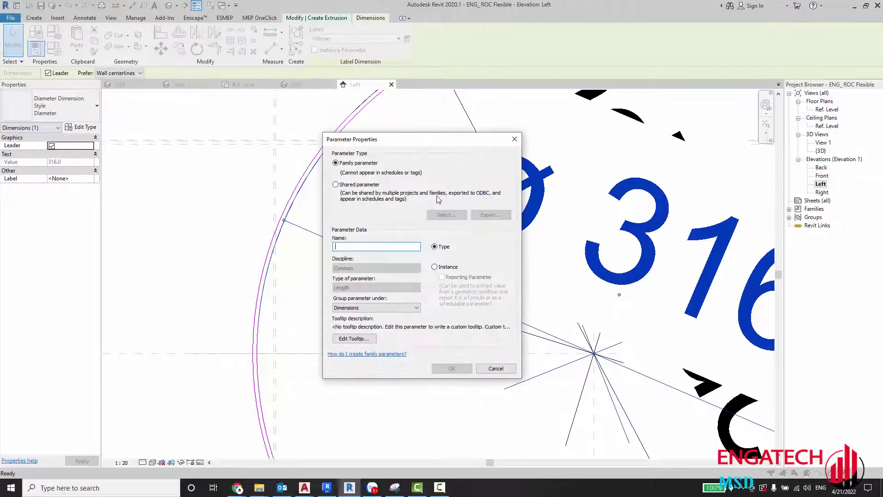
Label the Ø316 dimension with a new instance parameter named DI.
text(DI)
click(434, 266)
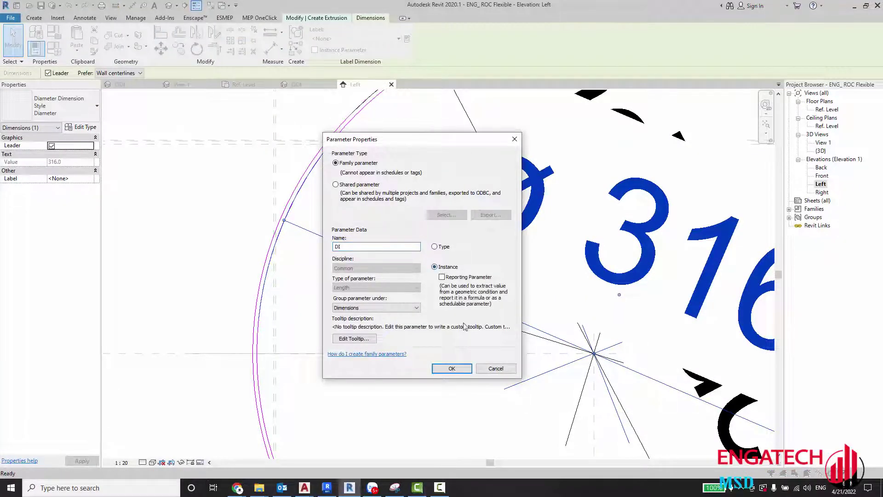
click(451, 368)
click(217, 193)
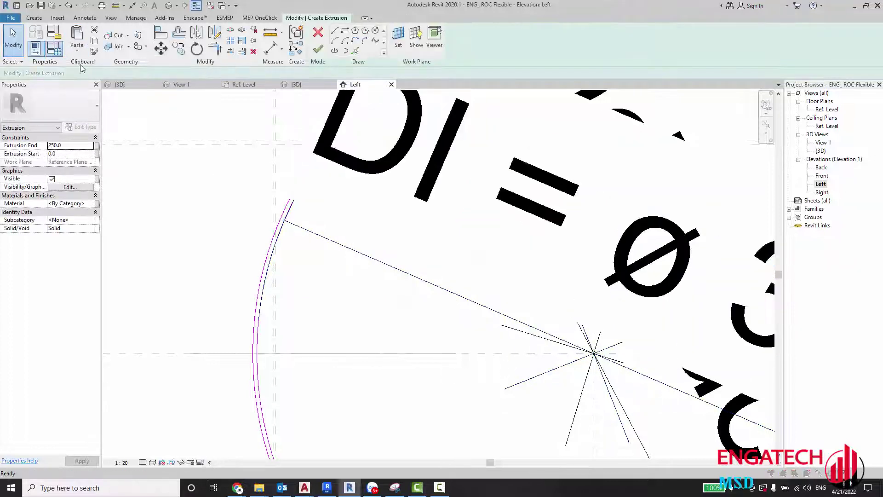
Delete the H and W parameters from Family Types.
click(35, 48)
click(445, 231)
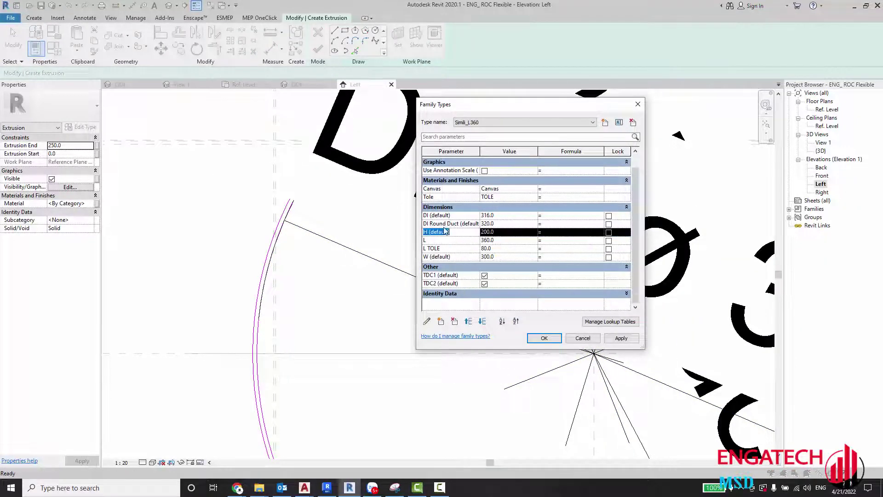
click(455, 321)
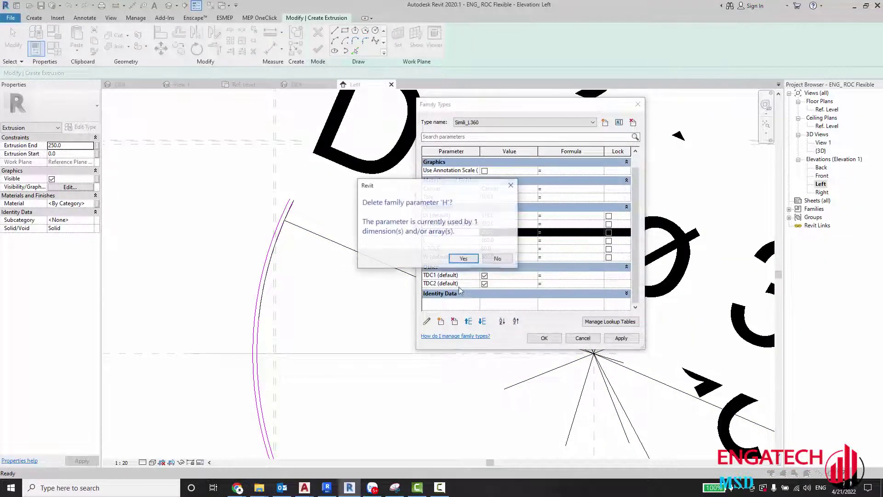
click(457, 258)
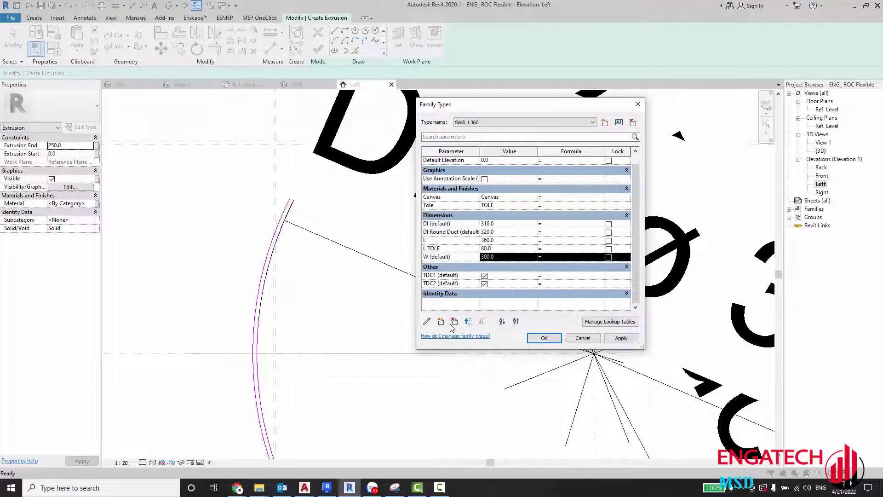
click(451, 323)
click(455, 259)
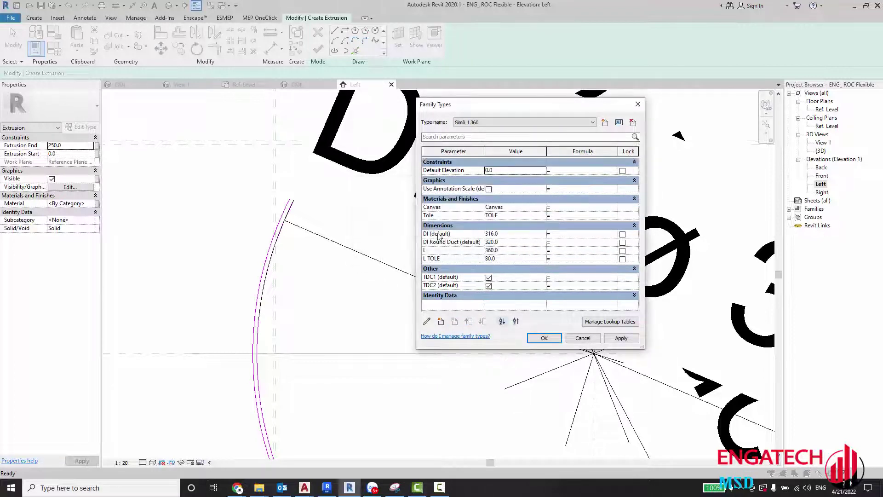
Rename DI Round Duct to D Round Duct and set DI = D Round Duct - 4 mm.
click(445, 241)
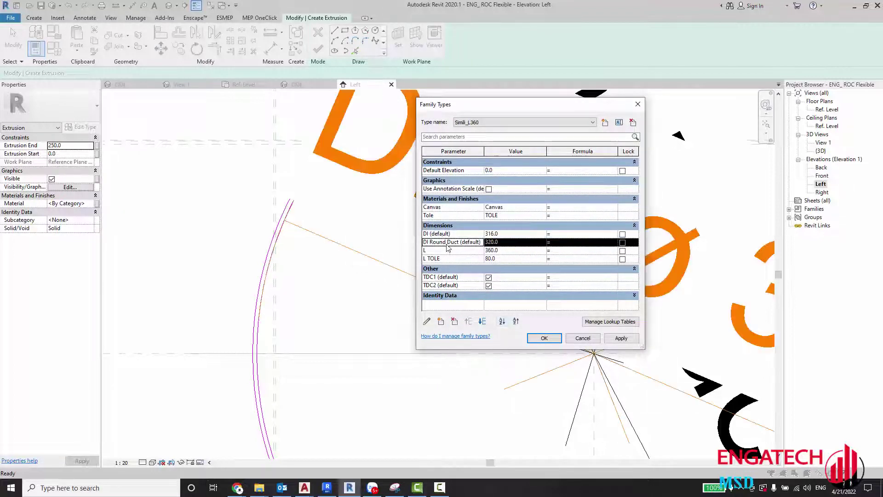
click(427, 321)
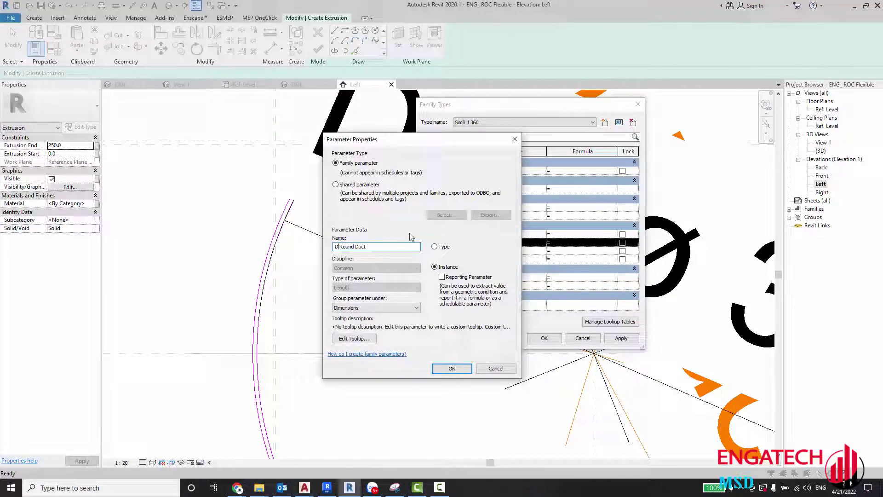
click(446, 368)
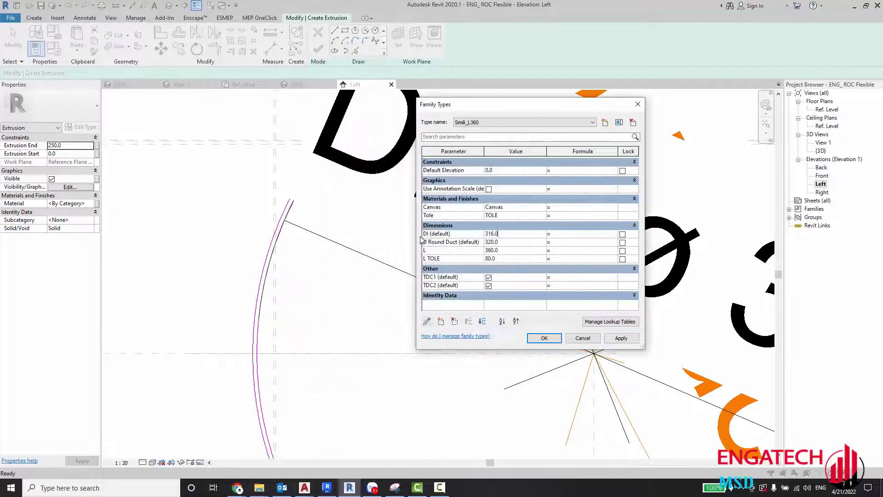
click(459, 242)
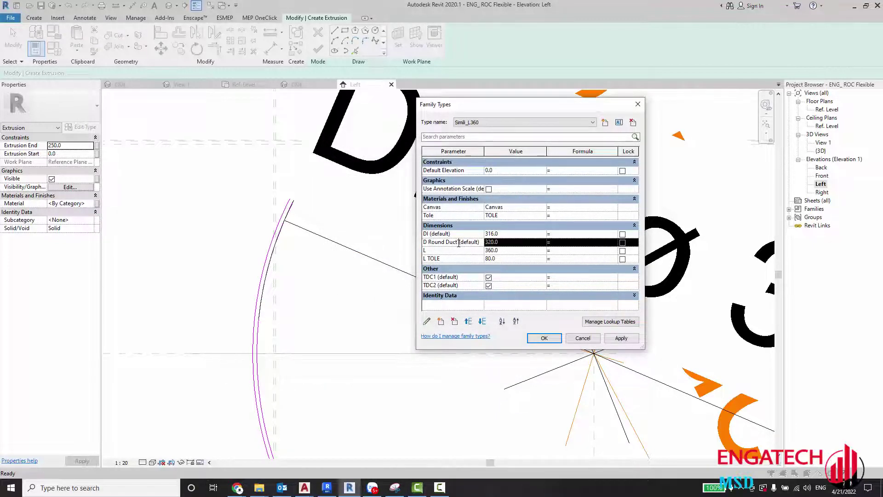
click(573, 234)
text(D Round Duct - 4 mm)
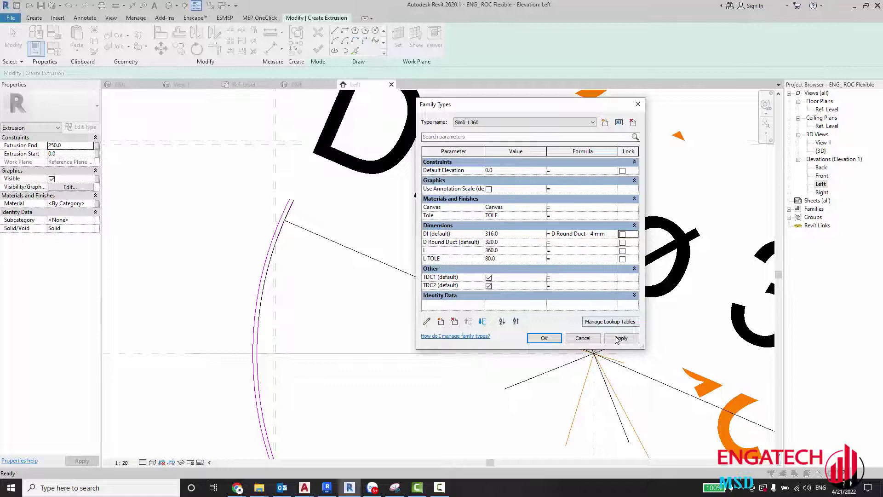
click(618, 339)
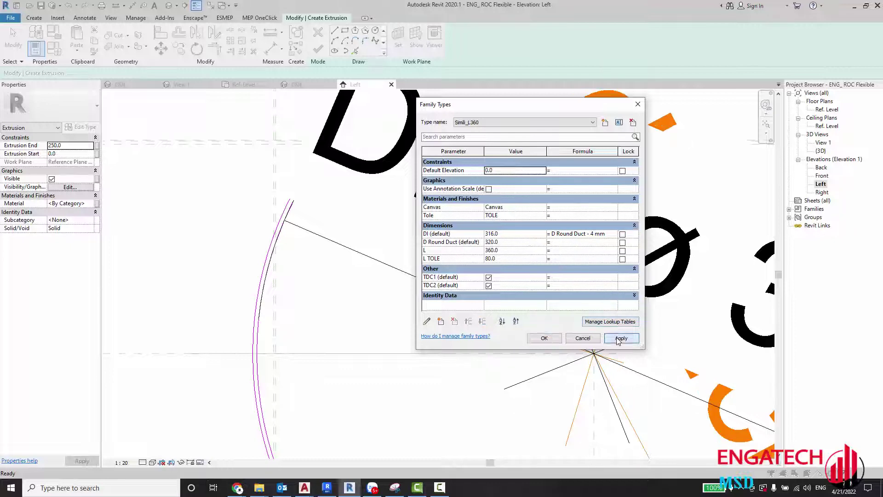
click(542, 338)
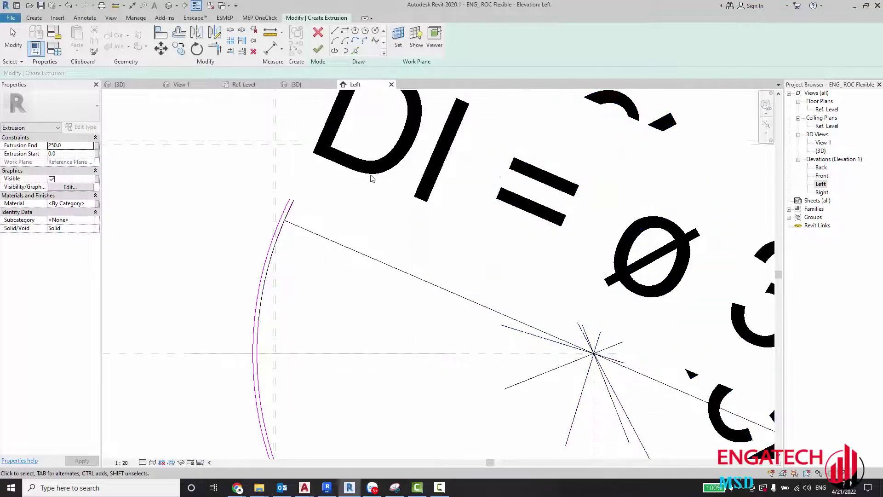
Finish the ring extrusion and drag its ends in plan to an 80-deep cuff.
key(z)
key(f)
click(318, 49)
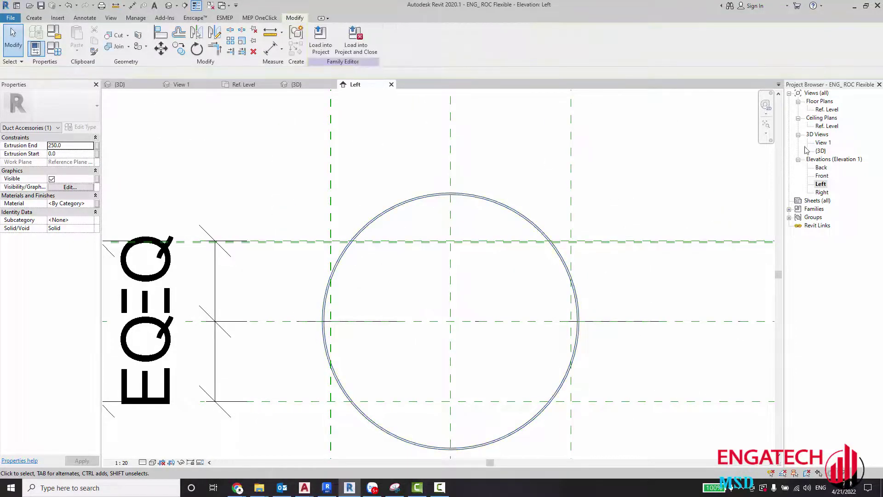
double_click(827, 109)
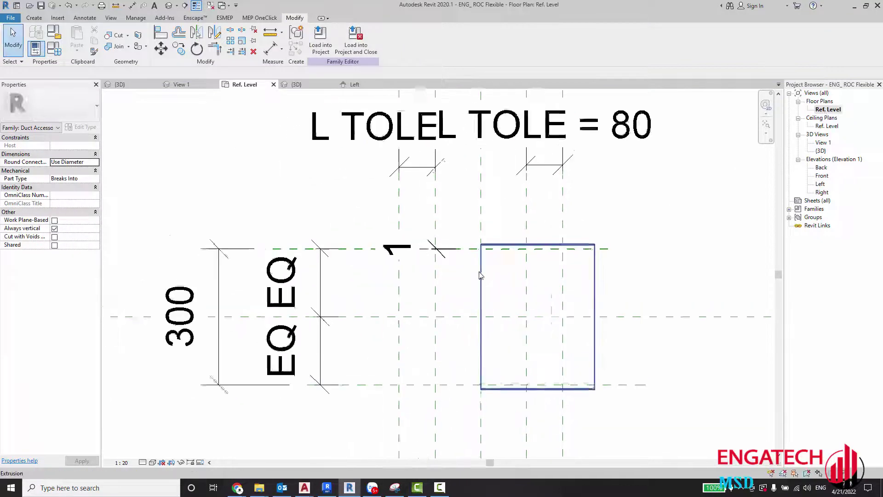
scroll(479, 274, up, 1)
click(480, 275)
drag(479, 324, 384, 322)
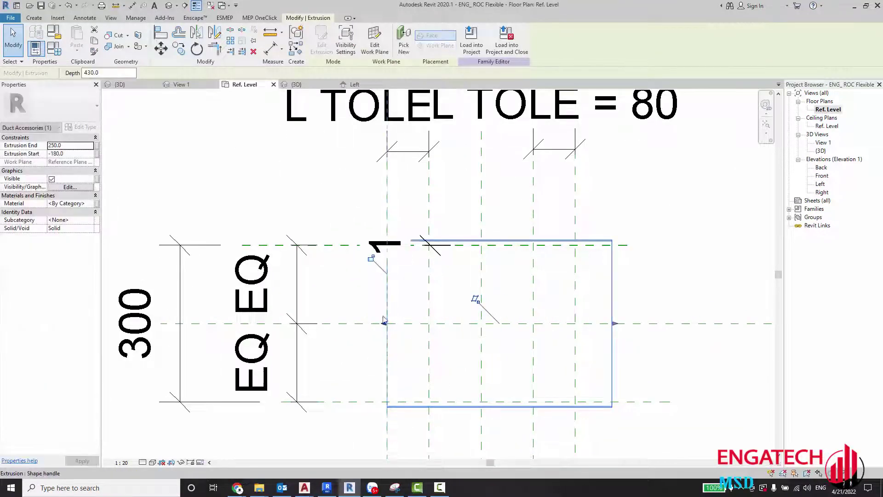
drag(615, 323, 428, 329)
scroll(443, 295, up, 1)
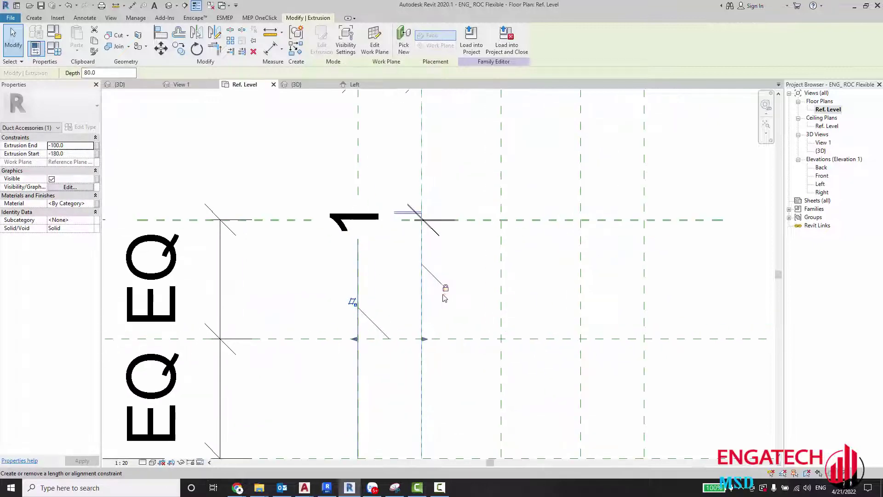
key(Escape)
scroll(515, 256, down, 2)
middle_drag(515, 256, 518, 280)
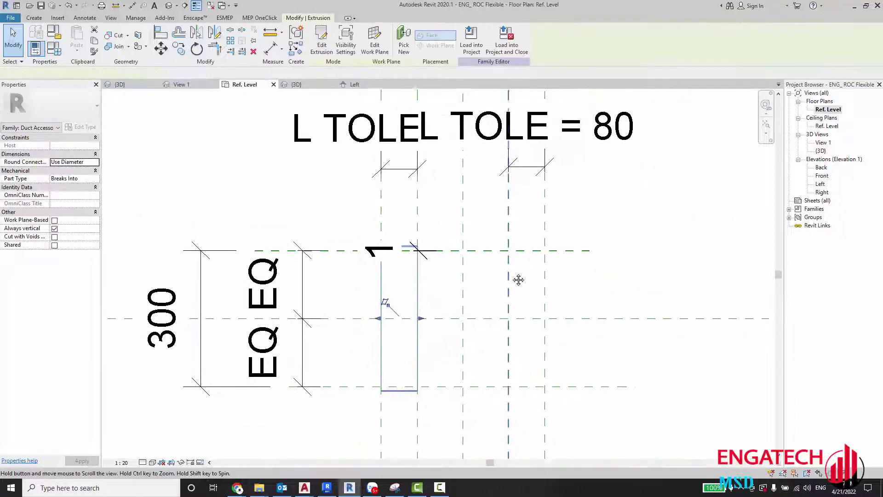
Label the overall 300 plan dimension with D Round Duct, now reading 320.
click(518, 279)
scroll(385, 255, up, 1)
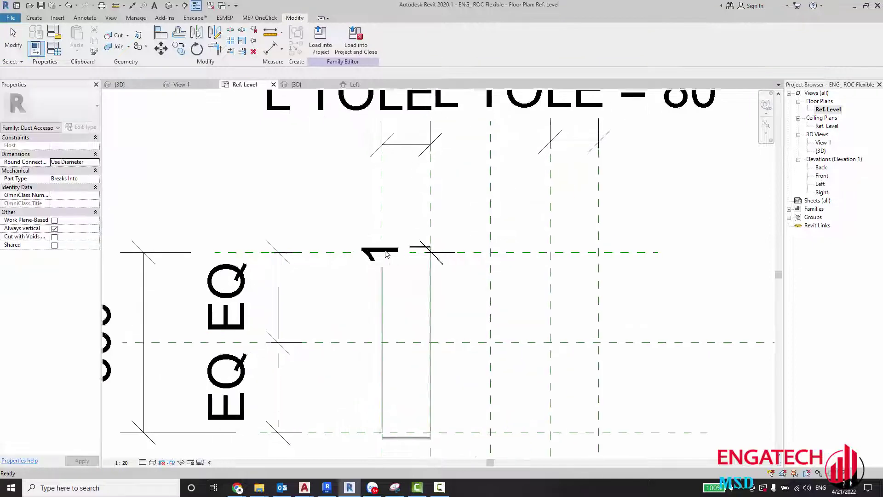
scroll(385, 254, down, 1)
middle_drag(313, 294, 371, 297)
click(371, 296)
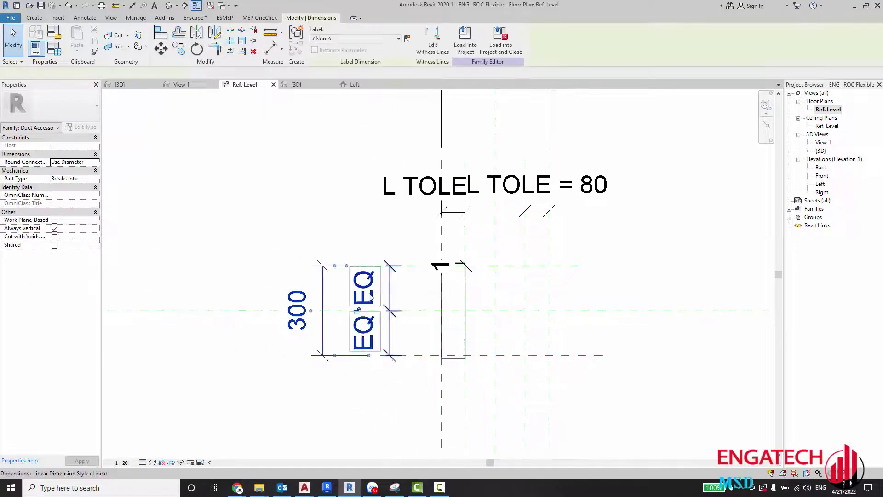
click(343, 39)
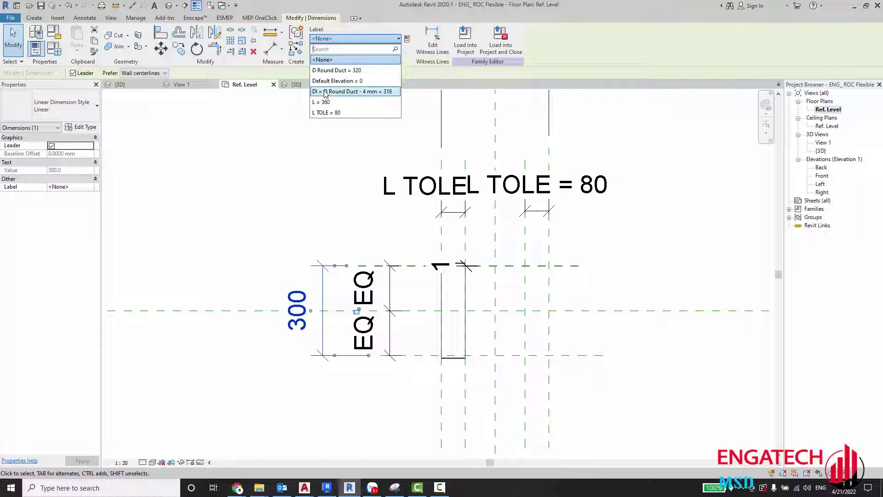
key(Escape)
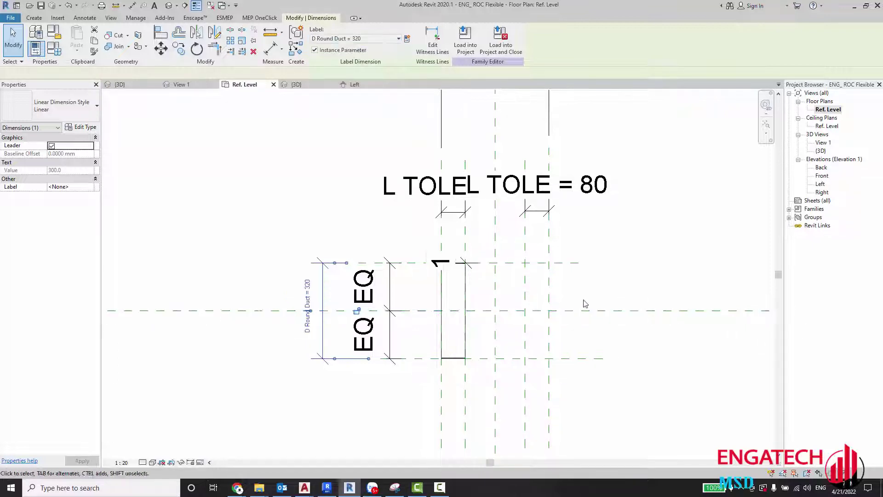
scroll(584, 301, up, 2)
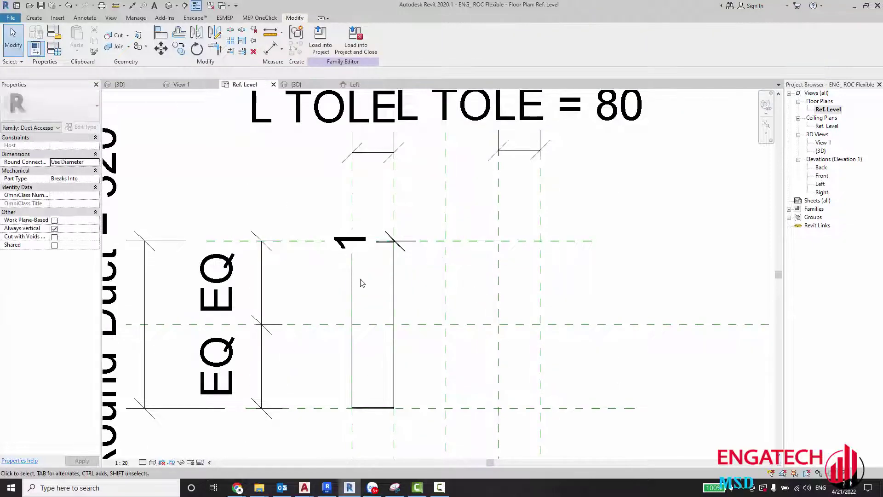
Select the cuff extrusion and start moving it with MV.
click(352, 299)
key(m)
key(v)
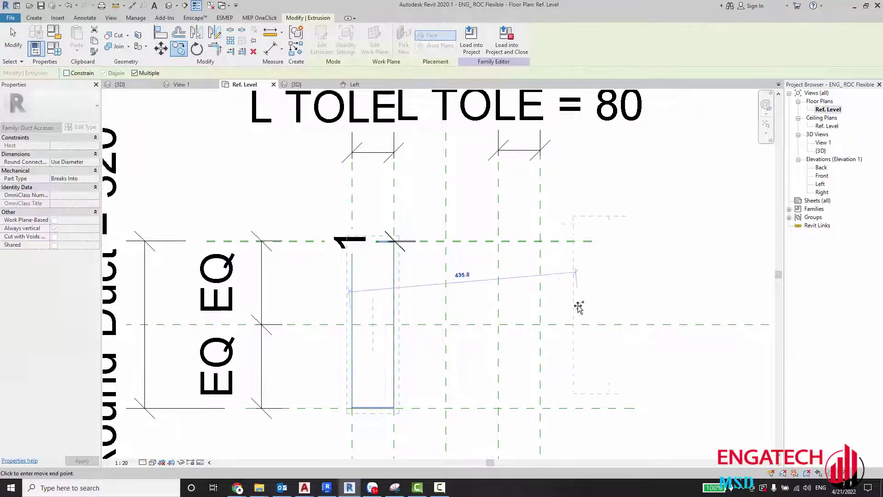
Place the copied cuff at the far reference plane and trim it back to 80 deep.
click(540, 323)
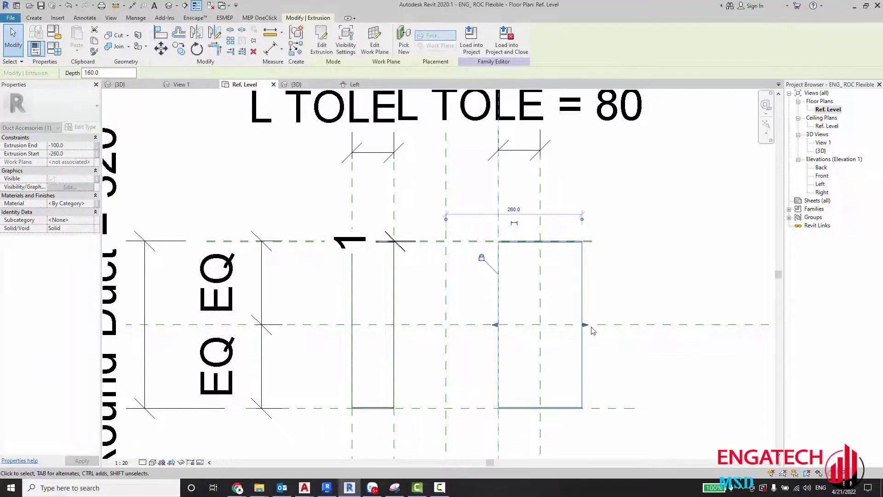
drag(585, 324, 542, 325)
key(Escape)
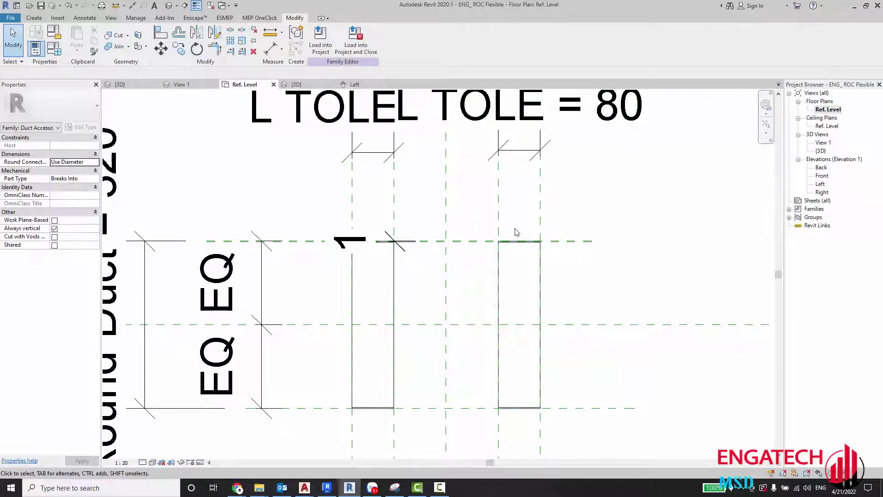
Review the right cuff's profile in the Left elevation, then check both rings in 3D.
double_click(518, 246)
click(439, 332)
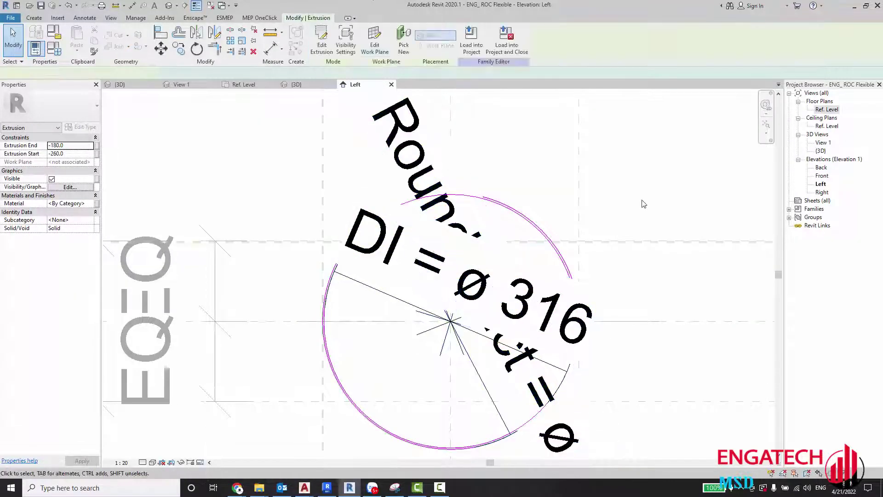
key(Escape)
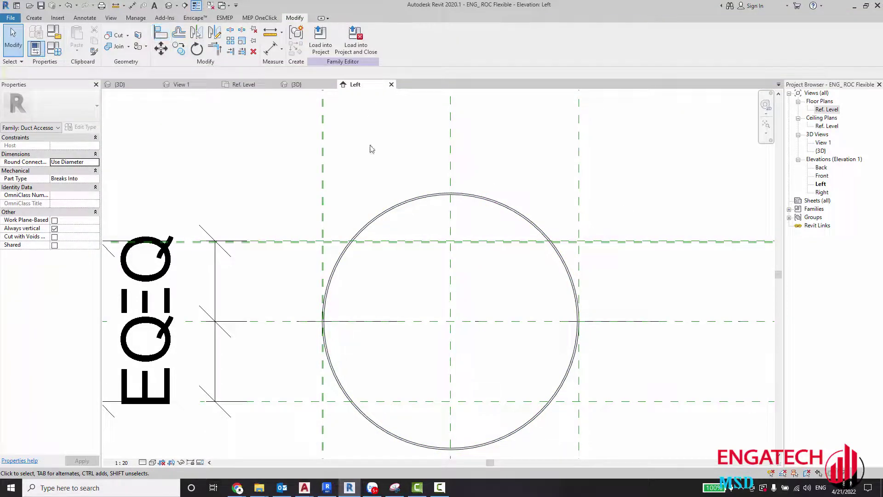
click(169, 6)
In the Ref. Level plan, associate the cuff extrusions' material with the Tole parameter.
double_click(826, 109)
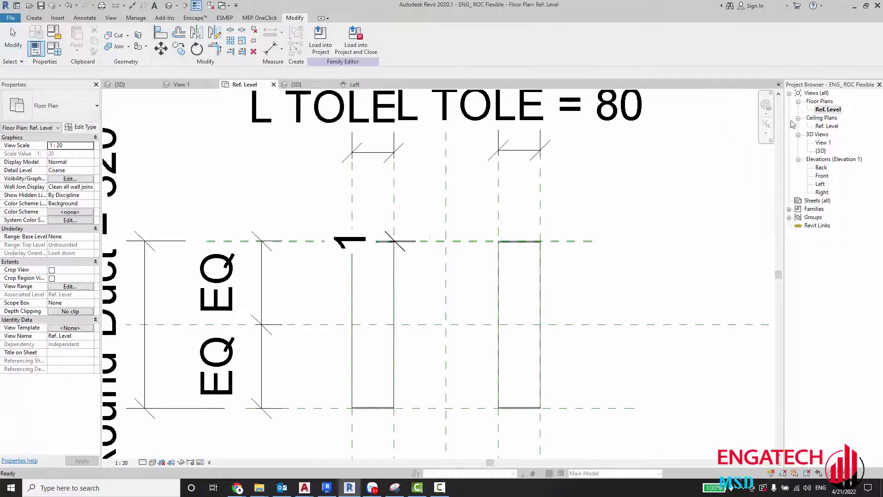
scroll(446, 258, down, 1)
scroll(403, 246, up, 3)
scroll(397, 270, up, 2)
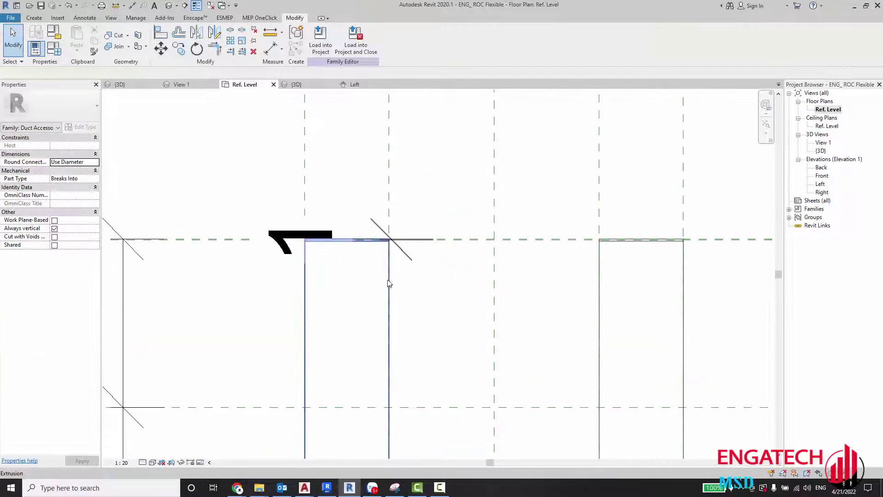
click(600, 285)
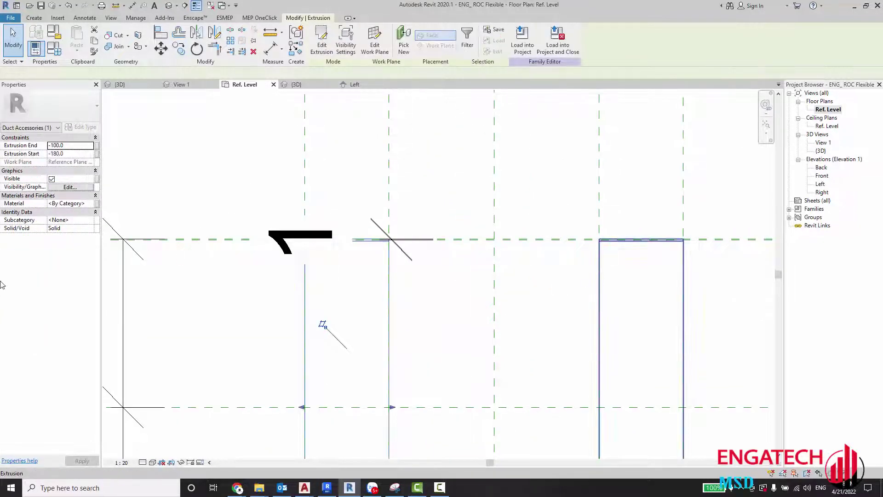
click(96, 204)
click(376, 222)
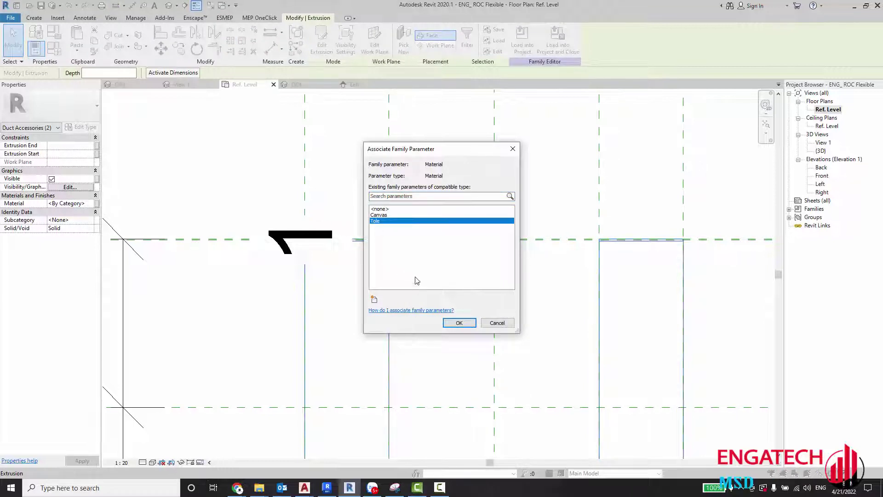
click(456, 324)
click(475, 325)
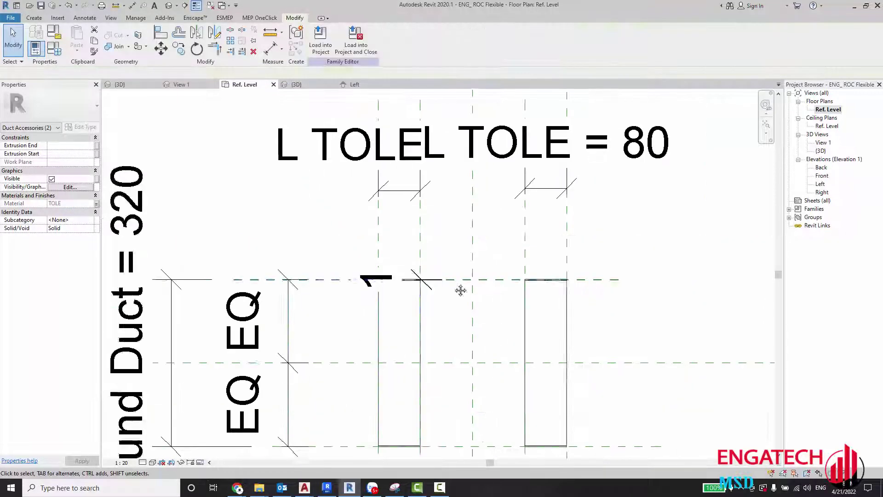
Inspect the small dimension at the duct intersection.
scroll(360, 301, down, 1)
scroll(331, 280, up, 2)
scroll(318, 294, up, 3)
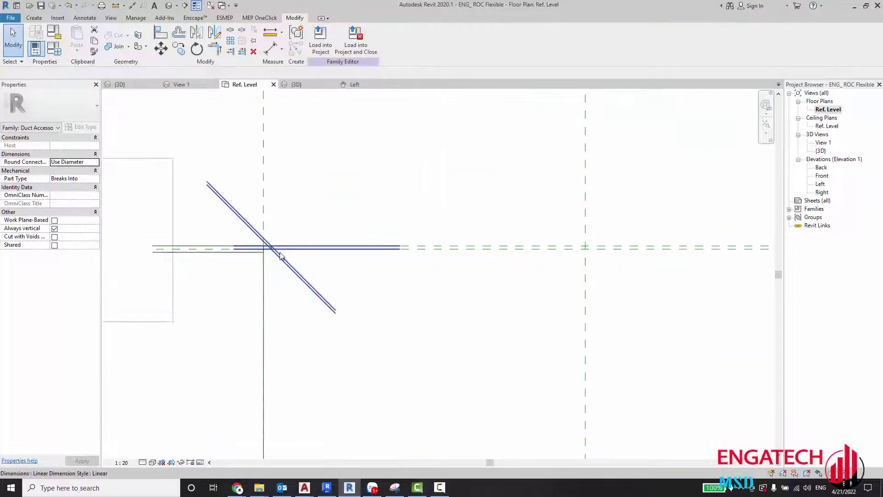
scroll(320, 301, up, 1)
click(317, 306)
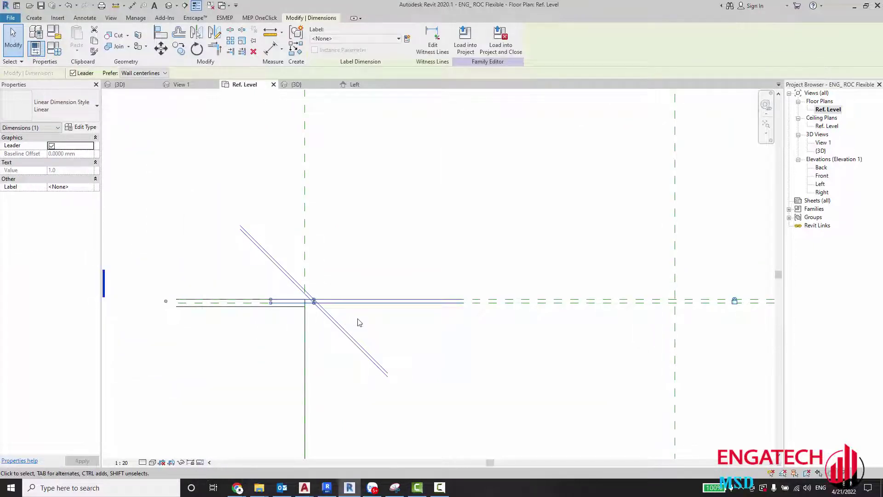
scroll(340, 315, down, 3)
key(Escape)
scroll(408, 313, up, 1)
scroll(414, 313, down, 1)
scroll(375, 318, down, 1)
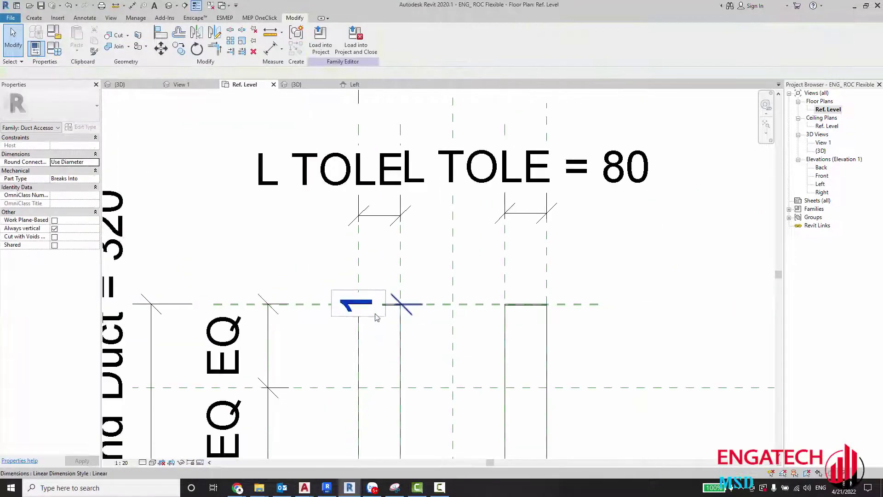
scroll(396, 310, up, 3)
scroll(427, 292, up, 2)
Check the other intersection dimension, then pan the plan to show both cuffs.
click(416, 272)
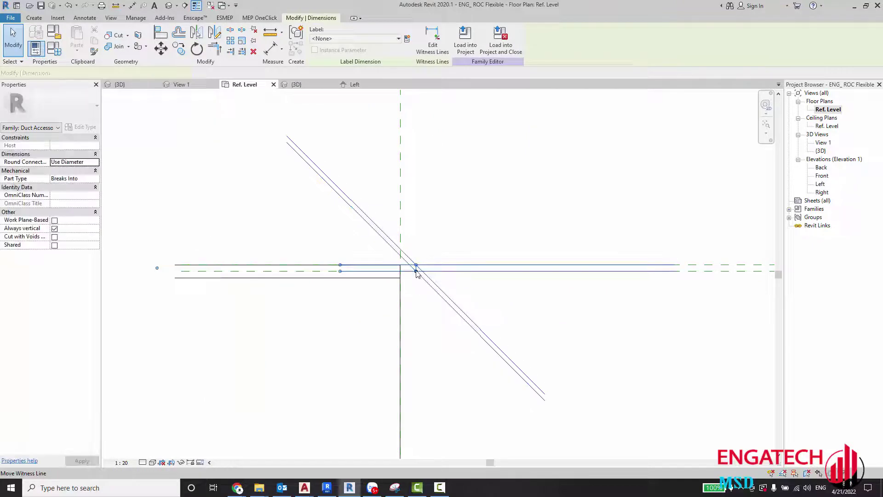
scroll(416, 272, up, 2)
scroll(414, 257, up, 2)
scroll(366, 256, down, 2)
scroll(368, 261, down, 3)
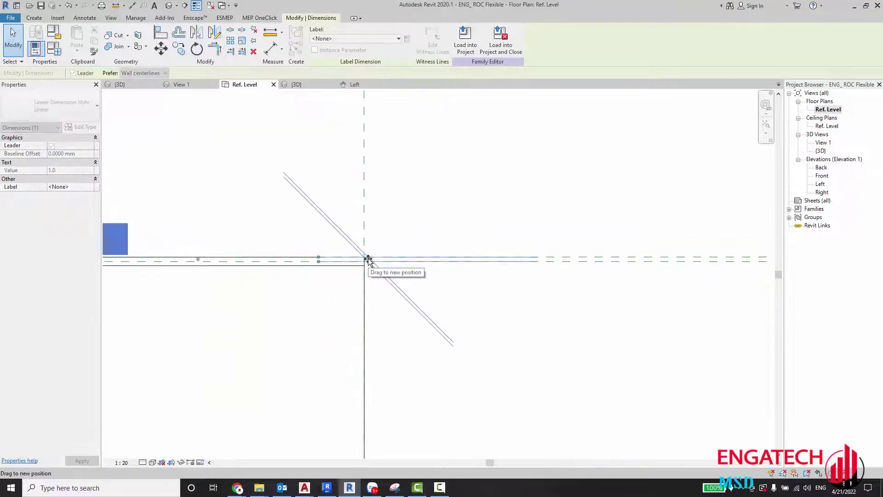
scroll(368, 260, down, 3)
click(212, 275)
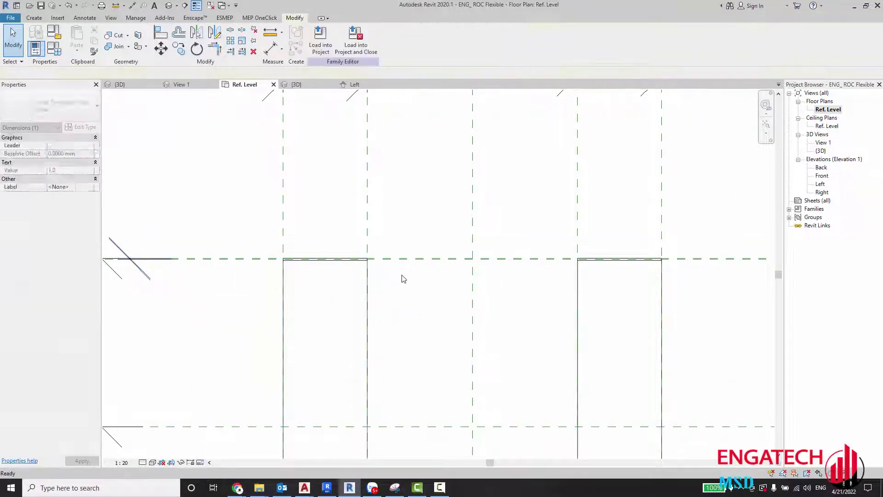
scroll(404, 285, down, 3)
scroll(460, 259, up, 2)
middle_drag(462, 313, 455, 260)
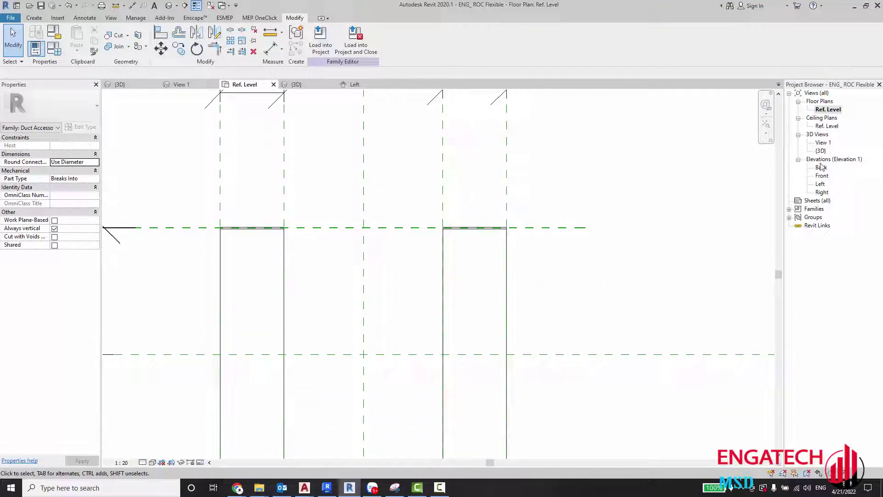
In the Left elevation, start a sweep path and sketch a radius-160 circle centred on the plane crossing.
double_click(820, 184)
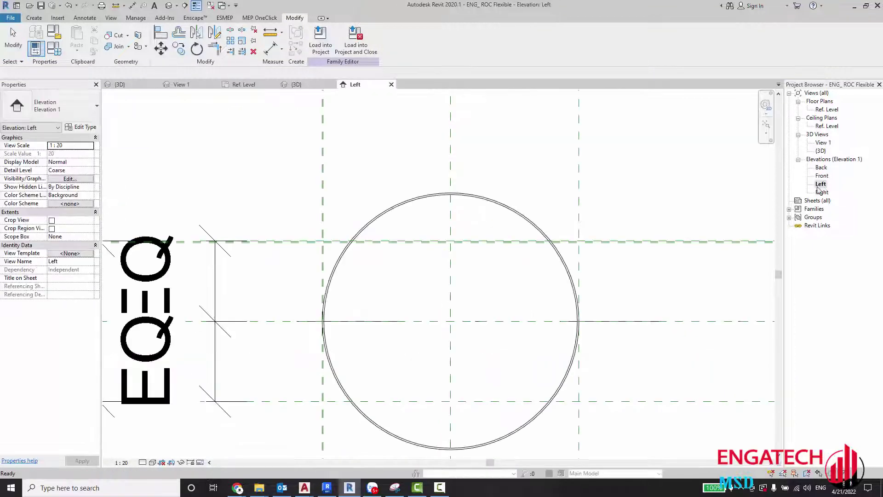
click(34, 18)
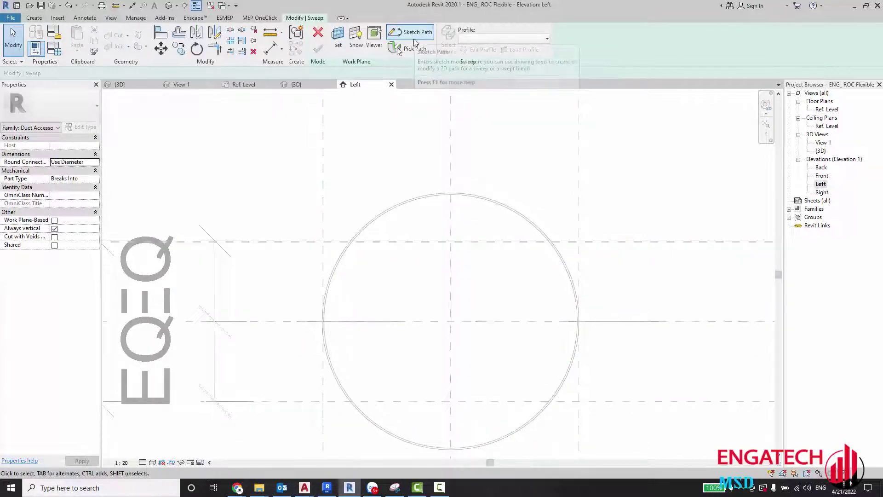
click(414, 33)
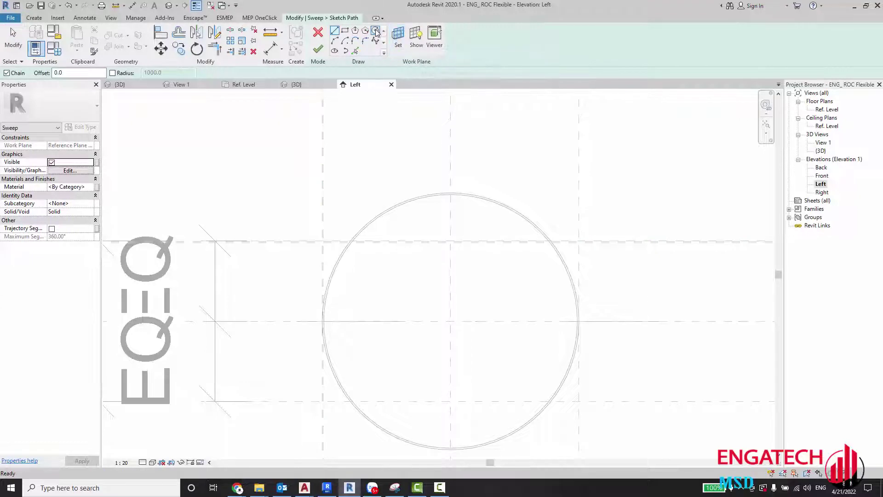
click(450, 321)
scroll(434, 189, up, 4)
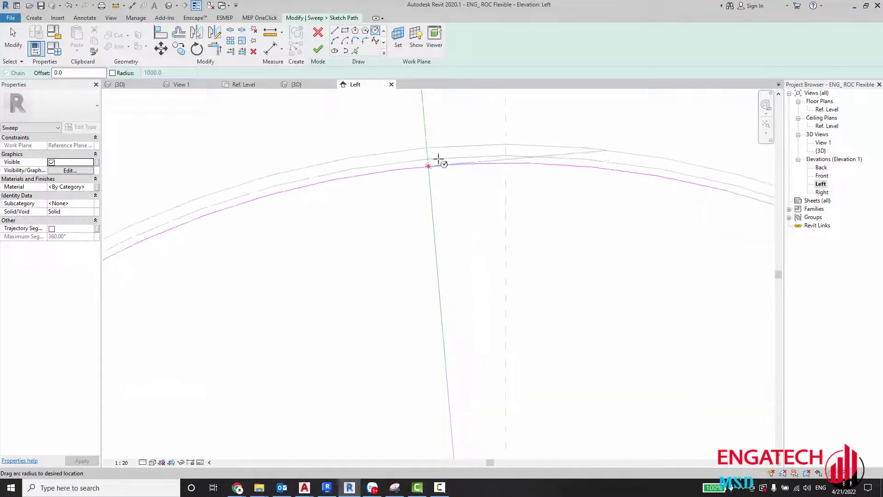
click(505, 145)
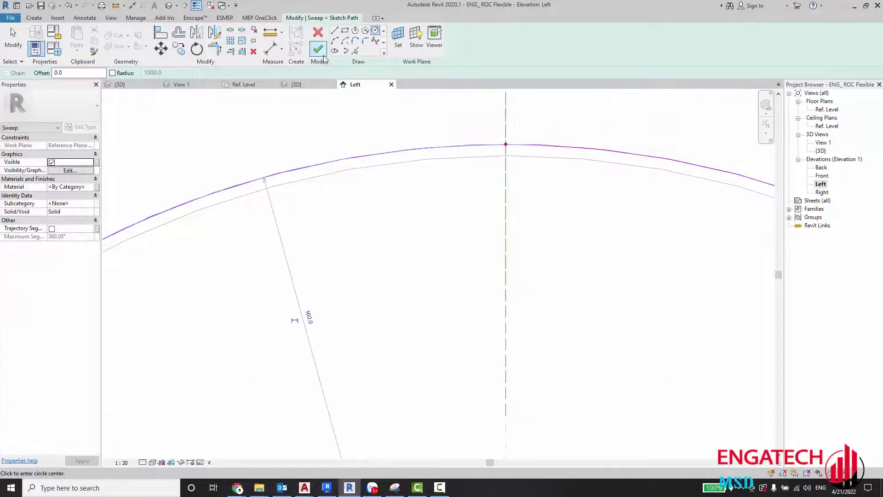
scroll(368, 150, down, 5)
Add a Φ320 diameter dimension to the sketched path circle.
key(Escape)
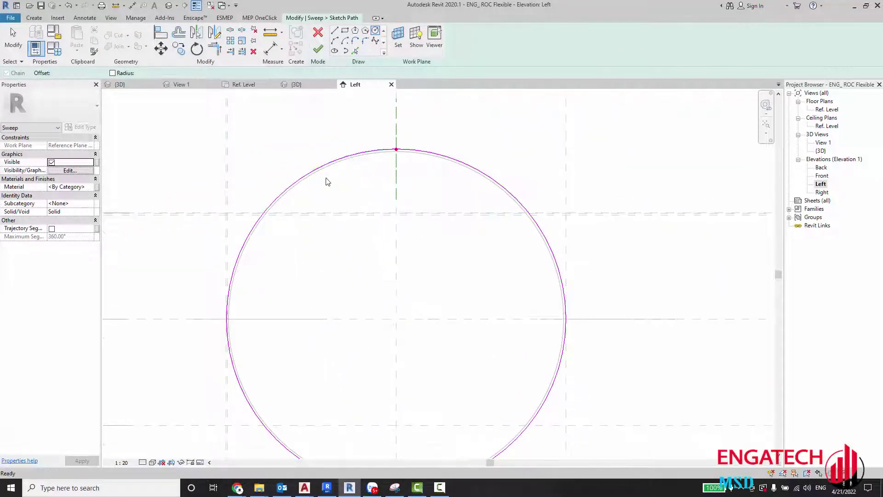
key(Escape)
key(i)
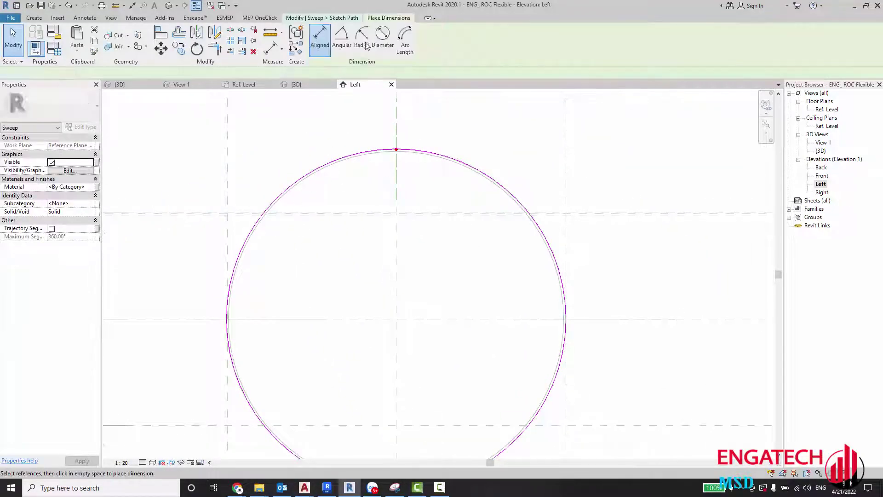
click(382, 37)
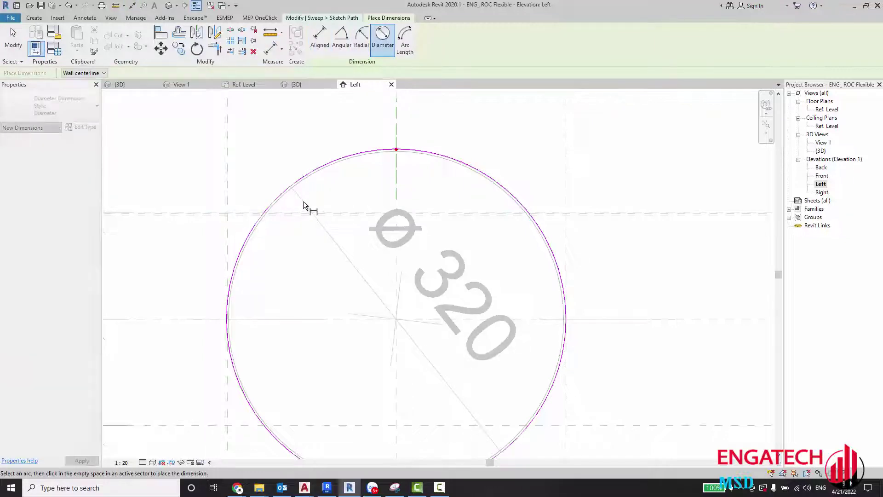
click(302, 202)
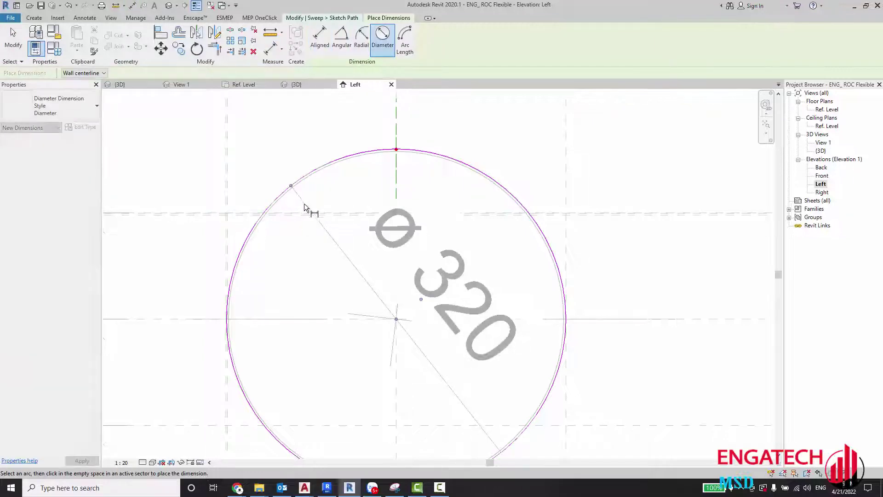
click(282, 188)
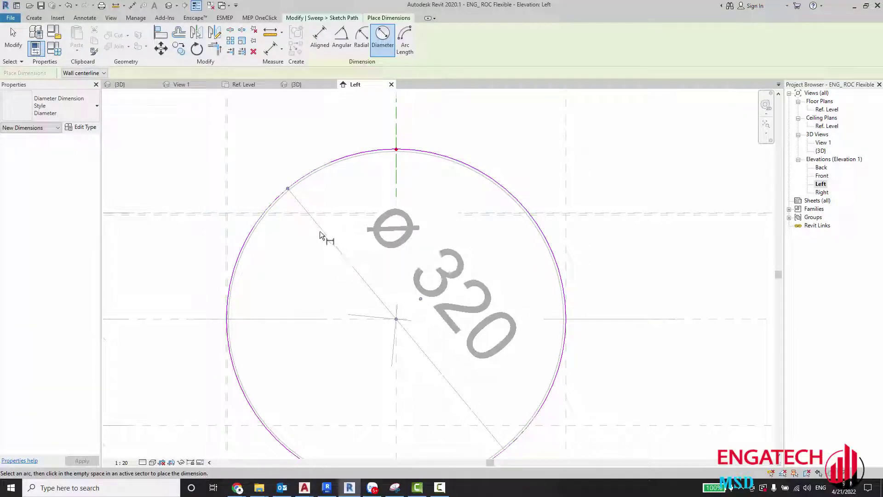
key(Escape)
scroll(266, 205, up, 2)
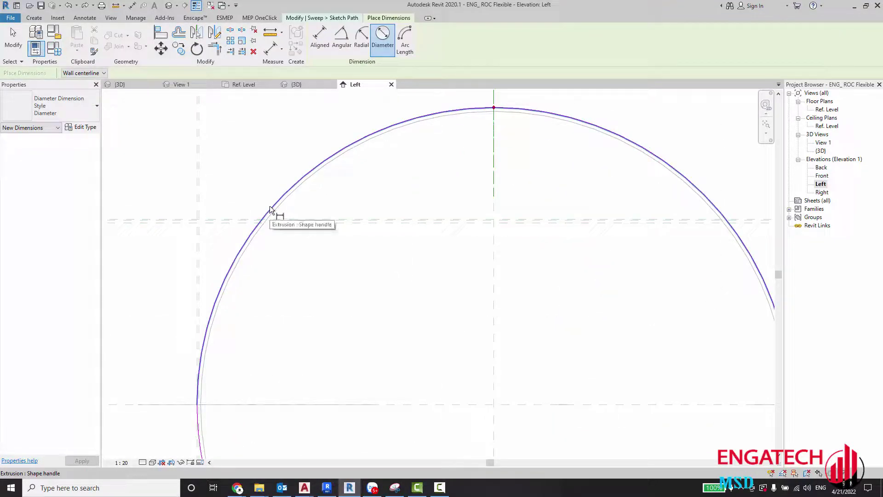
key(Tab)
click(270, 208)
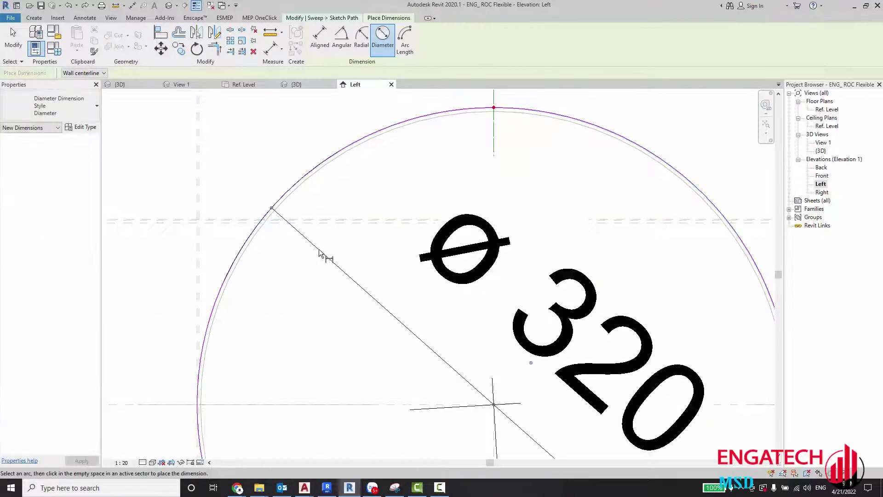
scroll(321, 252, down, 2)
click(325, 253)
key(Escape)
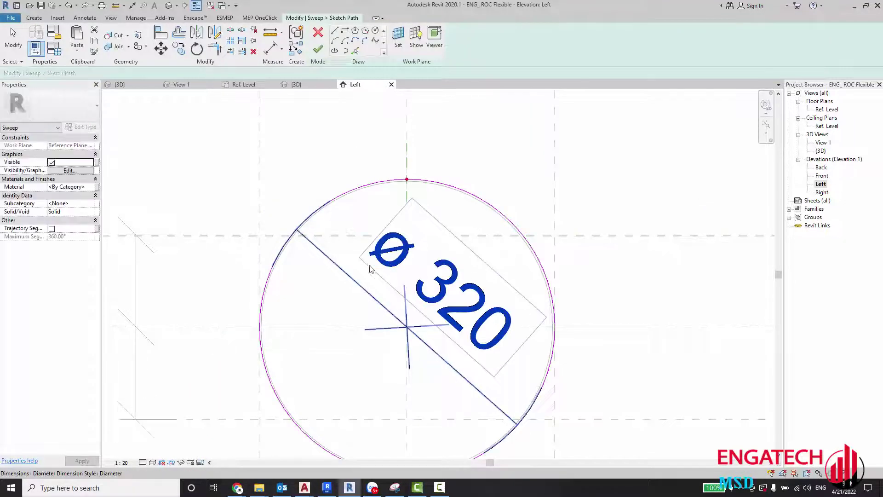
Label the Φ320 diameter dimension with the D Round Duct parameter.
click(321, 258)
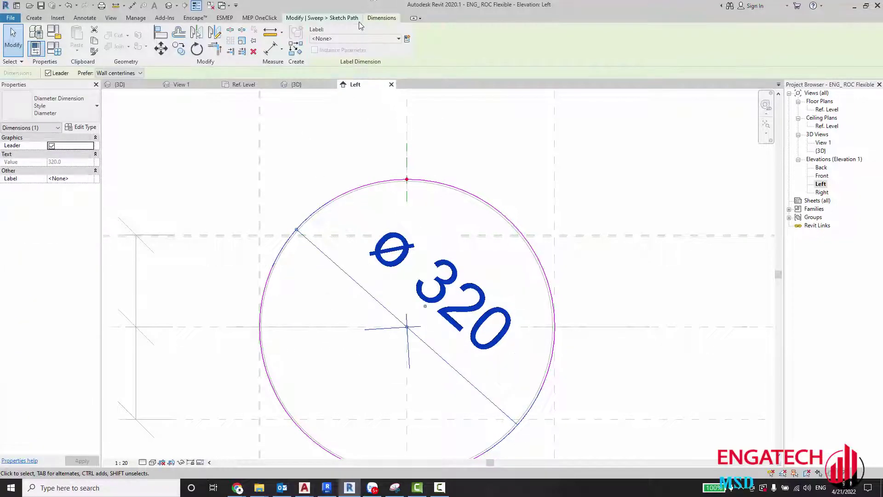
click(349, 42)
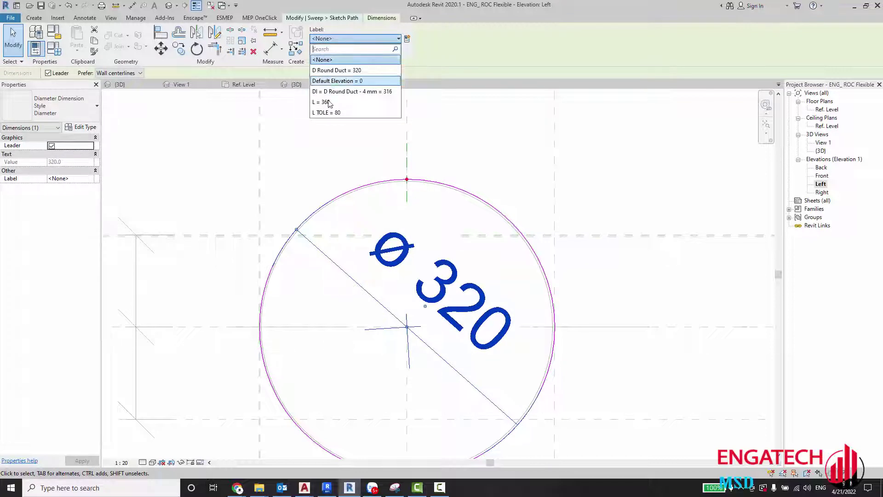
click(606, 192)
key(Escape)
Finish the circular path and bring up the profile sketch area in the Back elevation.
click(319, 51)
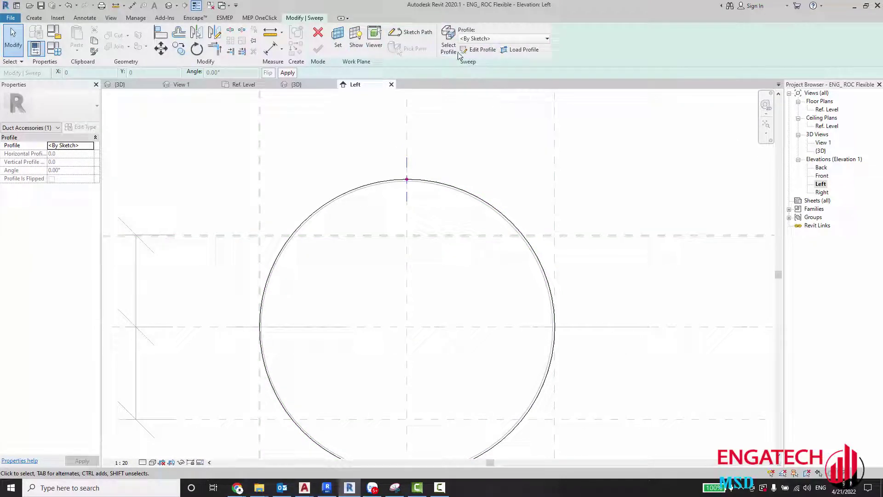
click(433, 336)
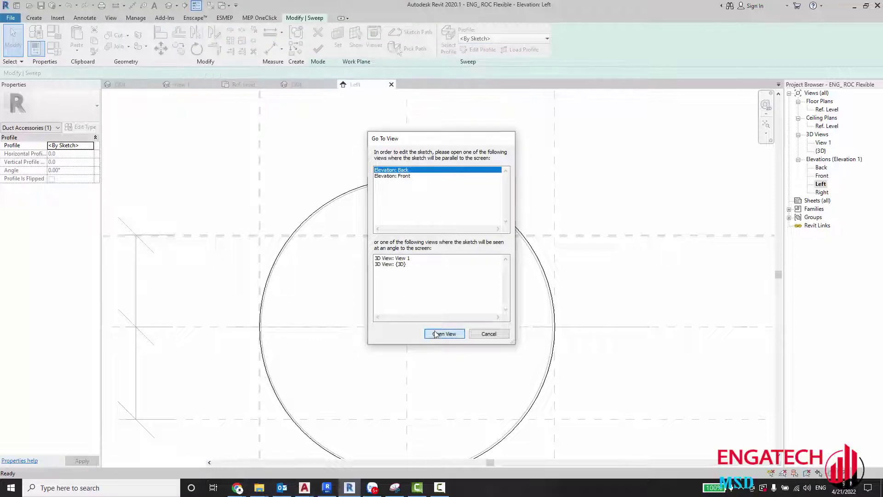
scroll(463, 367, up, 3)
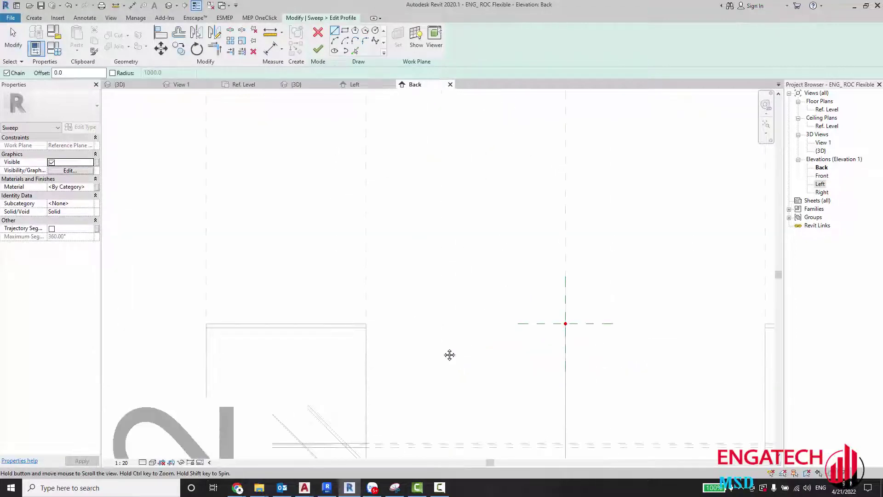
middle_drag(450, 354, 338, 161)
scroll(339, 161, down, 3)
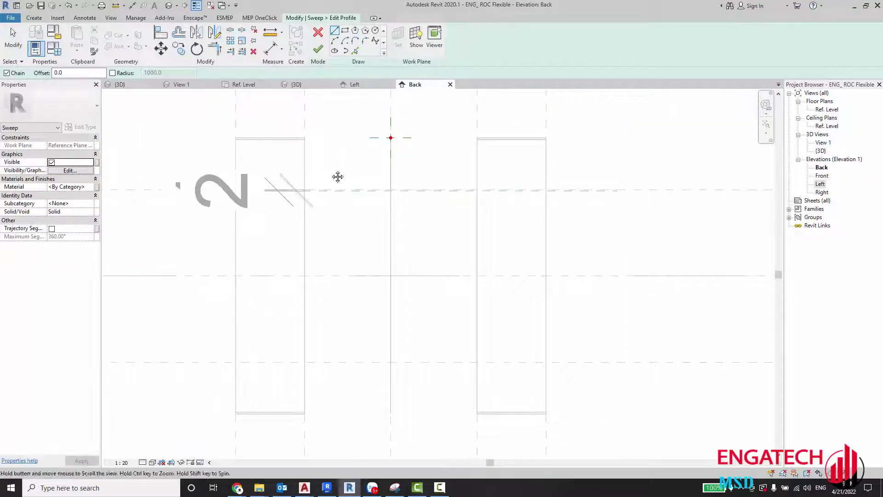
scroll(329, 151, up, 2)
scroll(333, 149, down, 4)
scroll(333, 149, up, 2)
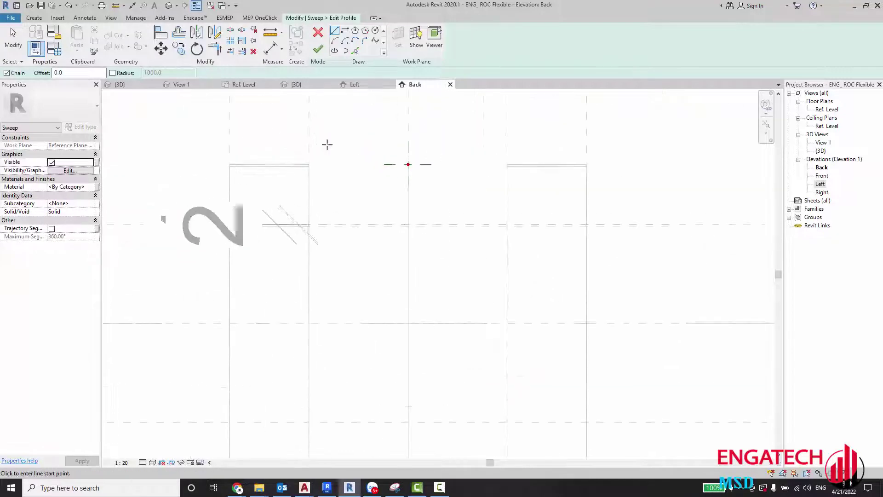
scroll(327, 144, up, 2)
scroll(305, 162, up, 2)
scroll(295, 195, up, 2)
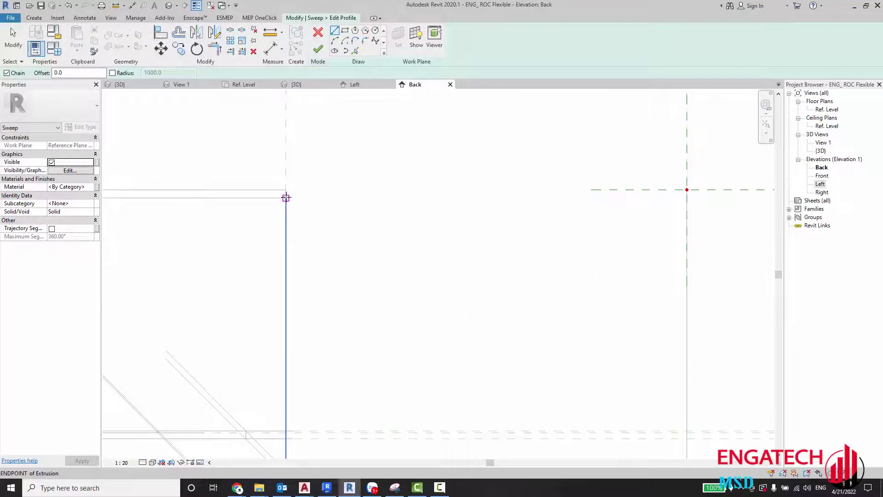
scroll(285, 197, down, 1)
scroll(285, 197, down, 1)
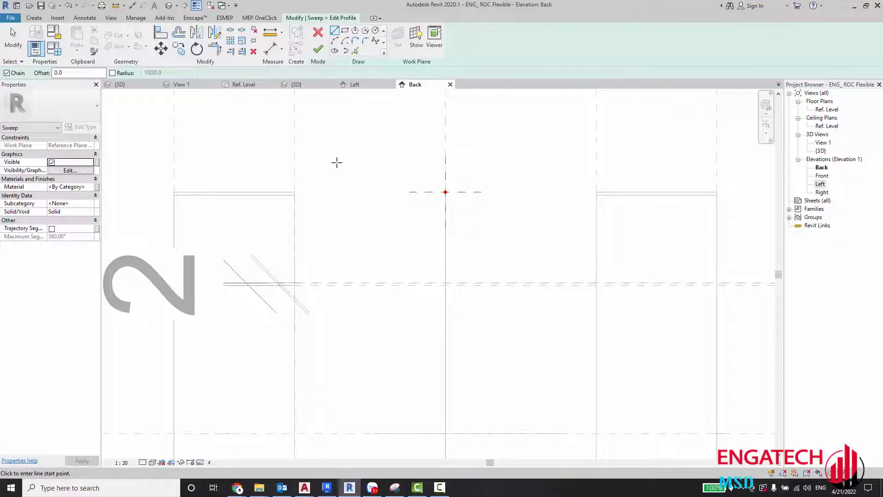
scroll(345, 174, down, 2)
Leave the profile sketch and cancel the sweep, confirming the discard.
click(324, 46)
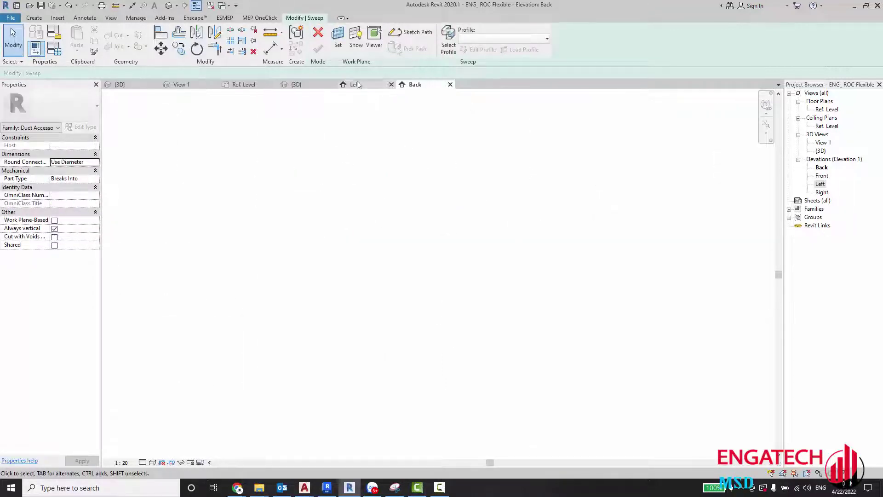
click(356, 85)
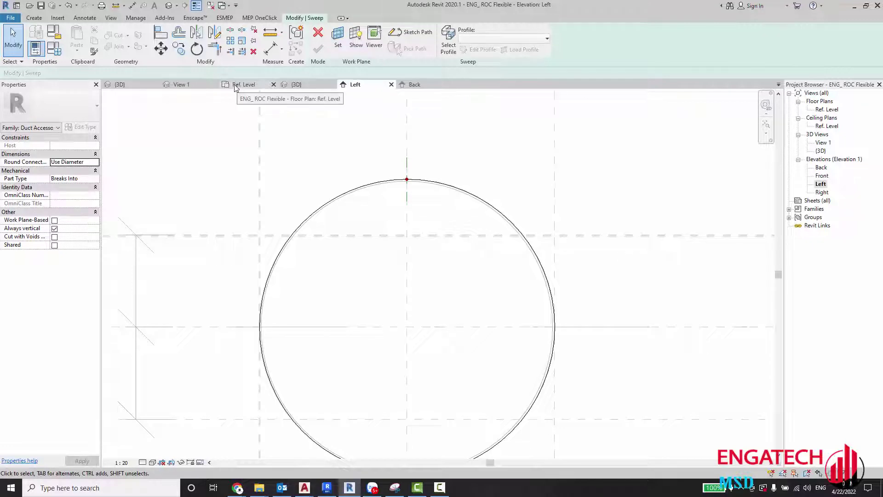
click(425, 88)
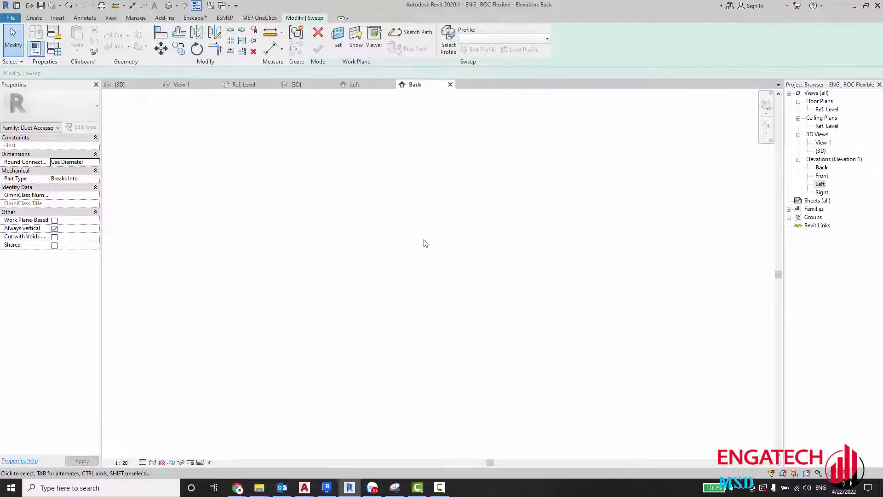
click(318, 32)
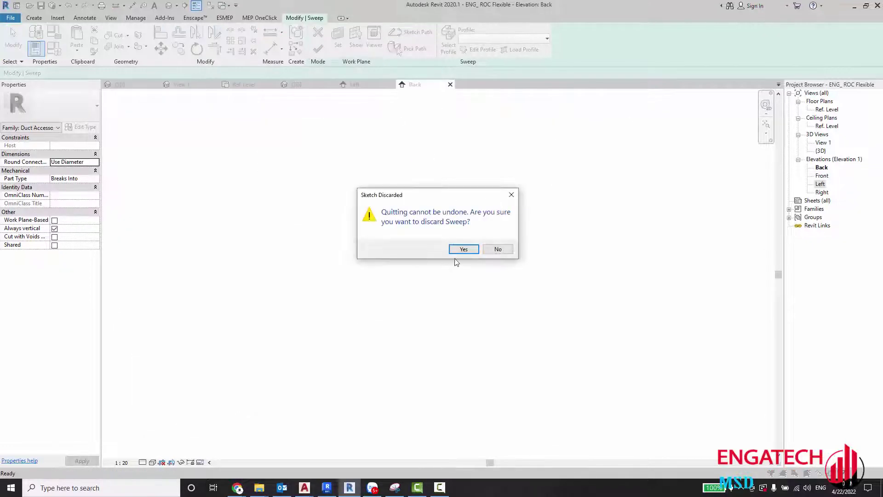
click(459, 248)
click(765, 126)
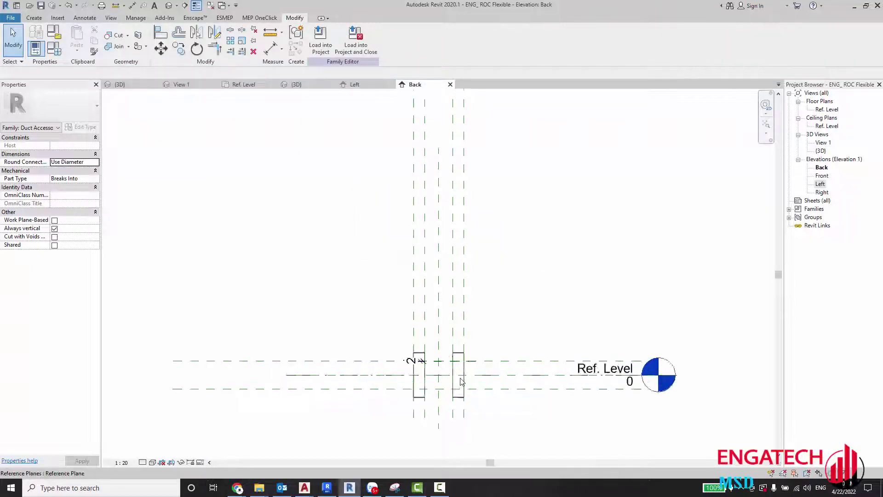
Dimension the three horizontal reference planes; the EQ toggle fails with an overconstraint error.
scroll(461, 365, up, 5)
scroll(462, 365, up, 3)
middle_drag(368, 330, 711, 272)
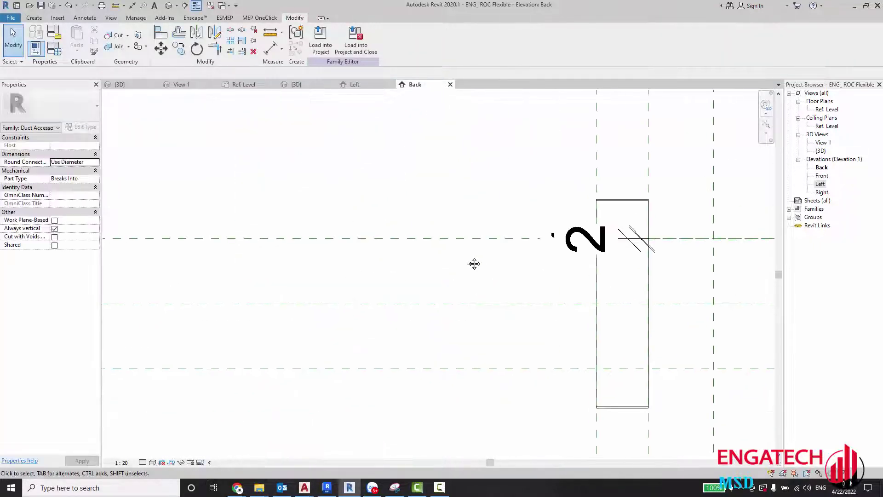
key(i)
click(412, 241)
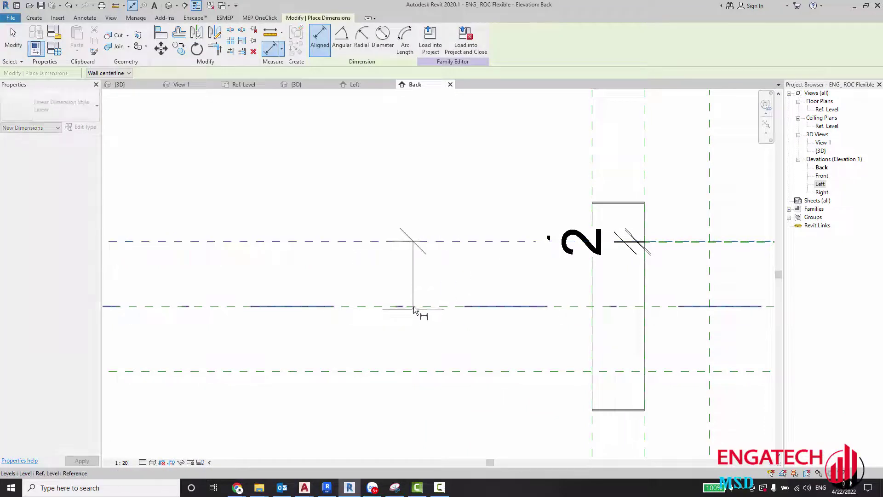
click(409, 306)
click(384, 371)
click(361, 348)
scroll(410, 325, down, 2)
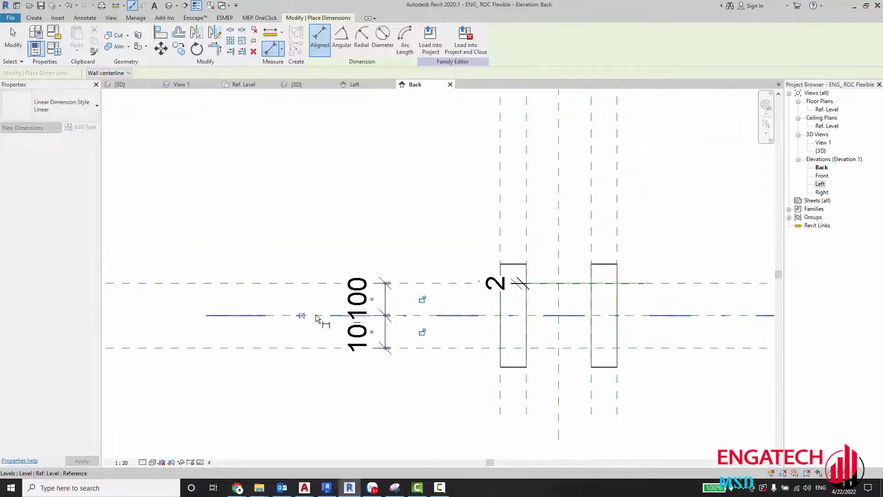
click(317, 314)
key(Escape)
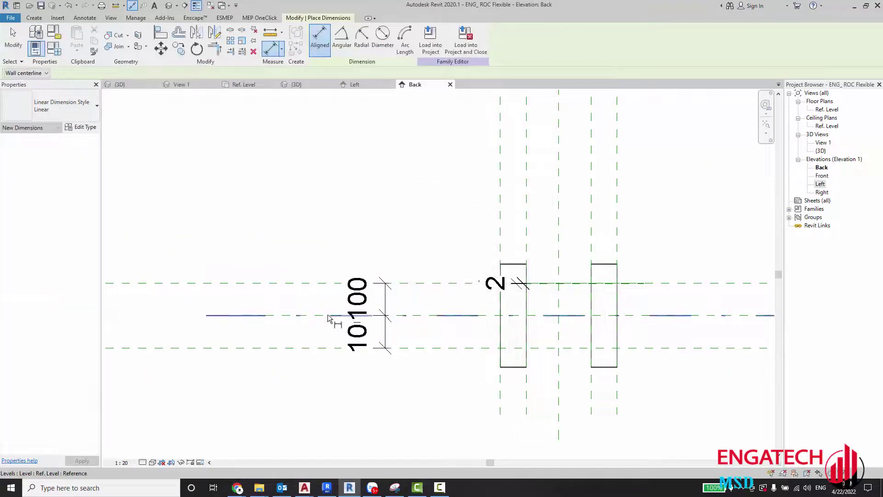
key(Escape)
Delete the stray 2 dimension and check the horizontal reference plane.
scroll(457, 292, down, 1)
scroll(514, 296, up, 2)
scroll(514, 296, up, 3)
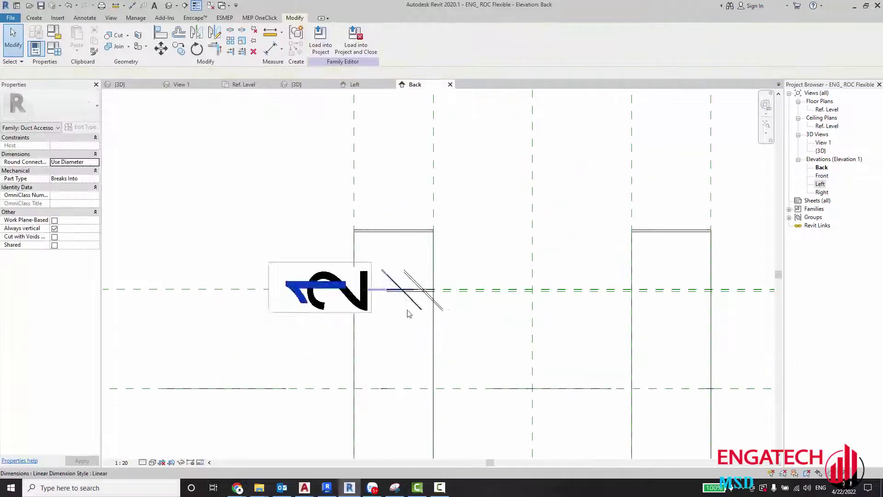
click(427, 297)
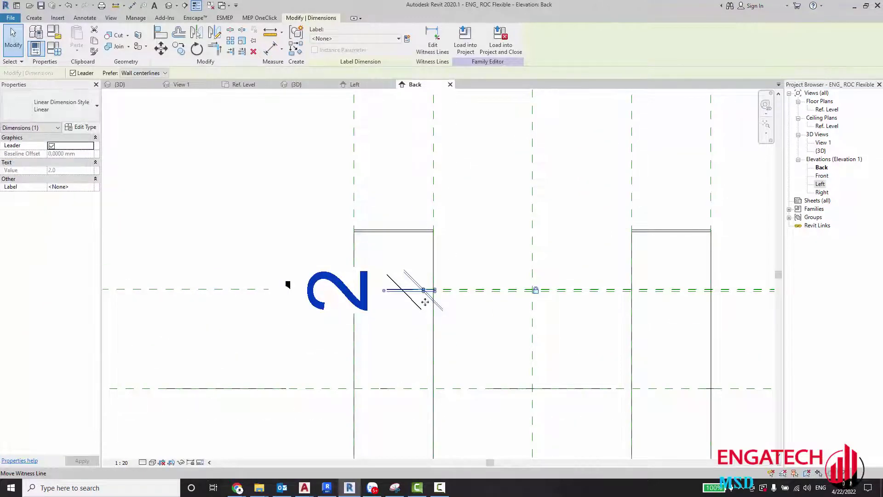
key(Delete)
scroll(420, 304, up, 1)
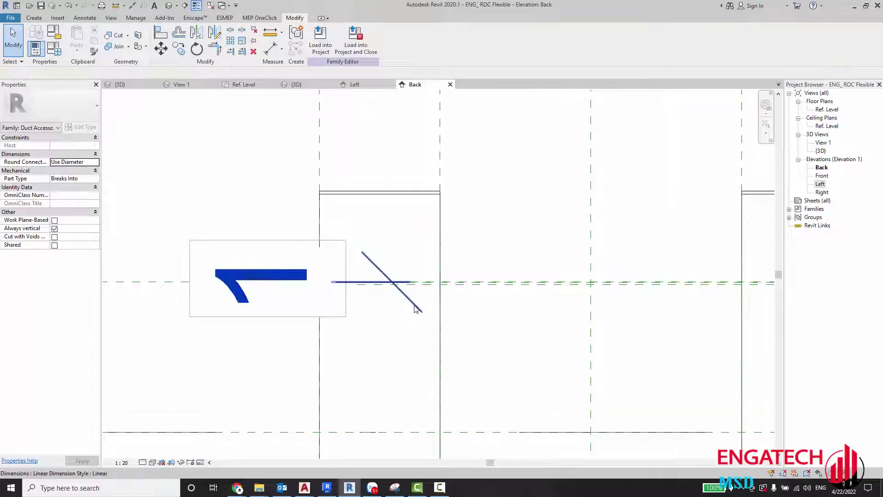
click(452, 285)
scroll(450, 285, up, 2)
key(Escape)
Retry equalizing the two-part 100 | 100 dimension, dismissing the overconstraint error again.
scroll(455, 280, up, 2)
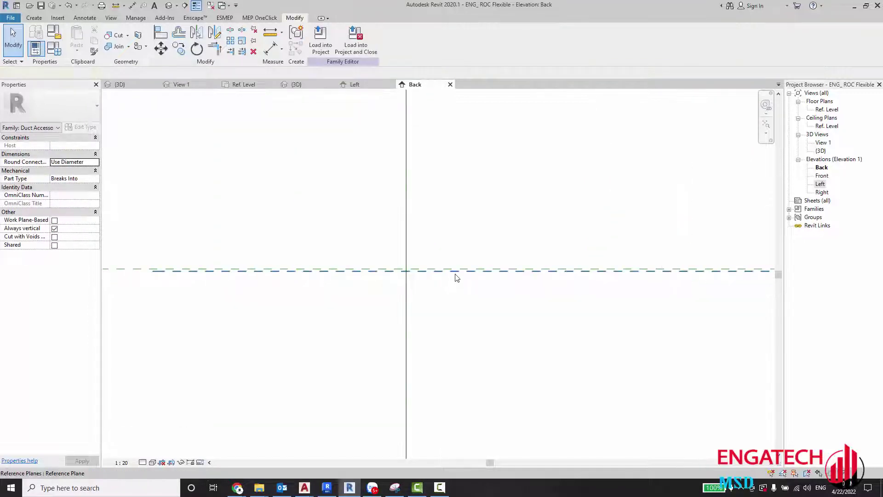
scroll(460, 293, down, 3)
scroll(434, 309, down, 3)
scroll(362, 302, up, 2)
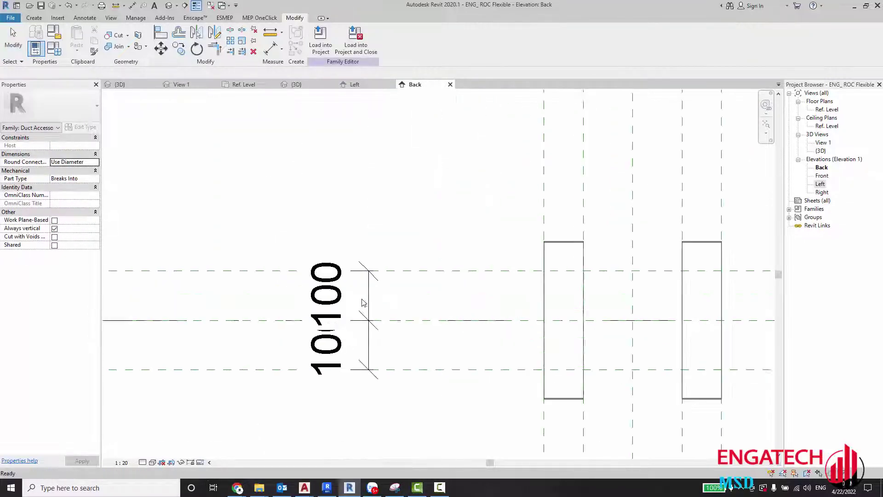
click(362, 302)
click(242, 320)
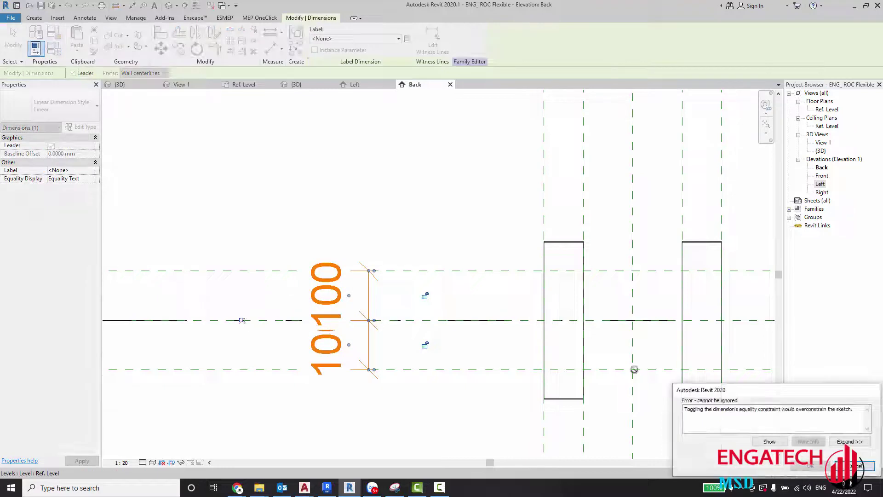
key(Escape)
key(Escape)
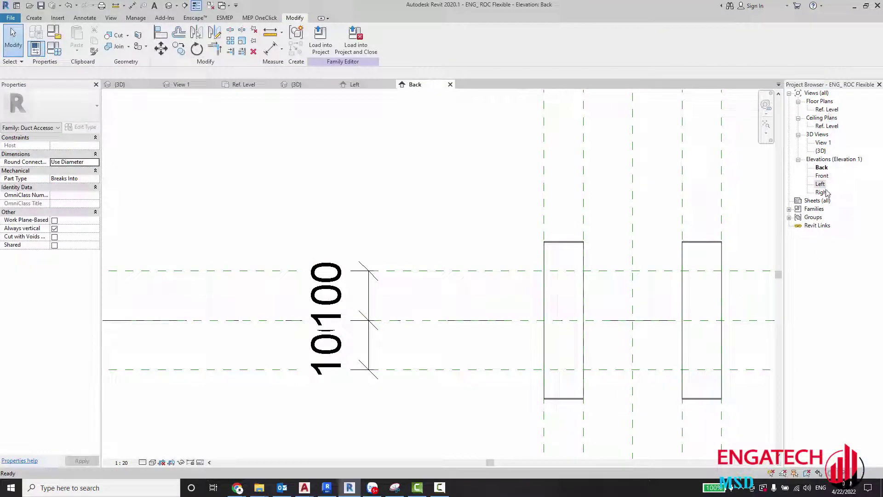
Review the dimensions in the Ref. Level plan, then return to the Back elevation.
double_click(826, 109)
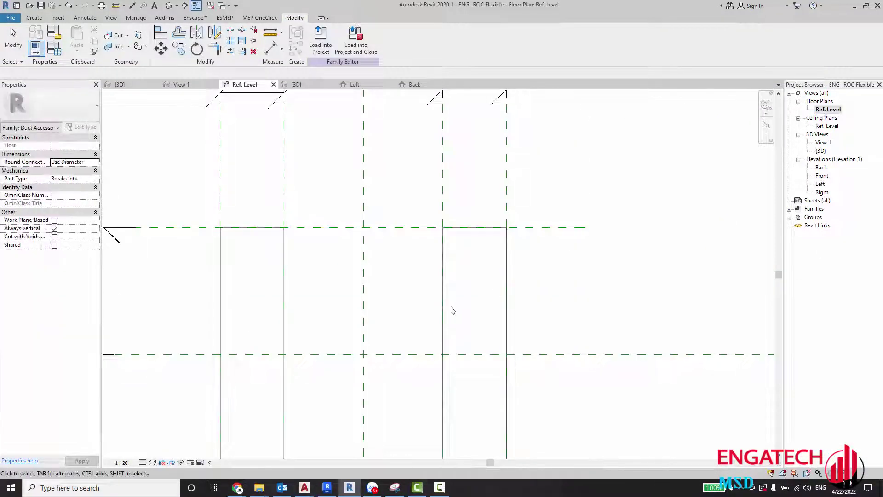
scroll(449, 309, down, 5)
middle_drag(384, 319, 400, 313)
scroll(400, 312, up, 2)
scroll(405, 303, up, 1)
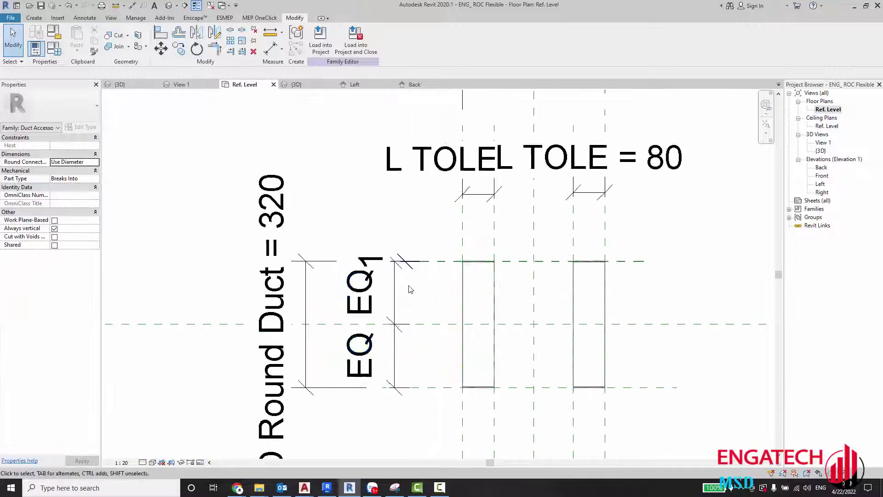
scroll(411, 289, up, 2)
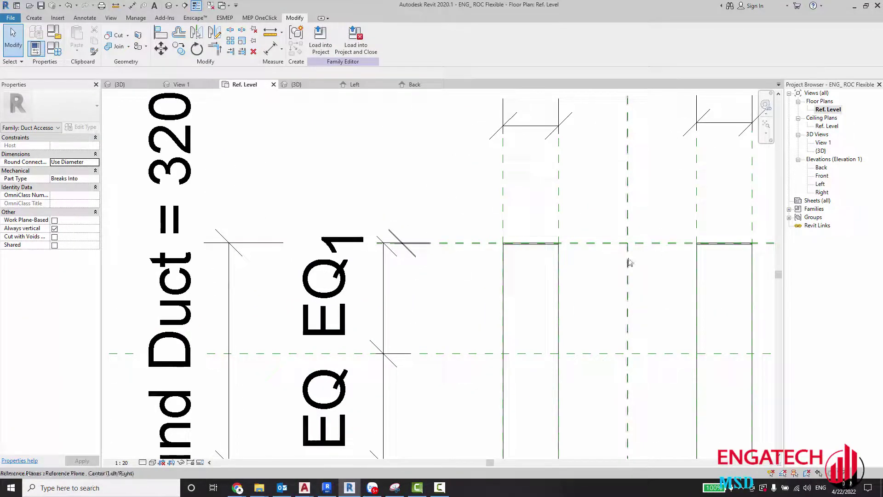
double_click(821, 168)
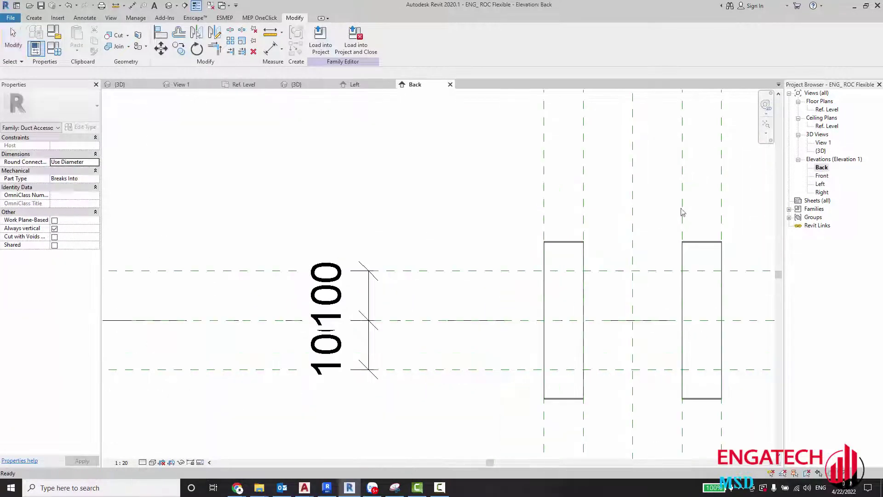
Nudge the upper horizontal reference plane slightly in the Back elevation.
click(373, 295)
scroll(384, 298, down, 2)
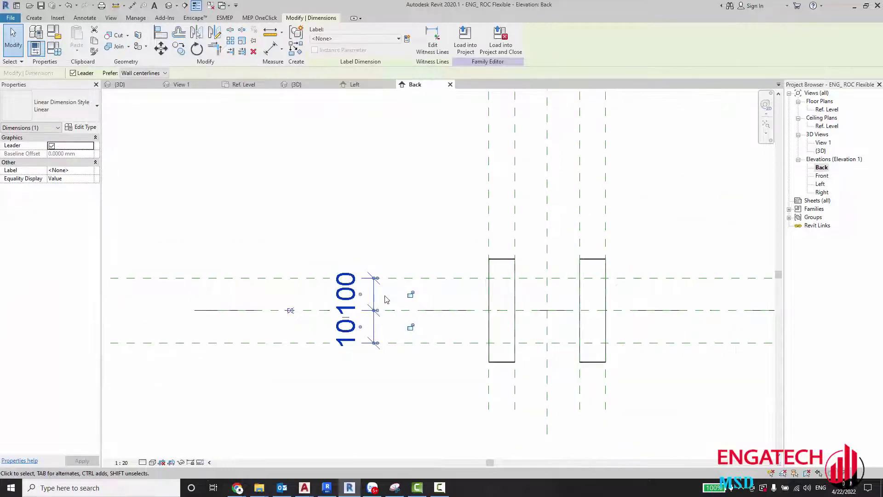
click(386, 299)
scroll(391, 298, down, 3)
click(407, 288)
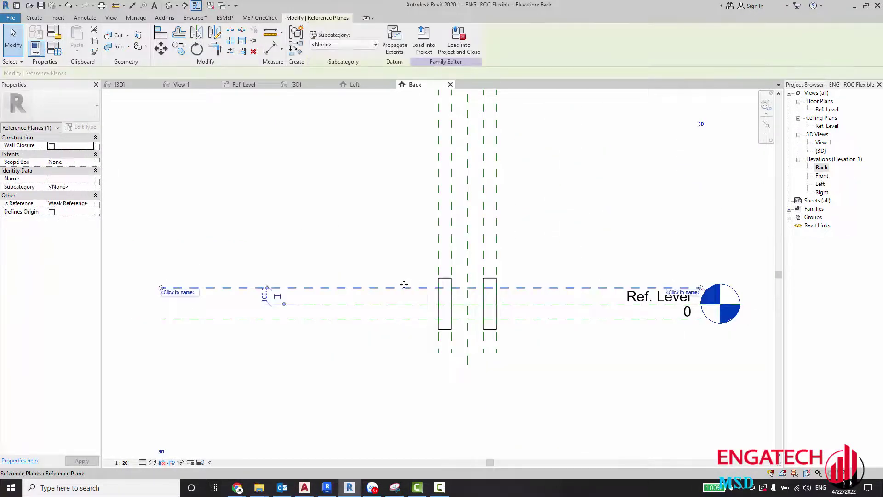
drag(401, 289, 401, 290)
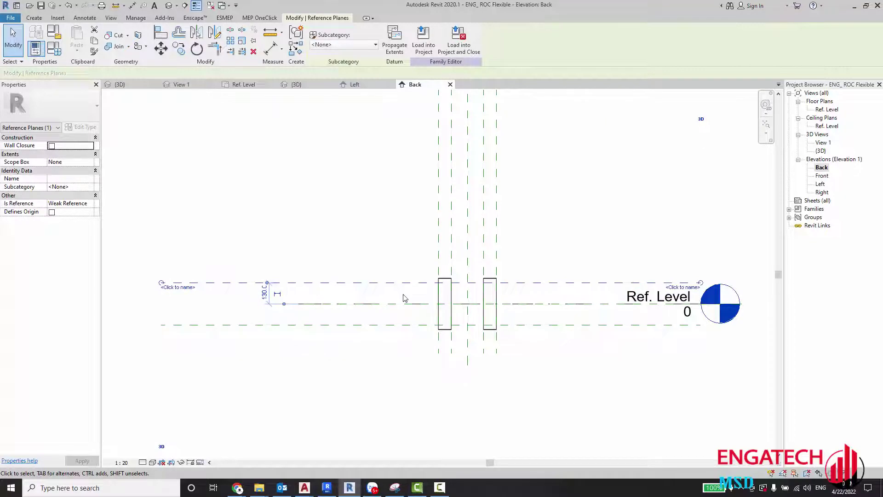
scroll(403, 298, up, 2)
click(403, 298)
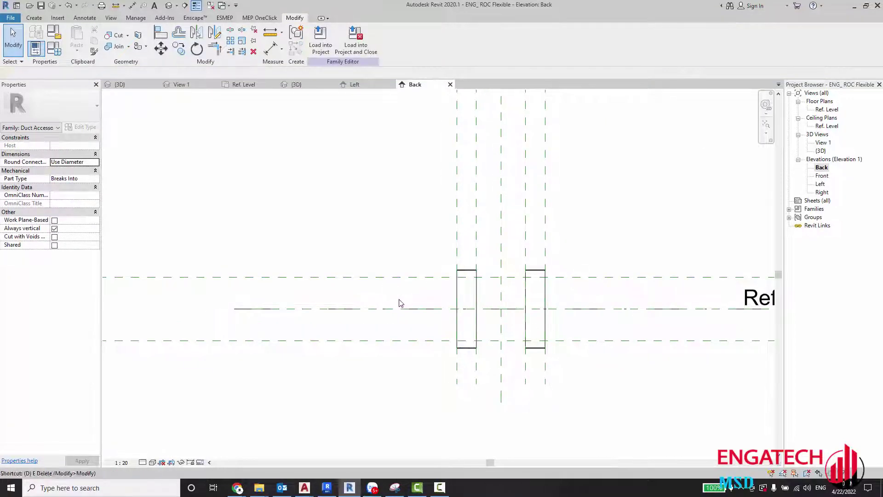
Delete the old horizontal reference plane, then return to the Back elevation.
key(i)
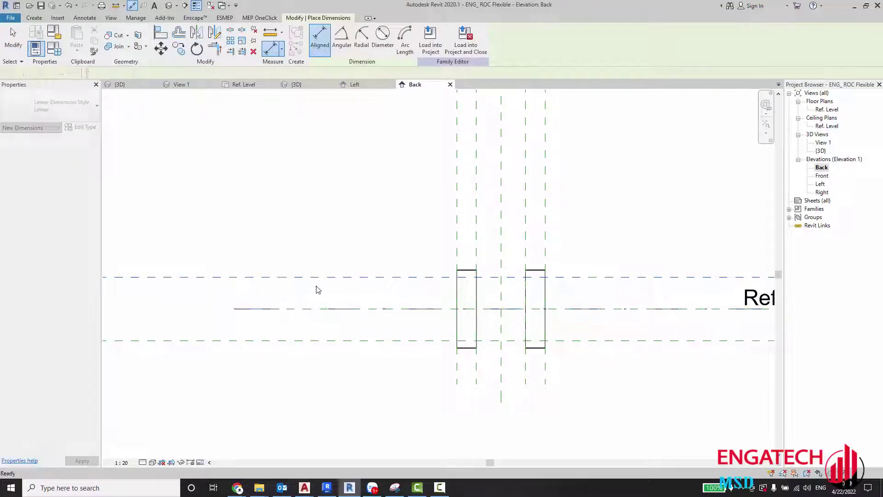
key(Escape)
key(Escape)
click(331, 278)
drag(331, 279, 320, 340)
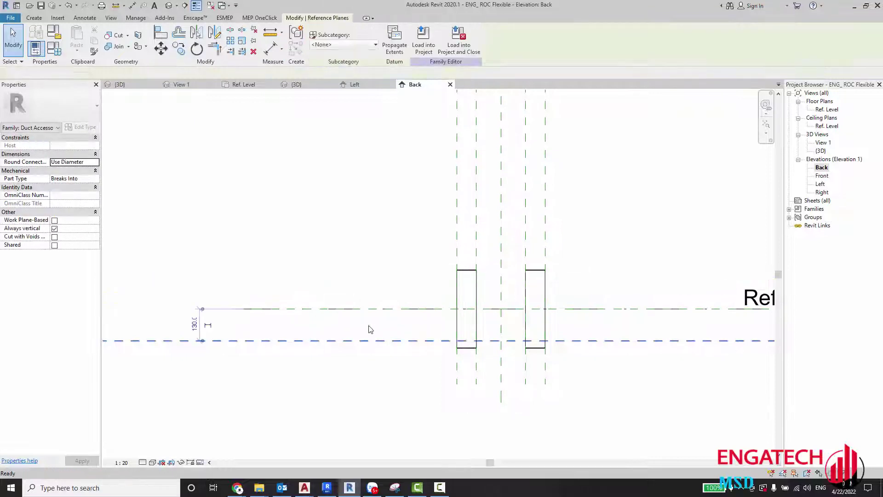
key(Delete)
double_click(821, 118)
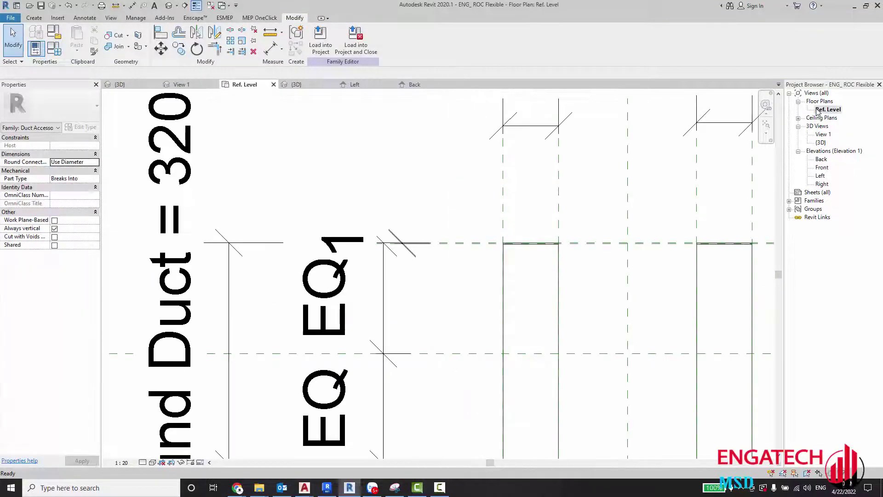
double_click(820, 159)
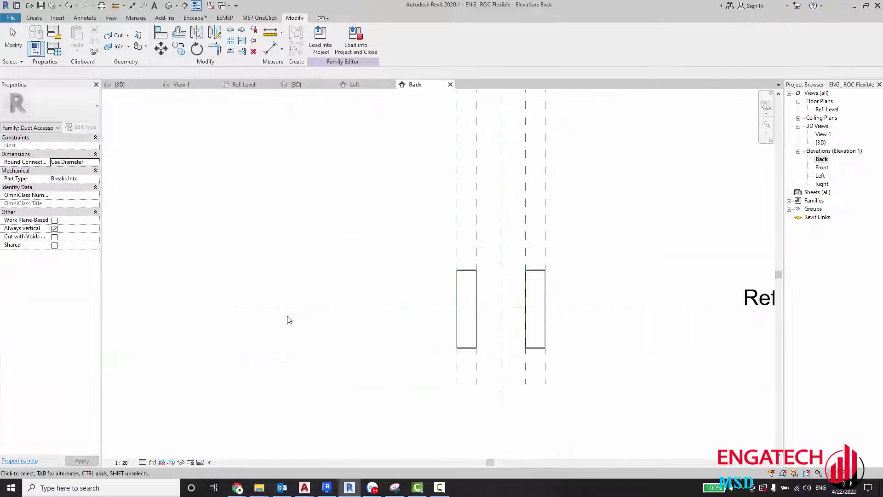
Draw two new horizontal reference planes, one above and one below the axis.
click(37, 19)
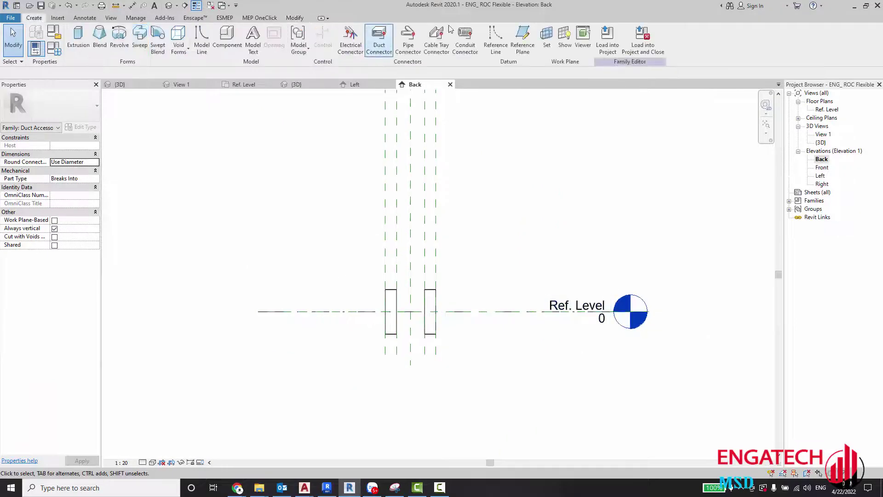
click(522, 37)
click(297, 290)
click(468, 290)
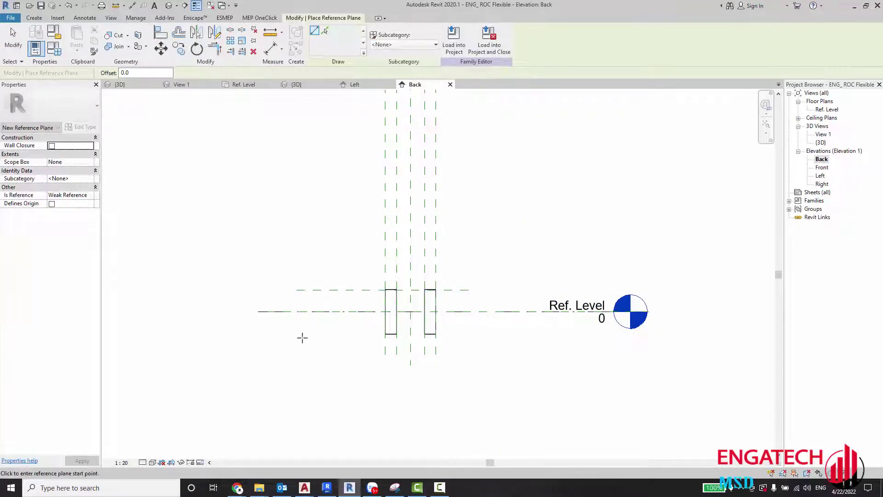
click(302, 338)
click(494, 337)
scroll(354, 331, up, 2)
scroll(354, 331, up, 2)
key(Escape)
key(Escape)
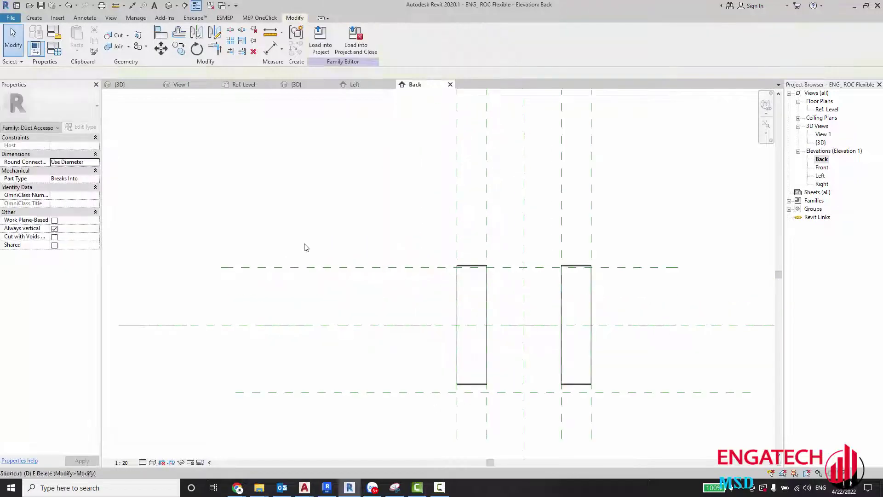
Start an aligned dimension from the upper reference plane to the duct centre line.
key(d)
key(i)
click(301, 267)
click(301, 324)
Place the 153 | 181 dimension, set it equal, and add a 307 overall dimension.
click(286, 393)
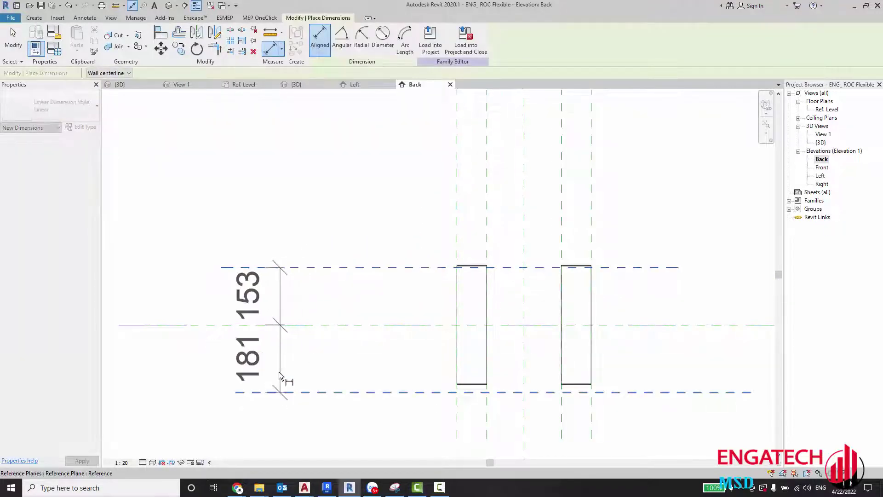
click(279, 372)
click(182, 330)
click(331, 266)
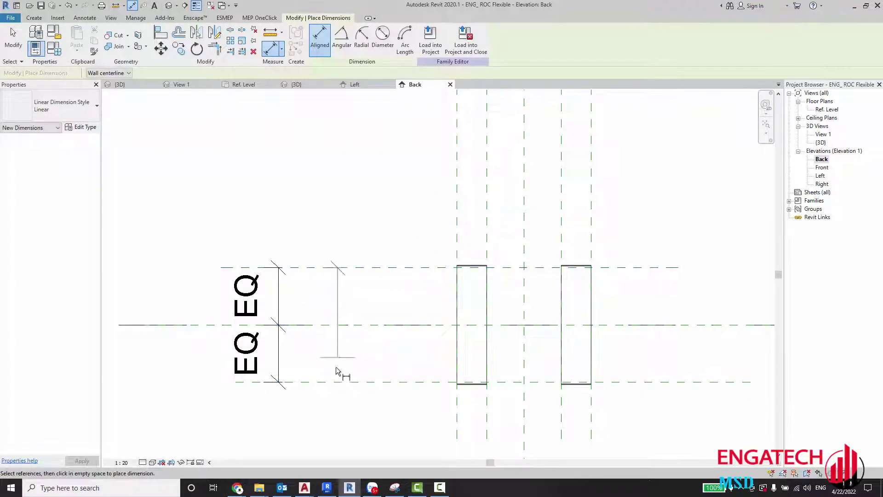
click(322, 381)
click(205, 365)
key(Escape)
Label the 307 overall dimension with the D Round Duct parameter.
click(204, 366)
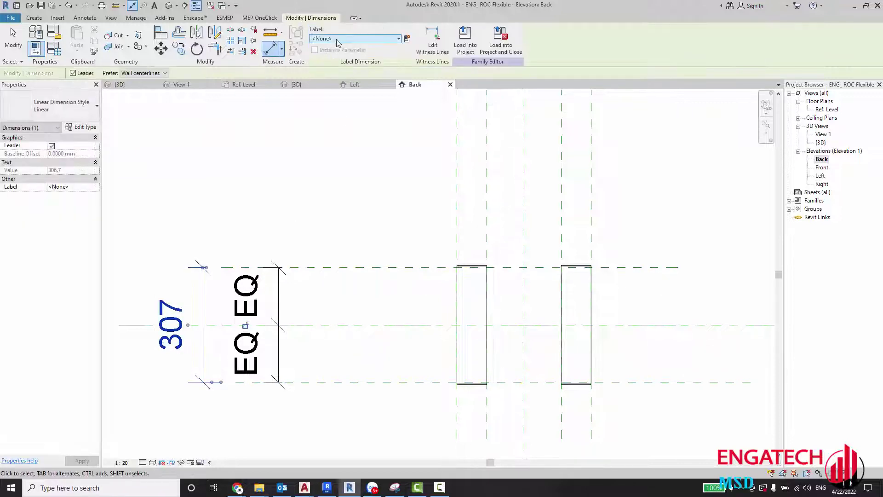
click(399, 38)
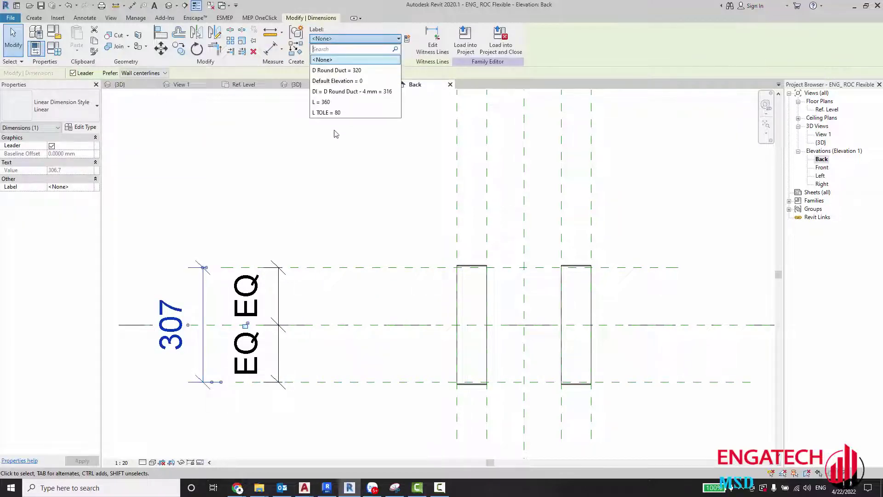
click(324, 70)
scroll(414, 221, up, 2)
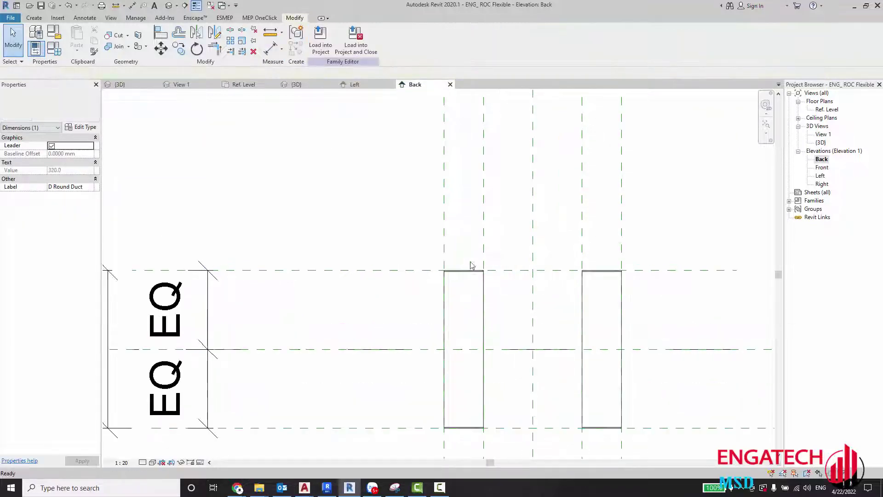
Copy a horizontal reference plane and shift the vertical reference plane left.
click(386, 277)
scroll(385, 276, up, 2)
scroll(546, 296, up, 2)
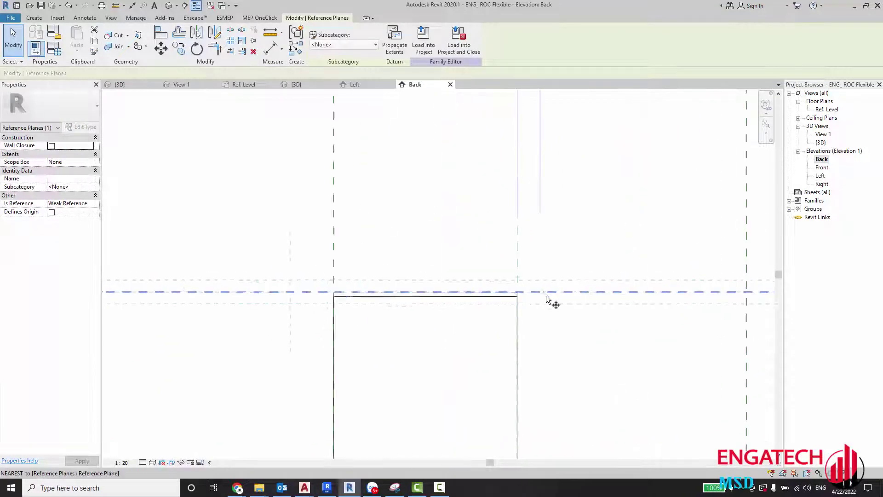
key(c)
key(o)
scroll(547, 307, up, 2)
scroll(547, 302, up, 1)
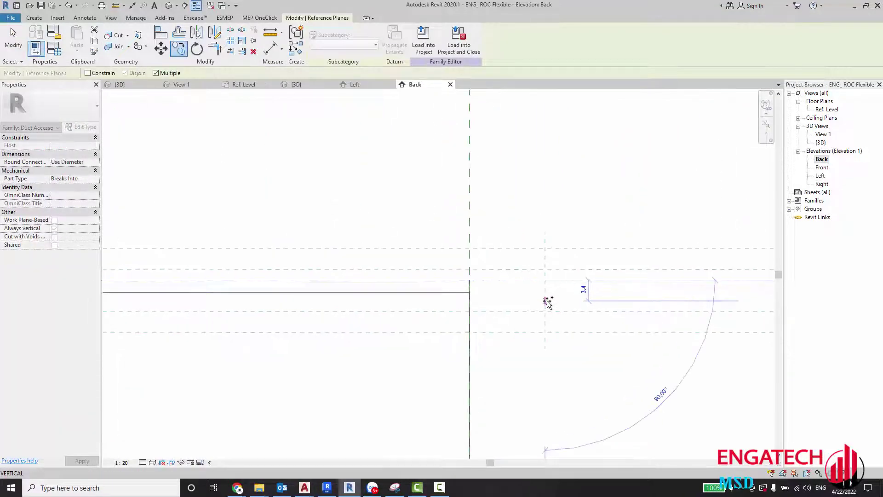
drag(547, 302, 433, 304)
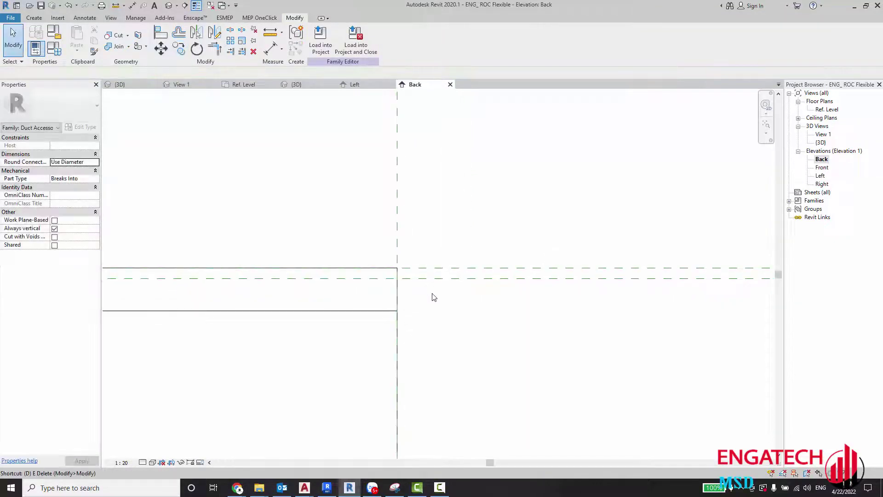
Place an aligned dimension between the reference plane and the cuff edge.
key(d)
key(i)
scroll(324, 271, down, 3)
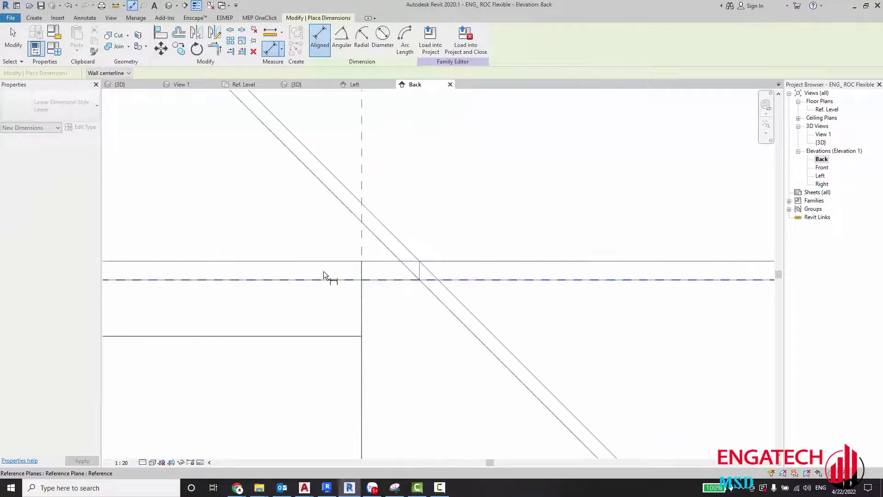
scroll(340, 287, down, 3)
scroll(373, 278, up, 2)
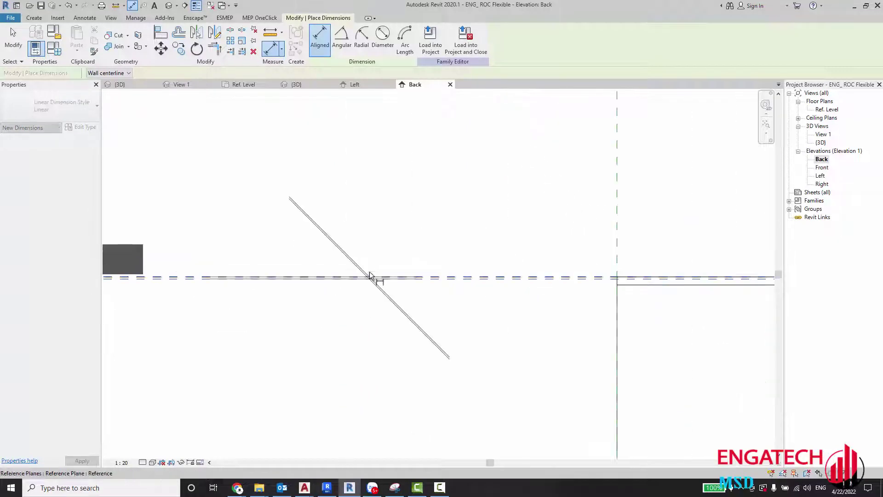
scroll(374, 292, up, 2)
click(372, 295)
key(Escape)
key(Escape)
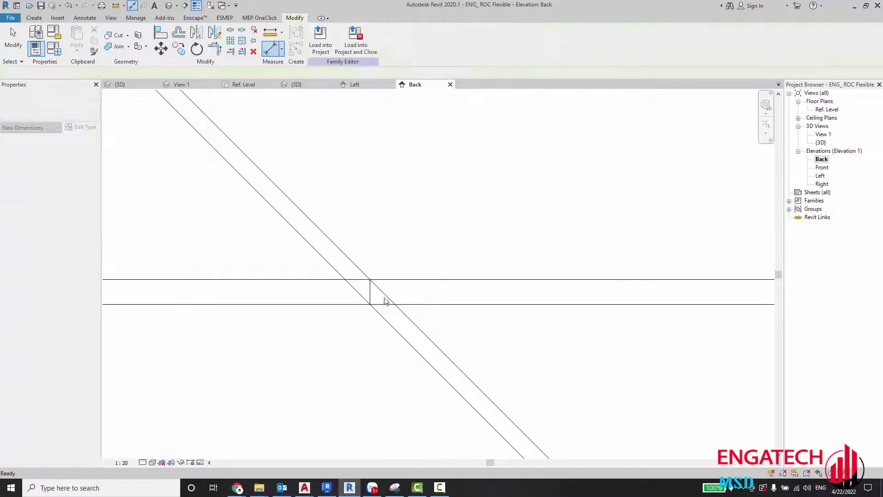
scroll(380, 290, down, 2)
scroll(395, 288, down, 2)
scroll(396, 288, down, 3)
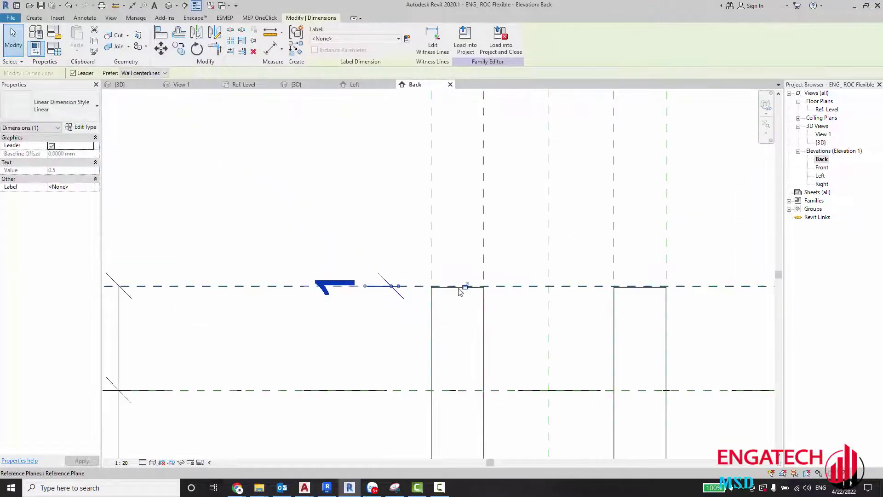
key(Escape)
scroll(487, 291, up, 2)
scroll(469, 289, up, 2)
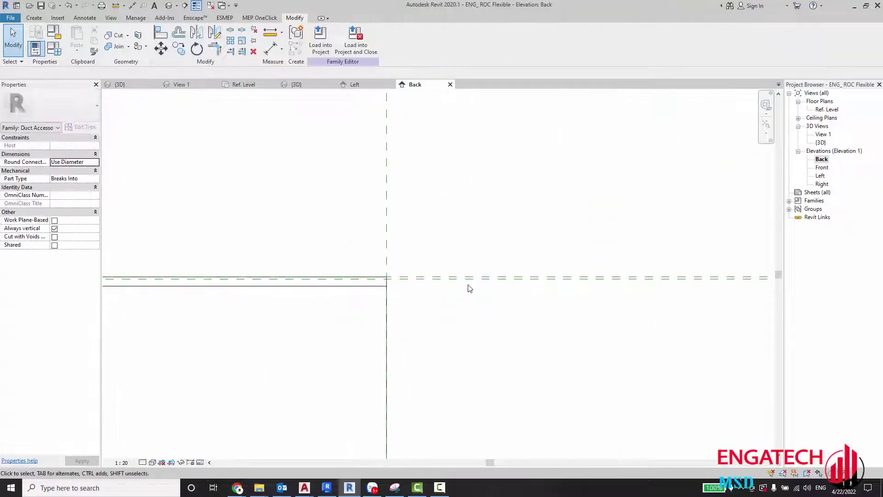
scroll(464, 281, up, 2)
Move the horizontal reference plane down onto the cuffs' top edge.
click(459, 271)
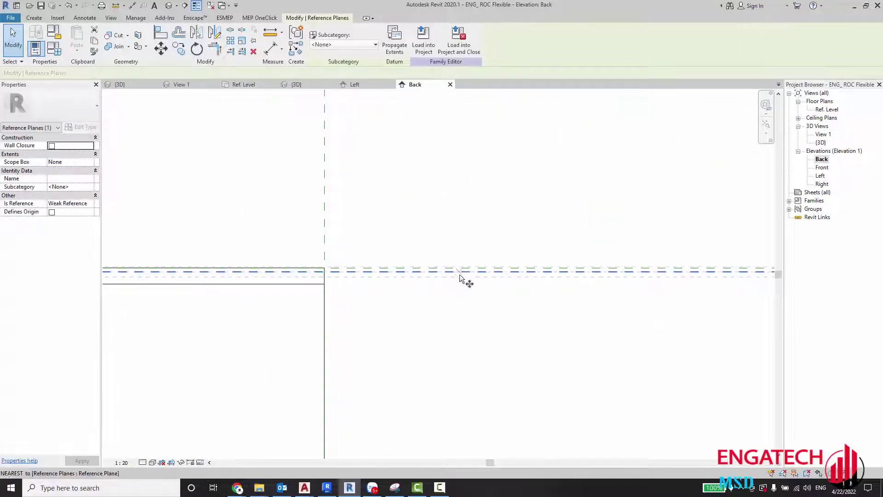
drag(460, 278, 459, 300)
key(Escape)
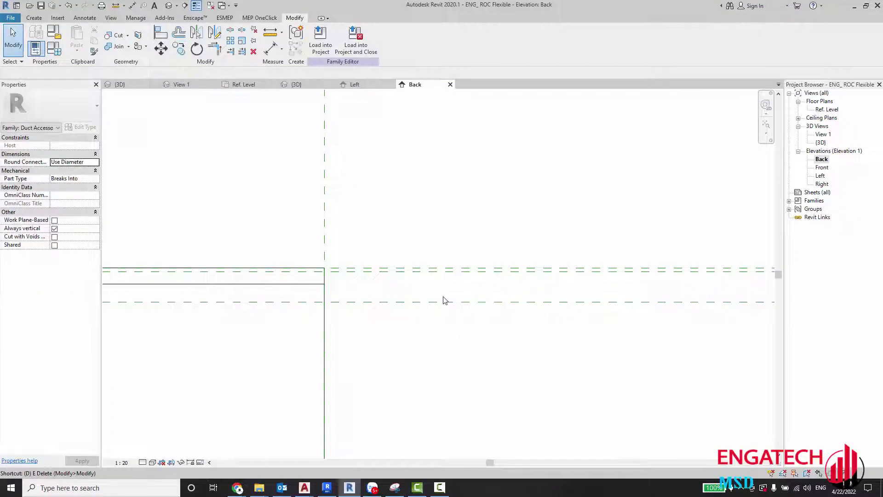
key(i)
scroll(440, 306, down, 1)
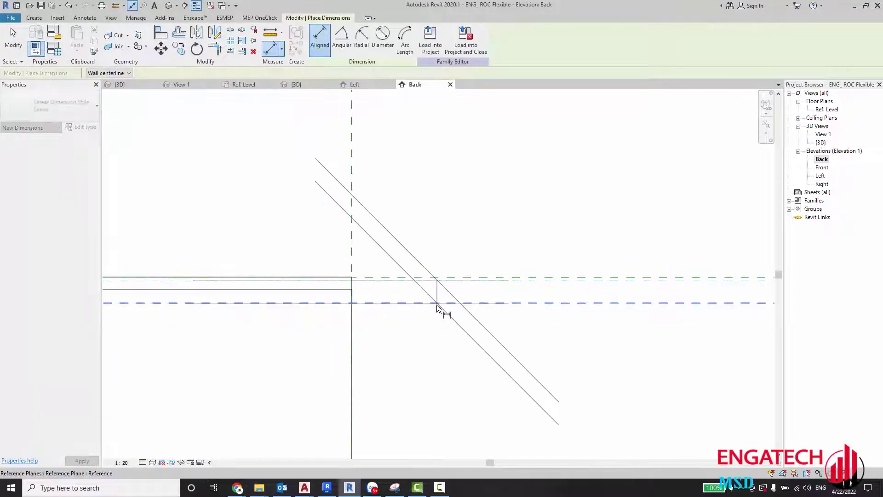
scroll(443, 302, up, 1)
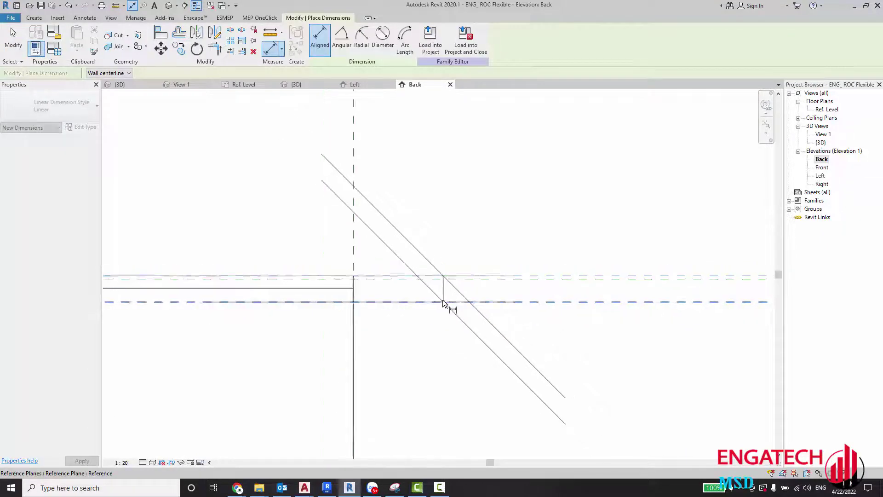
scroll(442, 301, up, 1)
middle_drag(443, 301, 399, 204)
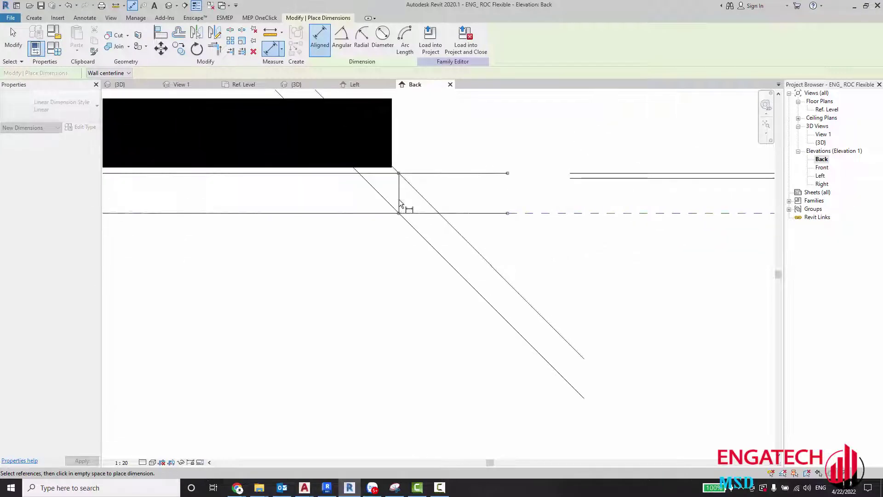
key(Escape)
scroll(408, 219, down, 3)
scroll(608, 222, up, 2)
scroll(431, 246, up, 1)
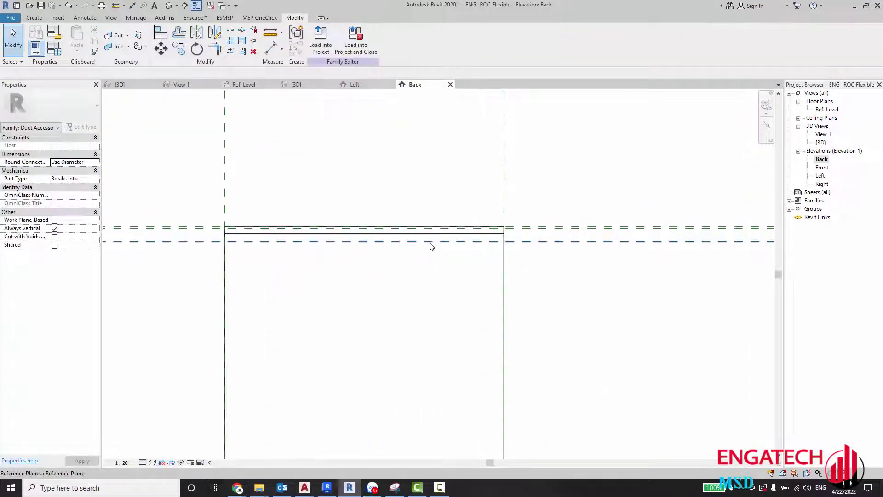
Set the dimension to the adjacent reference plane to 2 and review the planes.
click(547, 244)
scroll(547, 244, down, 2)
scroll(233, 246, down, 1)
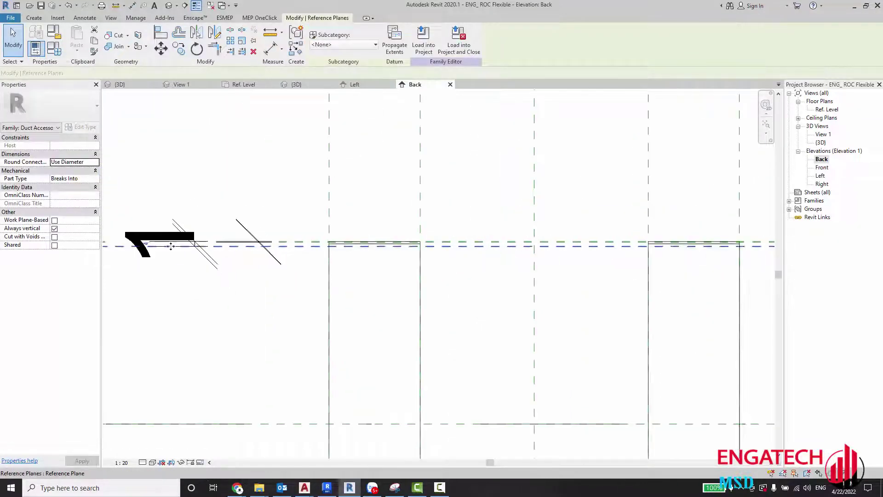
text(2)
key(Return)
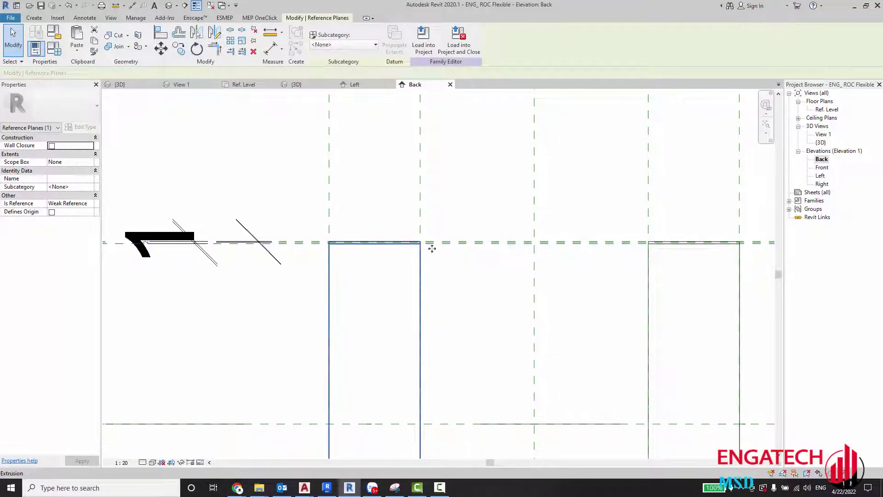
click(303, 246)
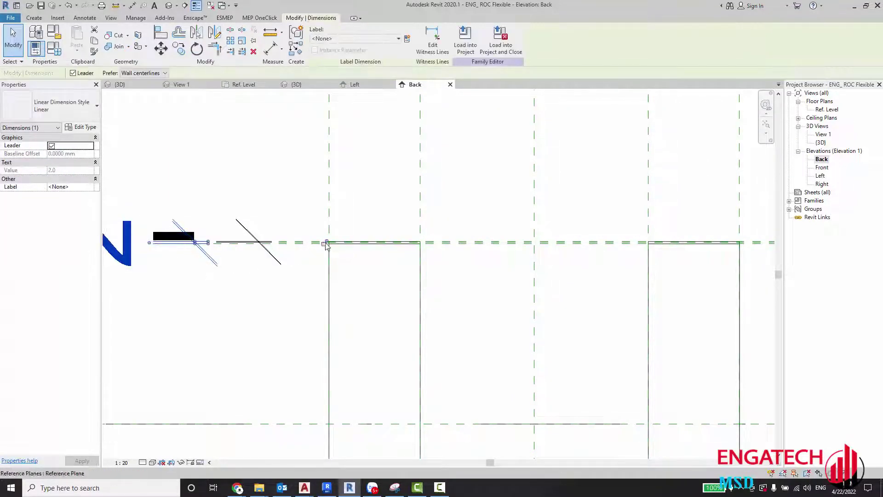
key(Escape)
scroll(413, 247, up, 3)
scroll(387, 254, up, 1)
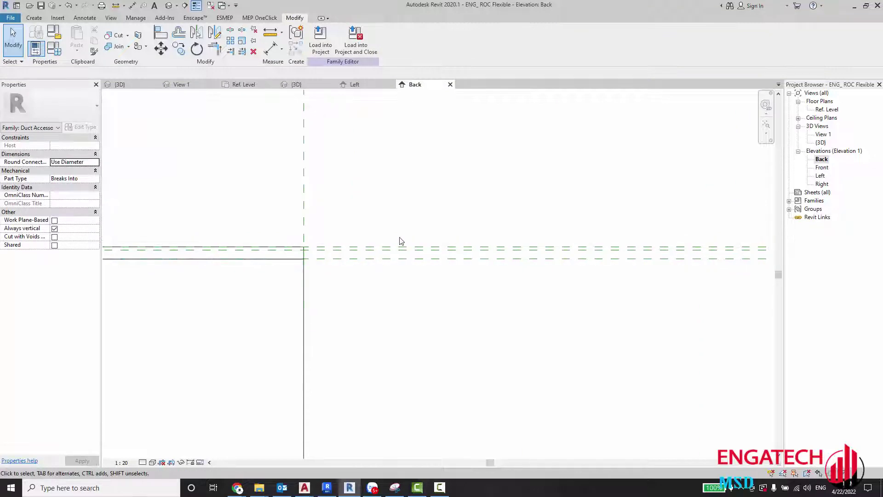
scroll(400, 242, down, 3)
middle_drag(430, 229, 354, 242)
scroll(354, 243, up, 2)
scroll(356, 241, down, 5)
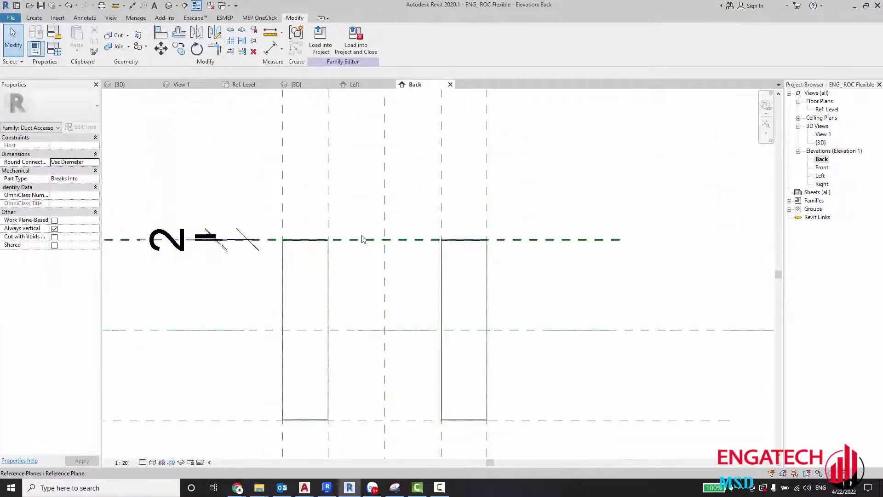
scroll(339, 241, up, 2)
scroll(369, 240, up, 1)
scroll(228, 108, up, 1)
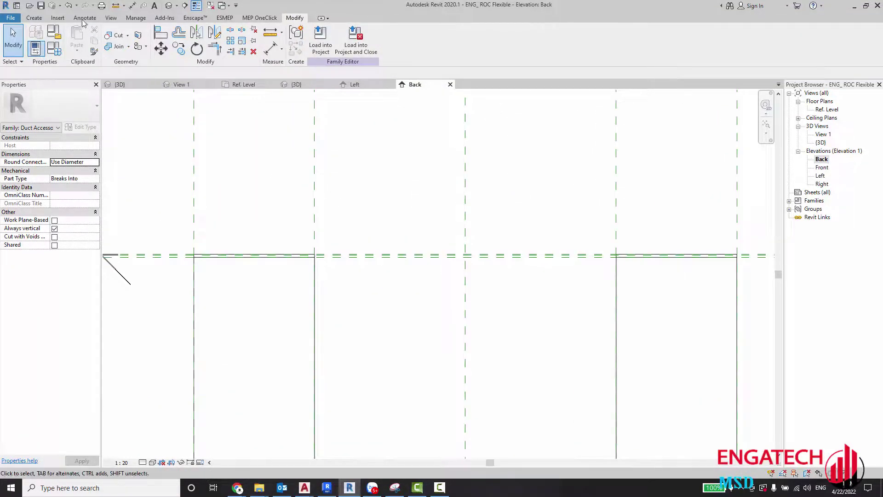
Start a new sweep in the Left elevation and begin sketching its path.
click(354, 85)
click(33, 18)
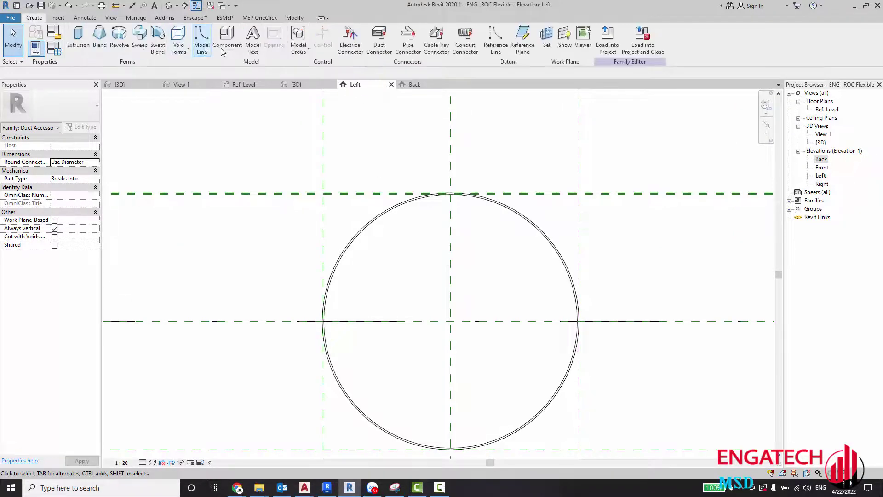
click(141, 39)
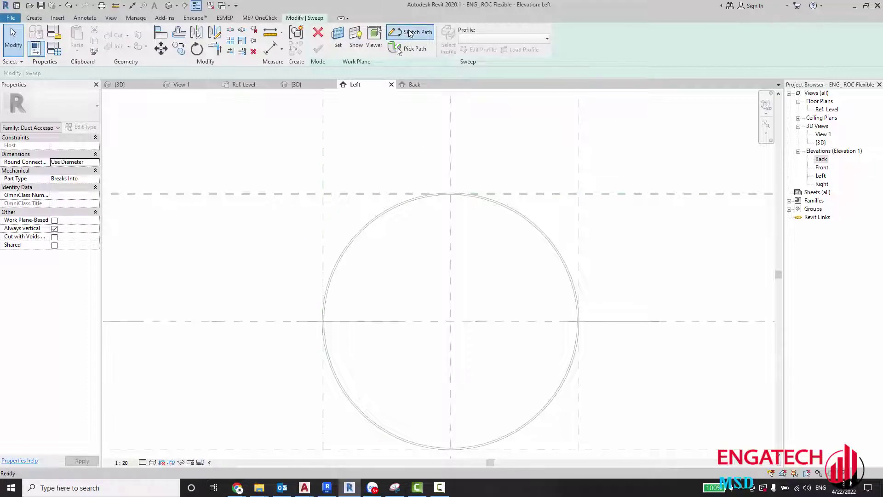
click(409, 33)
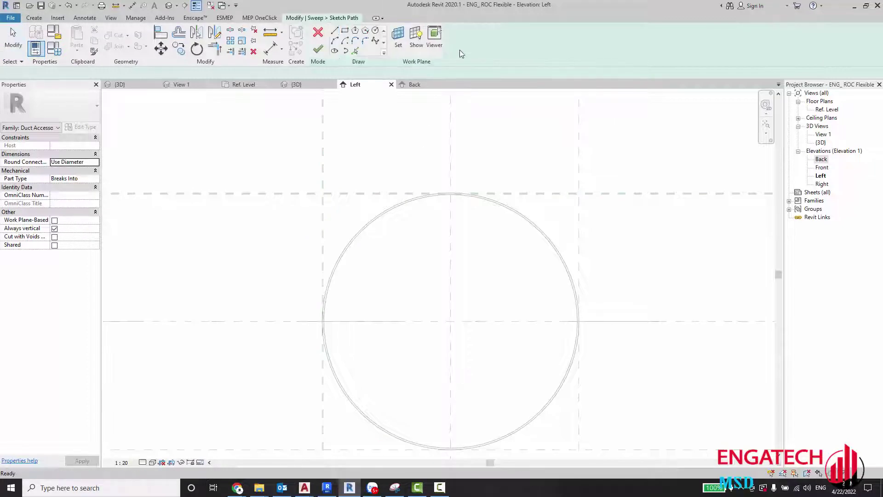
Draw a circular sweep path centred on the duct profile.
click(446, 322)
scroll(349, 253, up, 2)
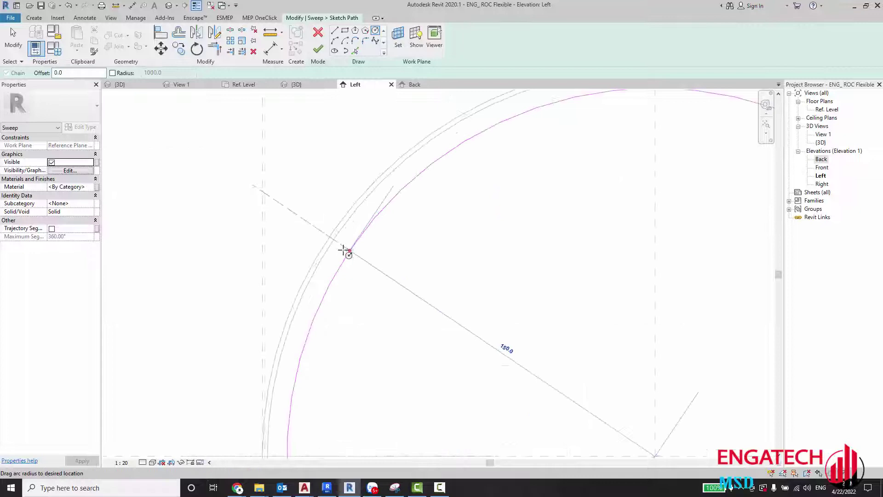
scroll(332, 228, up, 1)
click(332, 228)
click(332, 225)
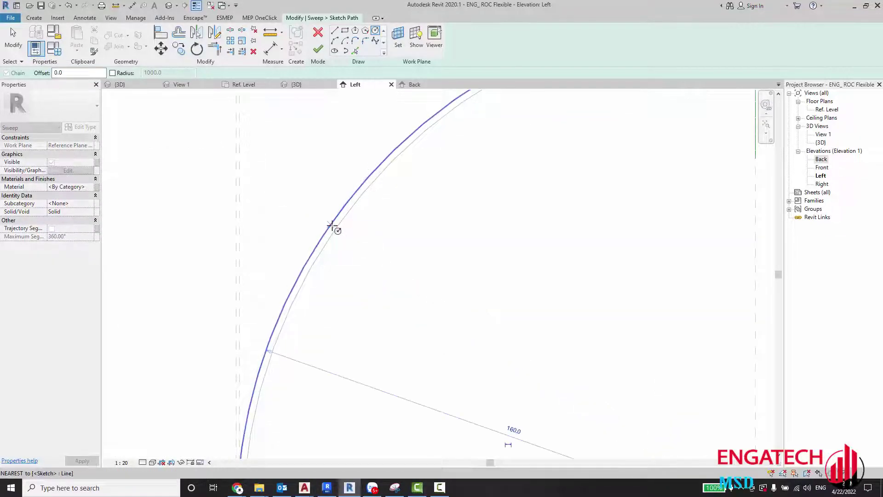
scroll(335, 227, down, 3)
scroll(381, 267, down, 3)
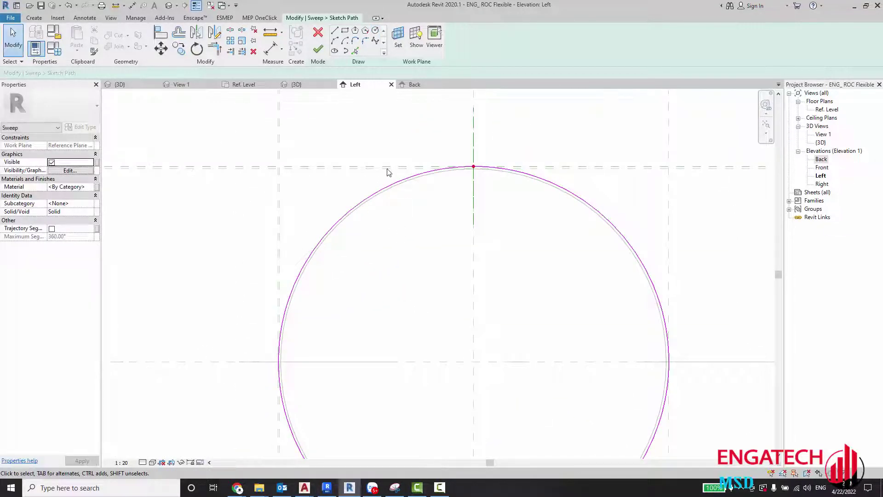
Place a Ø320 diameter dimension on the circular path.
key(d)
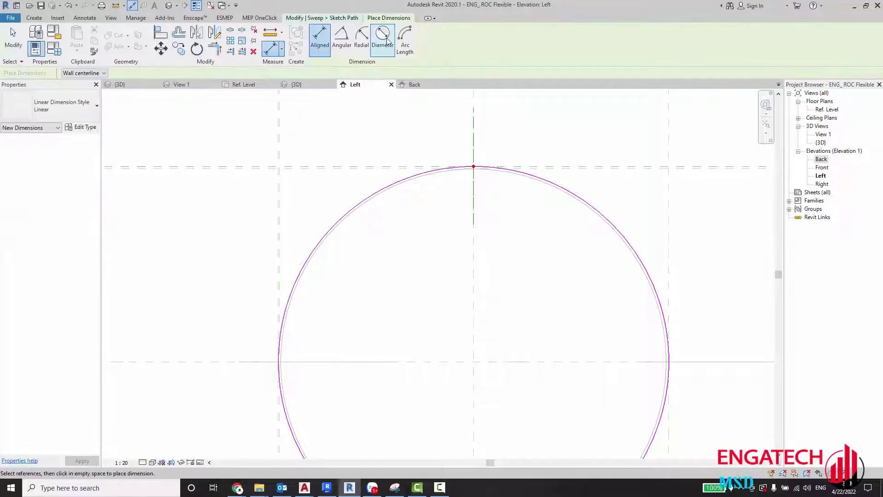
click(342, 224)
click(352, 262)
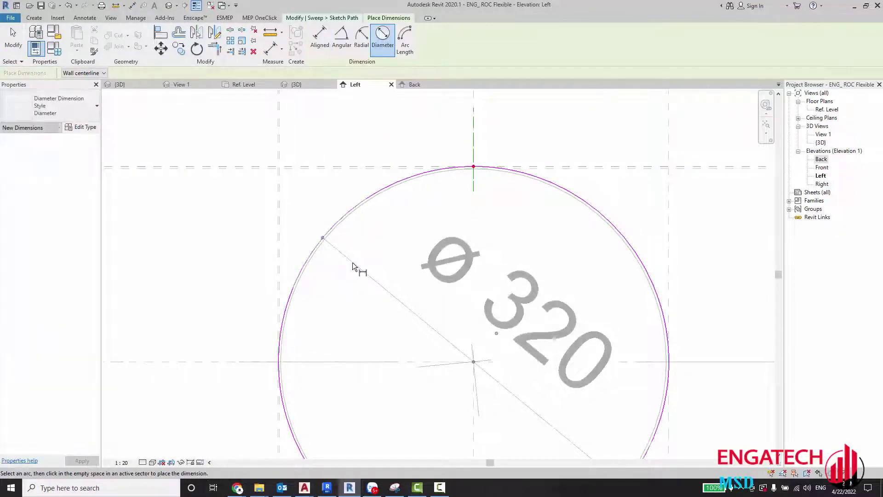
key(Escape)
key(Escape)
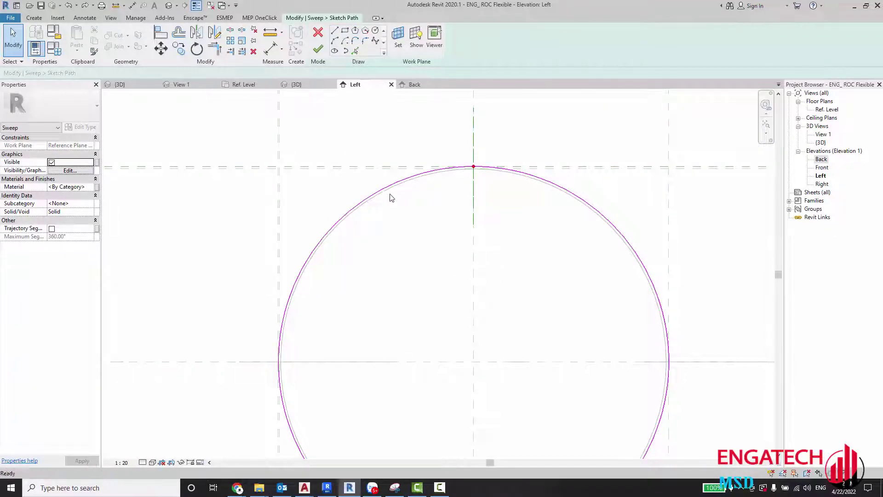
key(d)
key(i)
click(382, 42)
scroll(340, 207, up, 2)
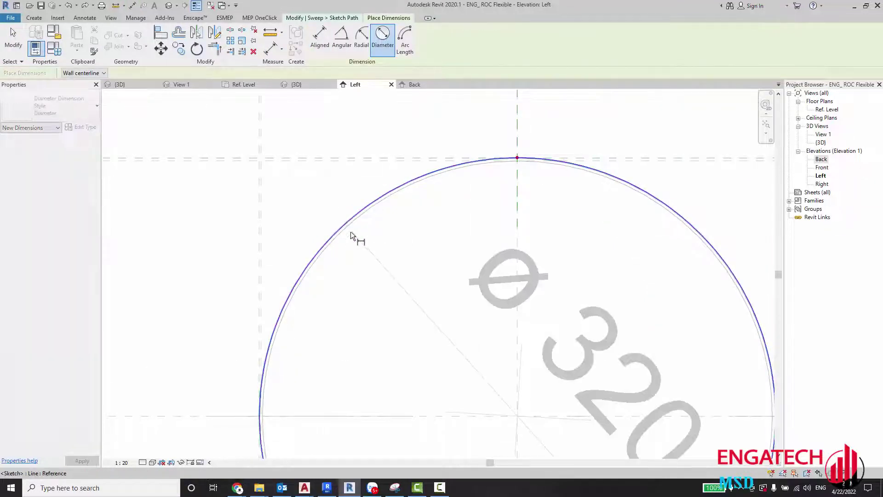
click(350, 232)
click(365, 257)
key(Escape)
key(Escape)
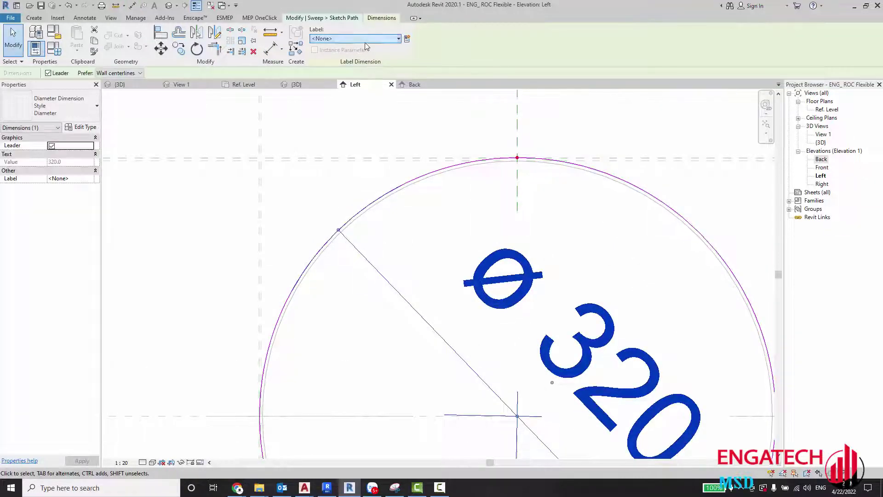
Label the diameter with D Round Duct and finish the path sketch.
click(349, 38)
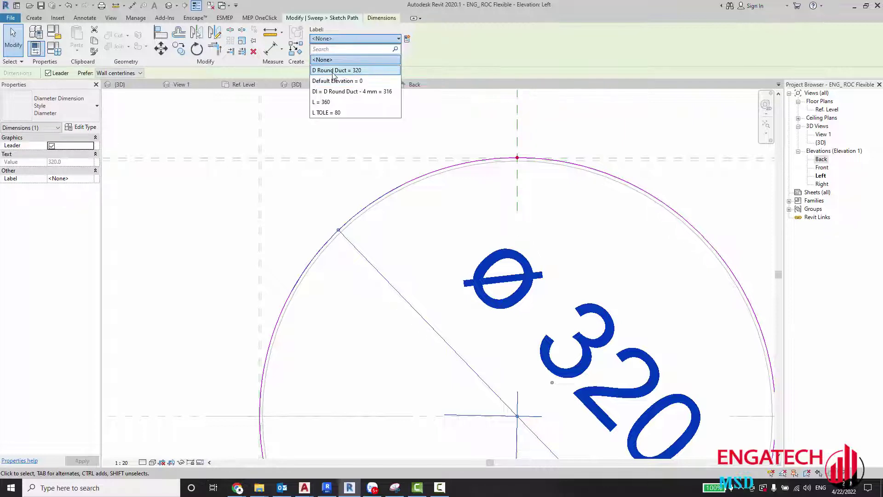
click(334, 70)
click(387, 134)
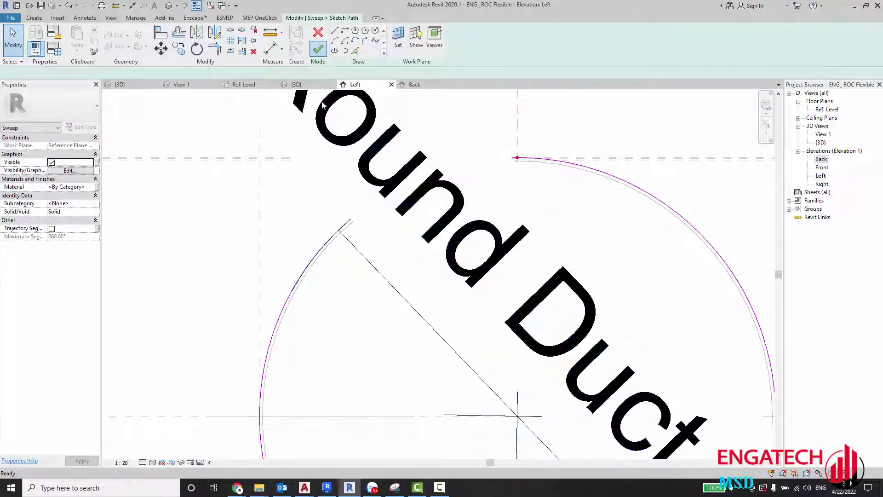
Open the sweep profile for editing in the Back elevation.
click(478, 49)
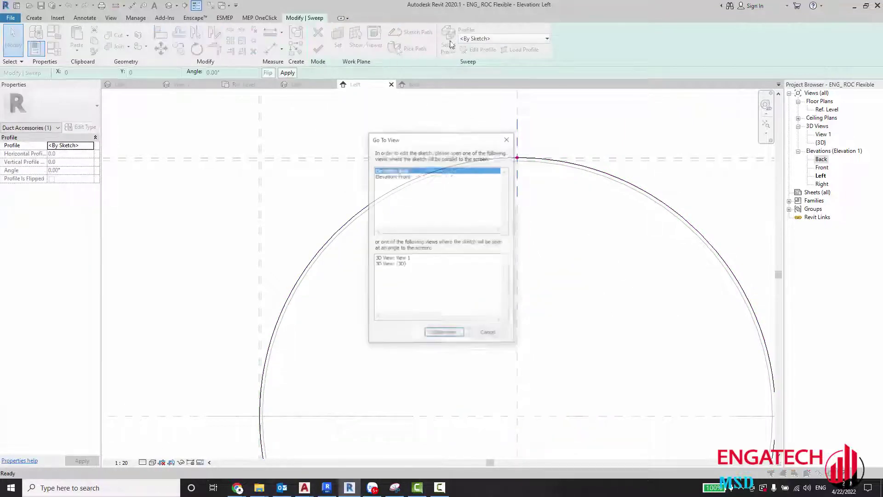
click(435, 337)
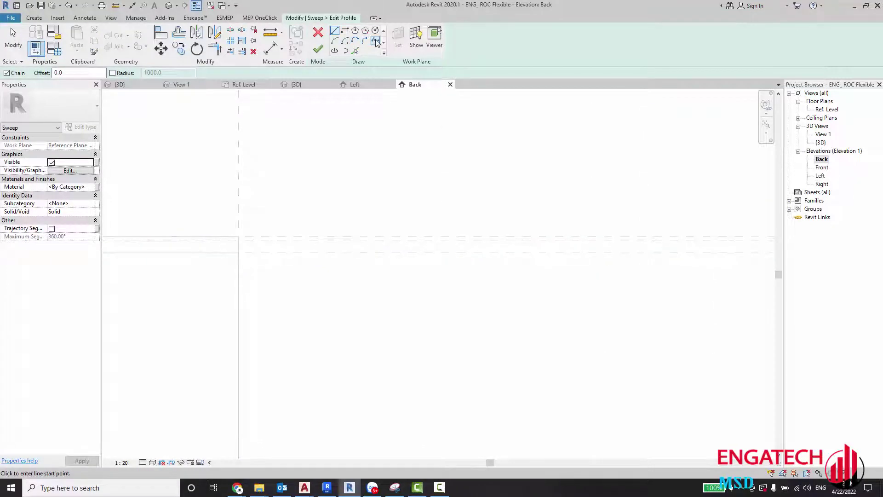
click(376, 42)
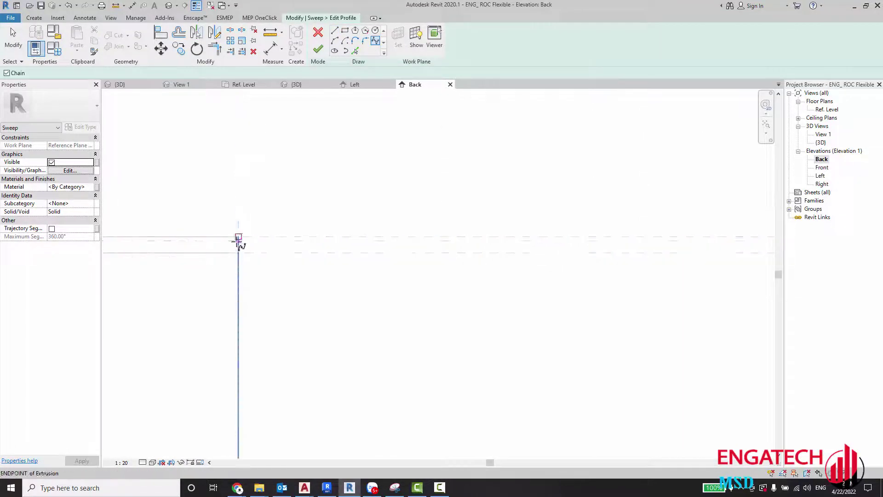
Sketch a trial wavy spline along the reference plane, then discard it.
click(237, 244)
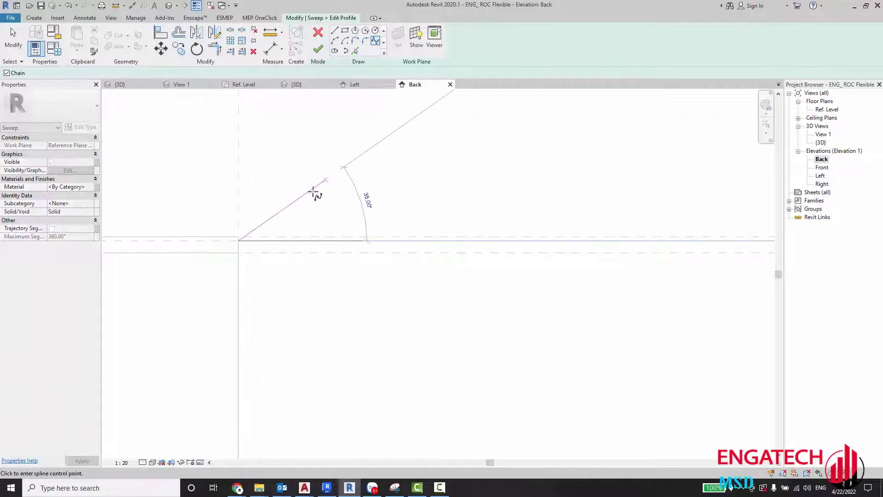
scroll(346, 198, down, 3)
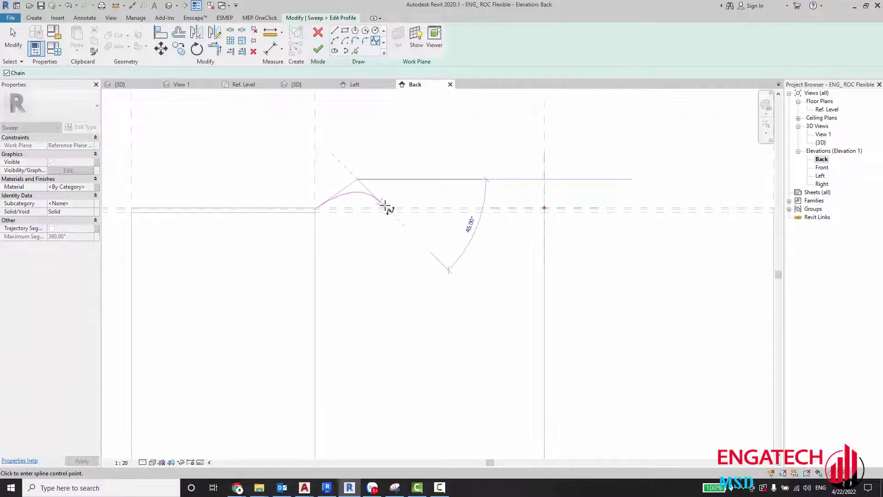
scroll(386, 208, up, 2)
scroll(395, 209, up, 2)
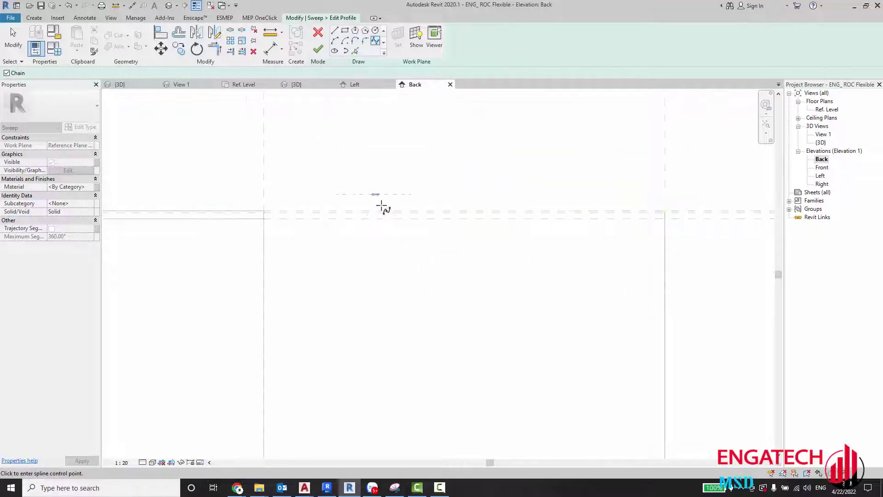
click(395, 215)
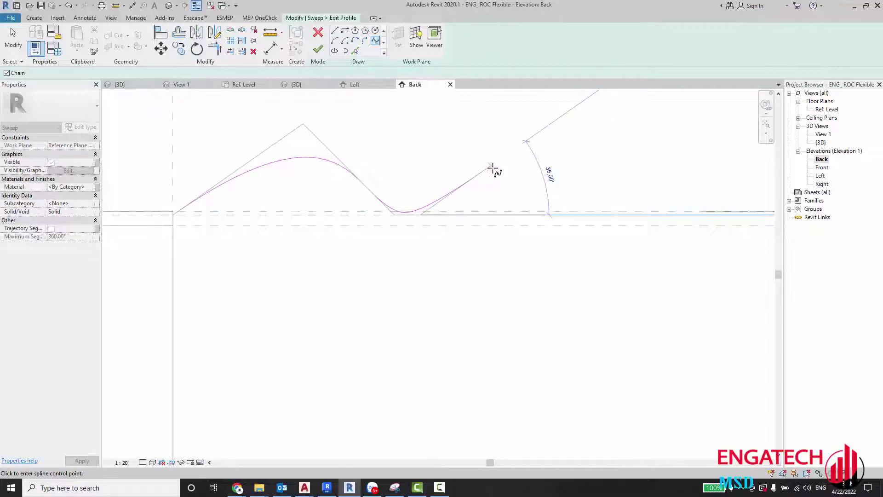
click(528, 165)
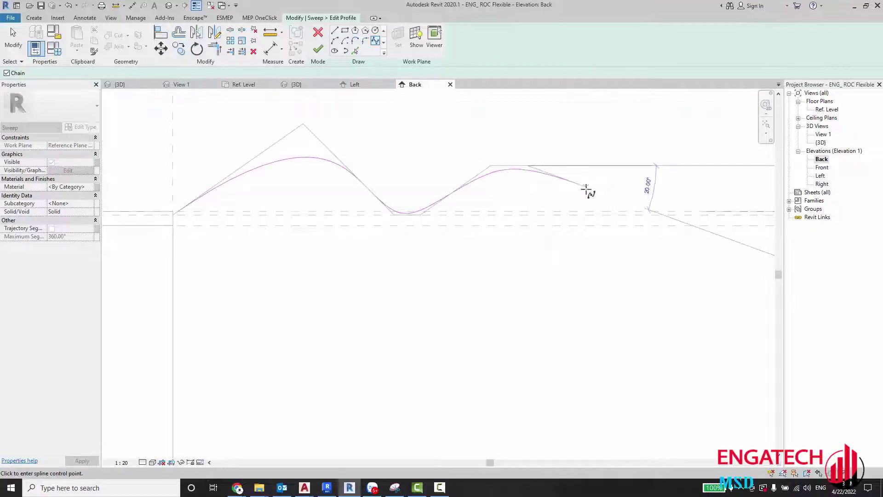
key(Escape)
key(Escape)
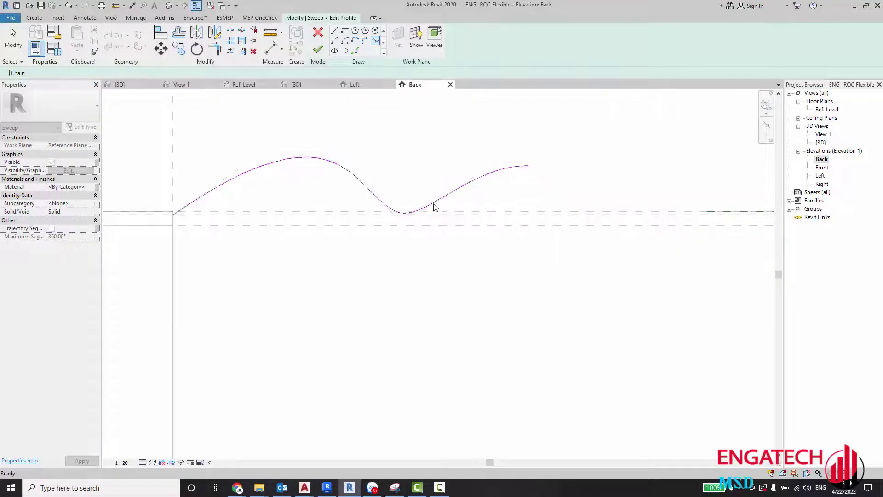
click(432, 205)
key(Escape)
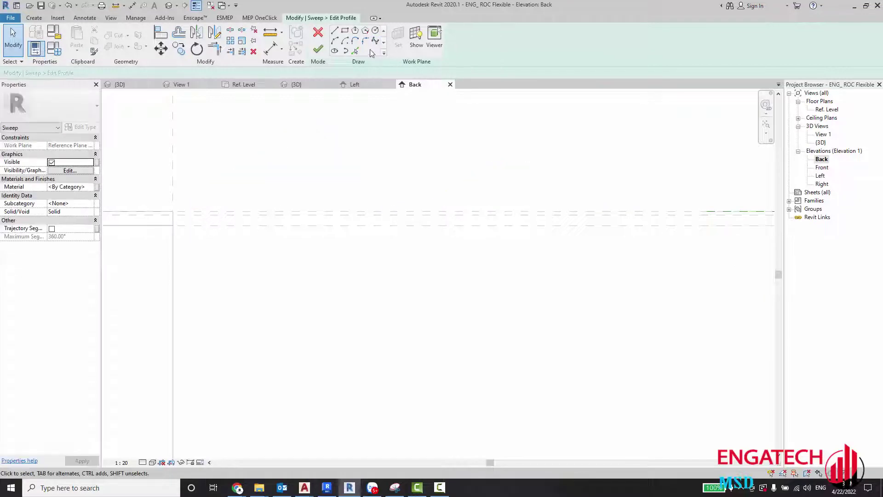
Start the spline at the reference-plane intersection and place the first crest and trough points.
scroll(169, 229, up, 1)
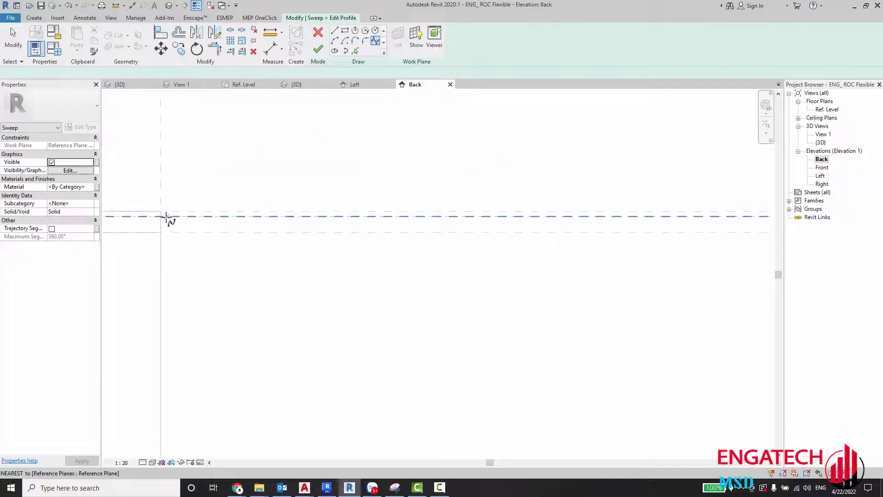
click(160, 216)
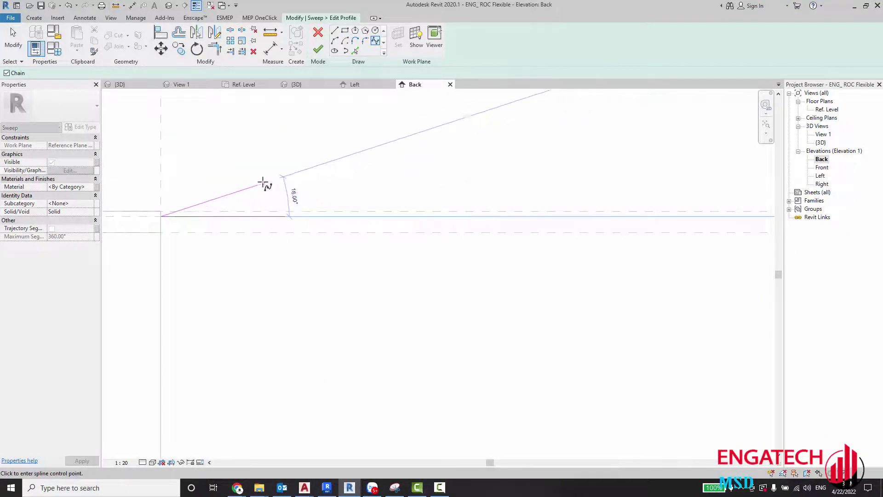
click(327, 198)
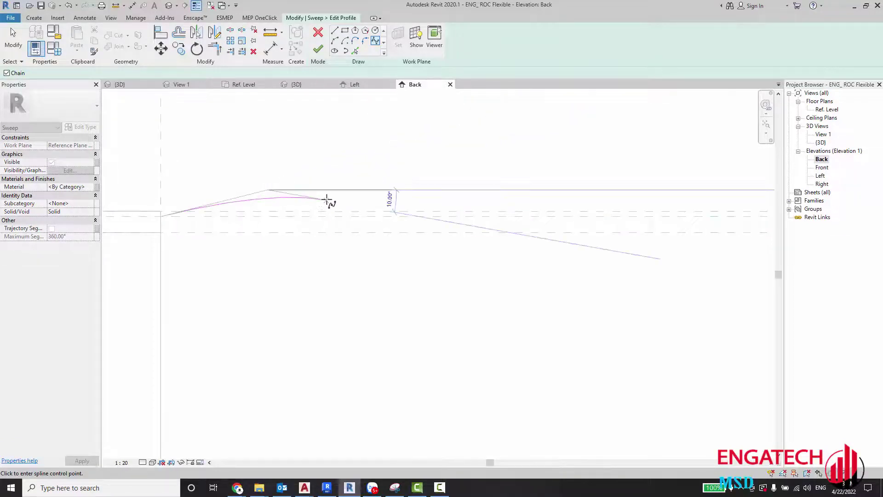
click(368, 216)
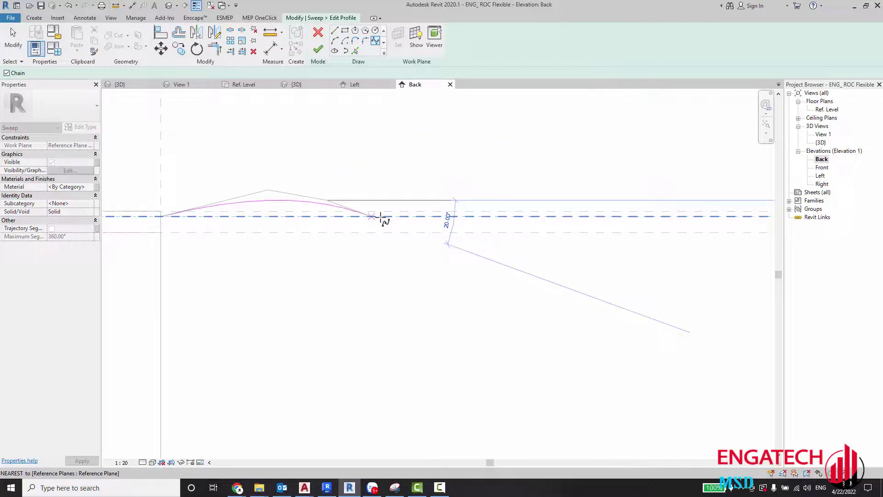
click(432, 216)
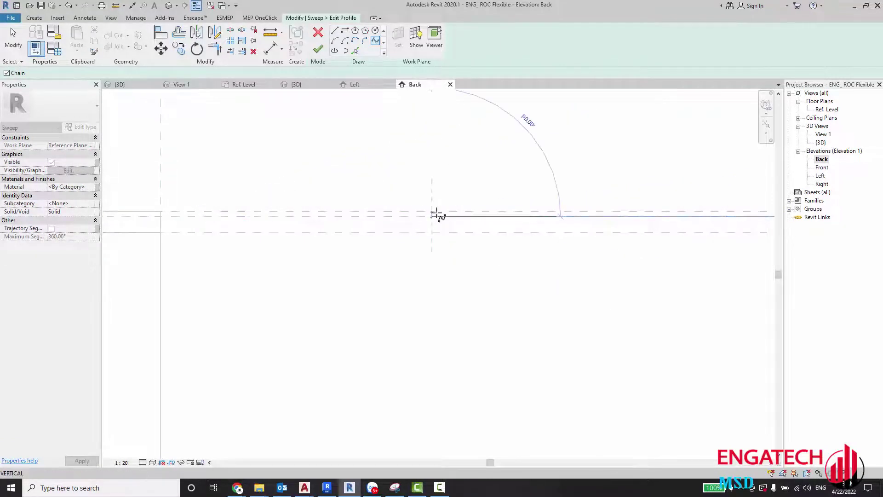
click(473, 198)
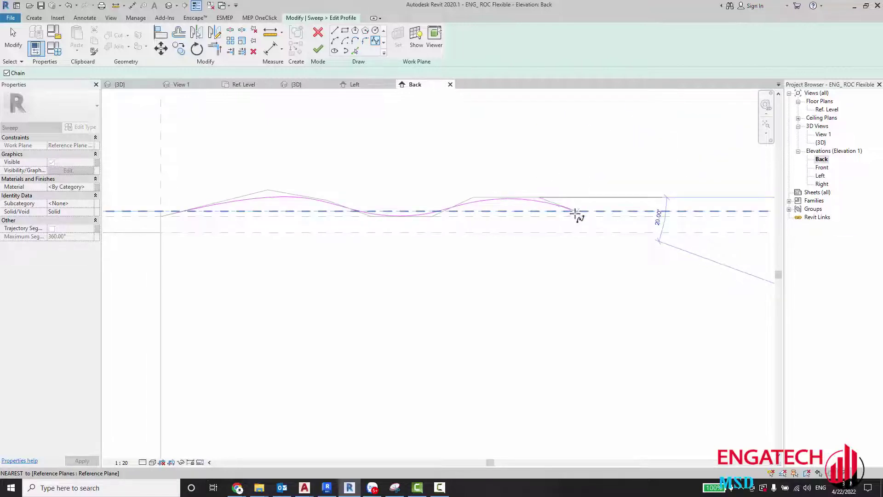
key(Escape)
Continue the wave rightward with further crest and trough points on the reference line.
click(618, 216)
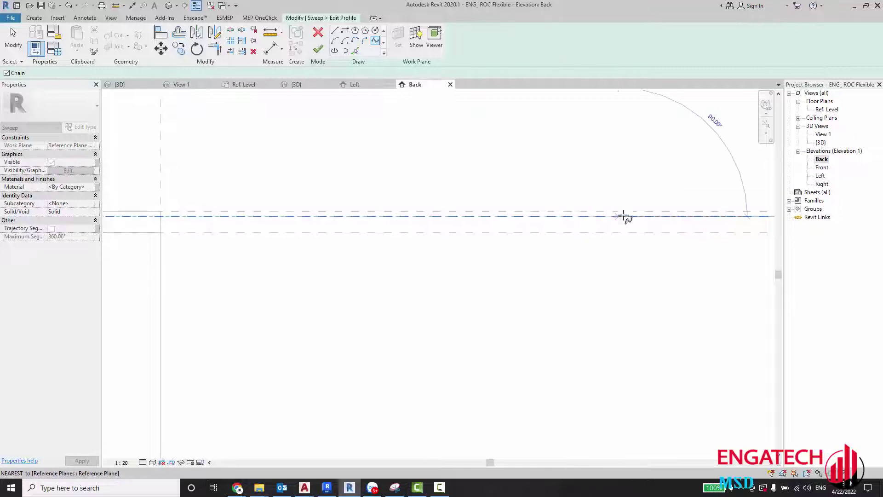
middle_drag(662, 209, 380, 228)
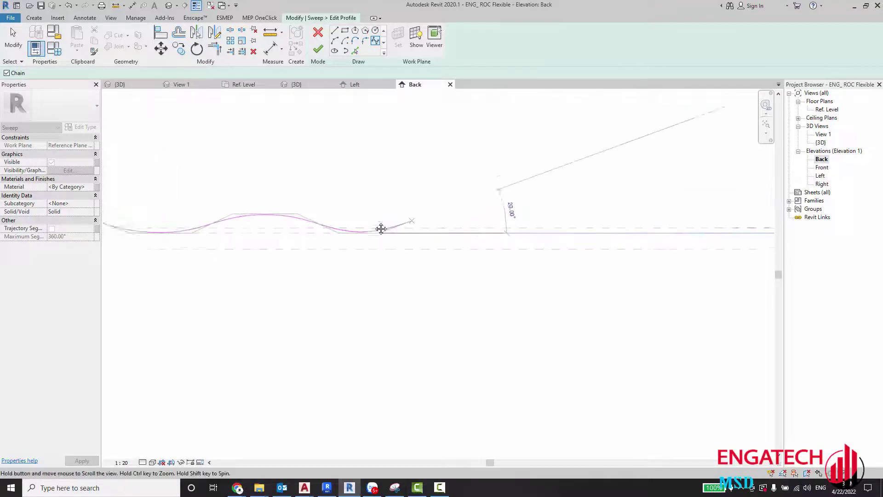
click(413, 214)
click(489, 214)
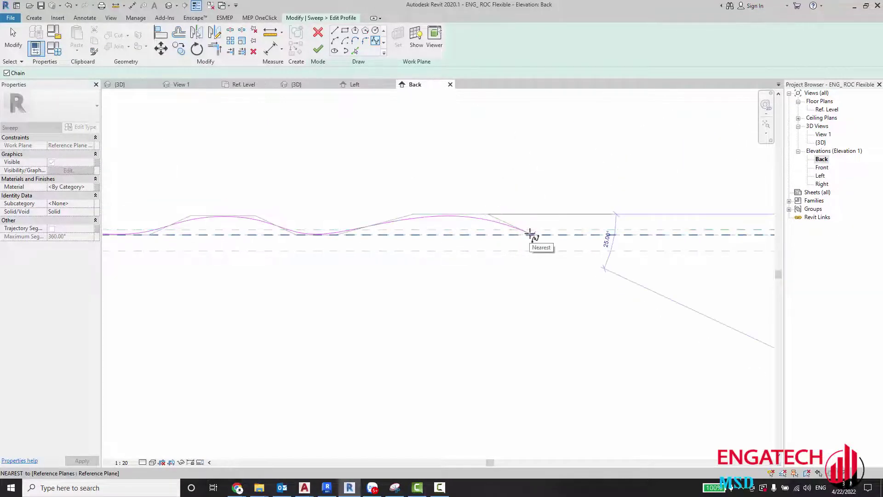
key(Escape)
click(577, 235)
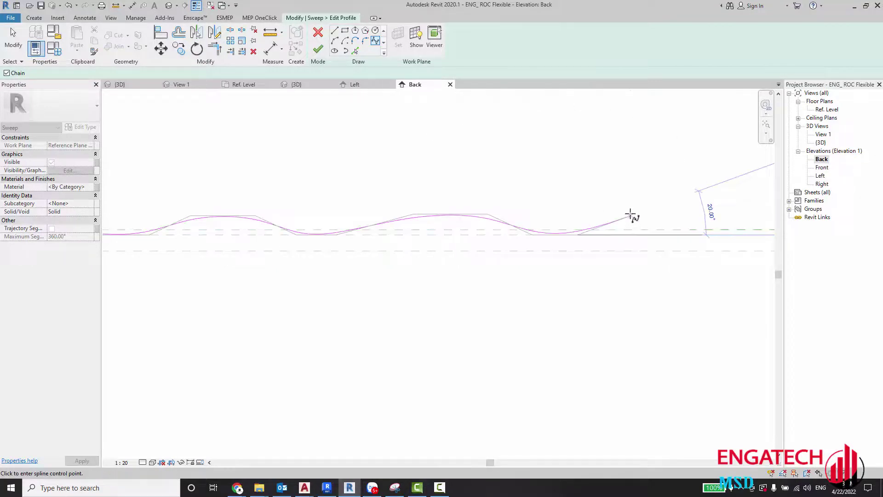
mouse_move(674, 212)
middle_down()
mouse_move(416, 224)
mouse_move(454, 223)
middle_up()
key(Escape)
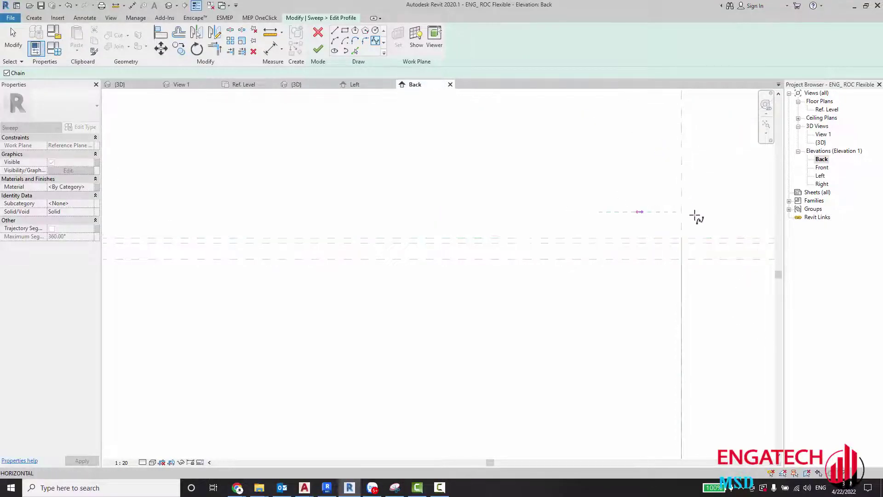
Extend the wave further along the profile with more trough and control points.
click(681, 214)
middle_drag(680, 214, 510, 232)
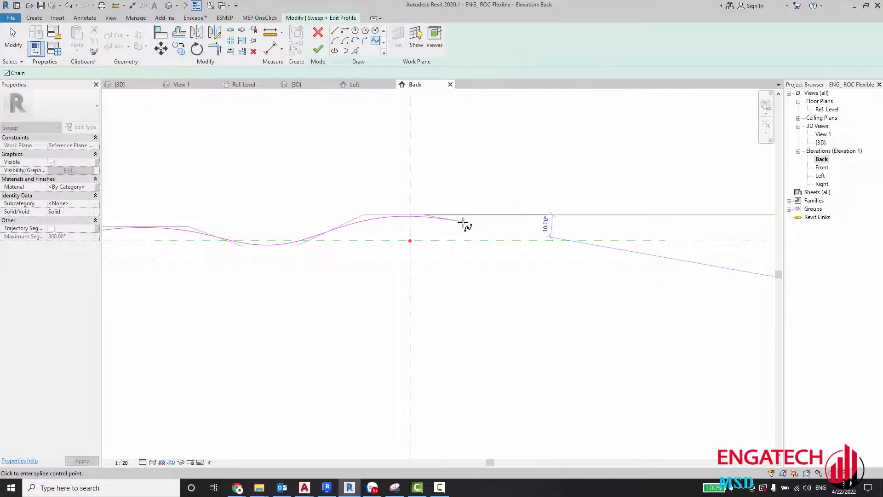
click(576, 246)
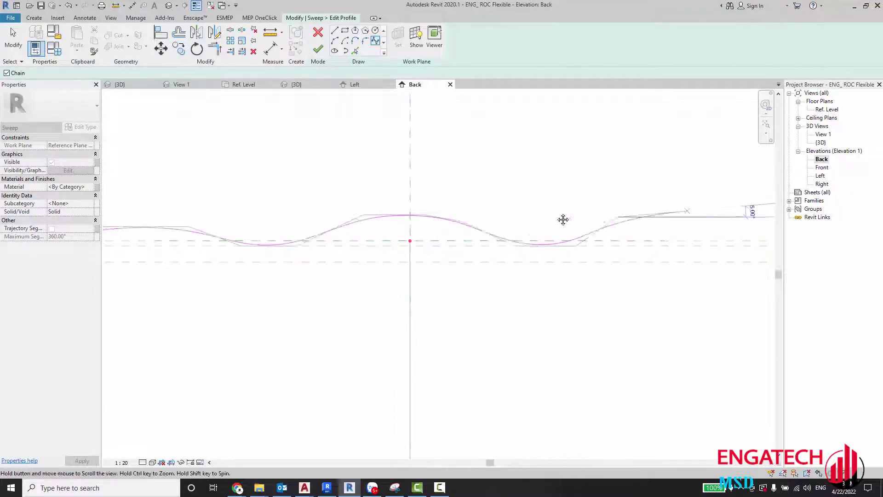
middle_drag(563, 220, 474, 218)
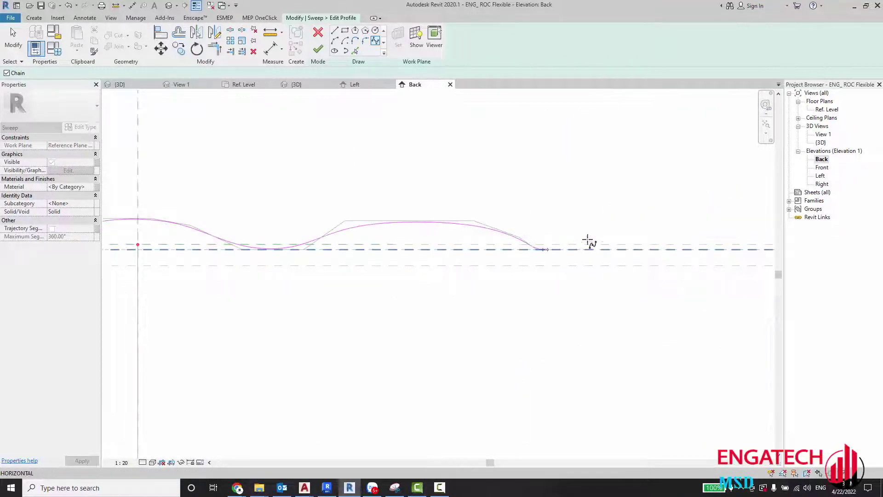
middle_drag(588, 241, 459, 250)
click(487, 258)
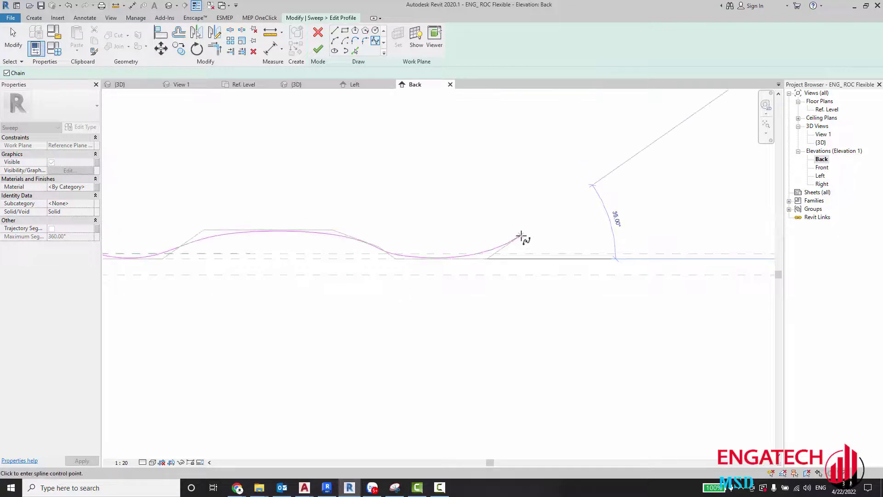
click(521, 236)
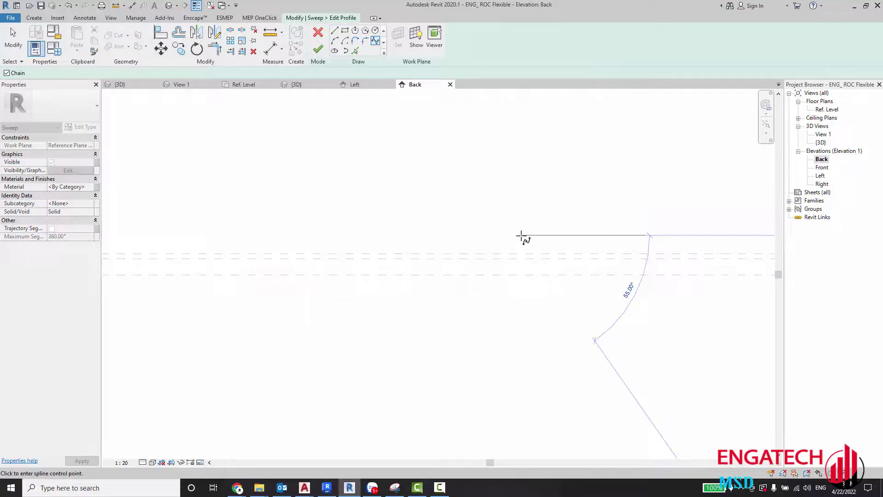
click(587, 234)
middle_drag(664, 239, 386, 229)
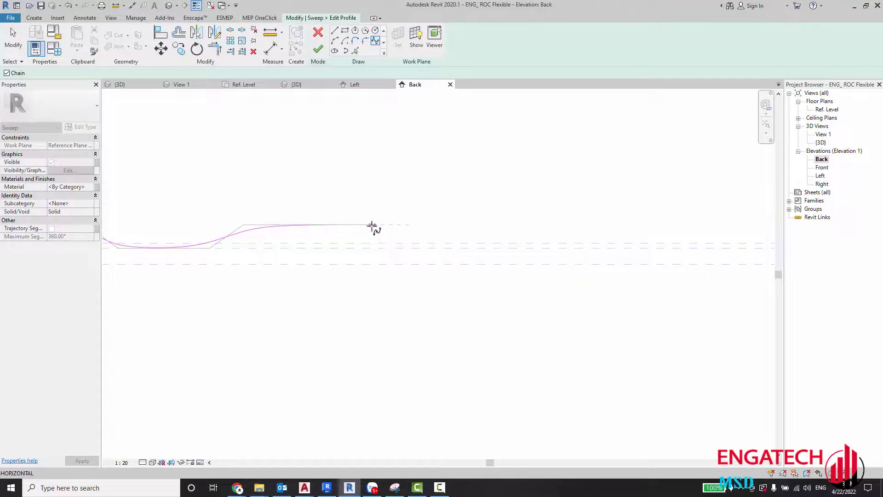
click(359, 234)
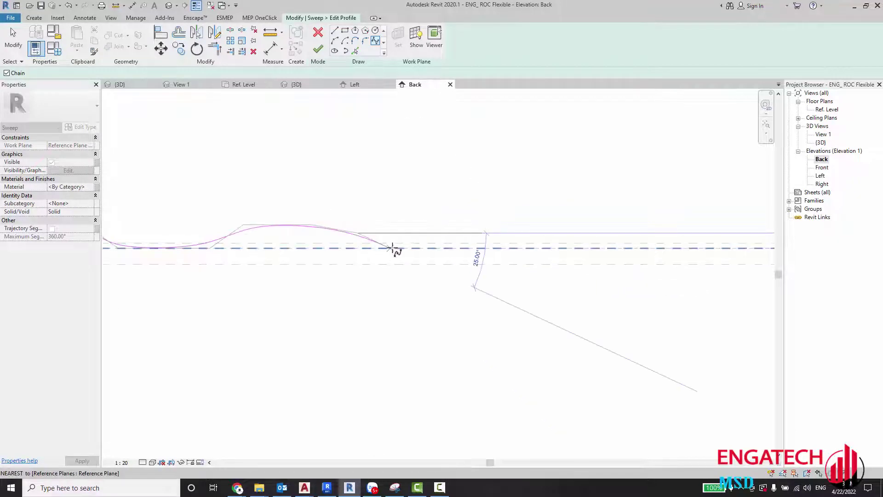
Discard the partial spline and redraw a rising wave that ends at the reference-plane intersection.
key(Escape)
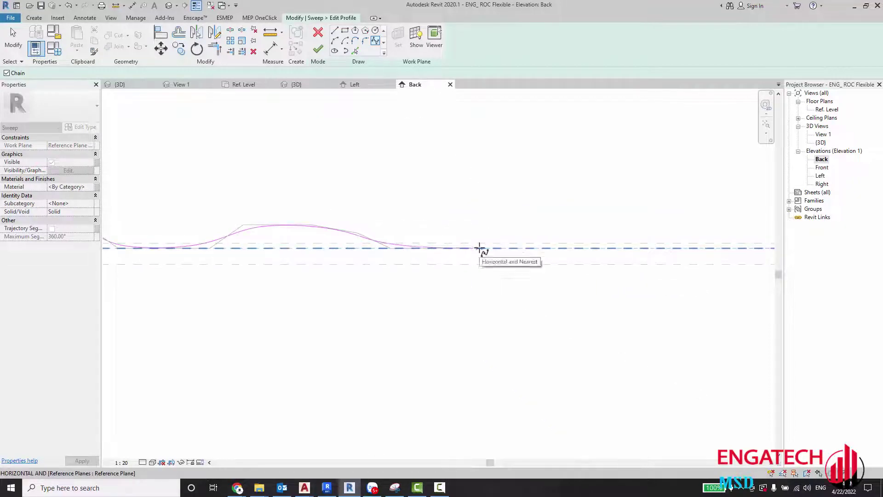
click(480, 249)
click(521, 227)
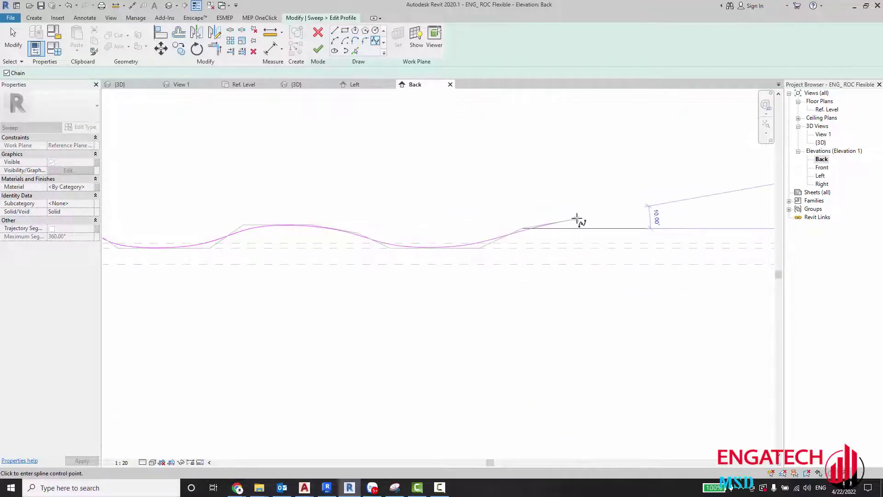
click(577, 219)
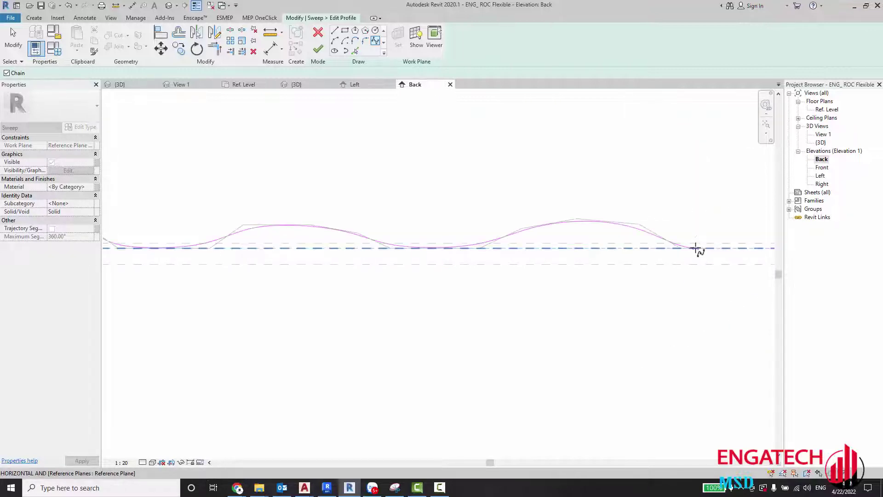
scroll(405, 249, up, 2)
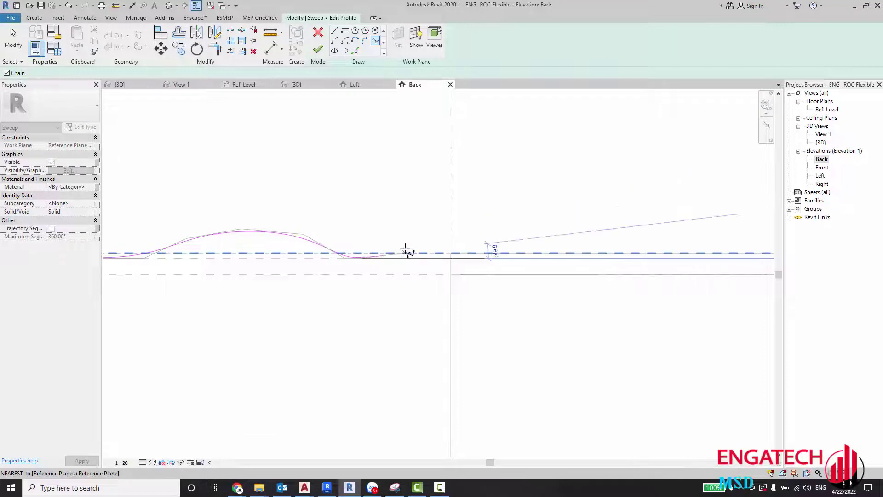
click(451, 258)
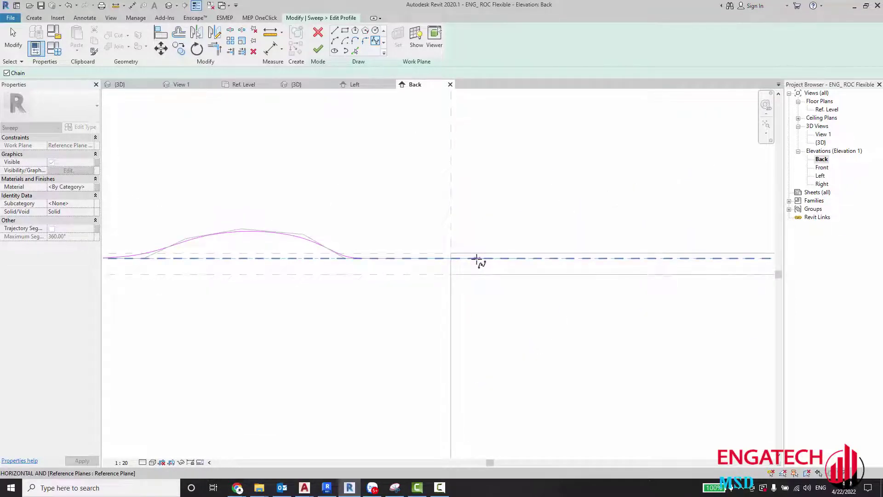
scroll(250, 282, down, 2)
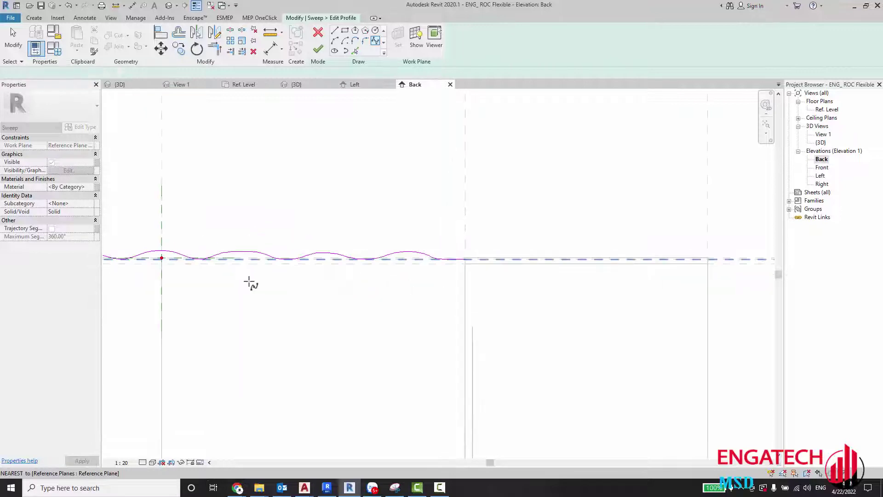
scroll(325, 266, down, 2)
Finish the spline, then drag its end control point further to the right.
key(Escape)
scroll(252, 275, up, 2)
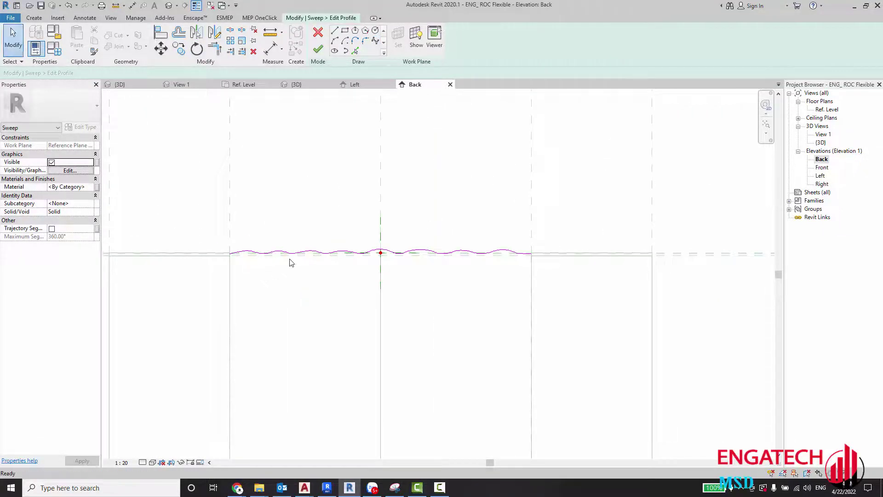
scroll(383, 253, up, 2)
mouse_move(523, 244)
middle_down()
mouse_move(408, 260)
mouse_move(435, 259)
mouse_move(430, 254)
middle_up()
scroll(408, 260, up, 2)
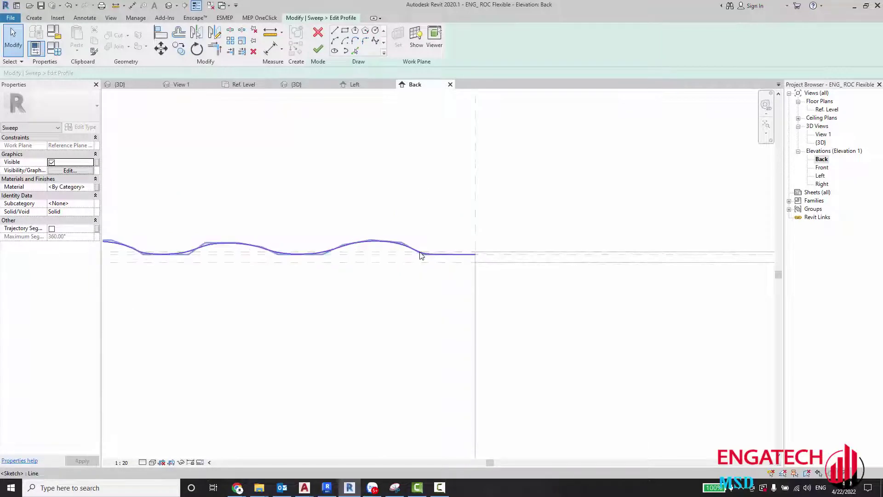
click(426, 253)
scroll(433, 258, up, 3)
drag(433, 257, 464, 254)
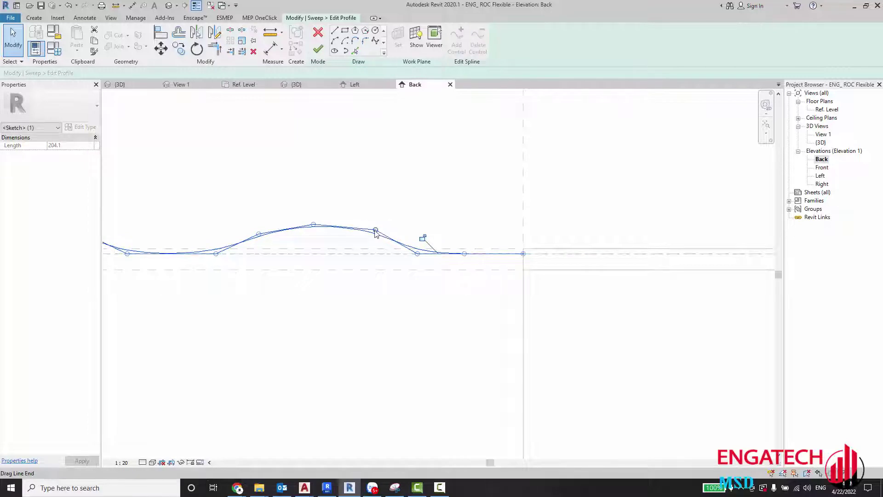
click(524, 262)
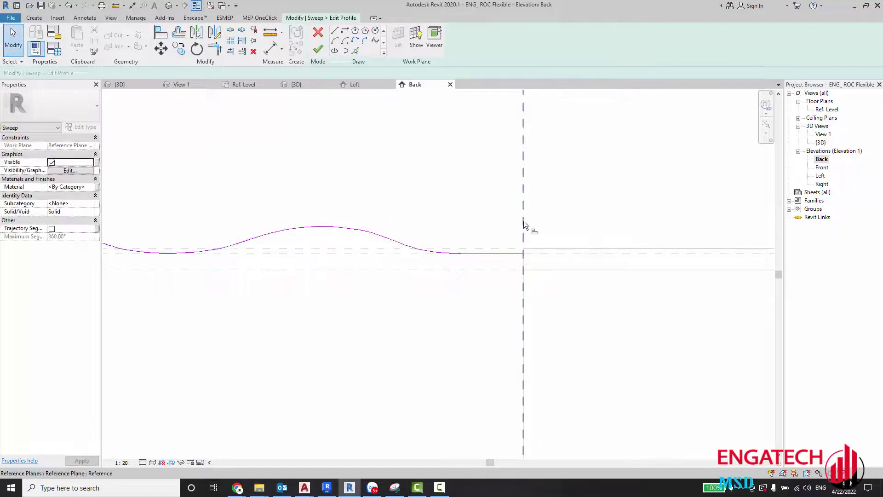
Align and lock the spline end to the vertical reference plane using AL.
key(l)
scroll(360, 232, down, 3)
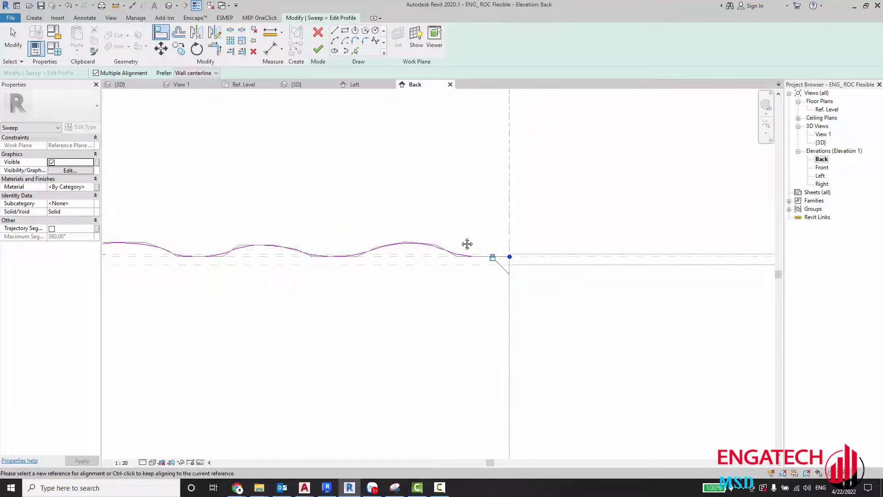
middle_drag(541, 252, 276, 262)
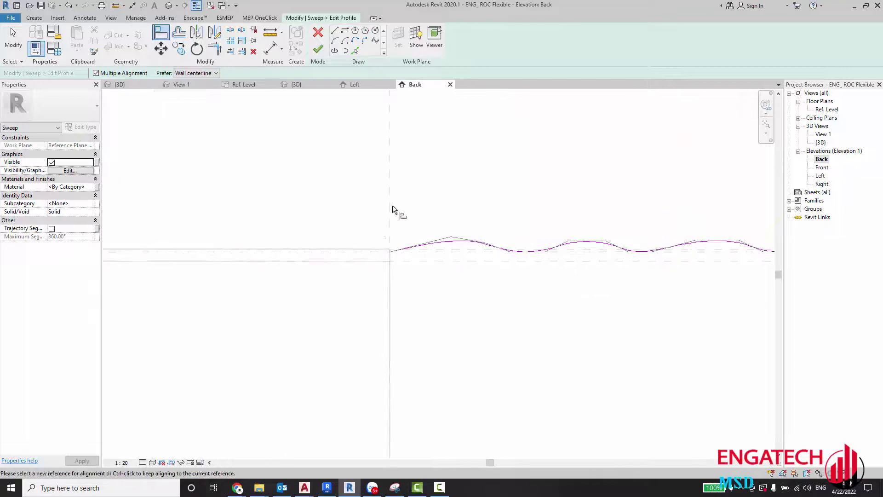
click(391, 206)
key(Escape)
key(Escape)
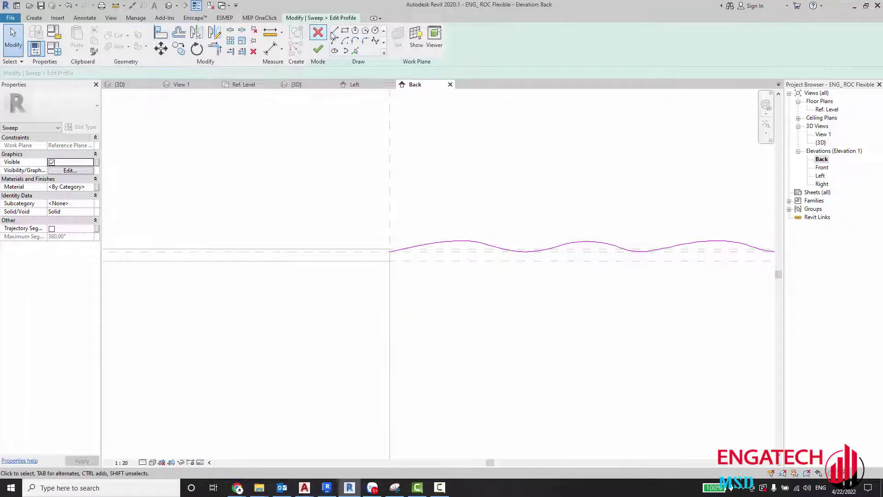
Draw straight lines down, along, and back up beneath the spline to close the profile.
click(333, 32)
scroll(386, 251, up, 2)
click(382, 246)
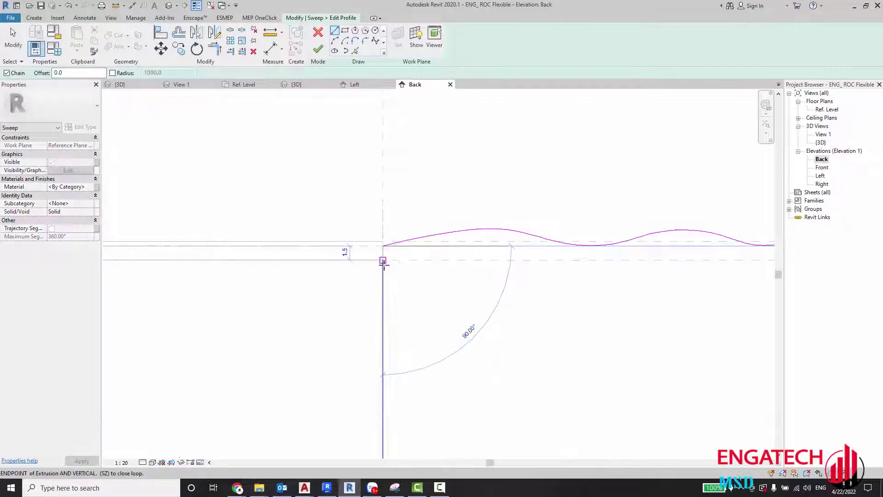
click(383, 262)
scroll(609, 275, down, 2)
scroll(255, 273, down, 1)
scroll(621, 271, up, 1)
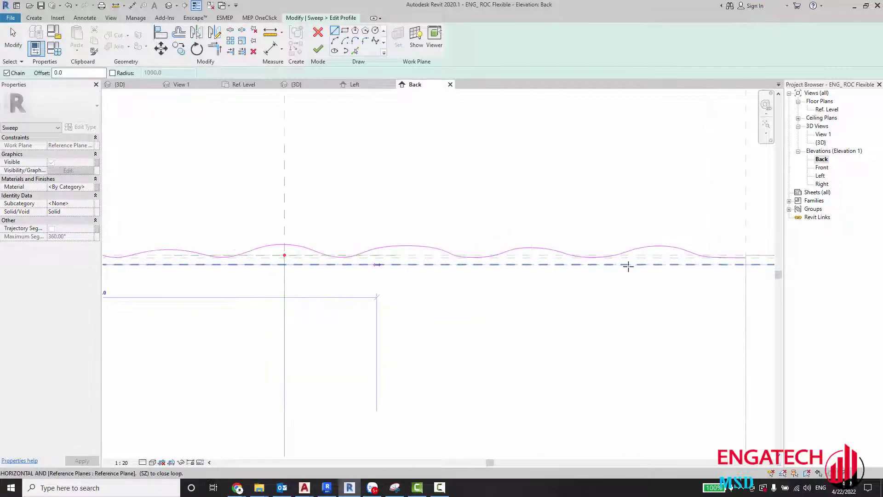
scroll(527, 271, up, 1)
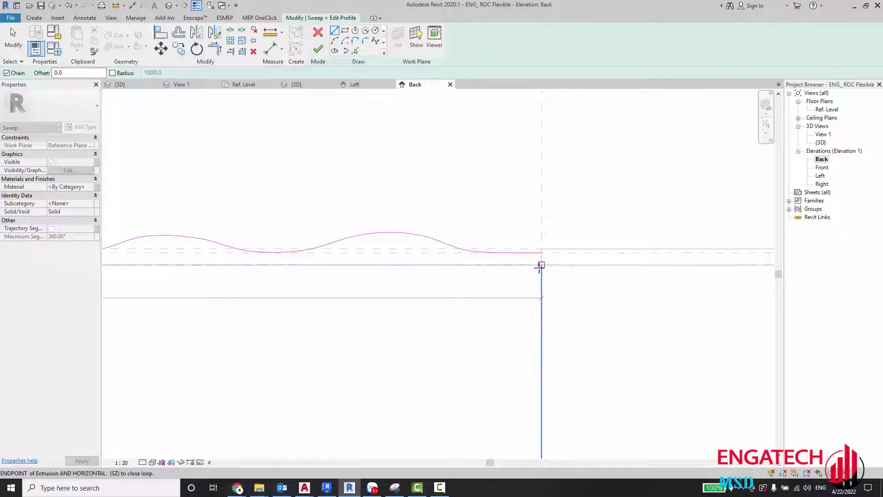
click(542, 265)
click(541, 253)
key(Escape)
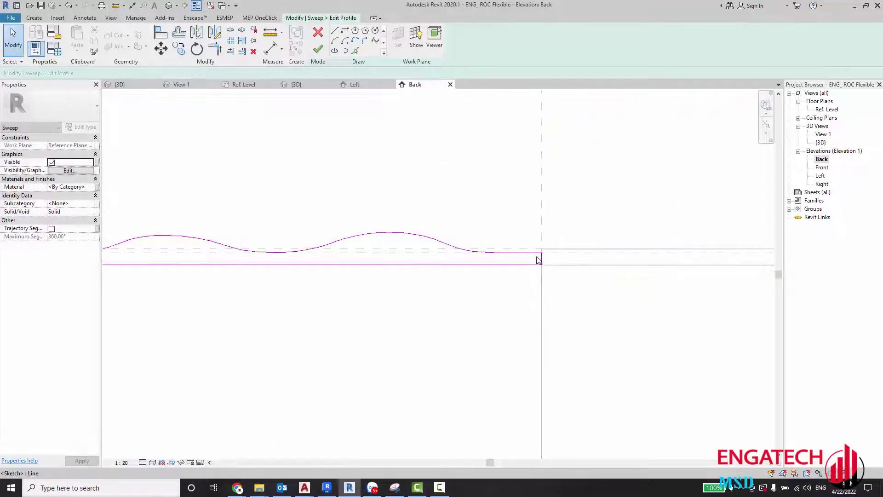
Align and lock the closing base line to the reference plane using AL.
key(a)
key(l)
click(543, 266)
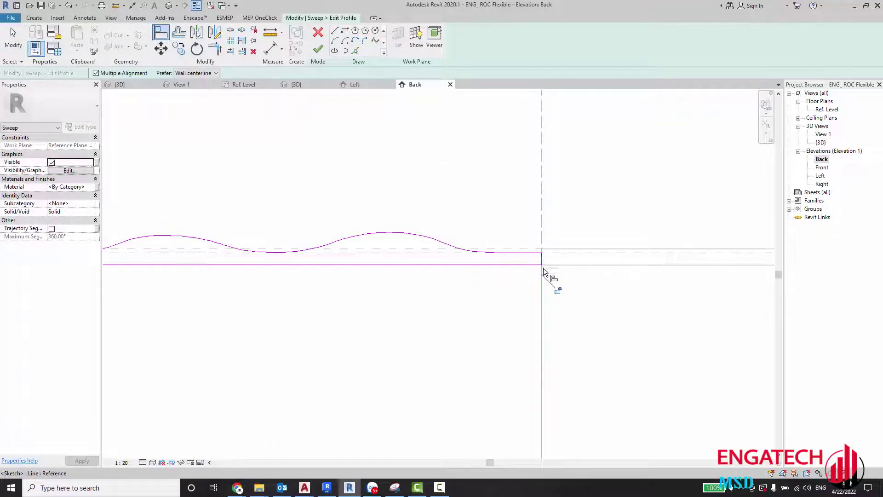
scroll(556, 276, down, 5)
middle_drag(124, 239, 289, 239)
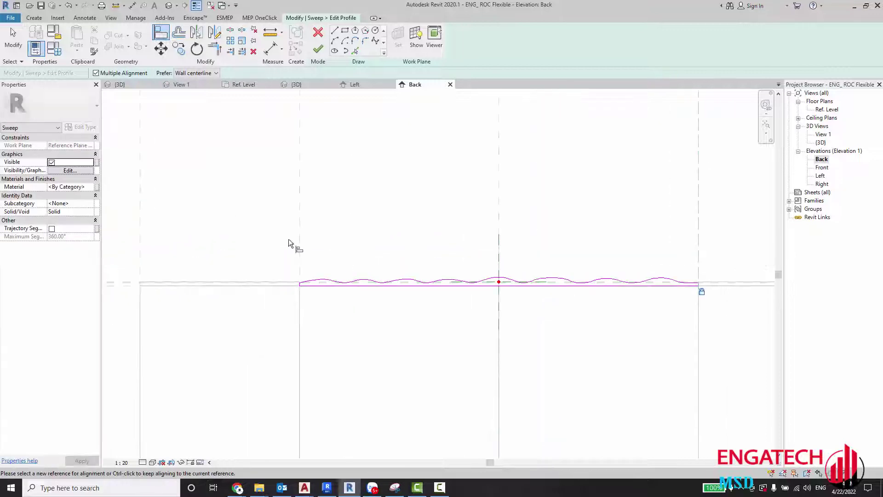
scroll(303, 239, up, 1)
scroll(305, 310, up, 3)
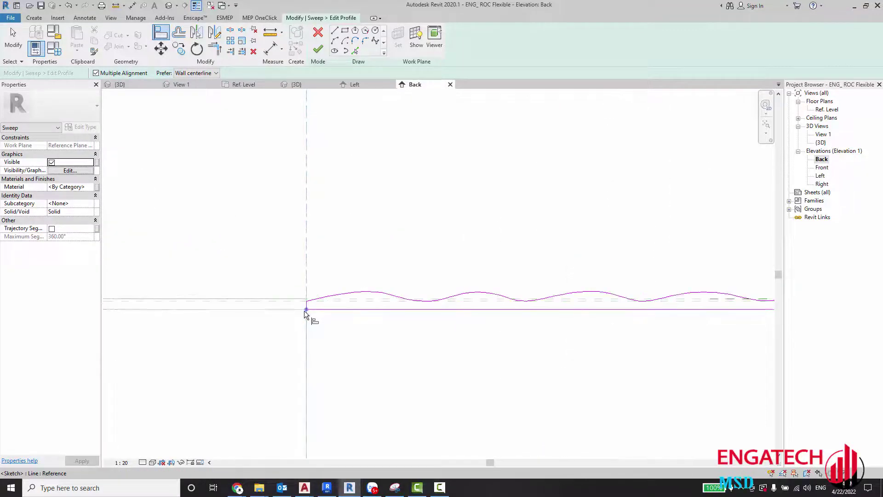
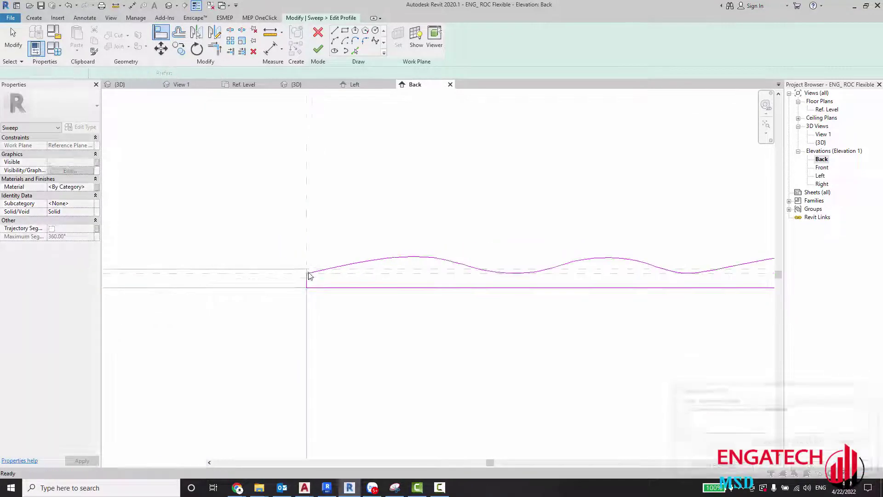
Try aligning the bellows profile's end line to the vertical reference plane, then cancel the rejected alignment.
scroll(308, 275, up, 2)
scroll(307, 266, up, 2)
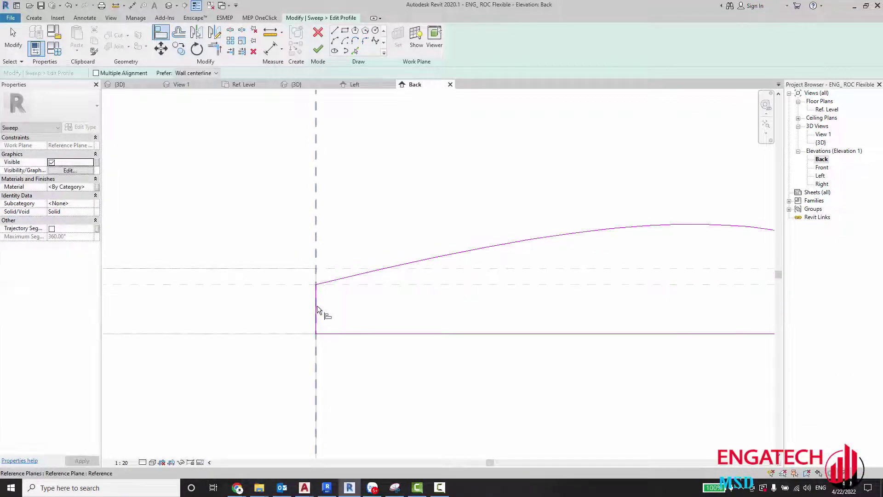
click(317, 305)
click(301, 260)
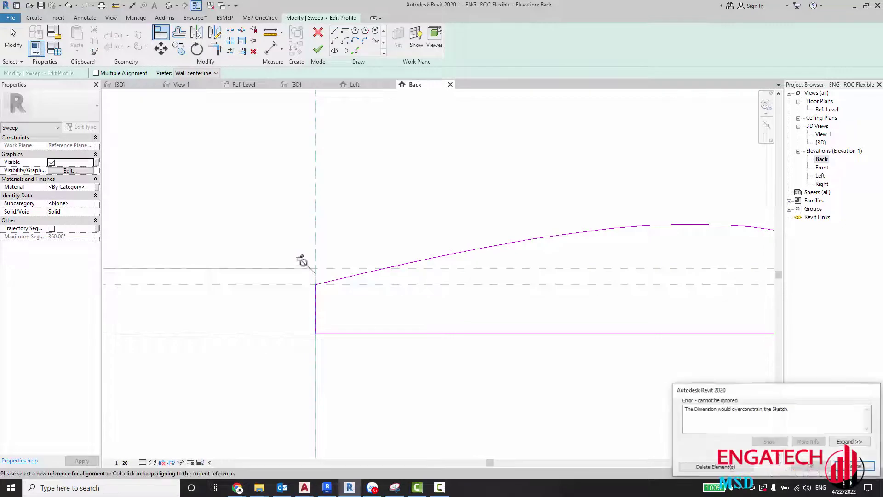
key(Escape)
key(Escape)
scroll(318, 285, down, 2)
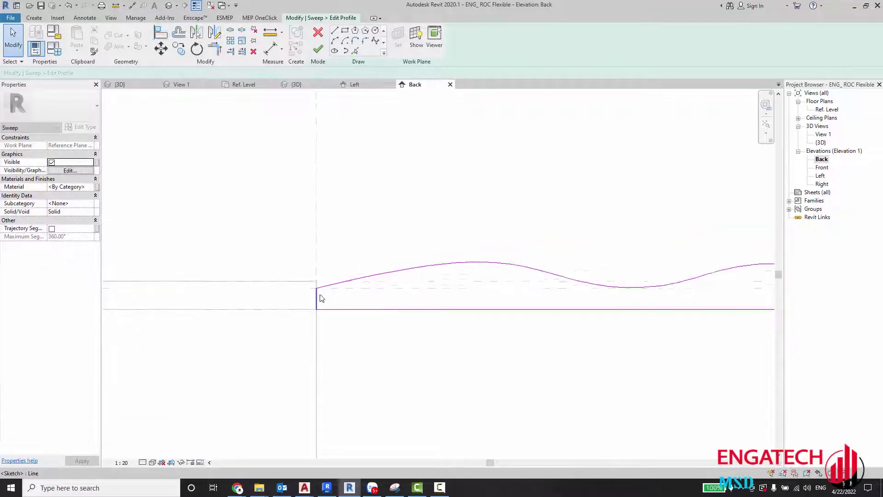
scroll(322, 299, down, 2)
Align the wavy profile to the horizontal reference plane and finish the profile edit.
key(a)
key(l)
scroll(318, 306, down, 2)
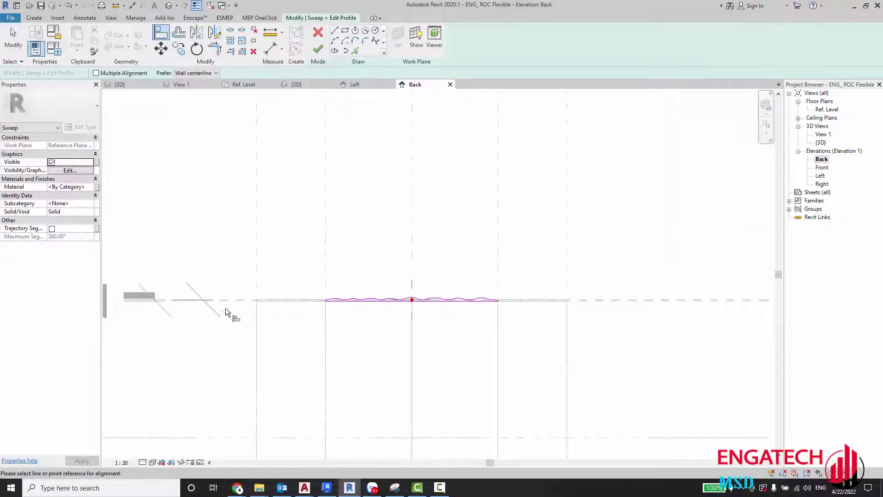
scroll(235, 303, up, 1)
scroll(235, 299, up, 4)
click(231, 295)
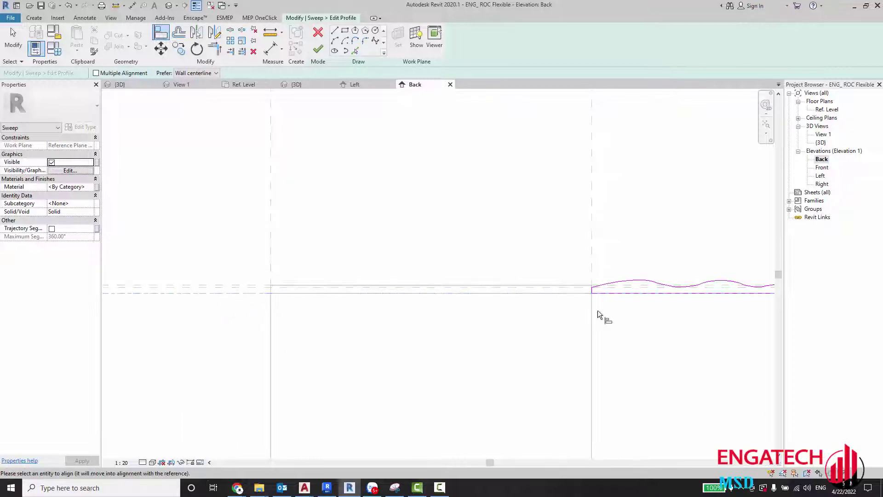
middle_drag(600, 312, 333, 300)
scroll(348, 313, up, 1)
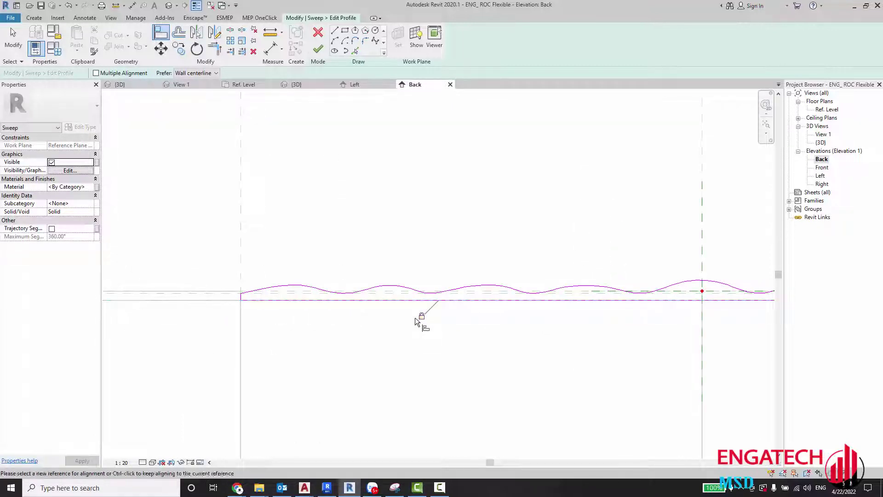
key(Escape)
scroll(386, 197, down, 2)
click(318, 49)
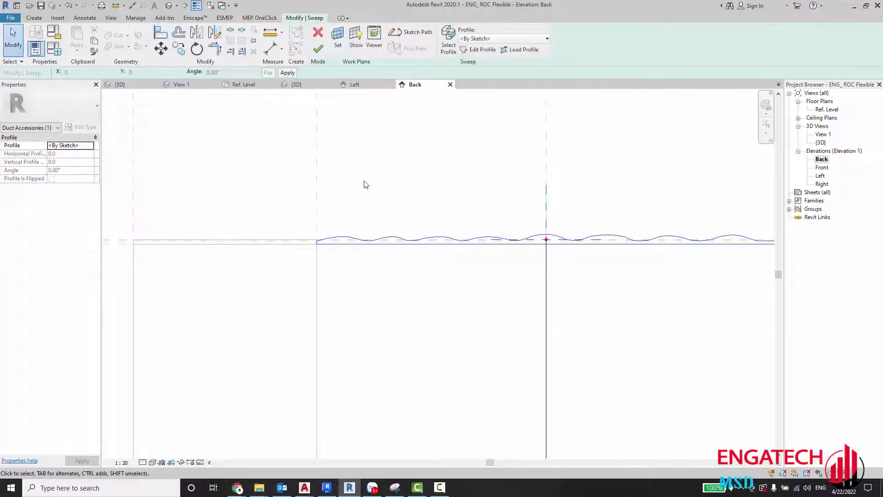
Finish the sweep and view the bellows at an oblique angle in the {3D} view.
click(318, 50)
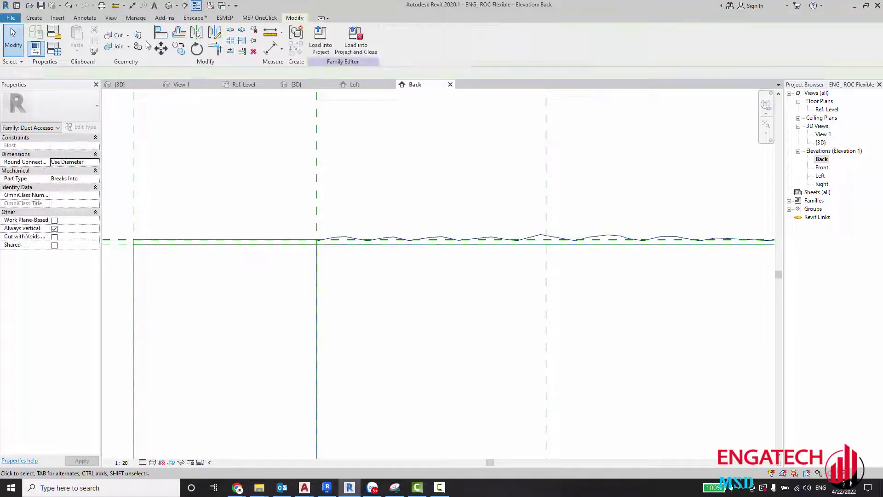
click(169, 6)
click(752, 112)
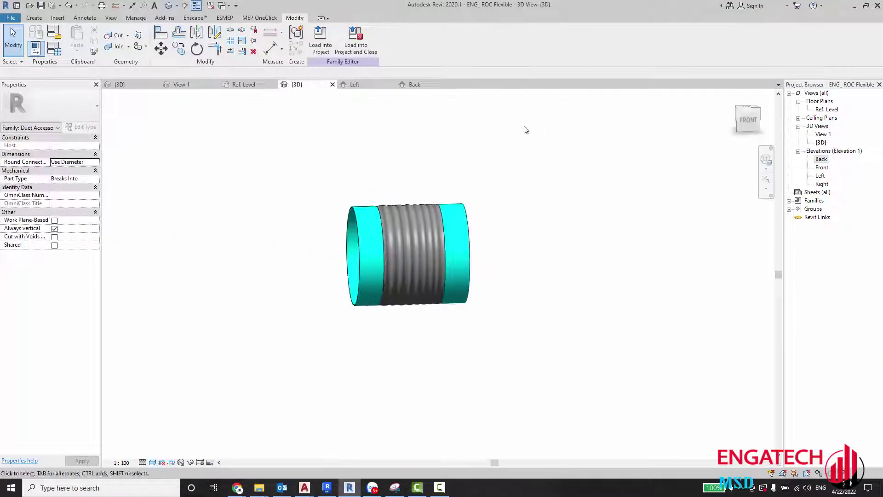
scroll(546, 196, up, 3)
mouse_move(414, 219)
shift+middle_down()
mouse_move(469, 150)
mouse_move(285, 407)
mouse_move(299, 187)
mouse_move(459, 293)
mouse_move(330, 218)
shift+middle_up()
Associate the bellows sweep's material with the Canvas family parameter.
click(320, 202)
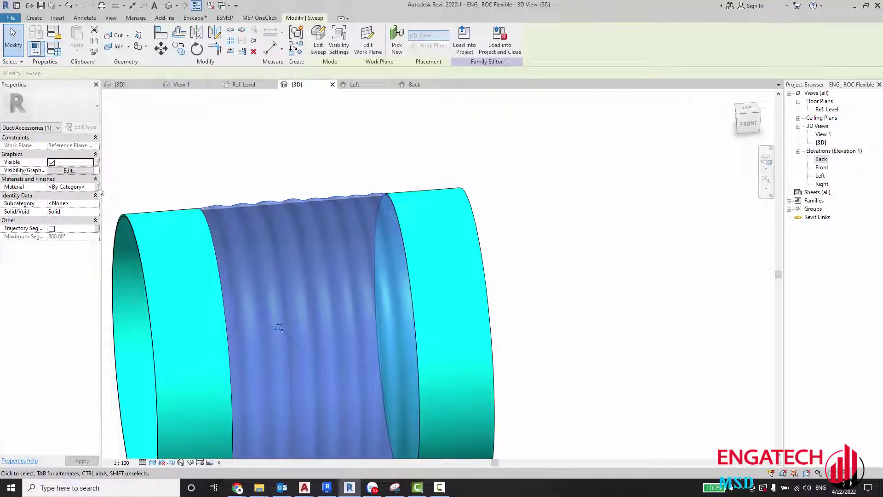
click(97, 187)
click(388, 215)
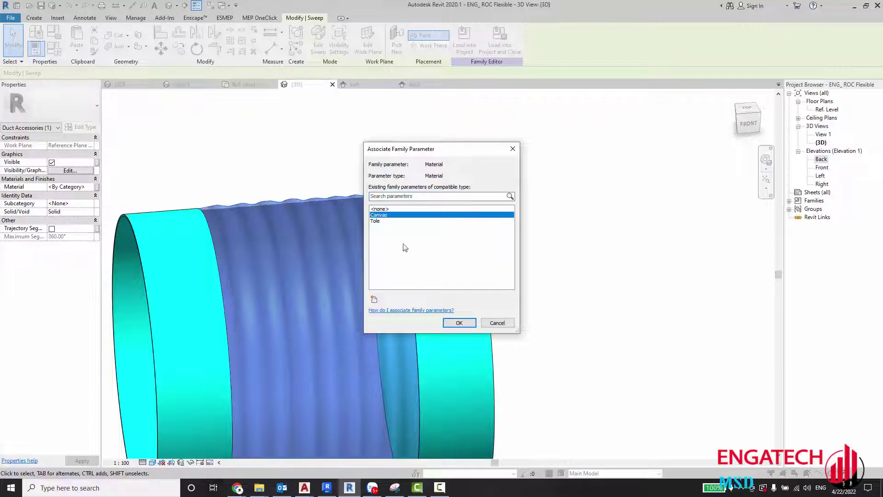
click(458, 323)
scroll(583, 285, down, 3)
mouse_move(587, 293)
shift+middle_down()
mouse_move(452, 272)
mouse_move(571, 134)
mouse_move(524, 226)
shift+middle_up()
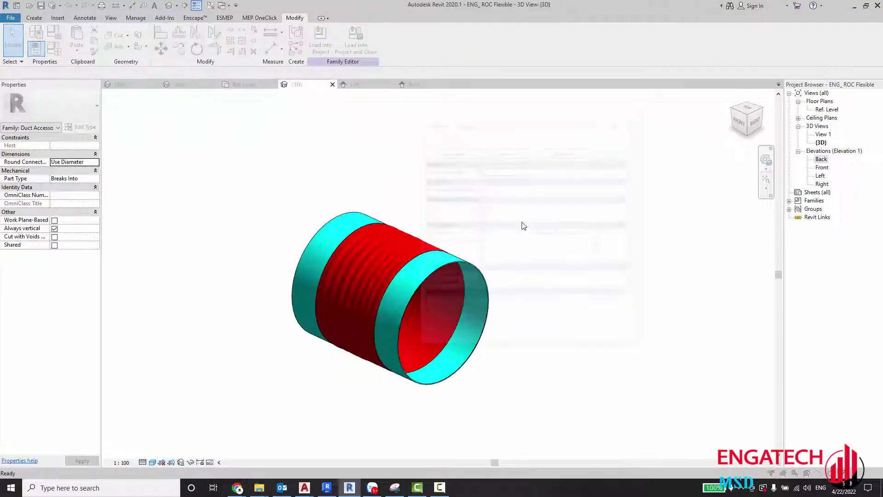
Preview the Simili_L160 duct type from Family Types and inspect the short ring.
drag(532, 105, 639, 80)
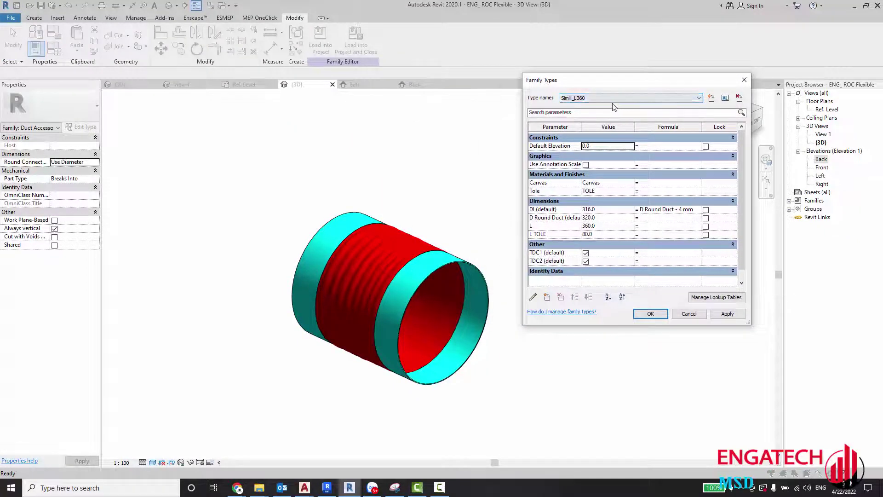
click(614, 98)
click(598, 105)
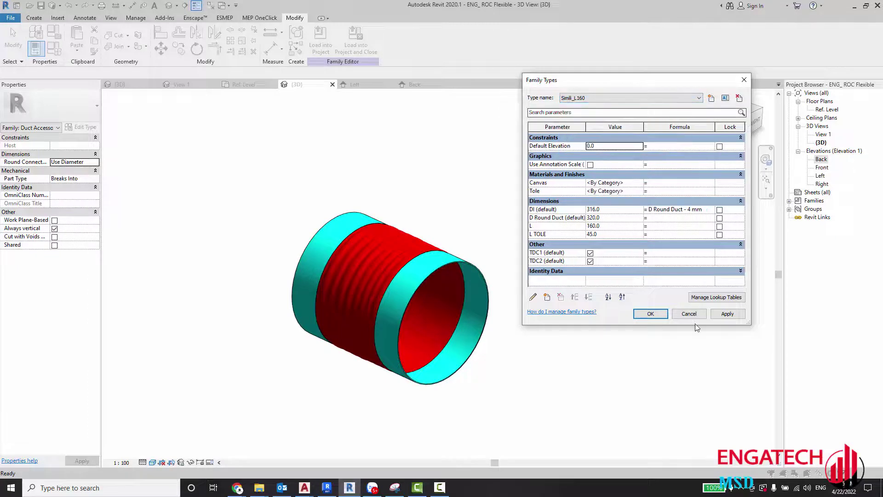
click(720, 316)
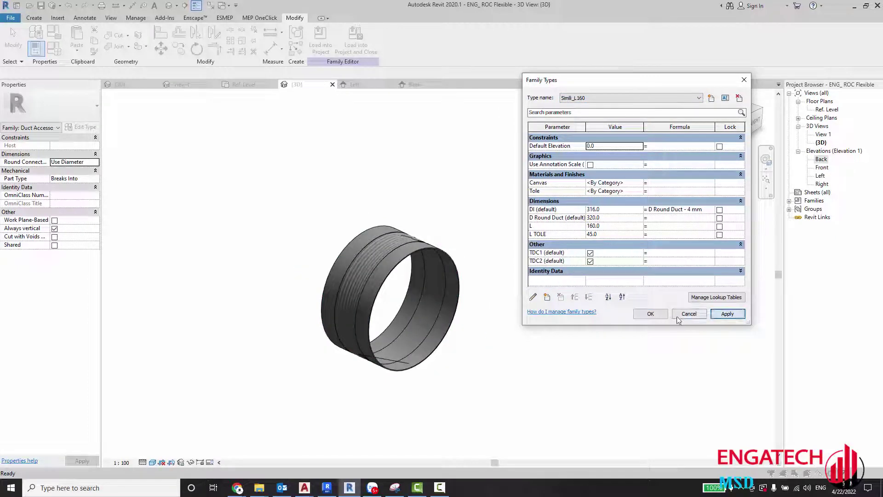
click(650, 313)
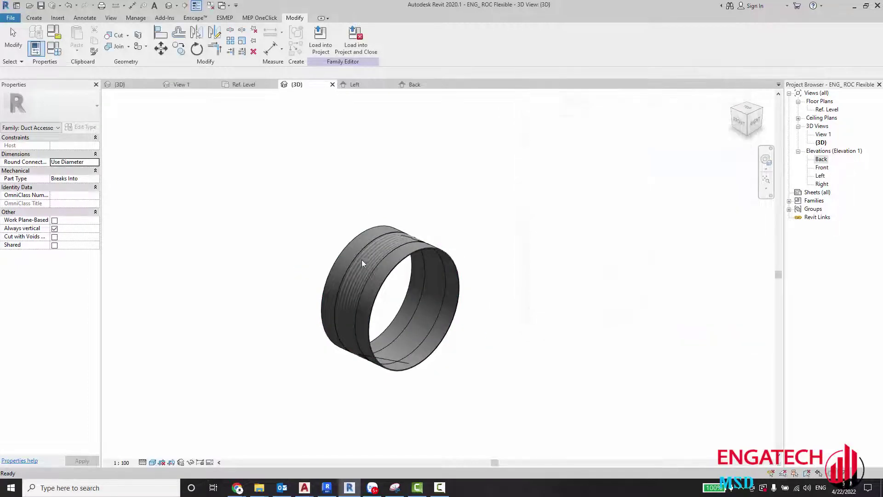
scroll(361, 260, up, 5)
mouse_move(453, 260)
shift+middle_down()
mouse_move(544, 276)
mouse_move(343, 326)
mouse_move(250, 147)
mouse_move(400, 253)
mouse_move(83, 67)
shift+middle_up()
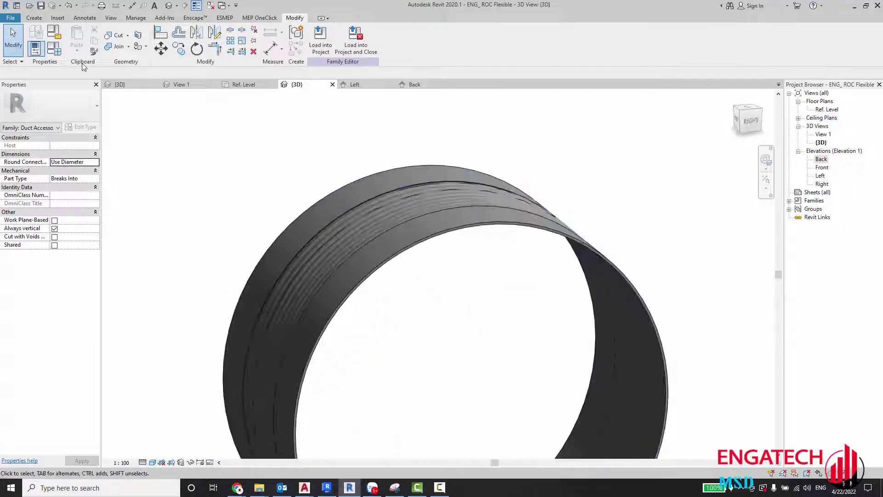
Apply Simili_L190, then Simili_L210, and view the duct from the side.
click(54, 48)
click(598, 97)
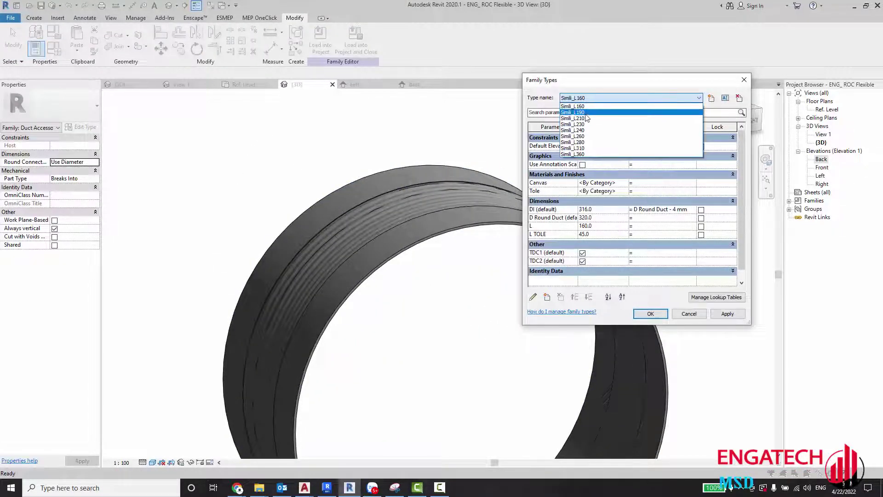
click(575, 112)
click(726, 315)
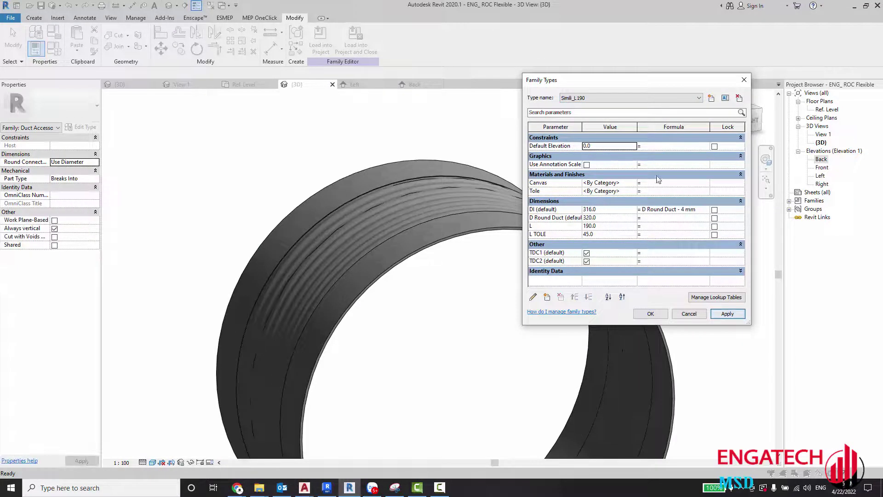
click(601, 98)
click(606, 129)
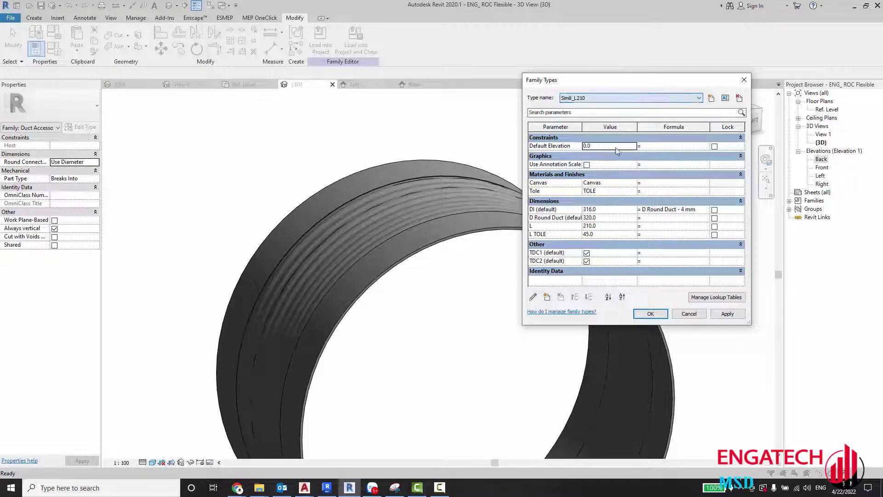
click(727, 315)
click(641, 318)
scroll(587, 289, down, 5)
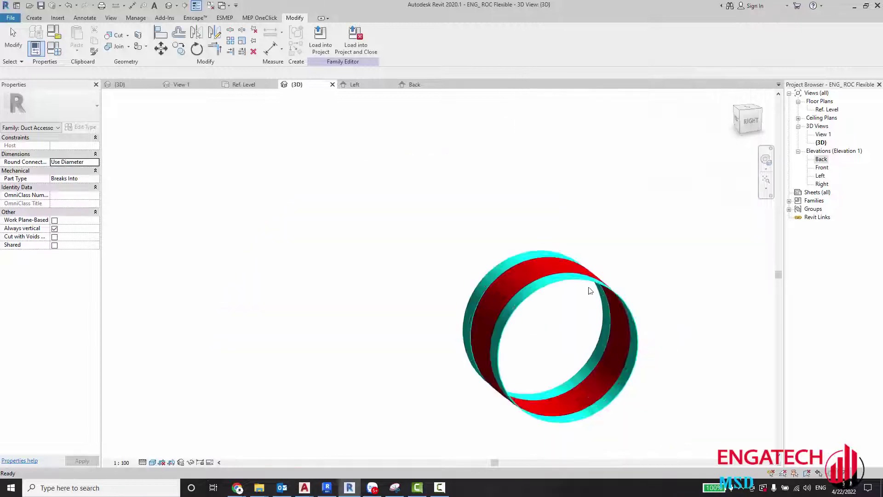
scroll(637, 289, down, 2)
mouse_move(636, 289)
shift+middle_down()
mouse_move(433, 359)
mouse_move(575, 339)
mouse_move(528, 358)
mouse_move(522, 341)
shift+middle_up()
scroll(575, 339, up, 3)
Place a duct connector on the ring's end face.
click(29, 18)
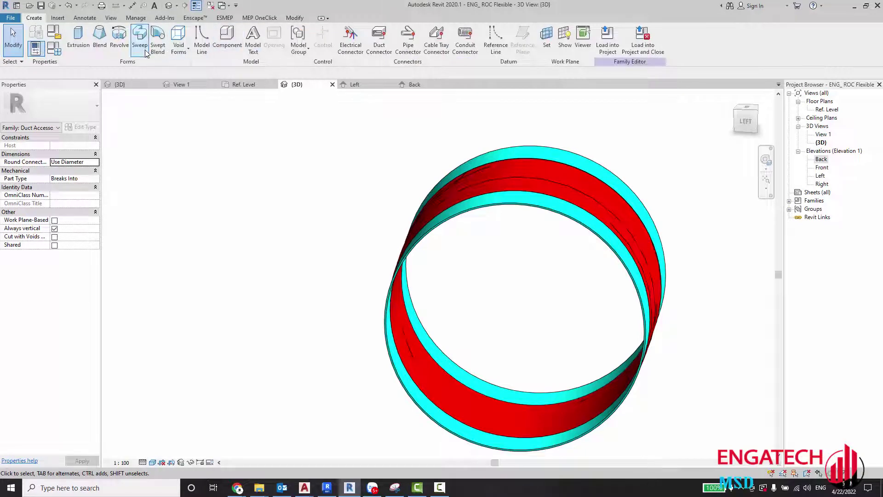
click(379, 39)
scroll(388, 251, up, 3)
scroll(387, 251, up, 3)
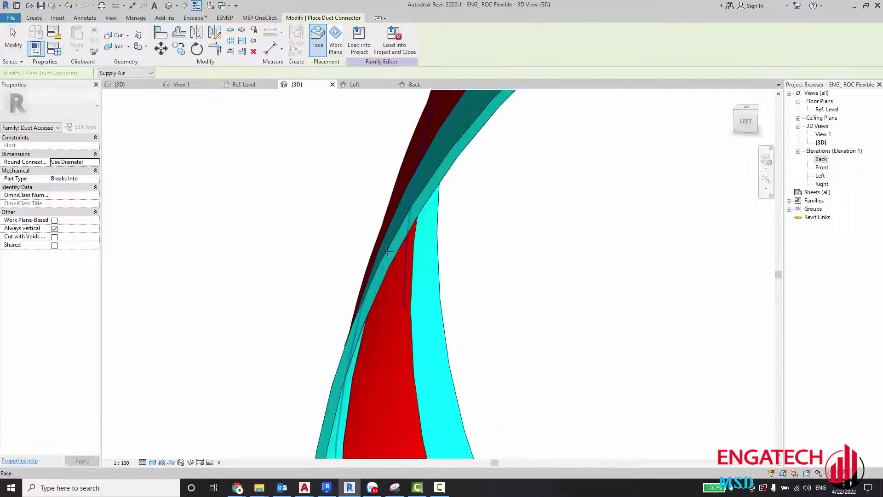
scroll(389, 252, down, 5)
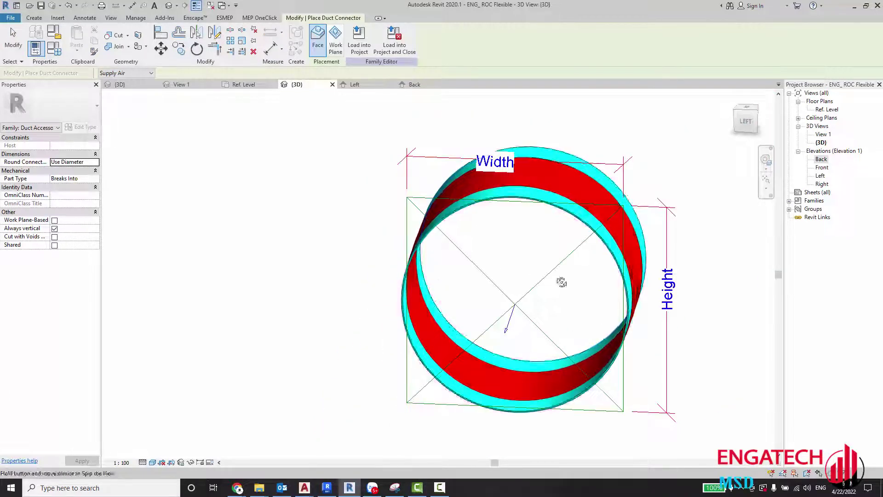
scroll(508, 242, up, 3)
scroll(459, 207, up, 2)
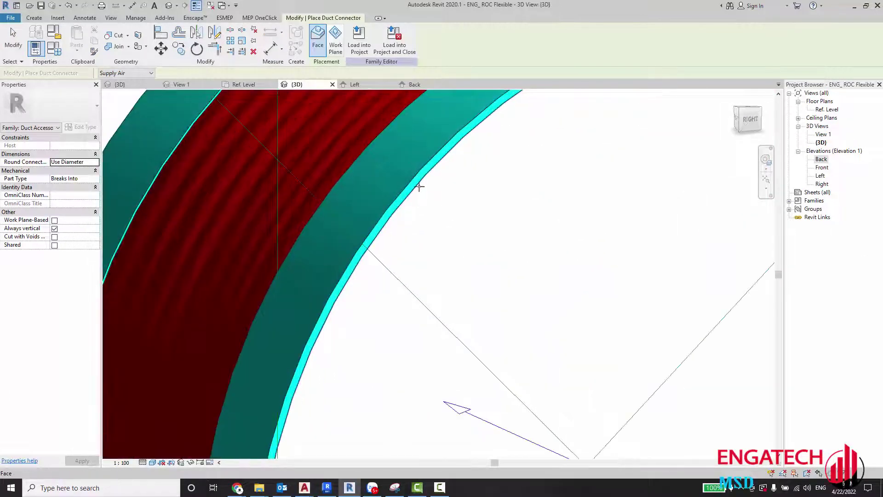
scroll(445, 209, down, 5)
scroll(445, 210, down, 2)
click(520, 160)
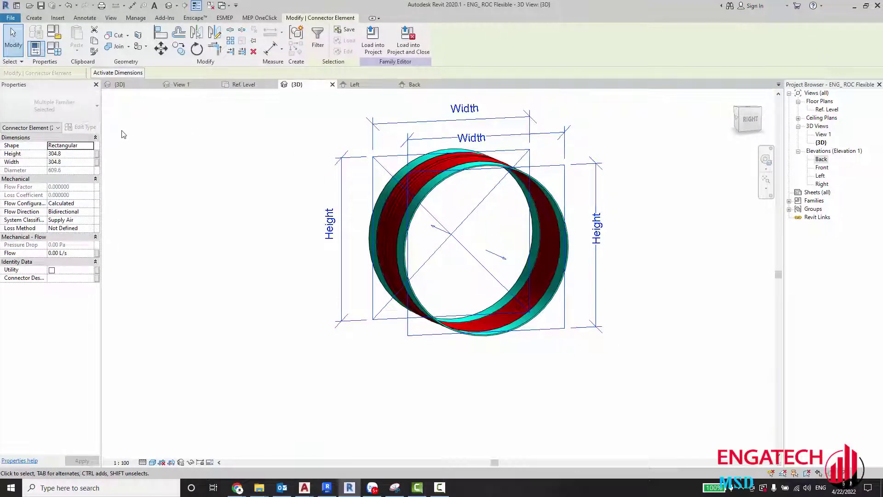
Make the connector Round with its Diameter linked to the D Round Duct parameter.
click(91, 146)
click(56, 153)
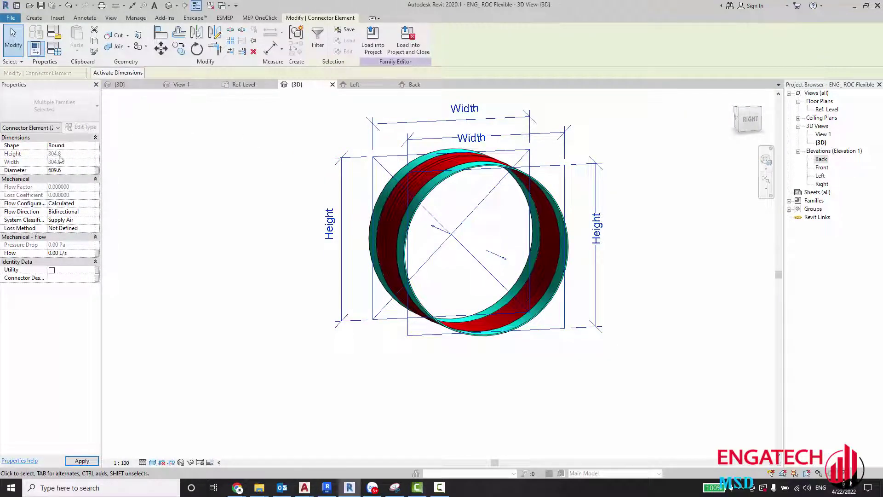
click(90, 170)
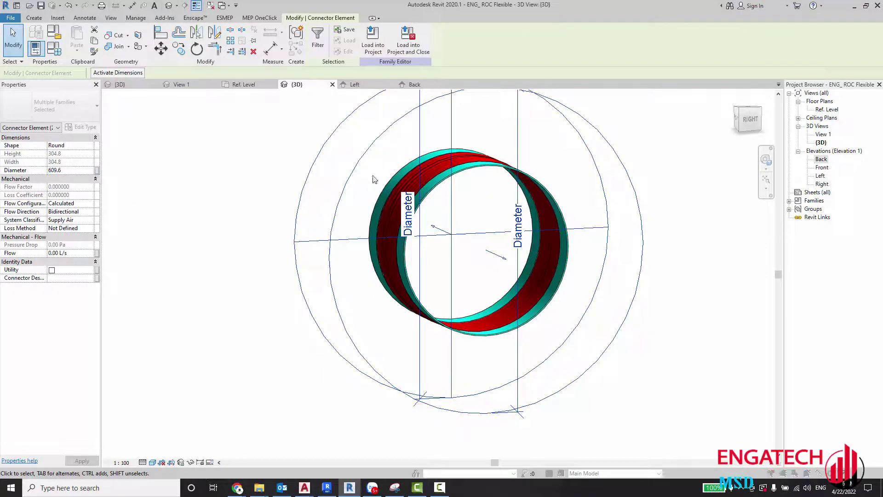
click(376, 215)
click(465, 324)
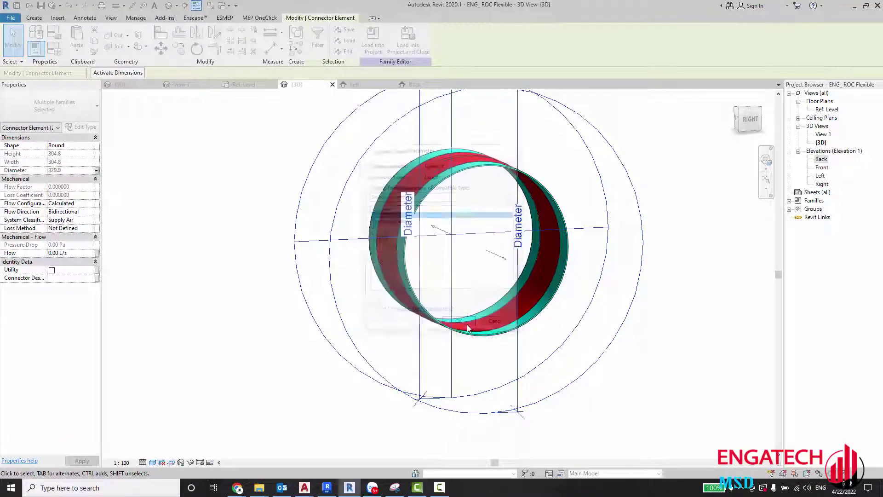
Select both end connectors of the duct in an angled 3D view.
key(Escape)
shift+middle_drag(655, 329, 426, 308)
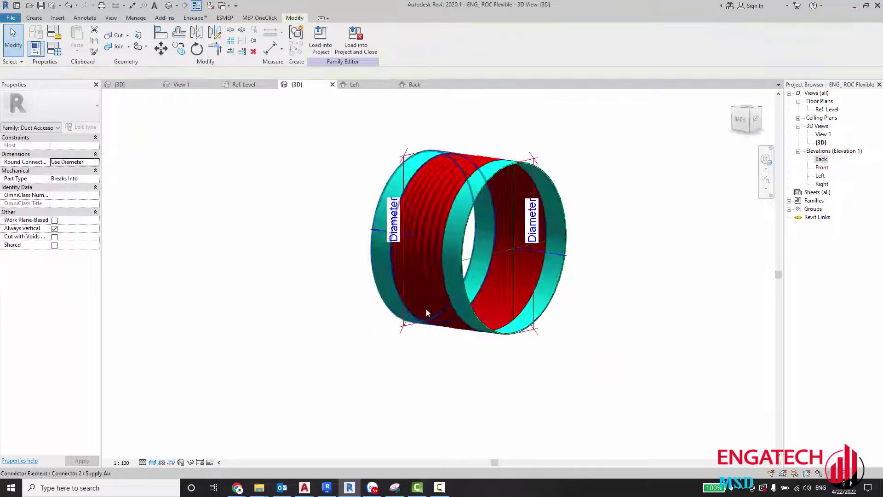
click(566, 263)
ctrl+click(393, 288)
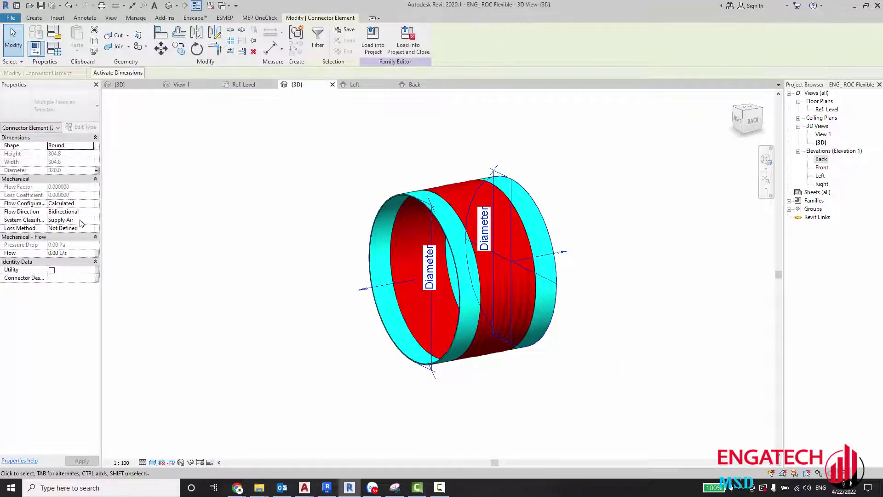
Set both connectors' System Classification to Fitting.
click(87, 228)
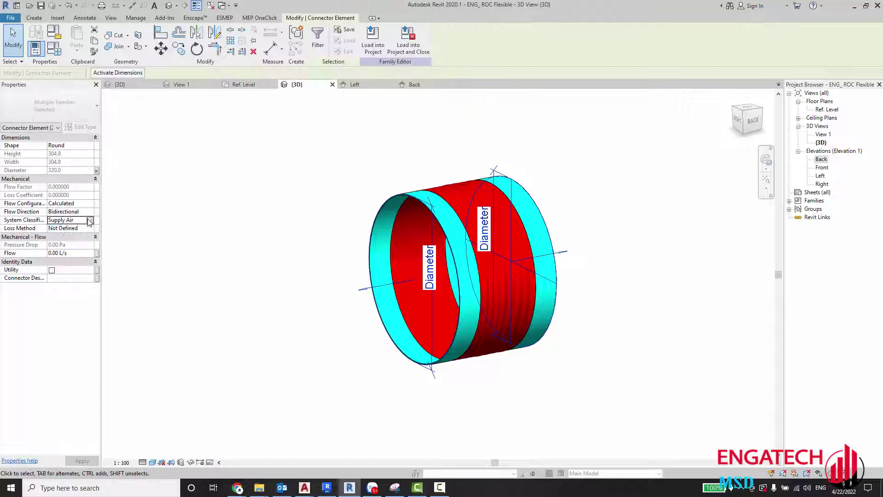
click(90, 220)
click(56, 256)
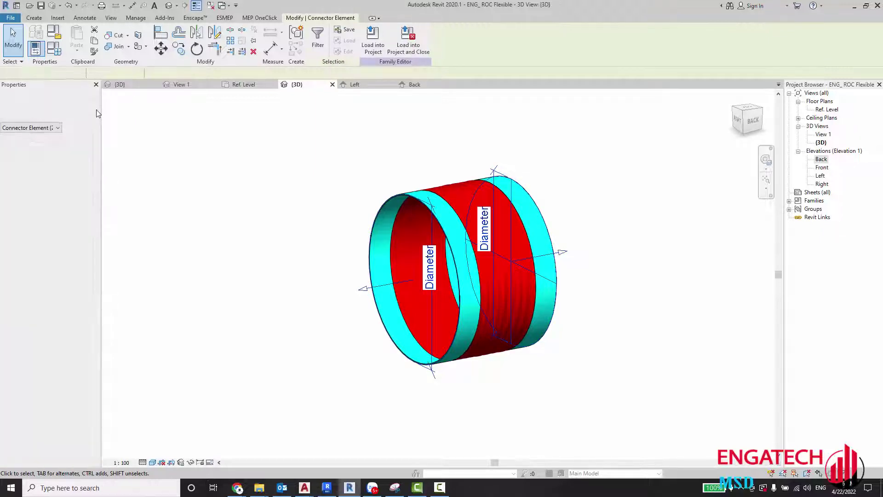
Change the family category to Duct Accessories.
click(55, 32)
scroll(584, 146, down, 2)
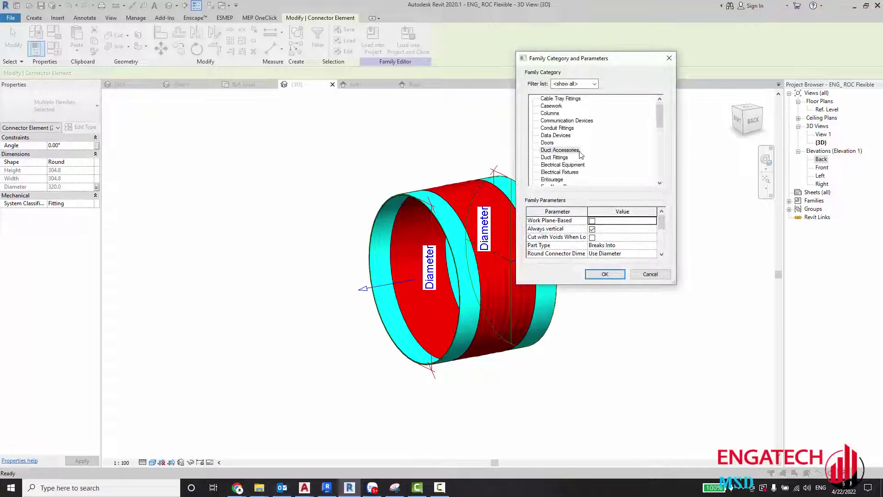
scroll(581, 154, down, 2)
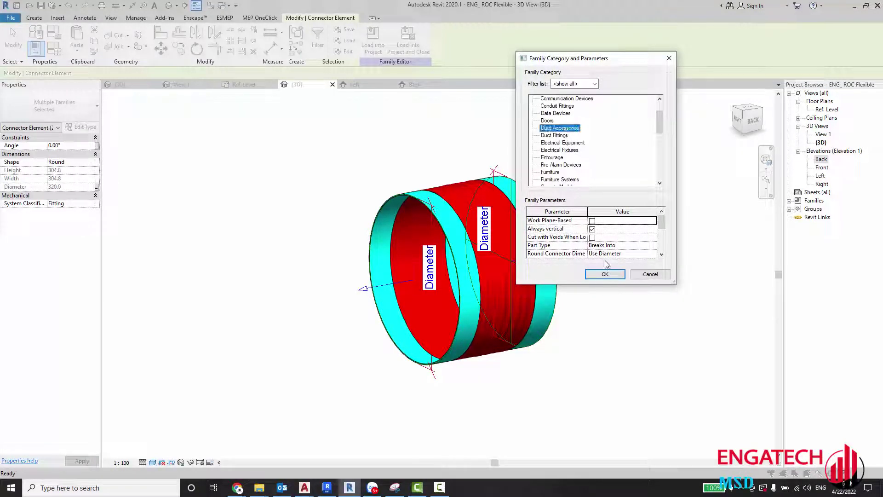
click(605, 274)
mouse_move(631, 248)
shift+middle_down()
mouse_move(607, 268)
mouse_move(520, 256)
mouse_move(403, 222)
mouse_move(445, 216)
shift+middle_up()
scroll(533, 278, up, 3)
scroll(500, 222, up, 2)
scroll(544, 228, up, 2)
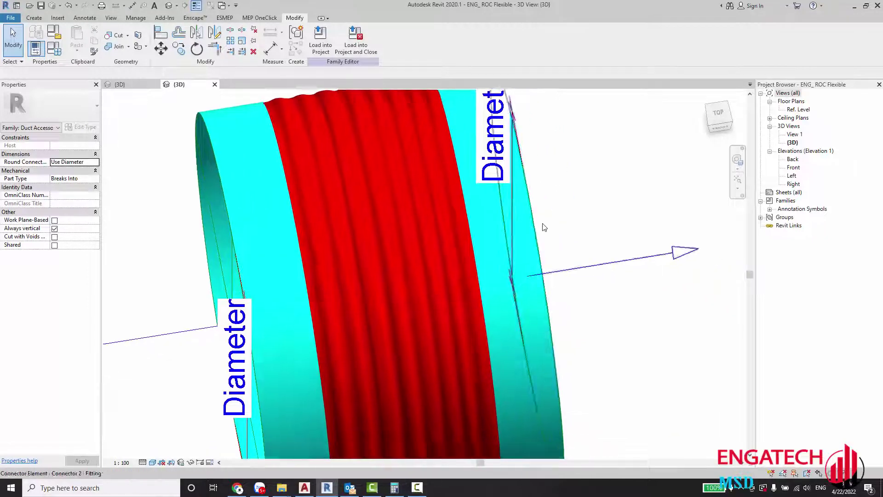
scroll(544, 228, down, 4)
scroll(441, 189, up, 2)
scroll(453, 183, up, 2)
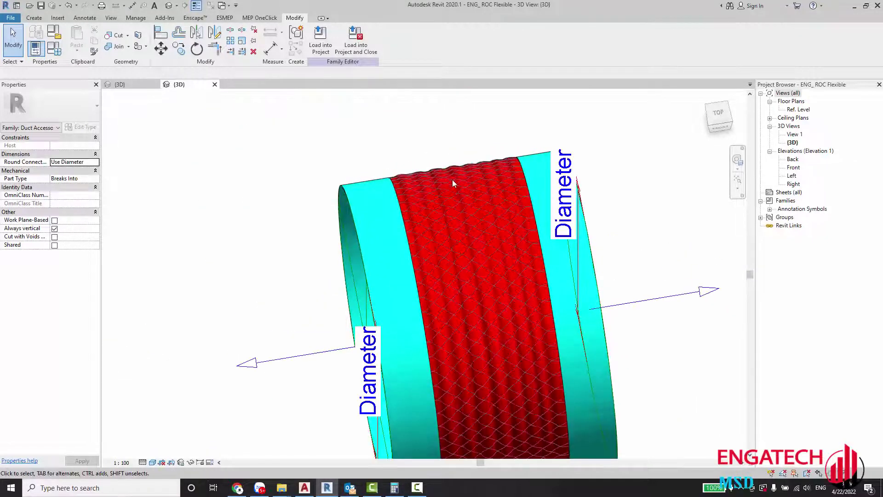
scroll(399, 261, down, 3)
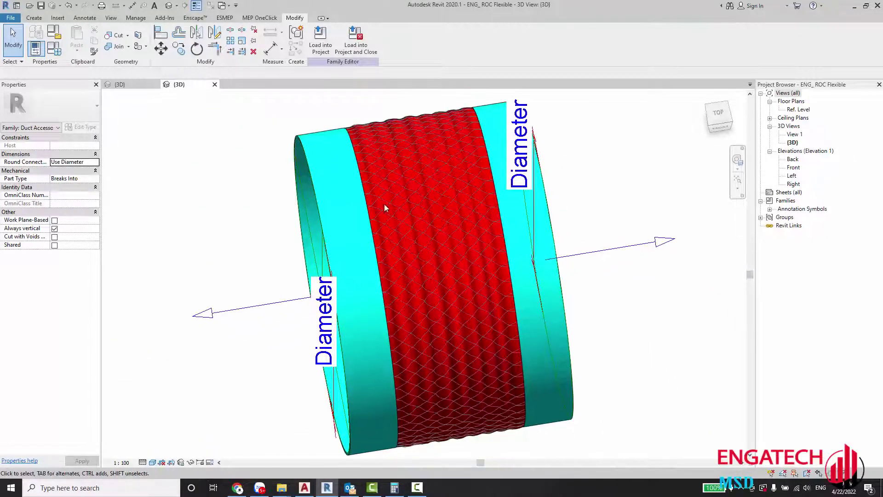
scroll(394, 349, up, 2)
scroll(389, 229, down, 1)
scroll(370, 124, up, 2)
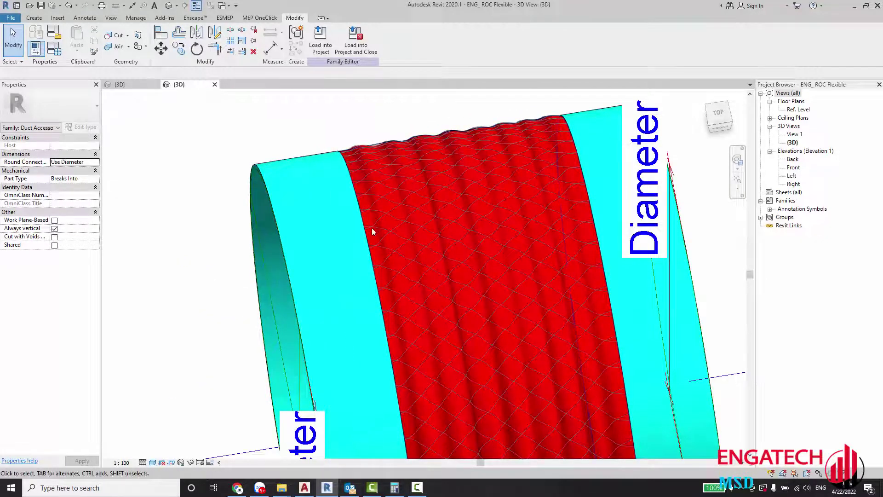
middle_drag(372, 228, 360, 134)
scroll(378, 190, up, 2)
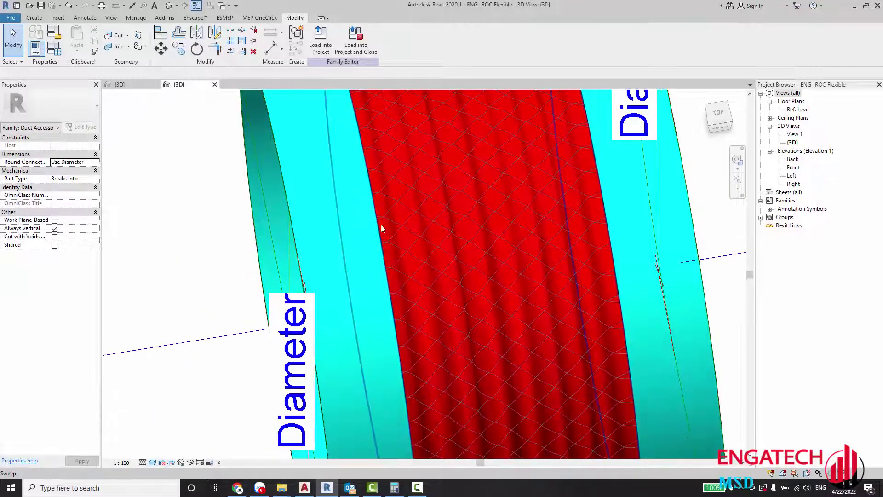
scroll(382, 262, down, 2)
scroll(371, 224, down, 2)
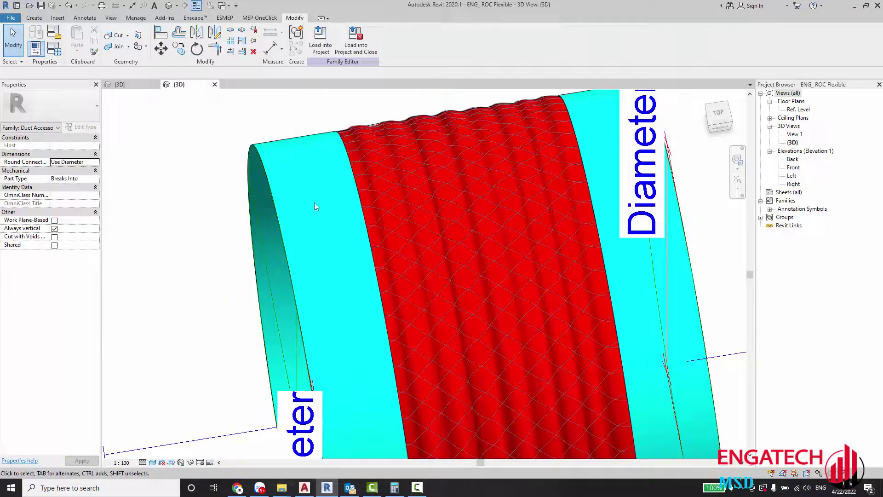
scroll(321, 221, down, 1)
scroll(340, 382, up, 1)
middle_drag(339, 382, 315, 335)
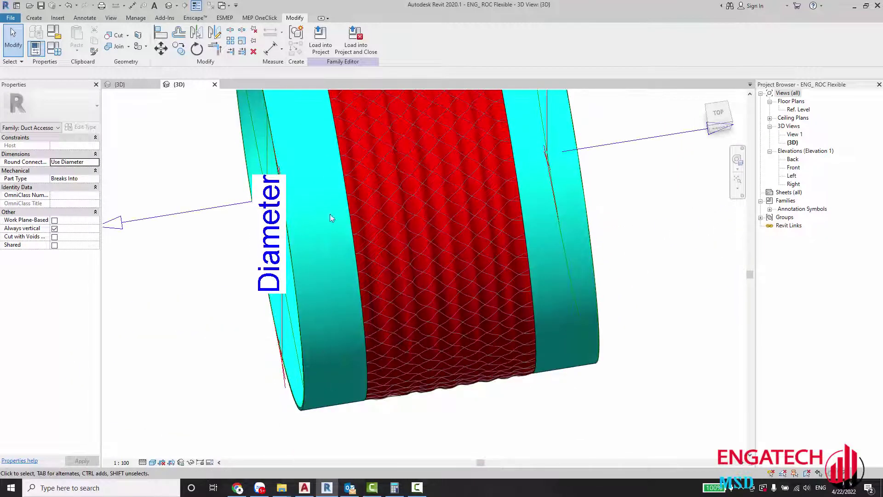
middle_drag(329, 214, 348, 329)
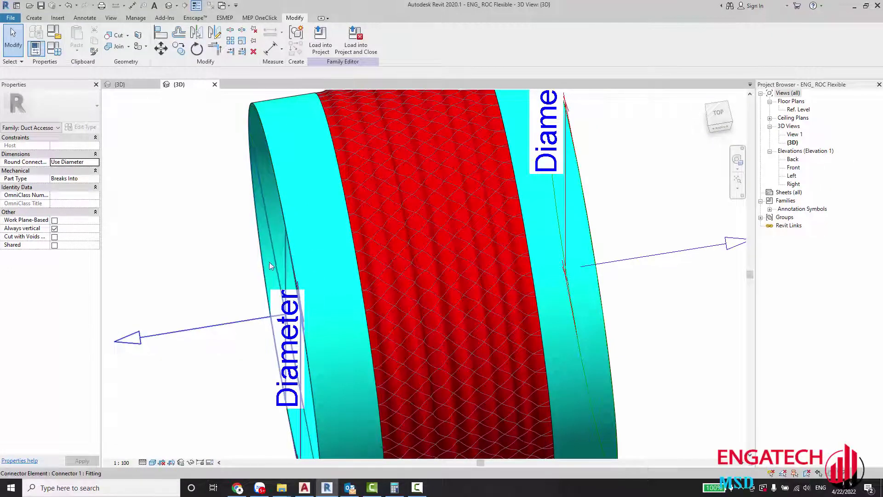
scroll(266, 261, down, 5)
scroll(283, 303, up, 5)
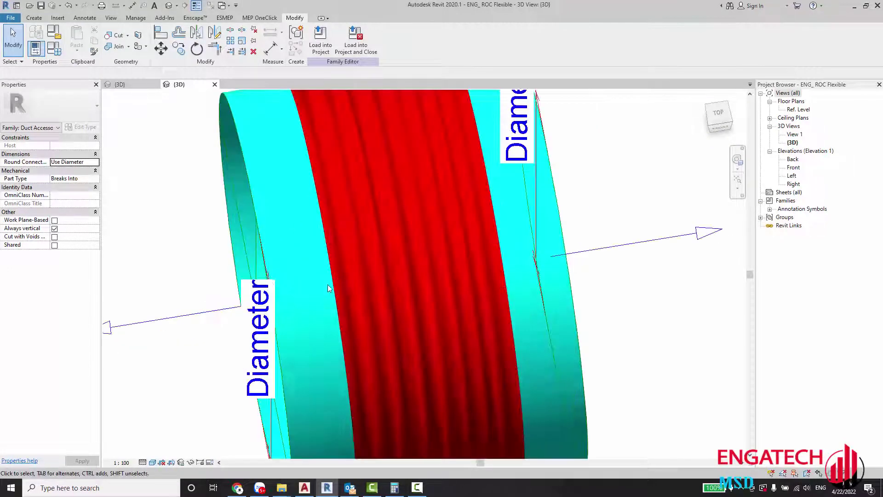
scroll(326, 275, down, 3)
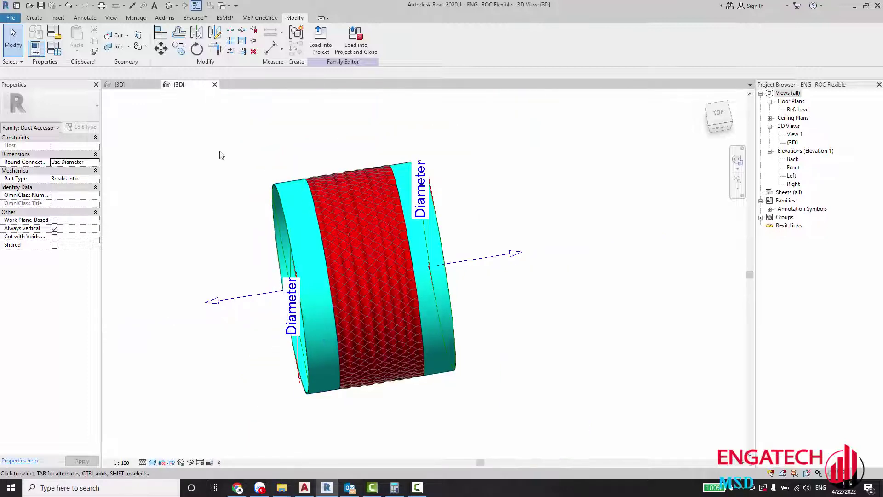
click(11, 18)
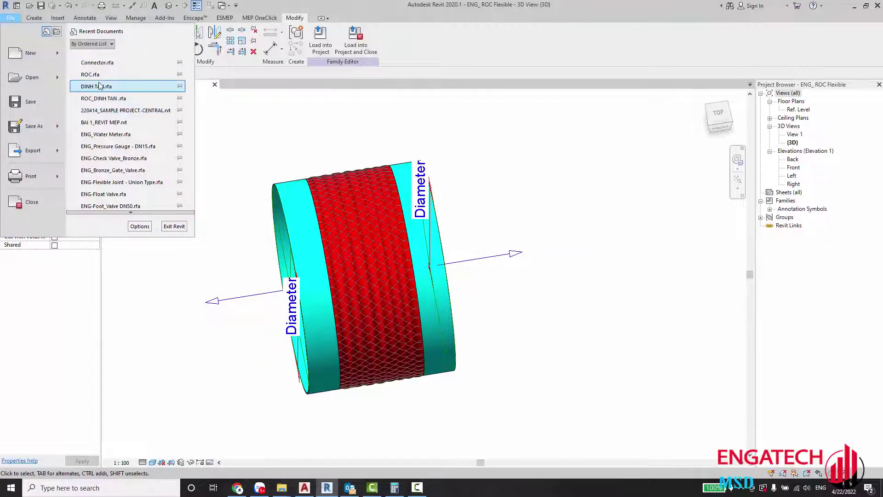
Open Connector.rfa from recent documents and load it into ENG_ROC Flexible.rfa.
click(377, 218)
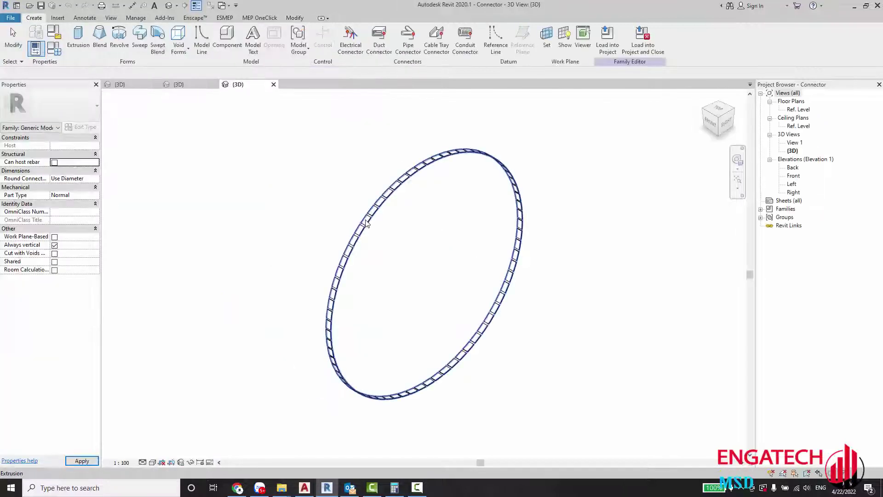
scroll(394, 178, up, 2)
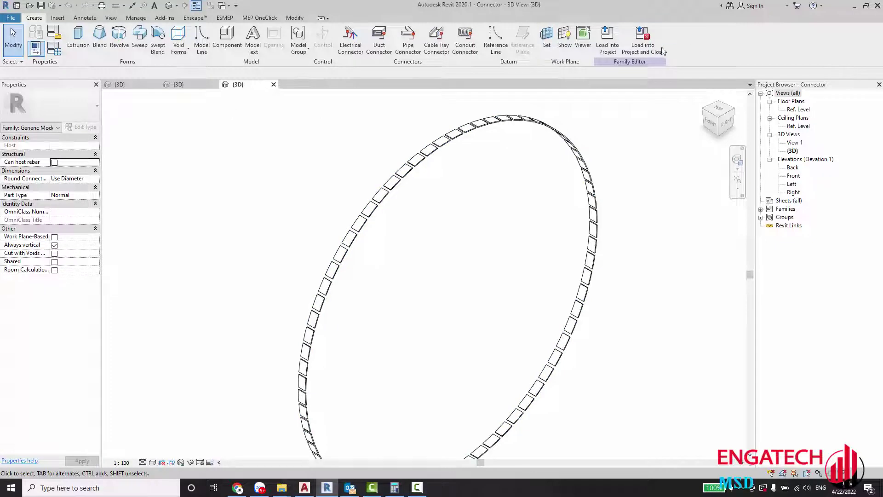
click(607, 38)
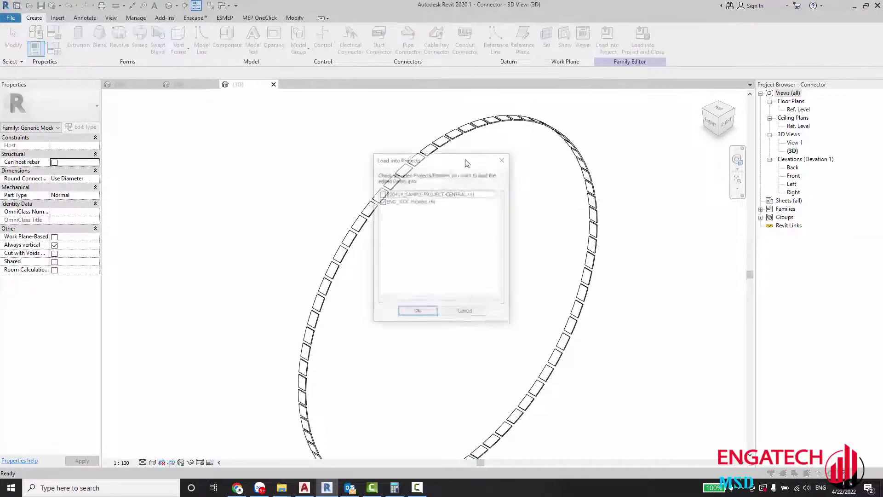
click(417, 312)
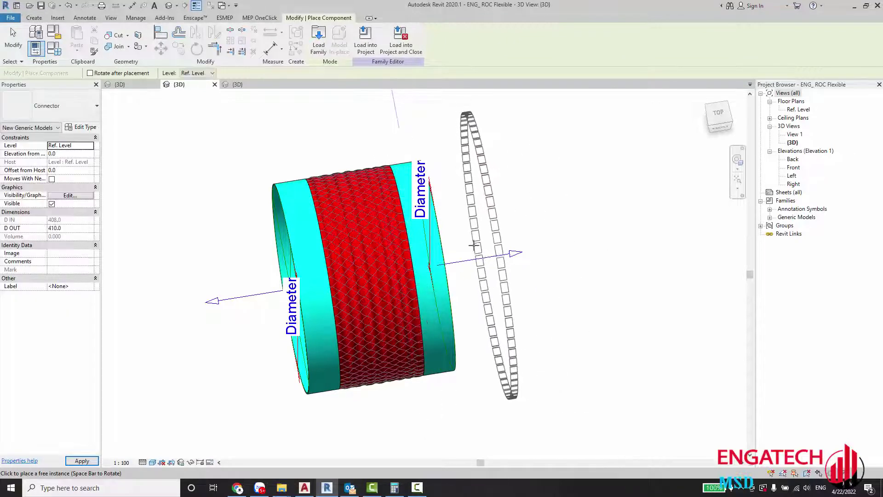
Place one Connector ring beside the duct and open the Ref. Level floor plan.
click(476, 258)
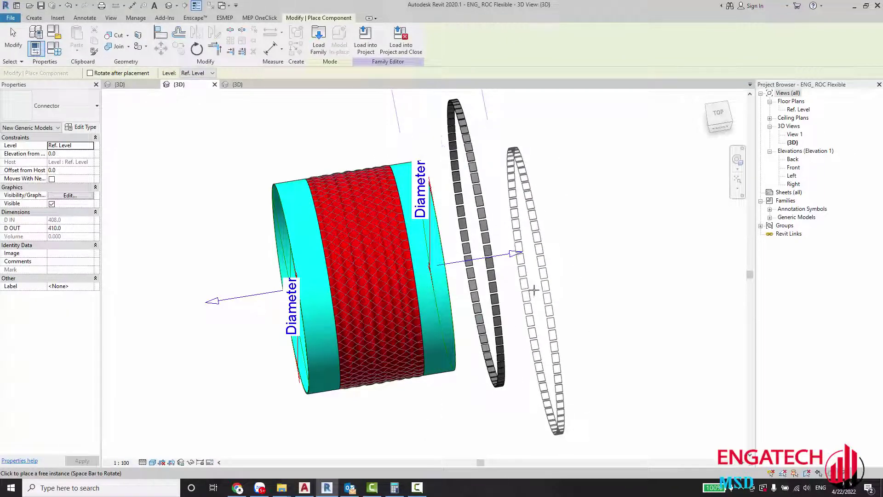
key(Escape)
double_click(799, 110)
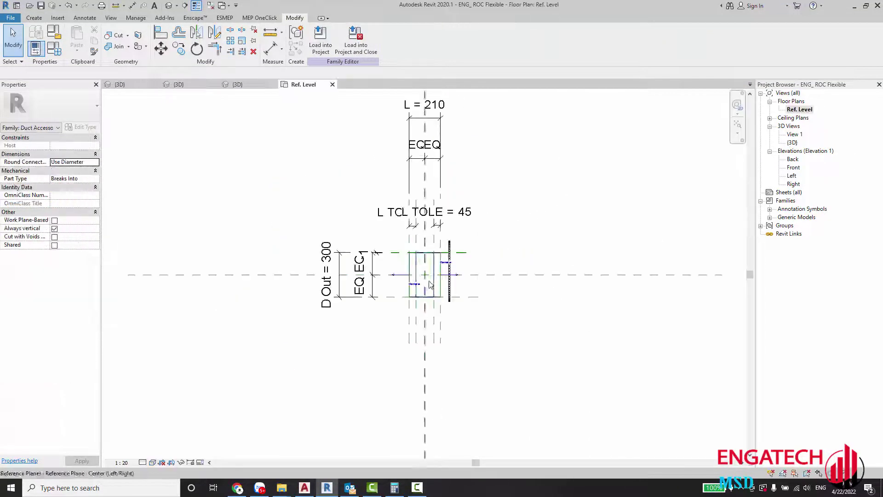
scroll(457, 281, up, 3)
scroll(461, 267, up, 2)
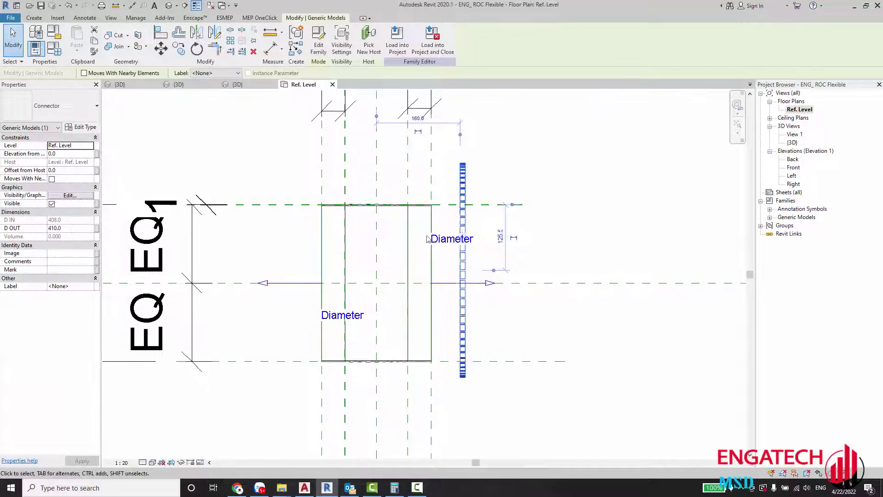
scroll(455, 263, up, 3)
scroll(443, 257, up, 2)
Align the ring onto the duct end's reference line and select the connector.
key(a)
key(l)
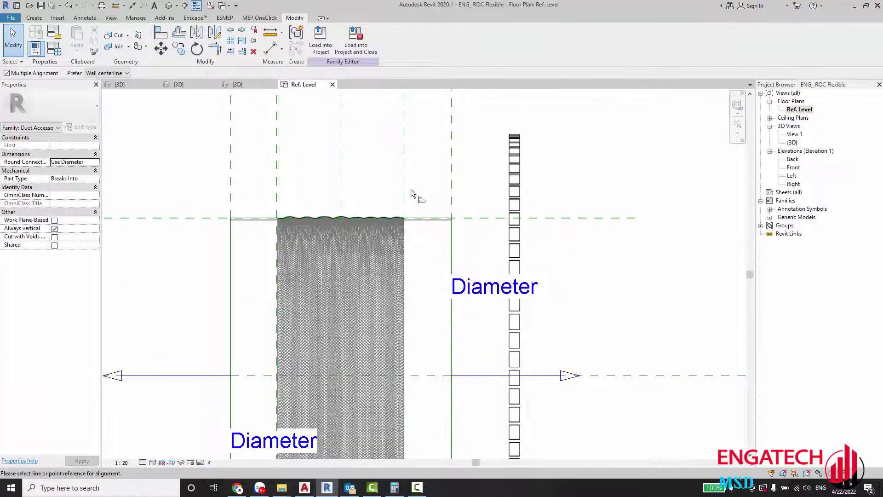
click(510, 191)
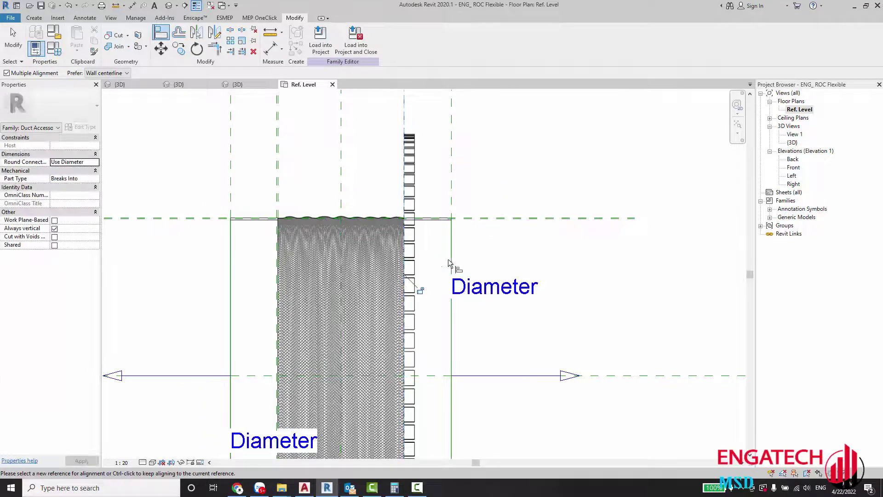
scroll(435, 276, down, 2)
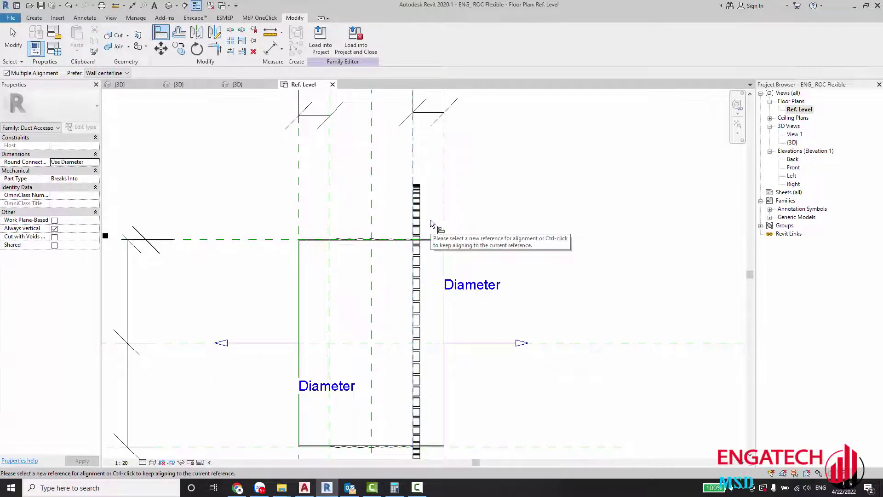
key(Escape)
key(Escape)
click(419, 223)
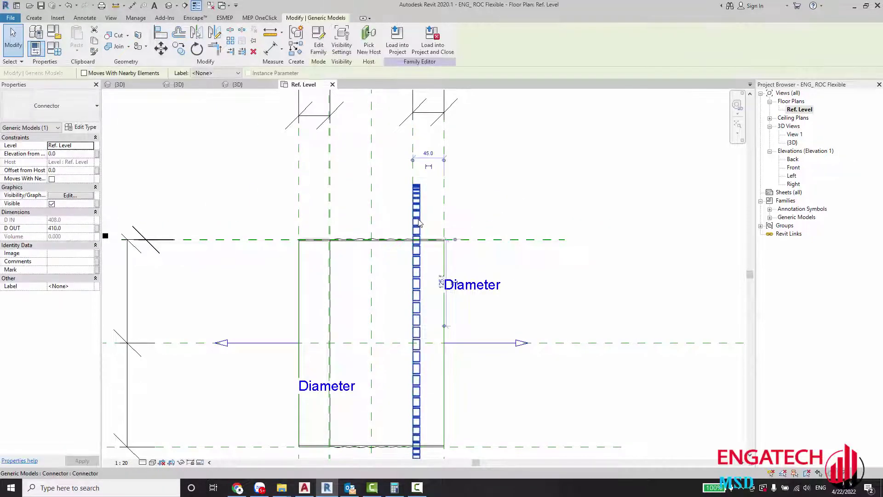
key(space)
key(space)
click(431, 190)
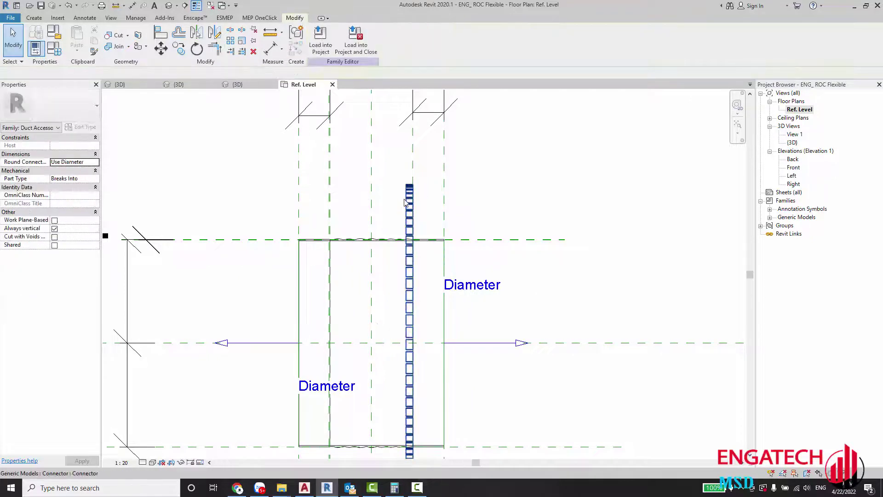
click(408, 204)
scroll(404, 201, up, 2)
Align the connector's edge to the right-hand reference plane, then select the connector.
key(l)
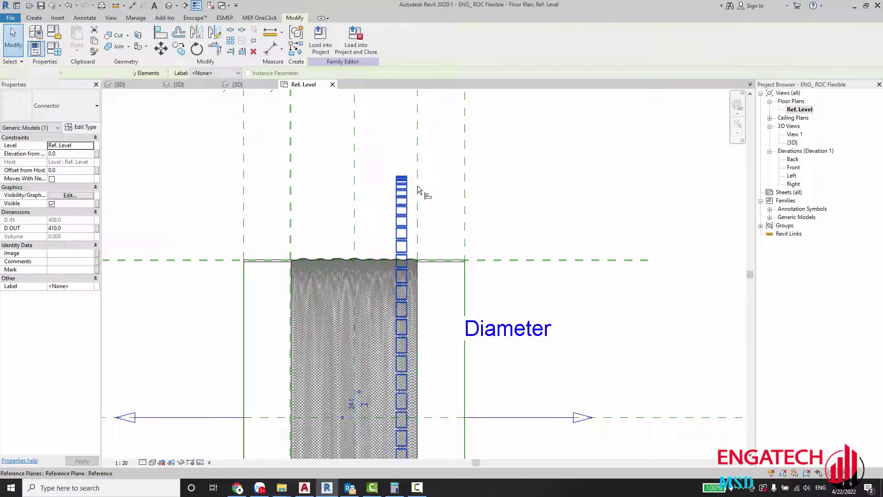
click(417, 216)
click(407, 198)
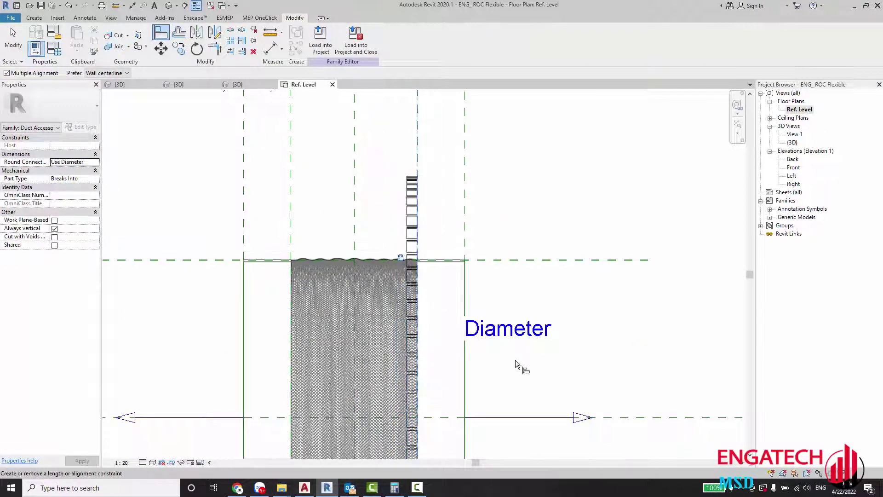
scroll(515, 364, down, 2)
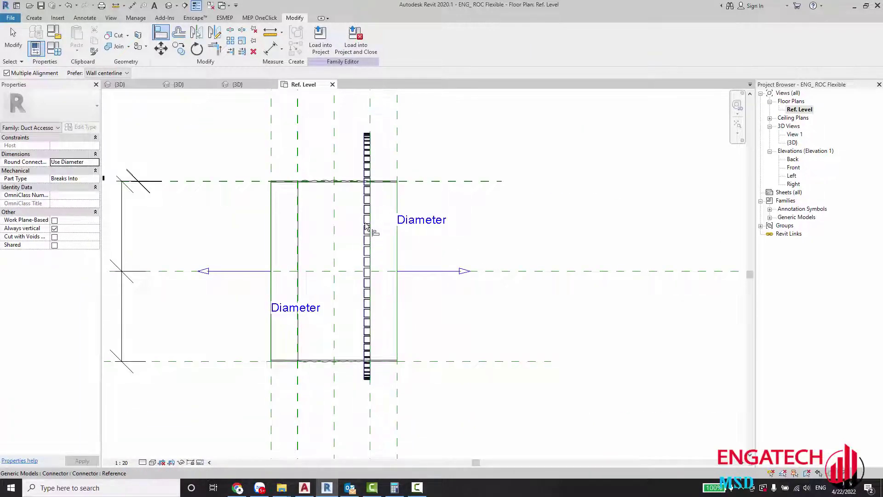
key(Escape)
click(373, 176)
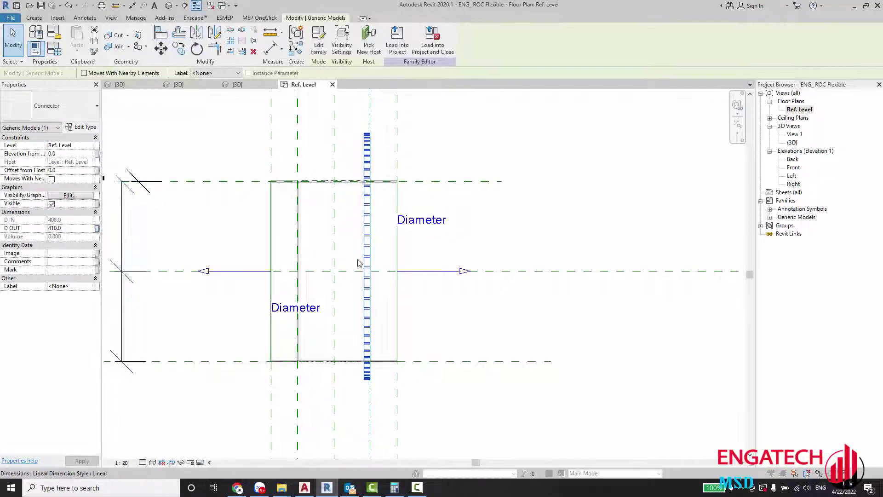
Link the connector's D OUT to the D Out family parameter.
click(96, 228)
click(378, 215)
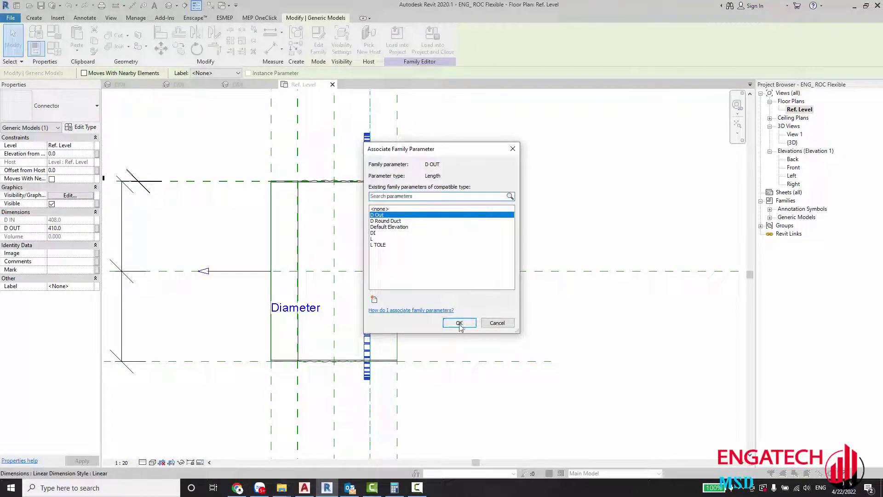
click(459, 322)
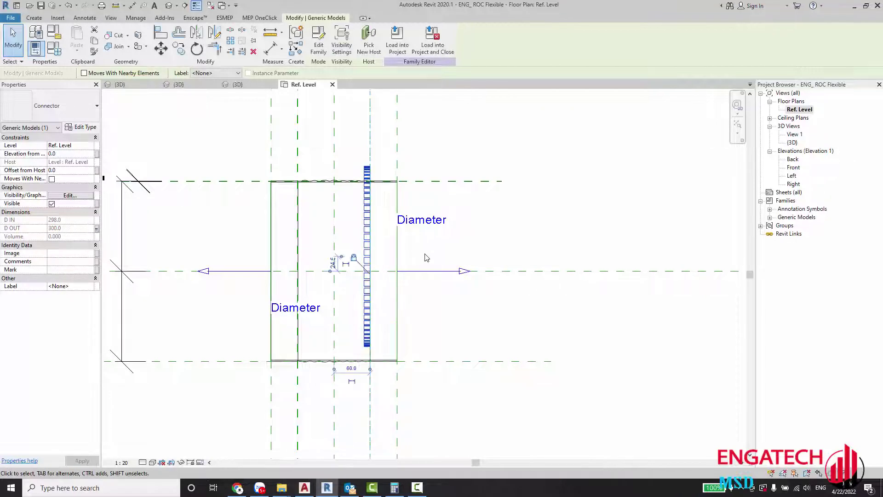
click(427, 258)
Open the nested Connector family for editing.
key(a)
key(l)
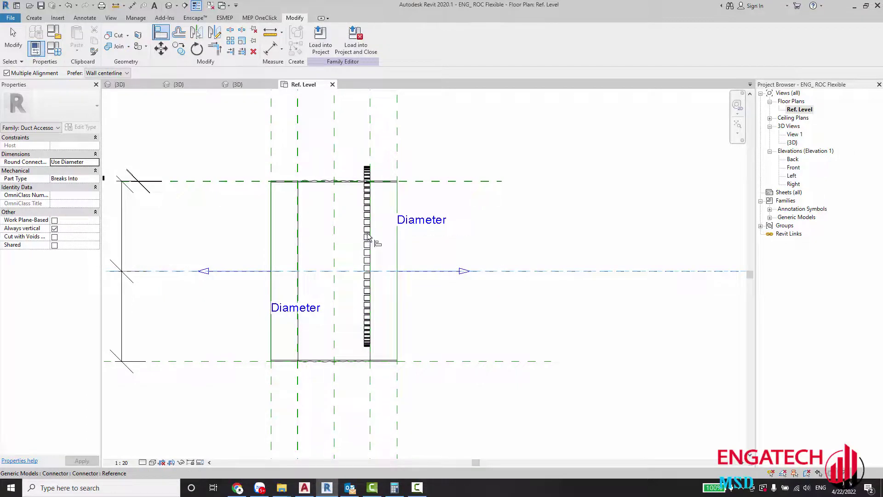
scroll(368, 246, up, 3)
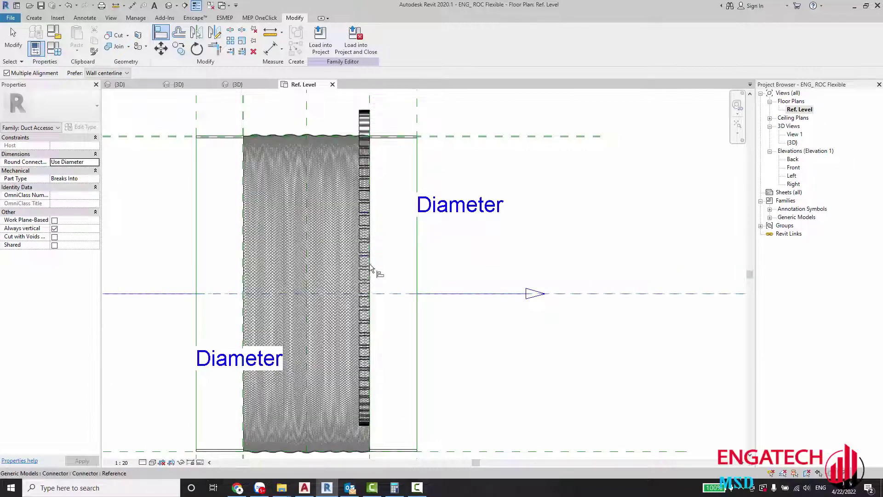
scroll(370, 267, down, 3)
key(Escape)
click(366, 186)
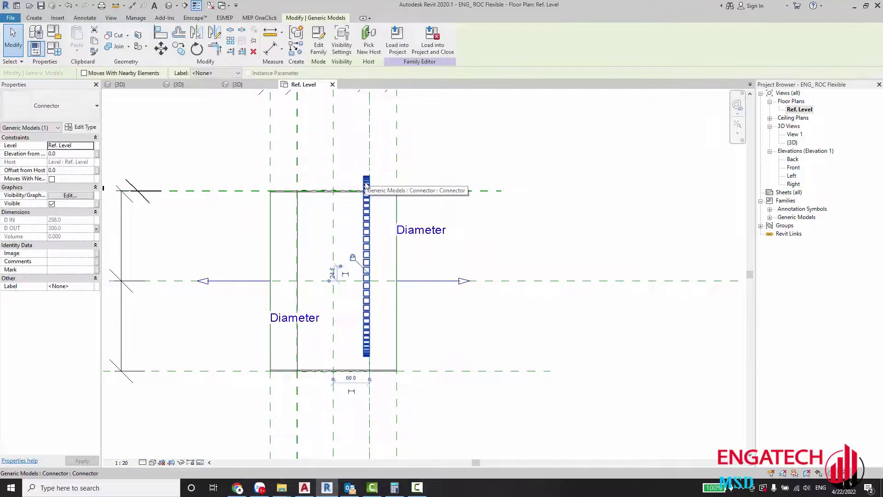
double_click(366, 185)
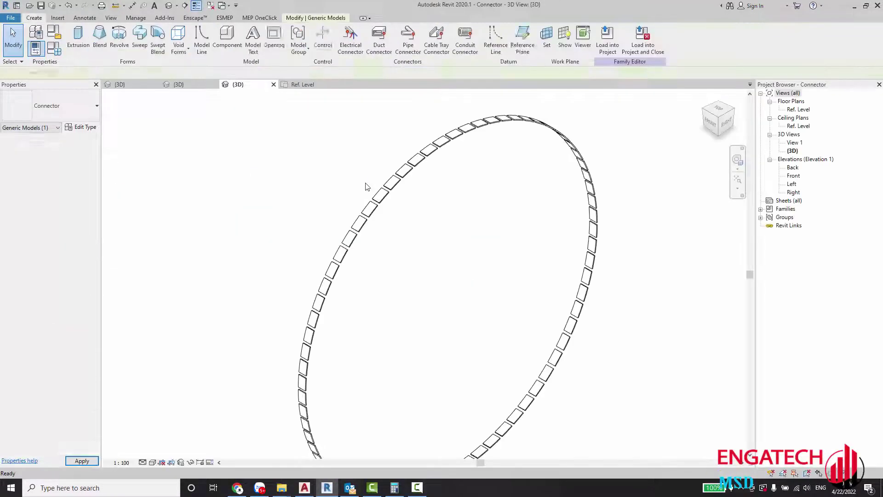
Open the Connector family's Ref. Level plan and start, then cancel, a reference line.
double_click(790, 109)
scroll(446, 276, up, 3)
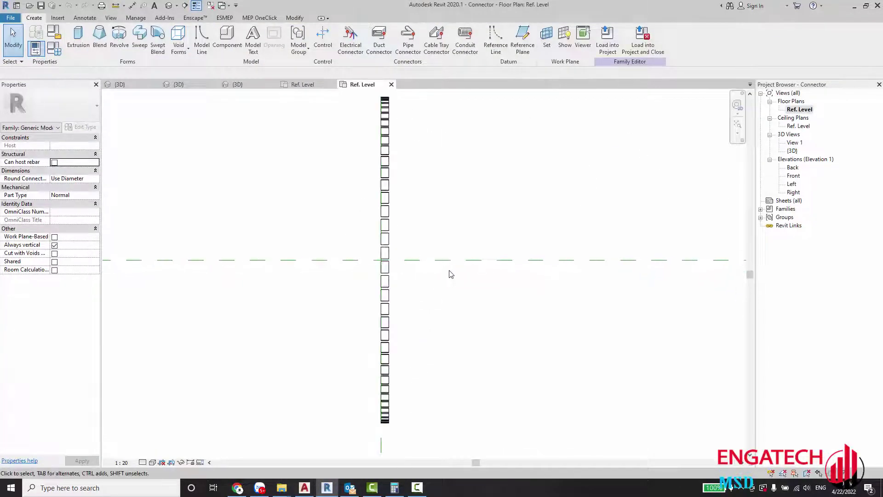
click(495, 39)
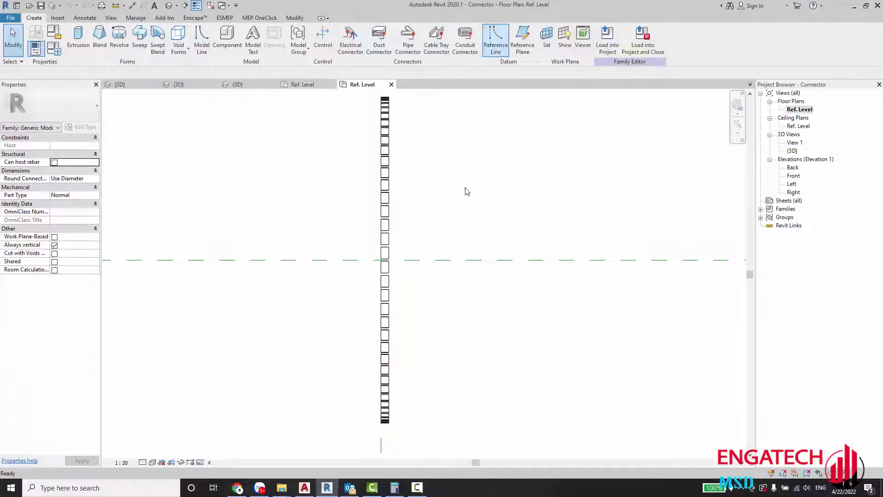
click(440, 260)
key(Escape)
key(Escape)
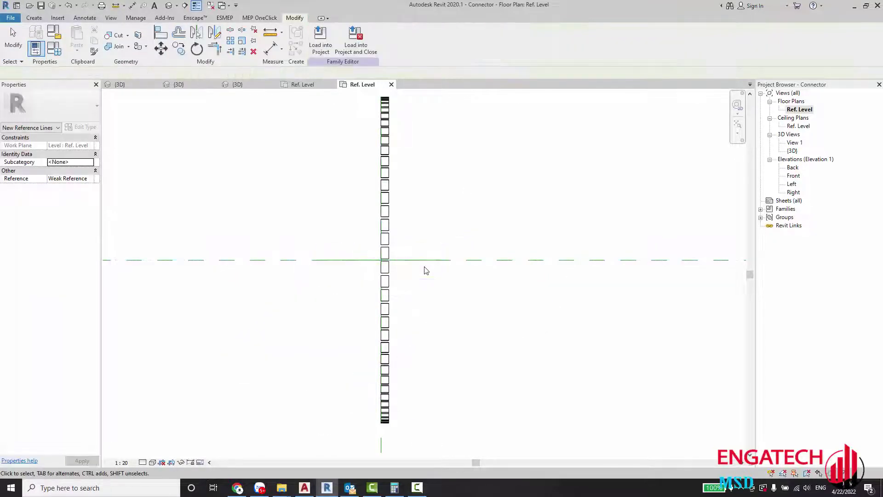
Reload the Connector family into ENG_ROC Flexible.rfa, overwriting the existing version.
click(320, 40)
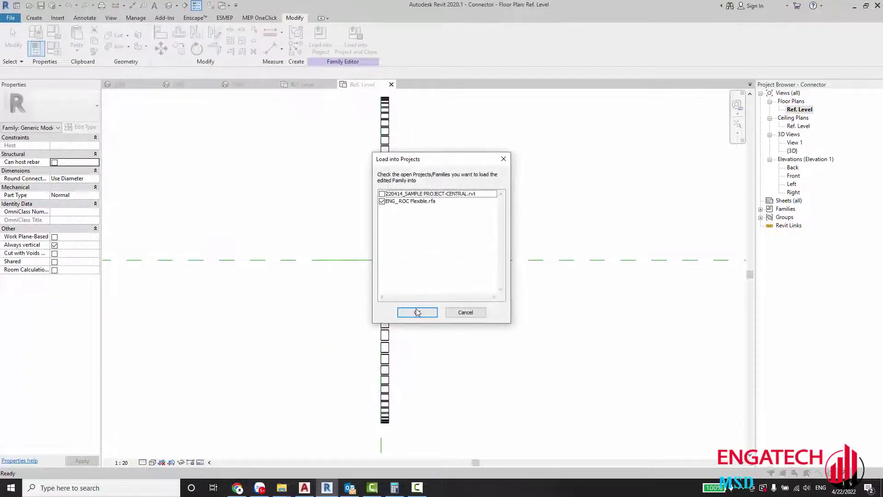
click(417, 312)
click(420, 238)
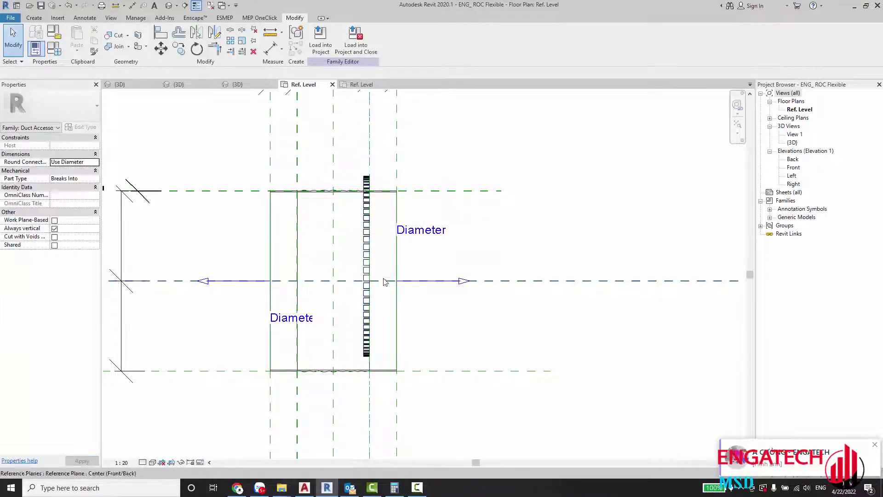
Reopen the Connector family for editing from the placed connector.
scroll(380, 278, up, 2)
click(152, 462)
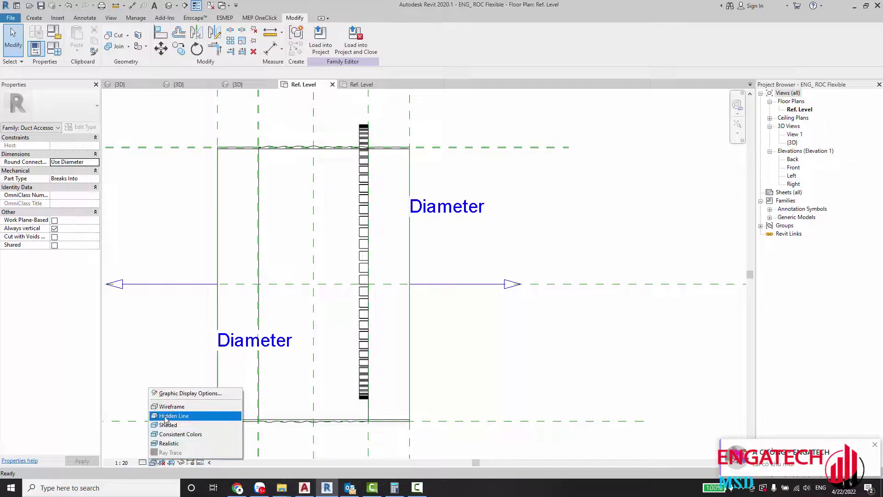
click(193, 407)
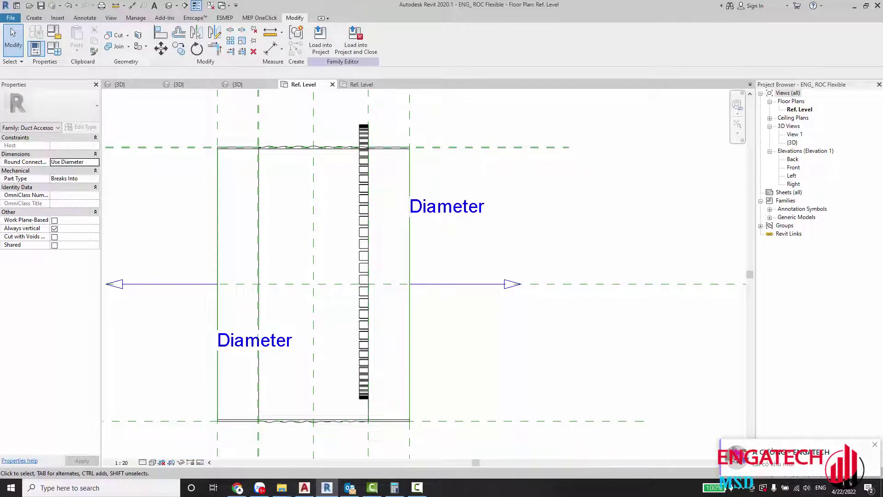
scroll(322, 221, up, 2)
scroll(373, 266, down, 1)
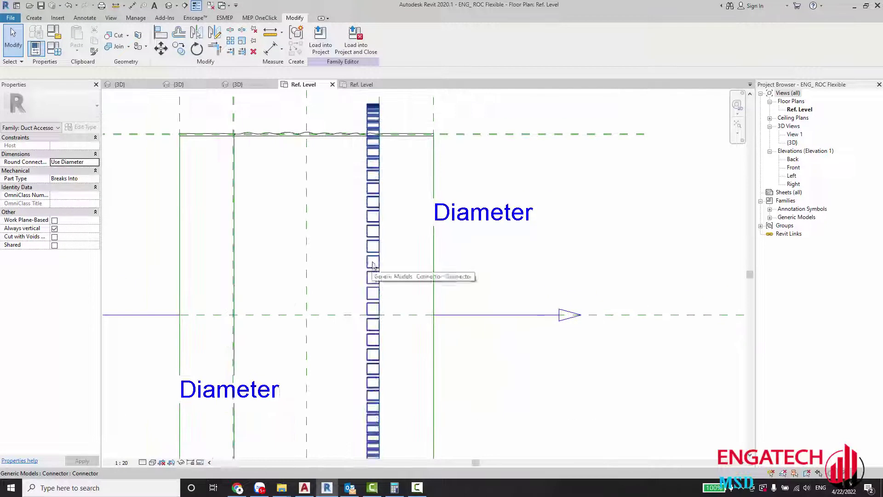
scroll(373, 266, up, 2)
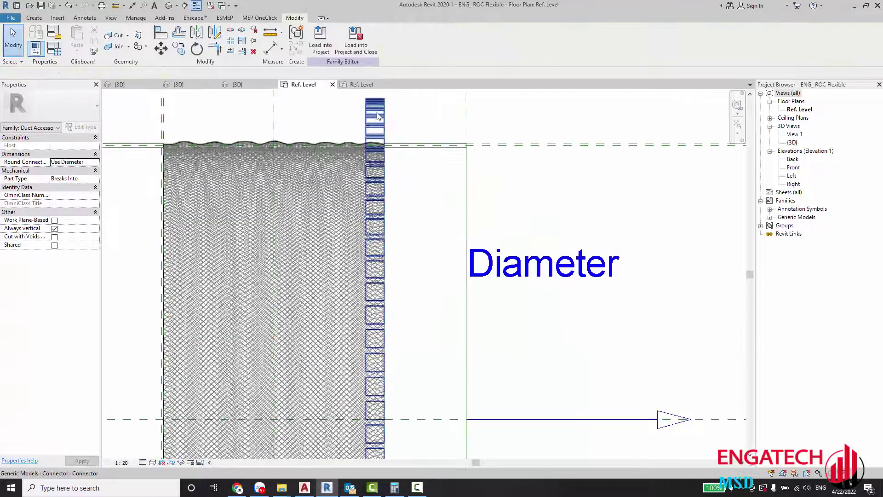
double_click(377, 116)
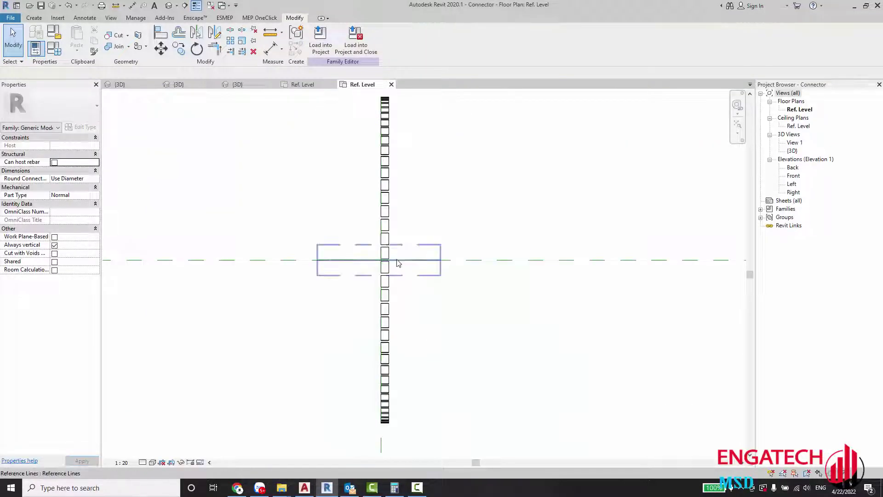
Draw a model line along the horizontal reference line of the duct family.
click(388, 260)
key(Escape)
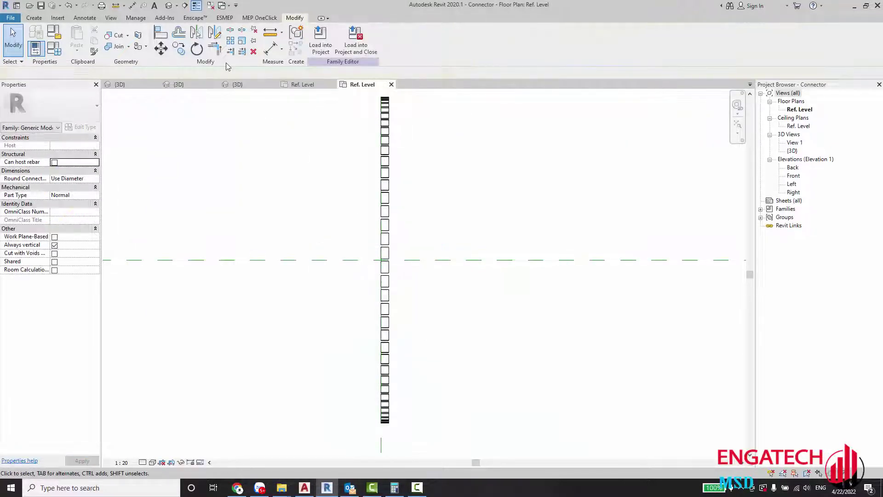
click(34, 18)
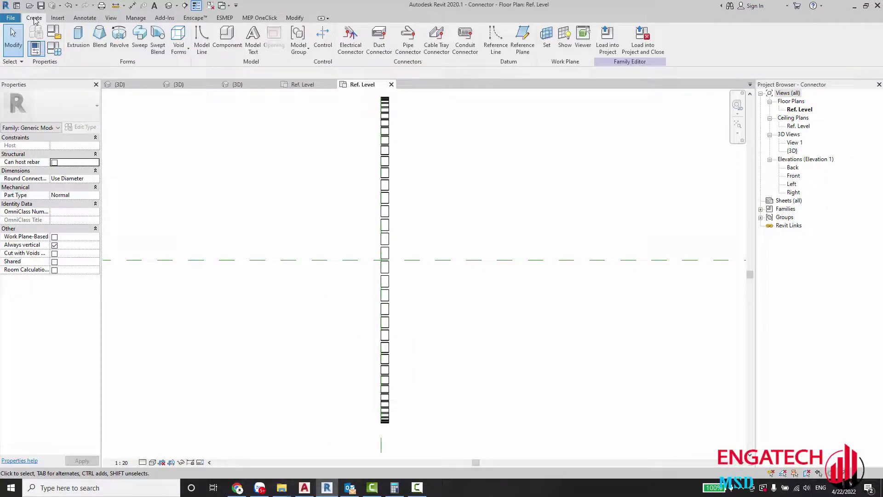
click(280, 259)
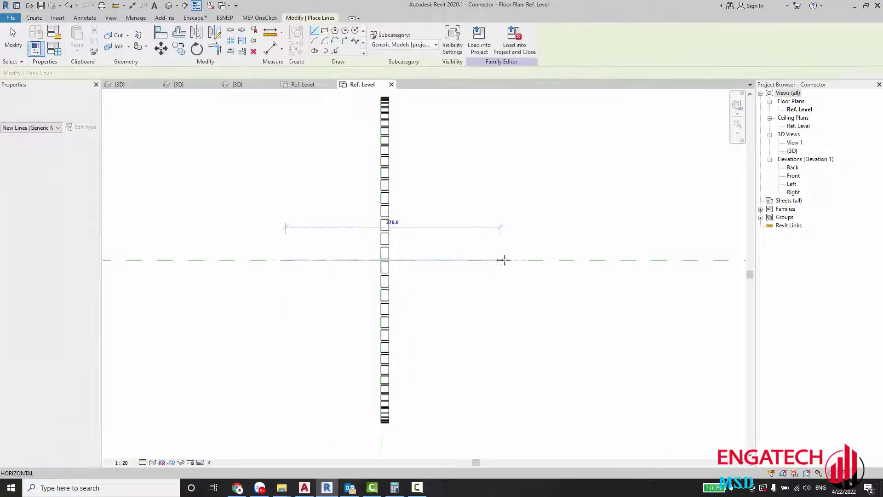
click(512, 259)
key(Escape)
key(Escape)
click(453, 287)
Reload the Connector family into ROC Flexible, overwriting it, and align the new line to the plane.
click(321, 39)
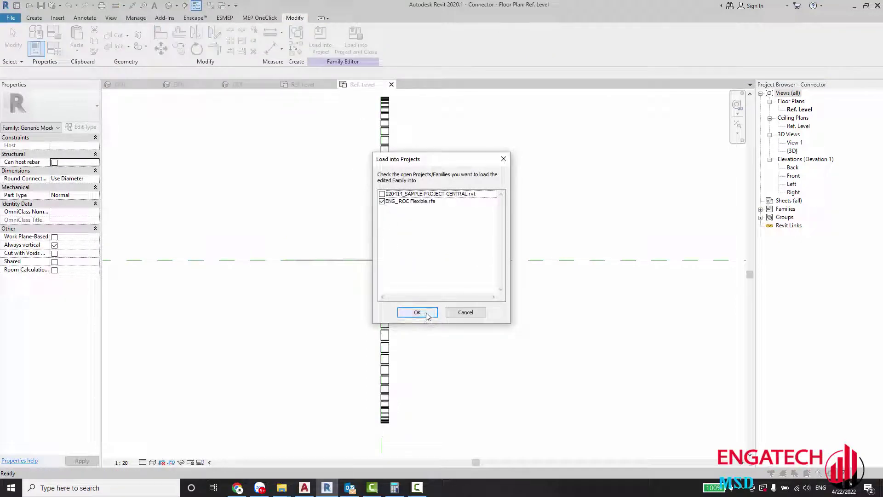
click(417, 312)
click(404, 237)
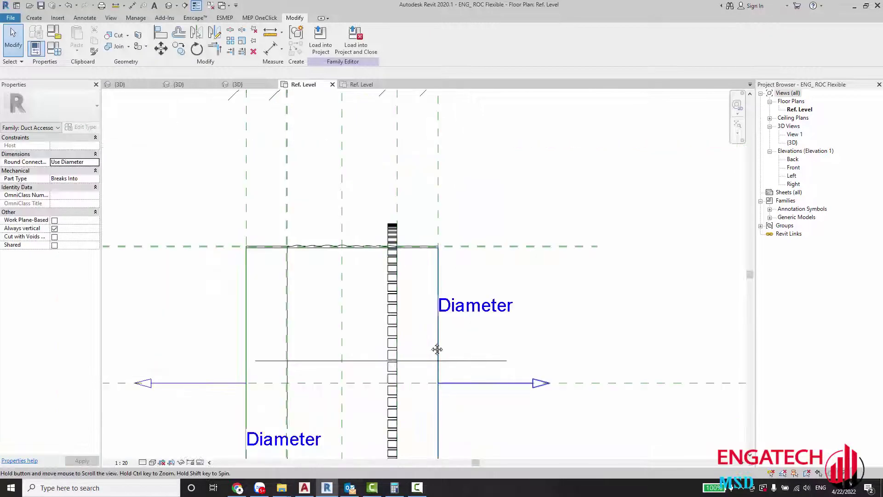
click(542, 339)
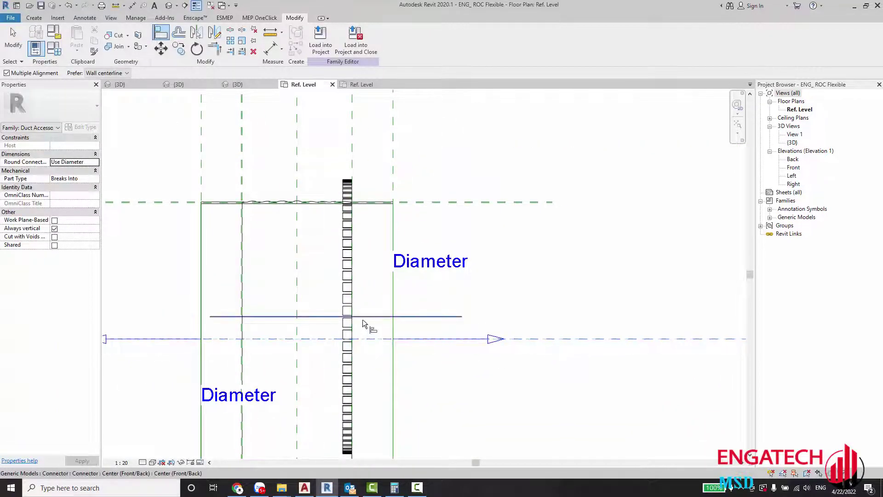
click(349, 316)
key(Escape)
key(Escape)
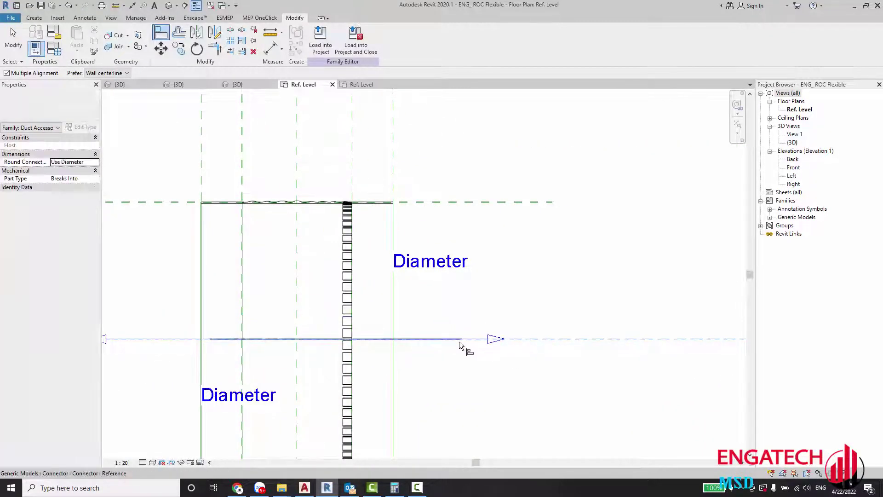
Copy the connector and paste a duplicate on the duct's left side.
scroll(460, 344, down, 2)
click(402, 301)
scroll(402, 299, up, 2)
scroll(401, 290, up, 2)
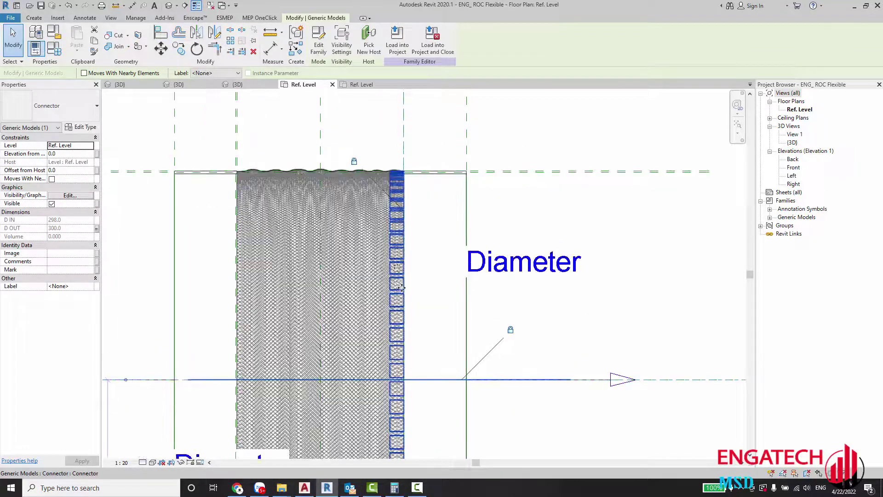
scroll(397, 261, down, 2)
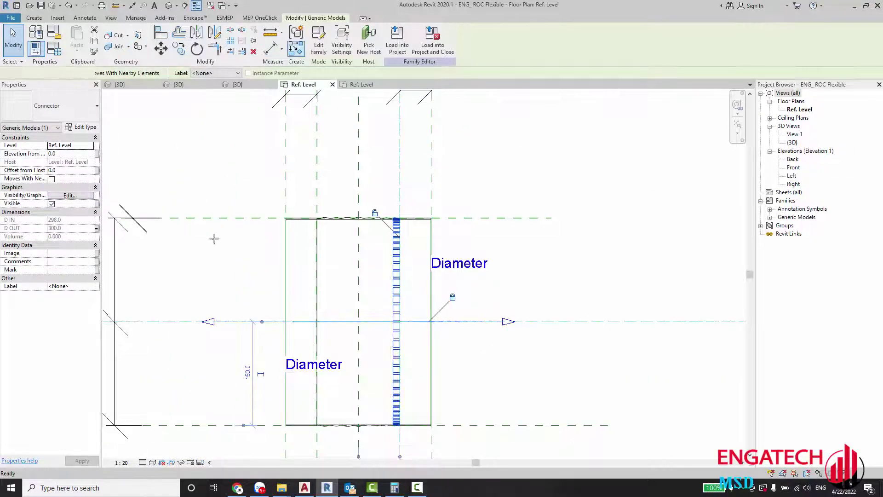
key(c)
key(s)
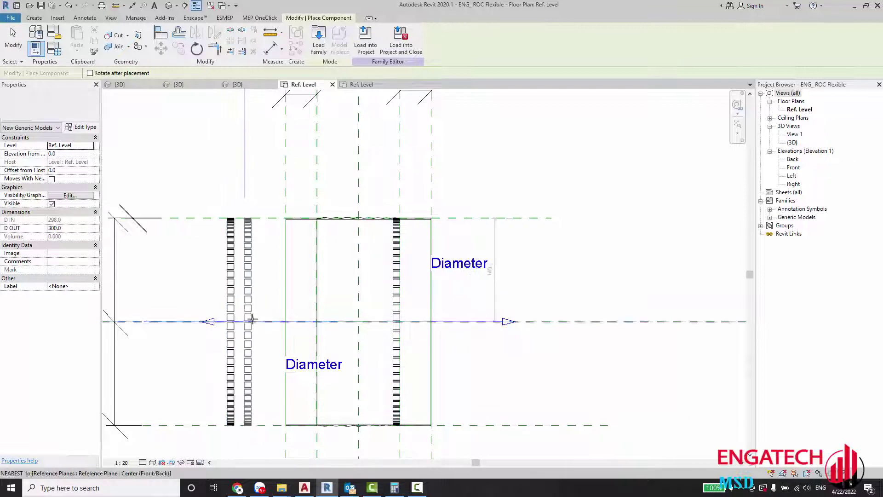
key(Escape)
click(228, 245)
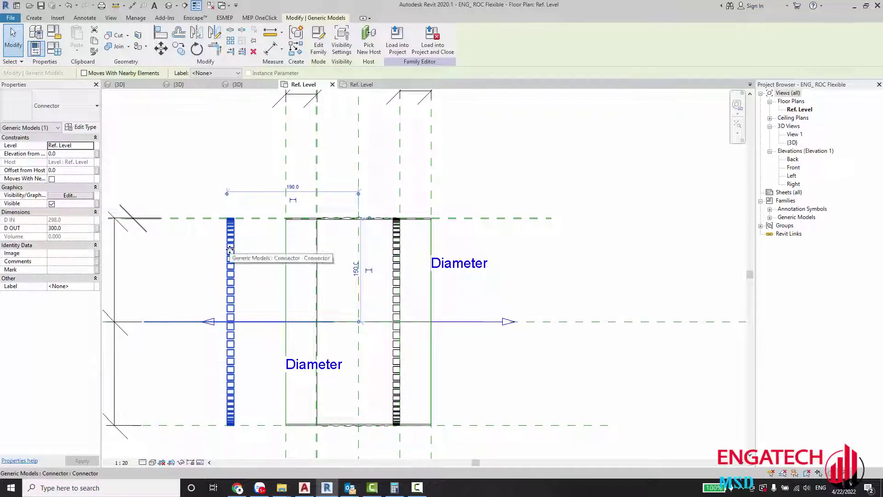
Align the left connector to the reference plane with AL and lock it.
key(a)
key(l)
click(286, 173)
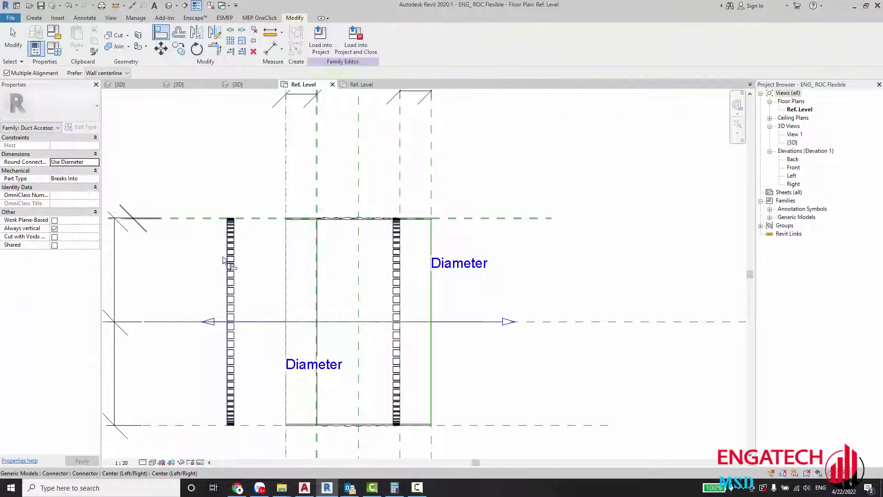
click(230, 257)
click(302, 290)
key(Escape)
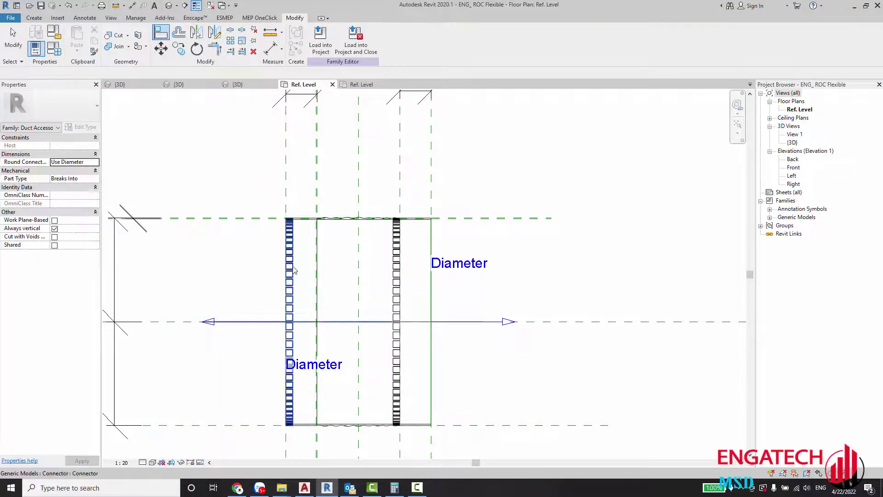
click(294, 270)
key(Escape)
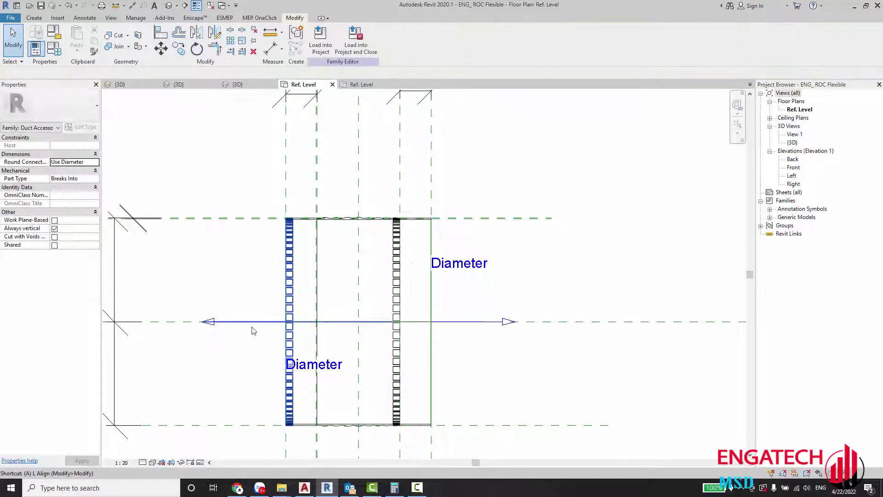
key(a)
key(l)
click(251, 324)
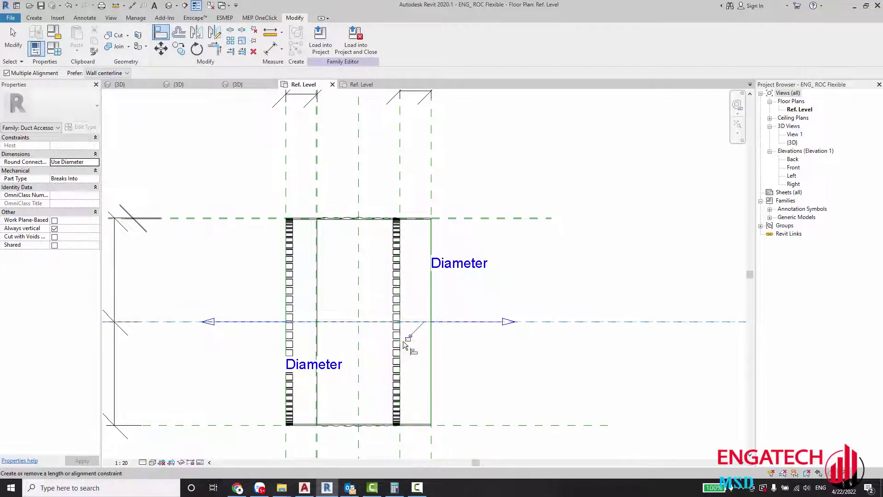
key(Escape)
Nudge the left connector, dismiss the constraint warning, and align it to the duct body's edge.
scroll(290, 270, up, 3)
click(290, 269)
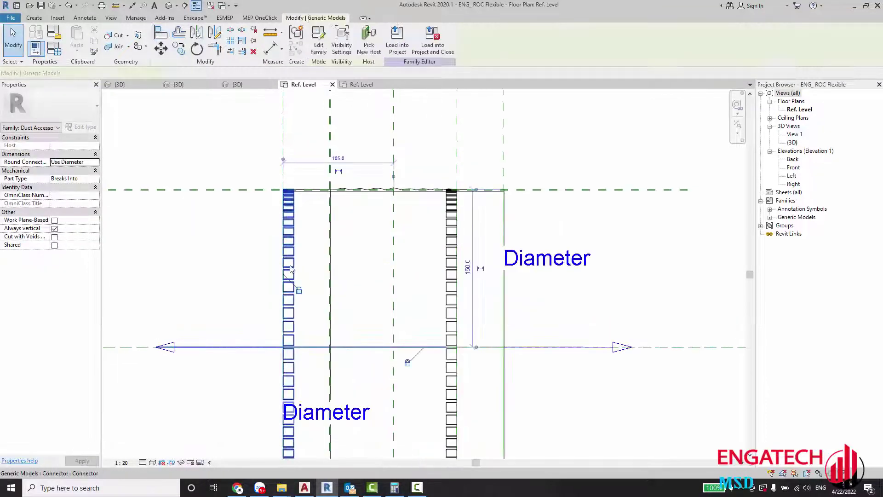
drag(290, 269, 293, 269)
click(701, 467)
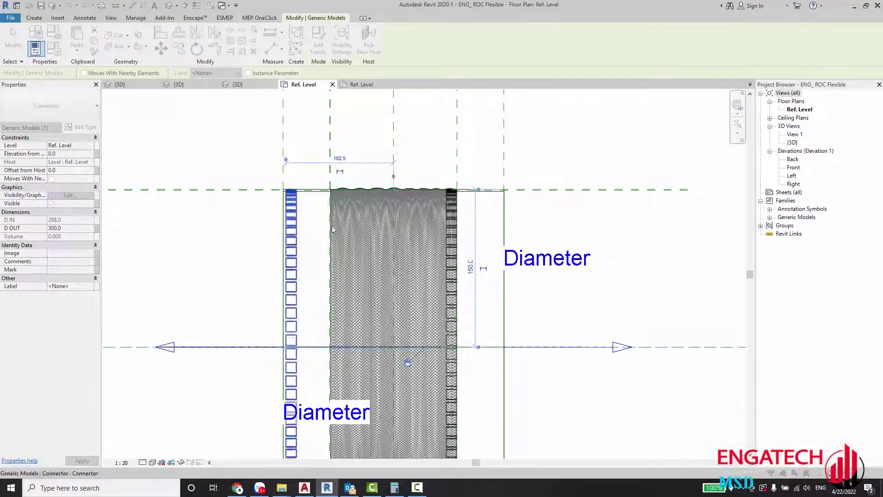
scroll(336, 260, up, 5)
key(l)
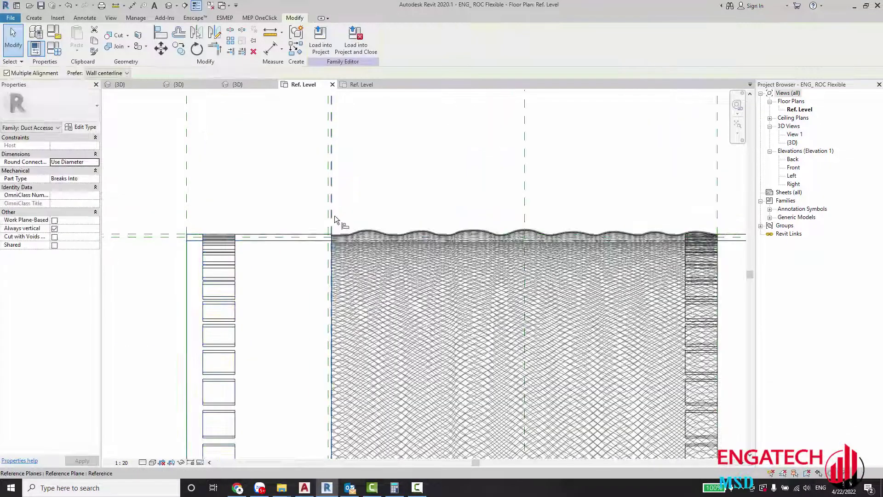
click(204, 266)
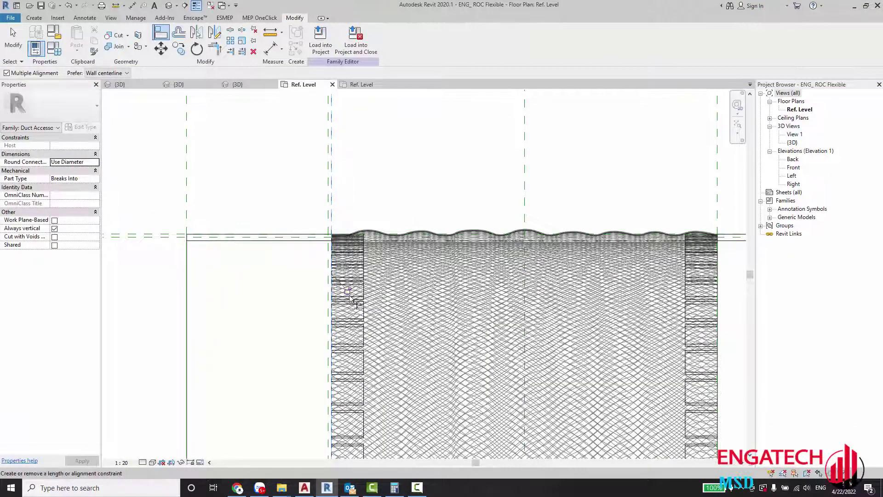
scroll(477, 400, down, 3)
key(Escape)
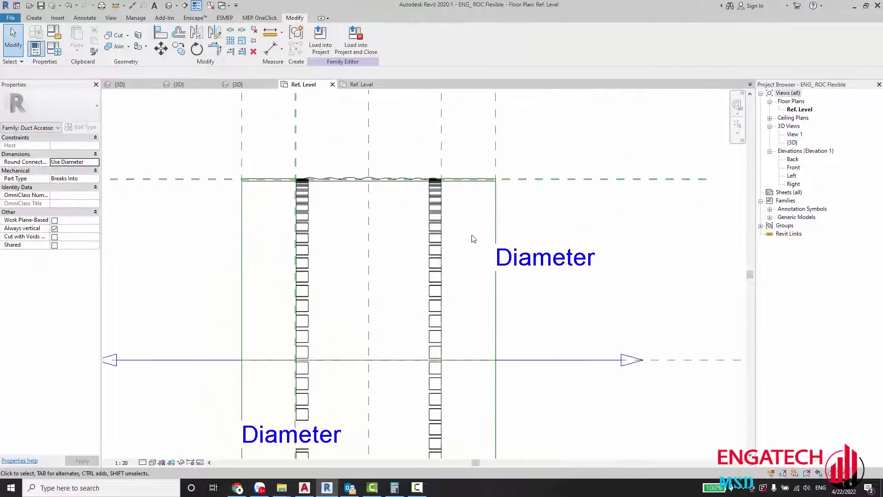
In the default 3D view, associate the connector's D OUT with the D Out family parameter.
click(172, 8)
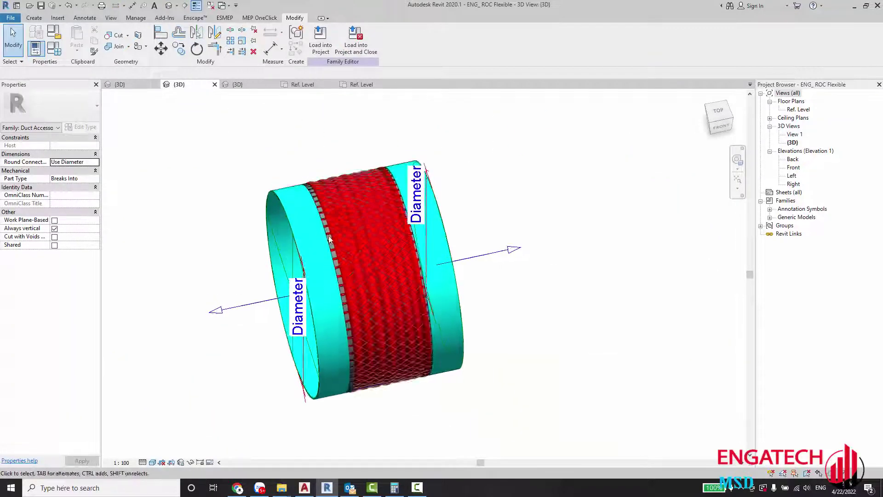
scroll(385, 294, up, 5)
shift+middle_drag(386, 294, 375, 266)
scroll(347, 247, down, 2)
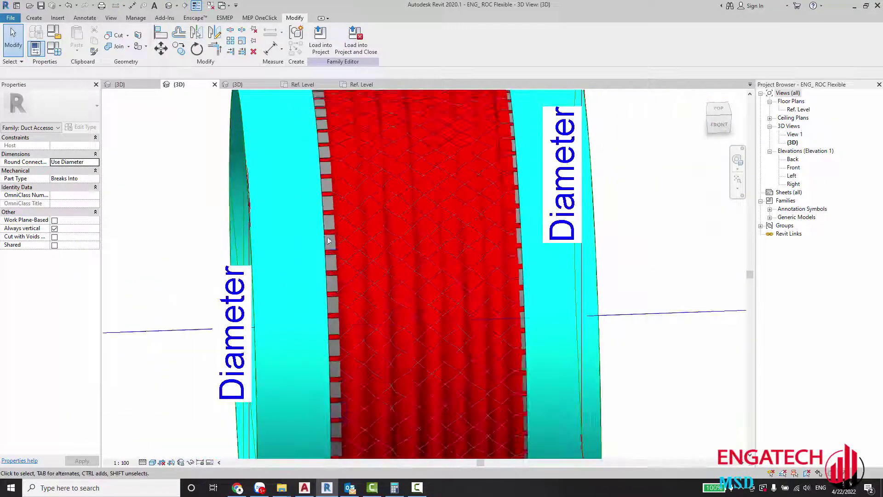
scroll(327, 233, up, 2)
click(327, 233)
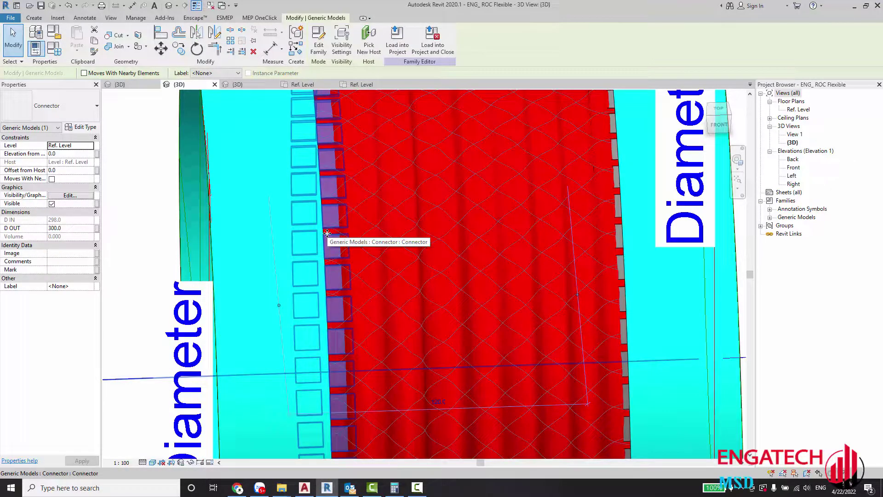
click(97, 228)
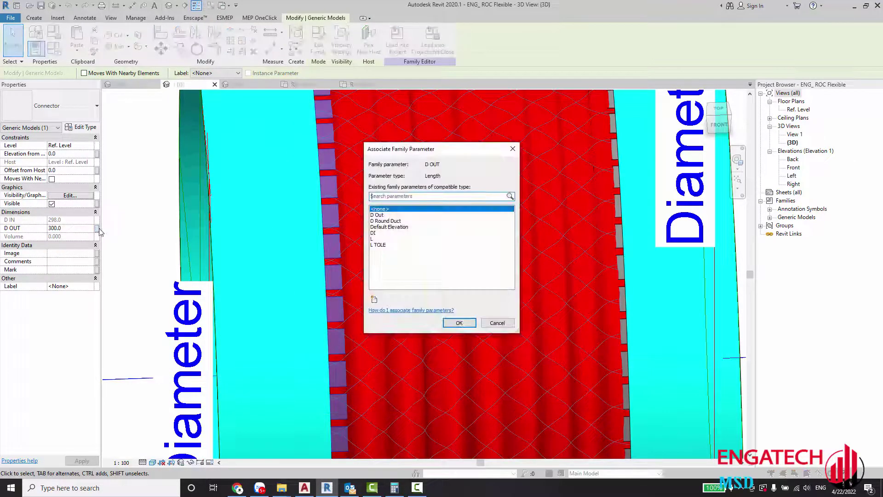
click(384, 215)
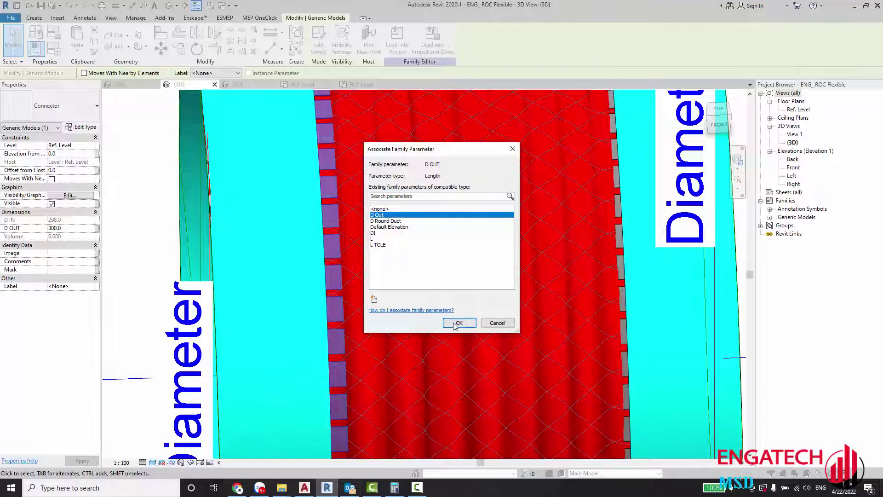
click(455, 322)
Orbit to an angled view and open the nested Connector family for editing.
scroll(420, 345, down, 3)
scroll(373, 314, down, 2)
shift+middle_drag(484, 323, 445, 282)
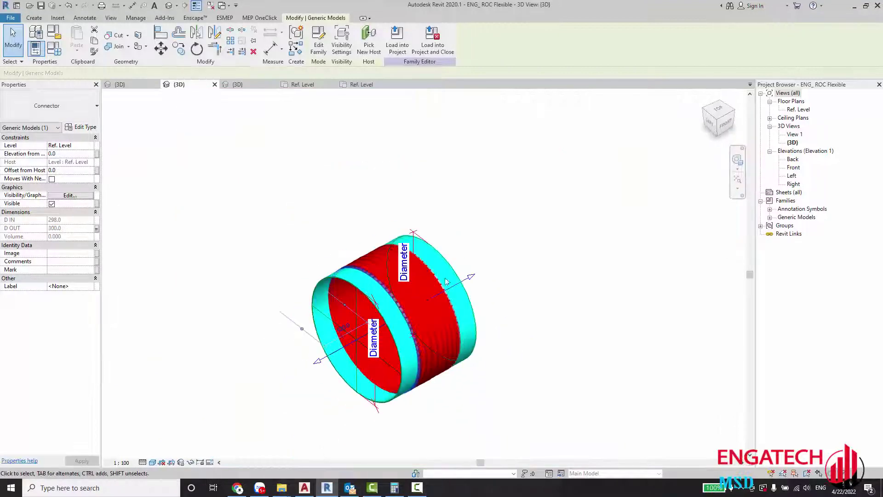
scroll(437, 283, up, 2)
scroll(405, 284, up, 2)
scroll(378, 285, up, 3)
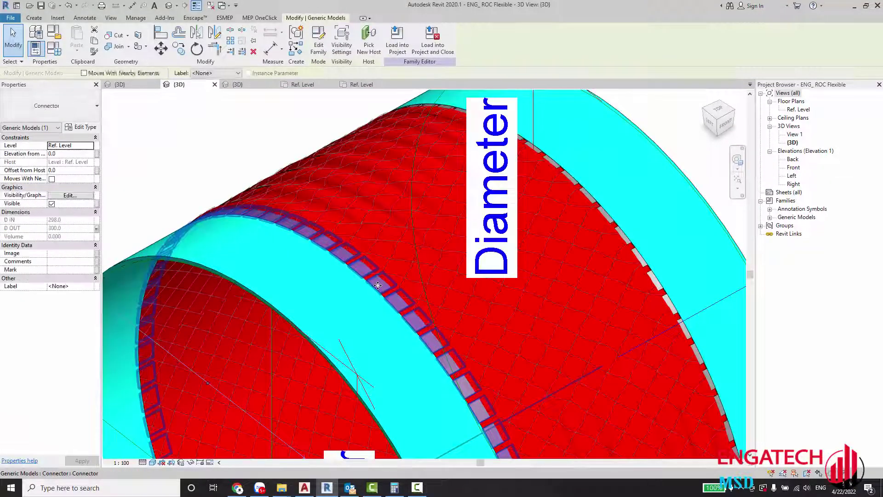
double_click(378, 285)
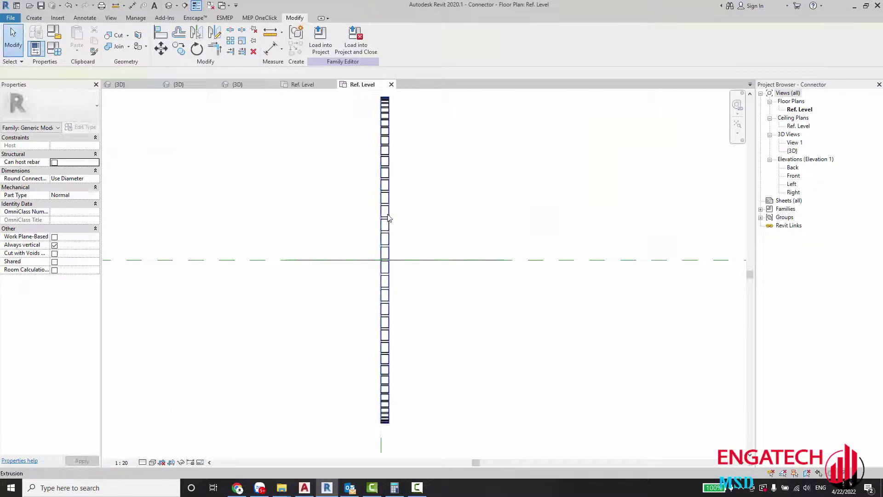
Select the connector extrusion and change its Extrusion End value.
scroll(388, 218, up, 4)
click(375, 247)
scroll(649, 229, down, 4)
click(649, 228)
scroll(367, 238, up, 2)
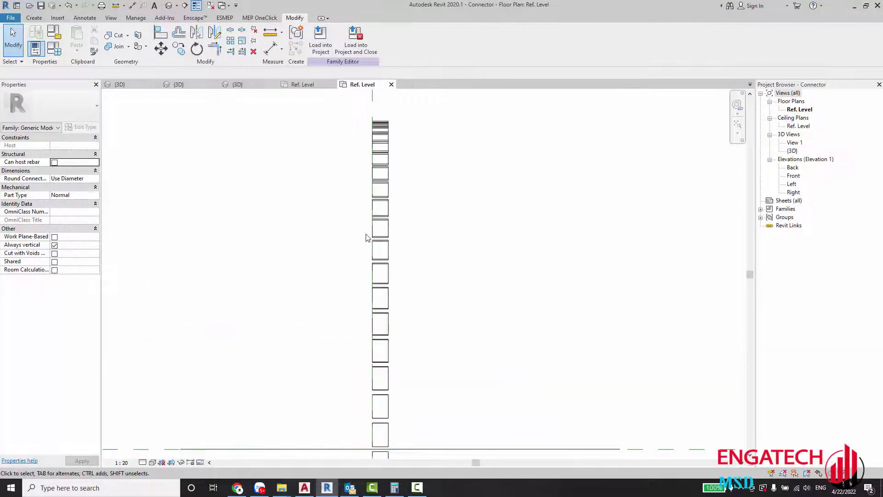
scroll(388, 217, up, 3)
click(396, 216)
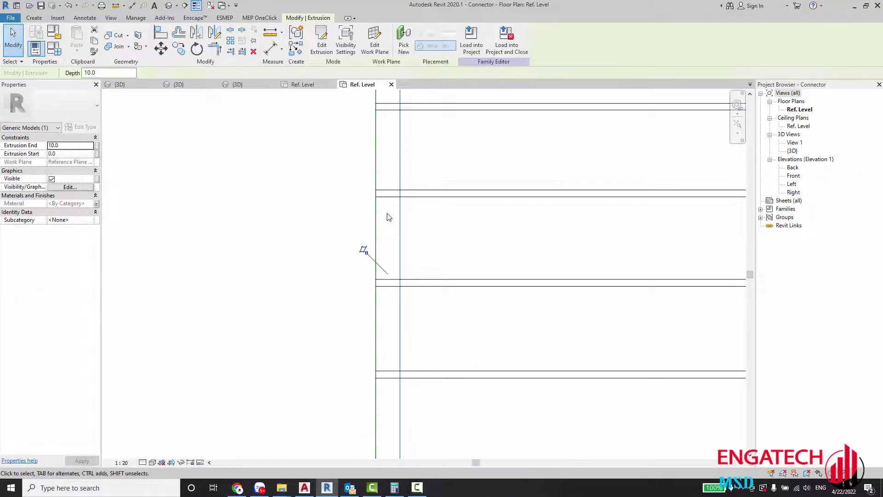
click(263, 263)
scroll(411, 238, down, 4)
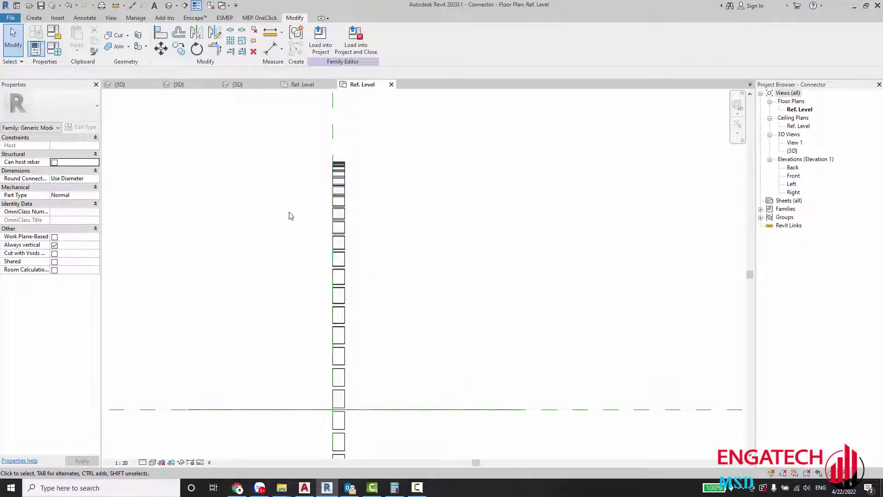
click(341, 186)
click(75, 144)
text(5)
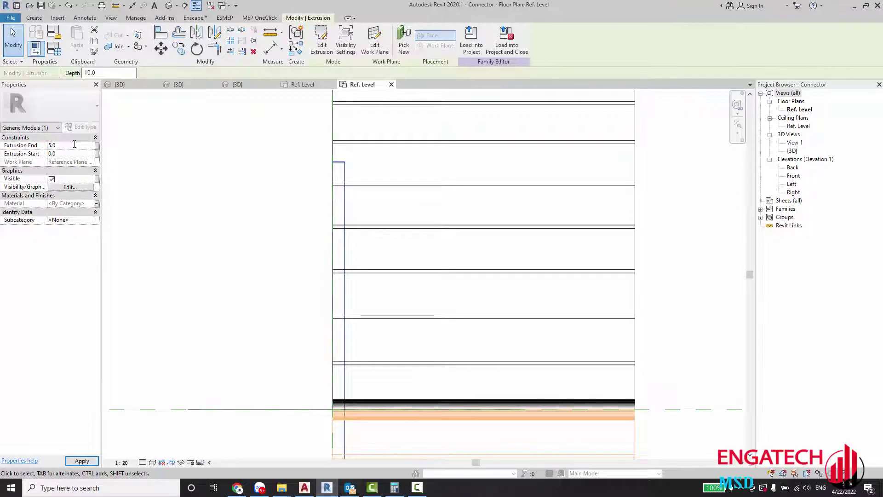
click(265, 199)
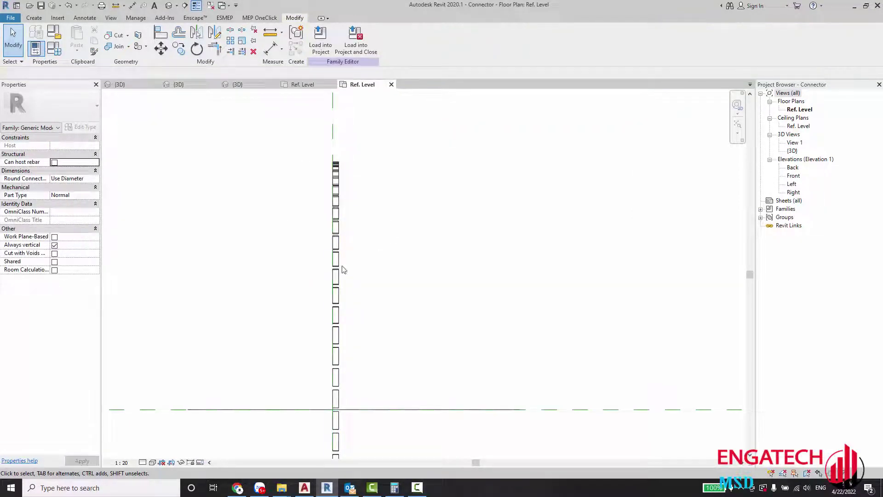
Link the extrusion's Extrusion End to a new family parameter H.
click(334, 238)
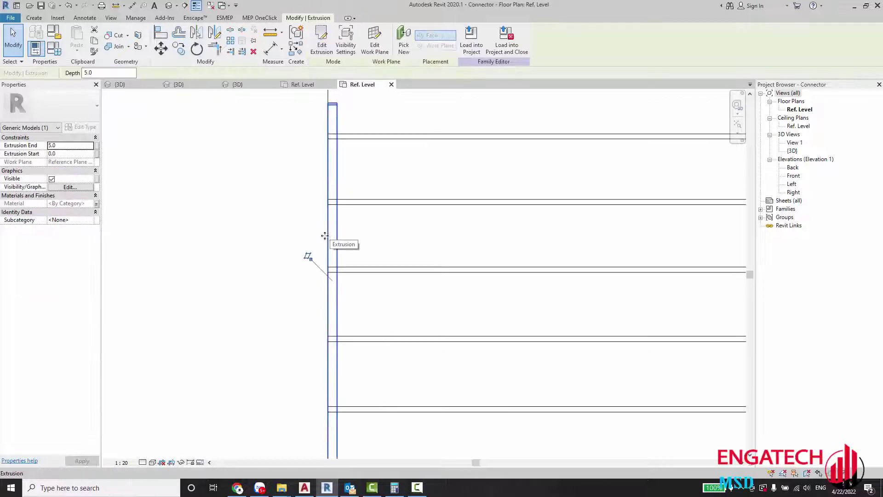
click(96, 145)
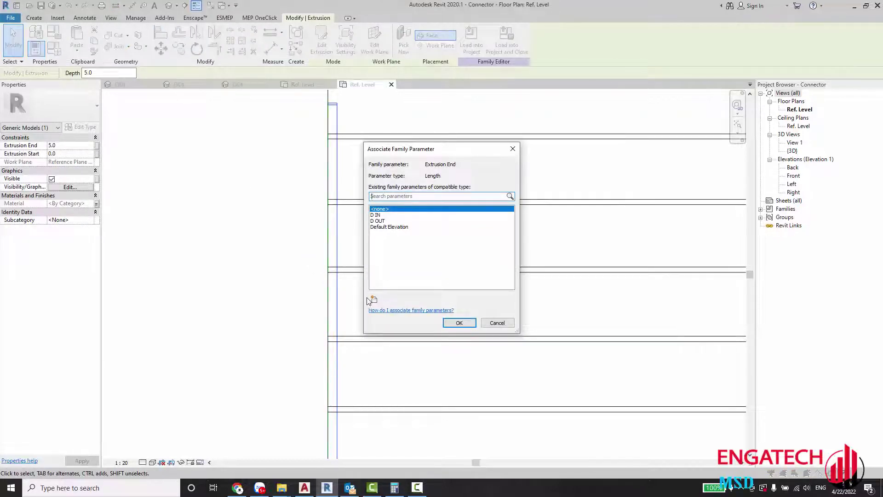
click(372, 300)
text(H)
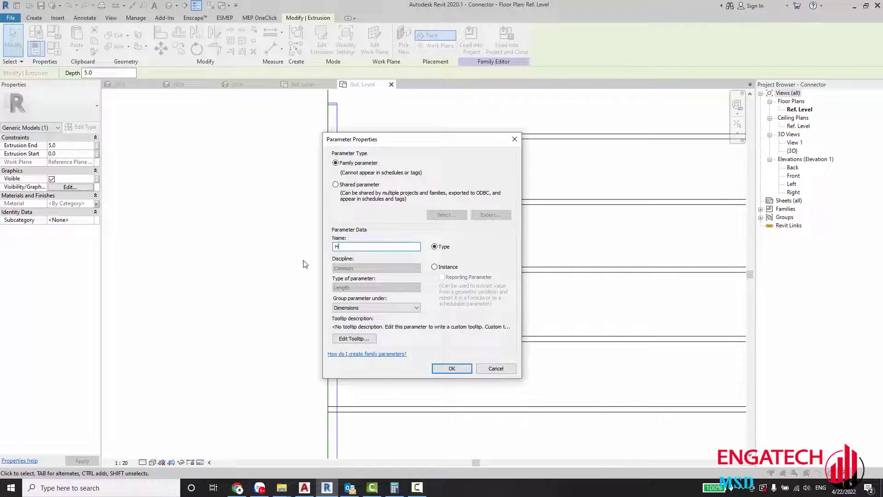
click(450, 368)
click(451, 322)
click(207, 226)
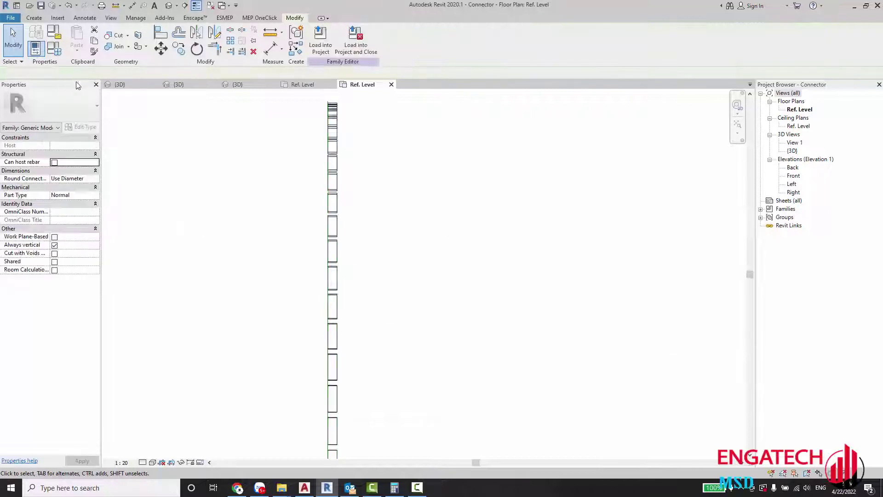
Review D IN, D OUT and H in Family Types, then choose Load into Project.
click(55, 51)
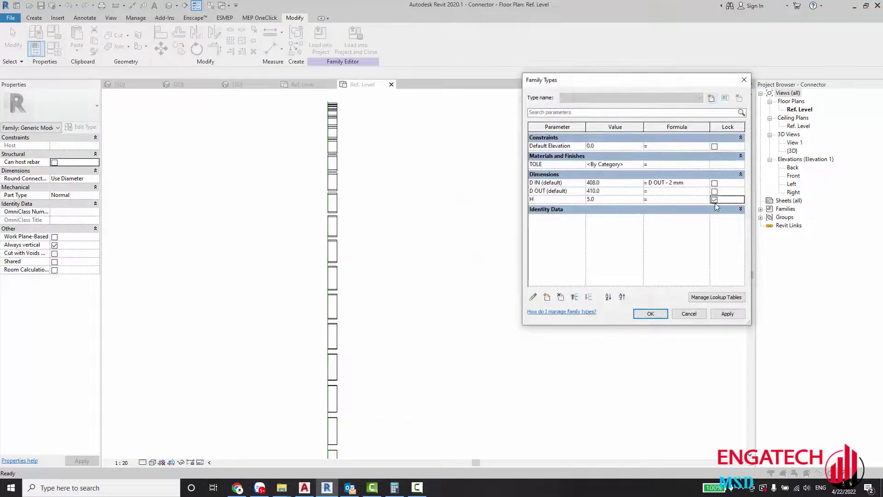
key(Return)
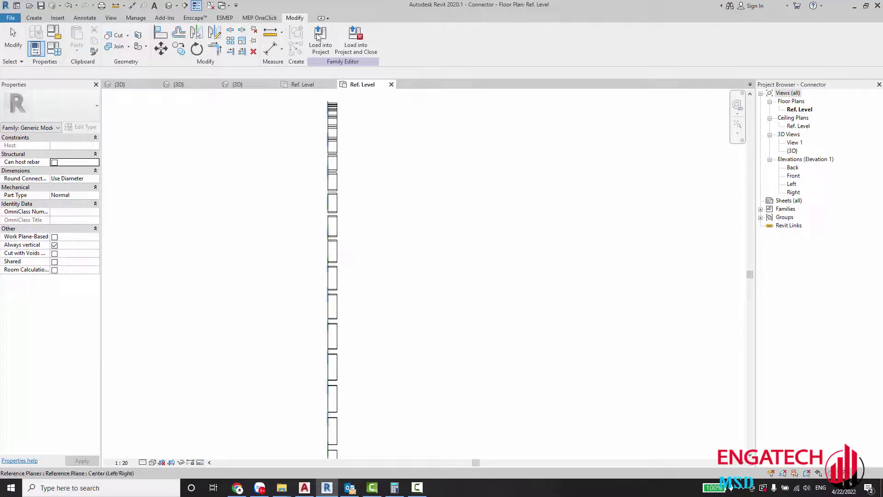
click(320, 45)
Load the Connector into ENG_ROC Flexible, overwriting the existing version.
click(423, 312)
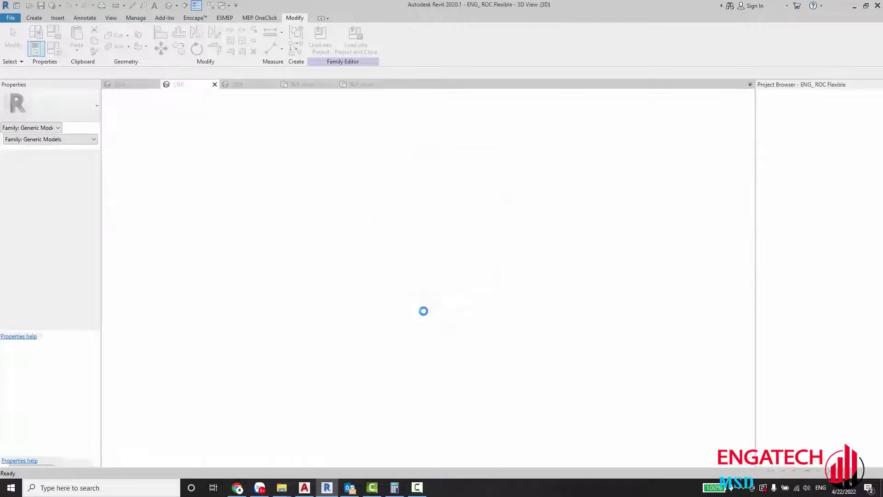
click(420, 243)
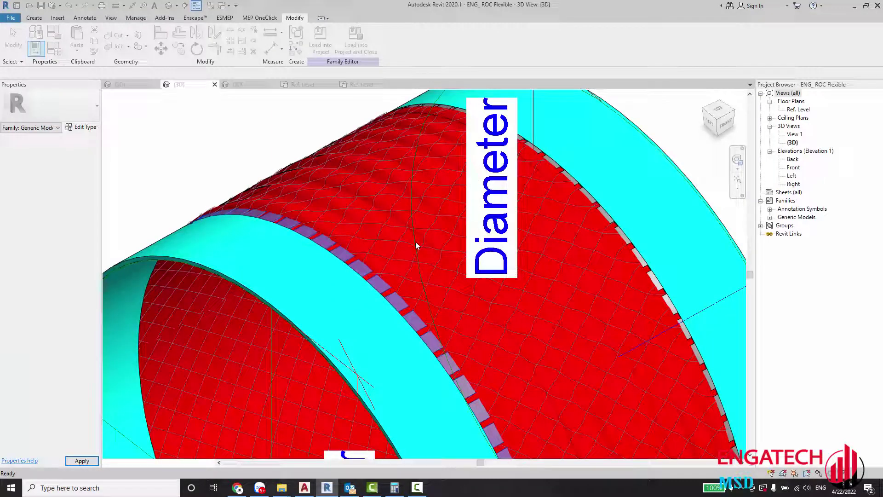
click(411, 242)
shift+middle_drag(411, 242, 399, 252)
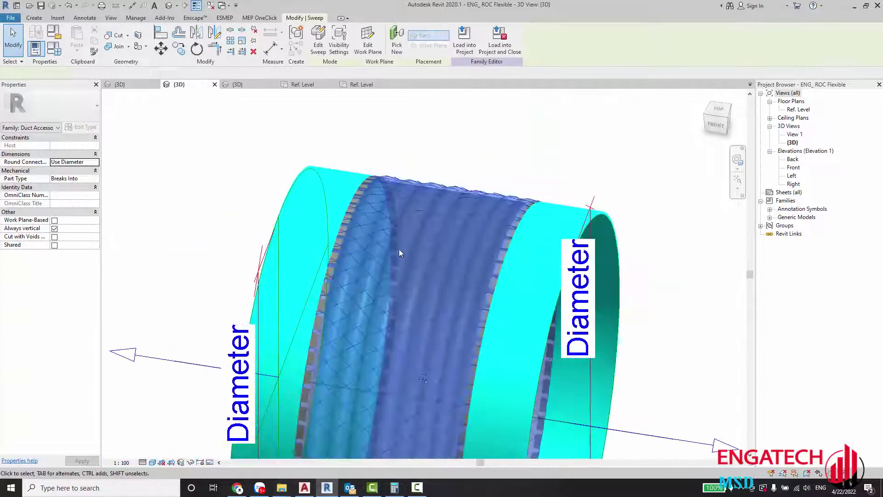
key(Escape)
scroll(363, 184, up, 3)
Check the connector's type properties show H at 5.0, then select the left connector.
click(563, 302)
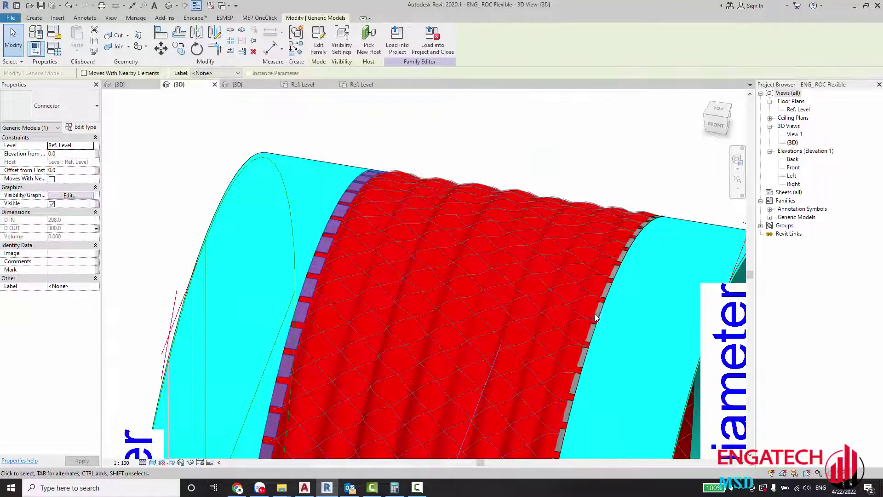
shift+middle_drag(596, 317, 596, 310)
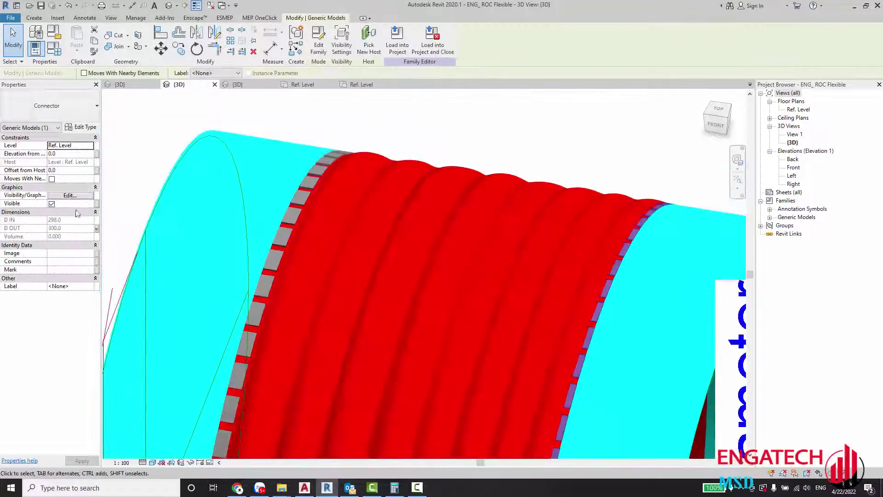
click(91, 130)
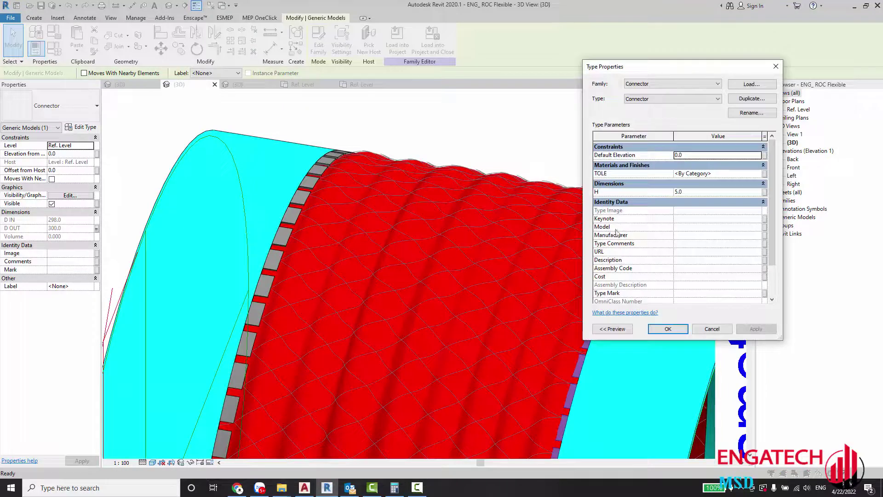
click(667, 328)
scroll(572, 315, down, 5)
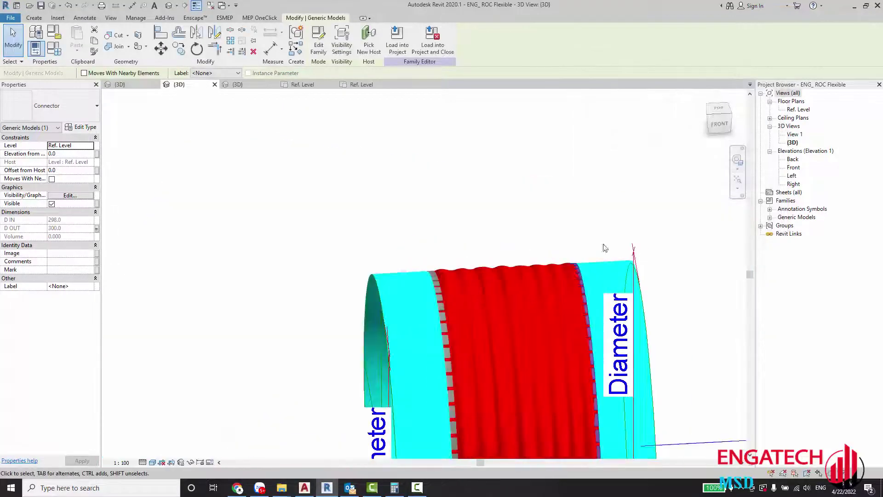
key(Escape)
mouse_move(573, 315)
shift+middle_down()
mouse_move(463, 266)
mouse_move(528, 251)
shift+middle_up()
scroll(576, 296, up, 5)
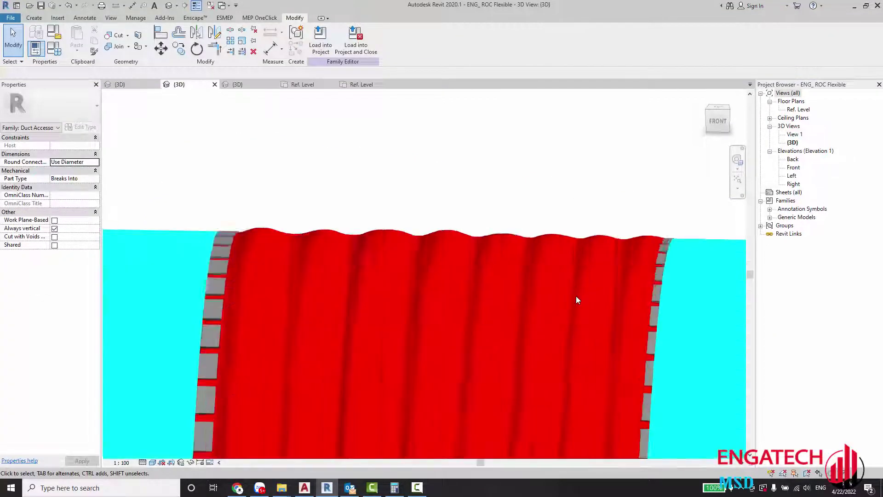
scroll(474, 311, down, 3)
scroll(354, 286, up, 2)
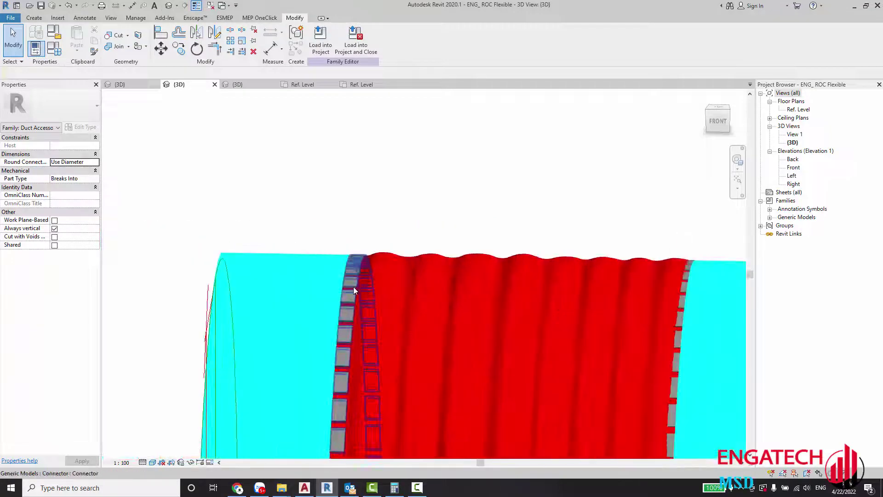
click(354, 287)
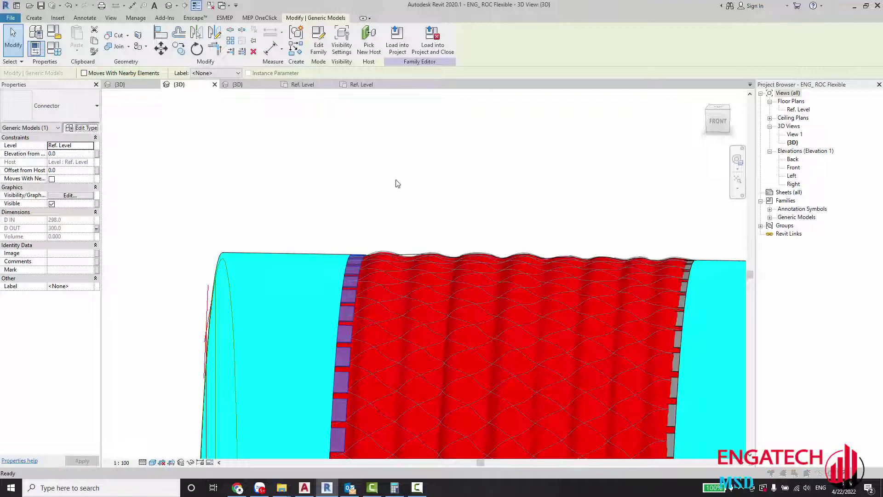
Associate the connector's TOLE material parameter with the family's Tole parameter.
click(764, 173)
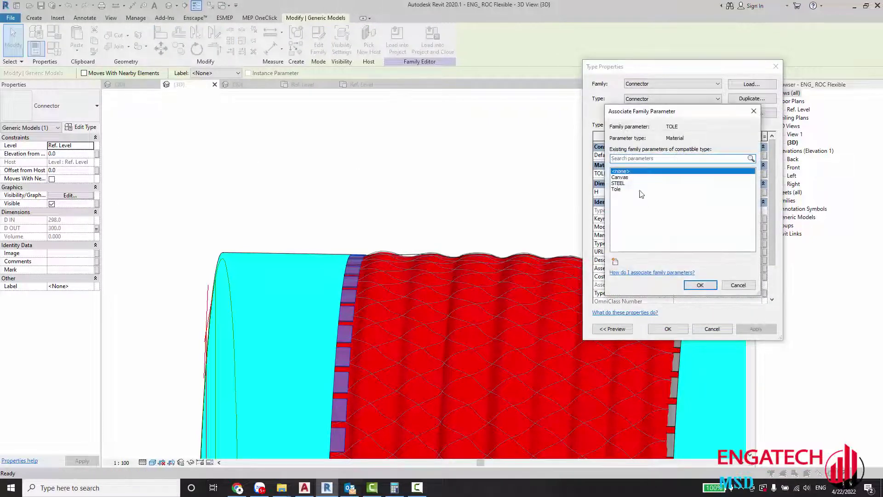
click(618, 189)
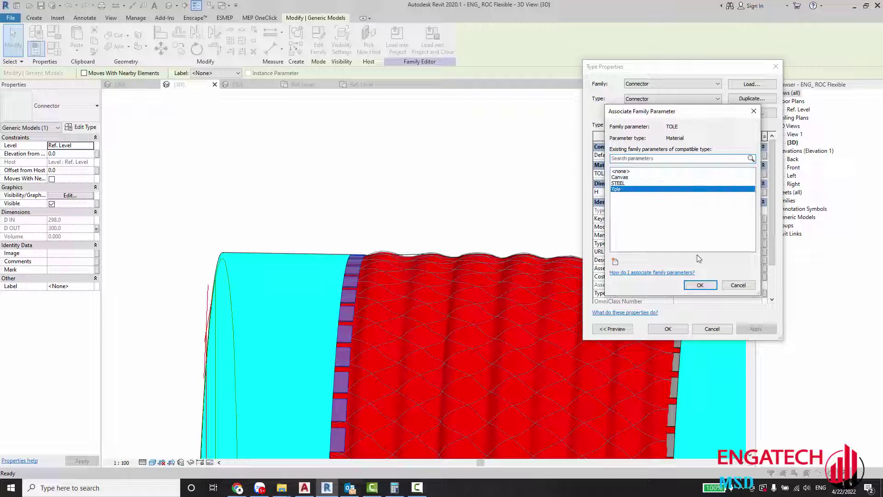
click(699, 285)
click(668, 328)
click(467, 206)
Orbit to a straight front view of the duct and pick the Left elevation.
scroll(536, 288, down, 2)
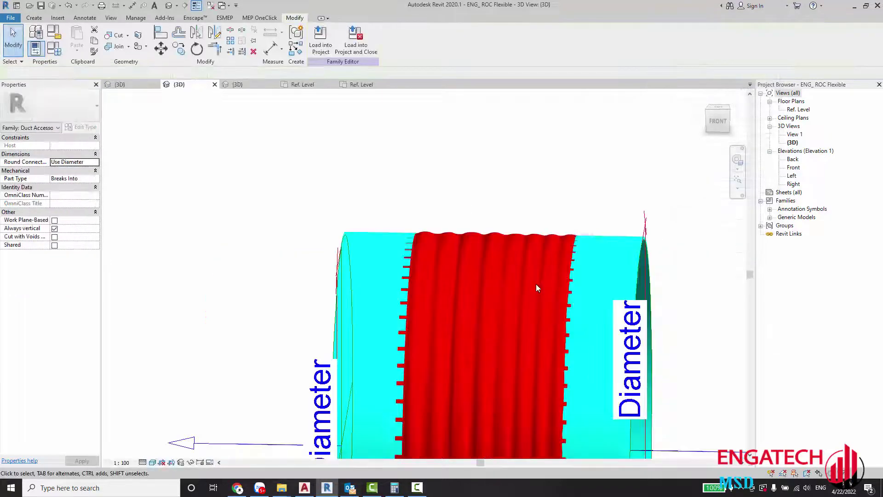
shift+middle_drag(536, 288, 548, 319)
scroll(548, 319, up, 1)
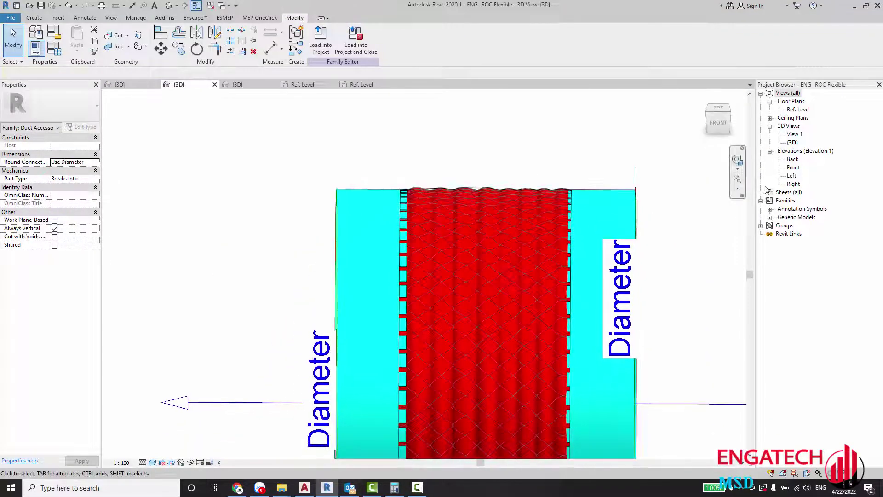
click(791, 177)
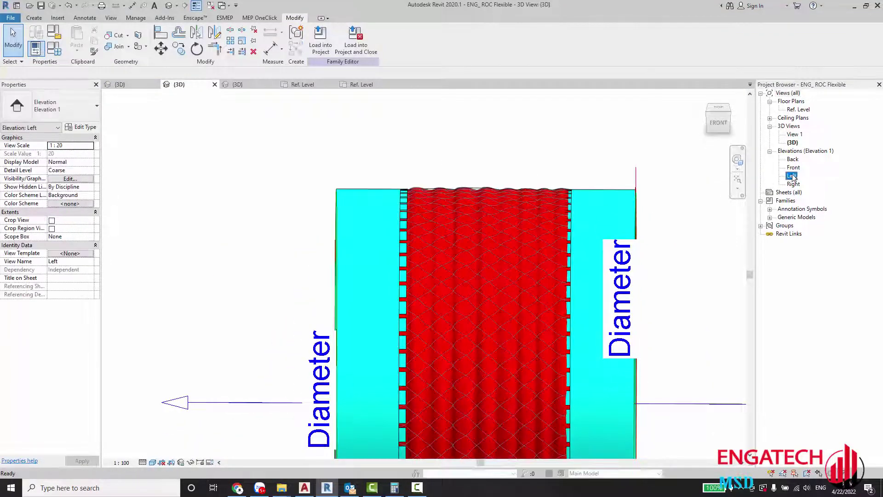
Enter profile editing for the corrugated sweep in the Back elevation.
click(526, 186)
double_click(477, 193)
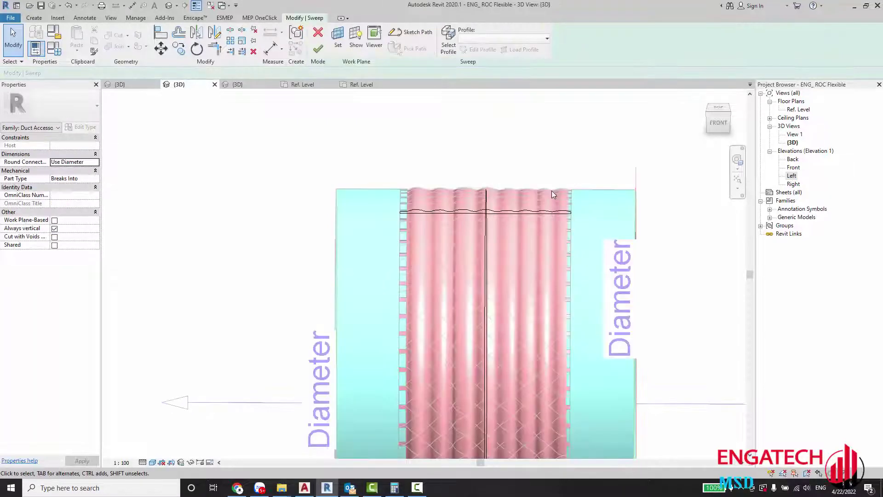
double_click(478, 213)
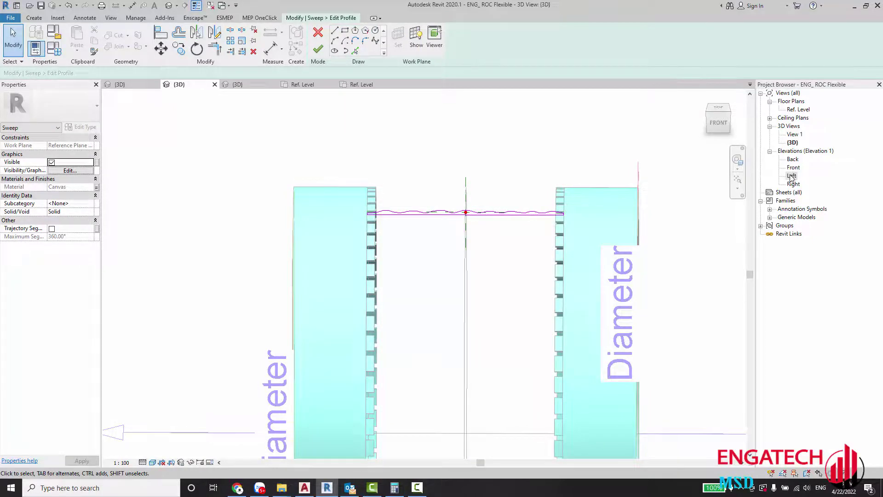
double_click(792, 160)
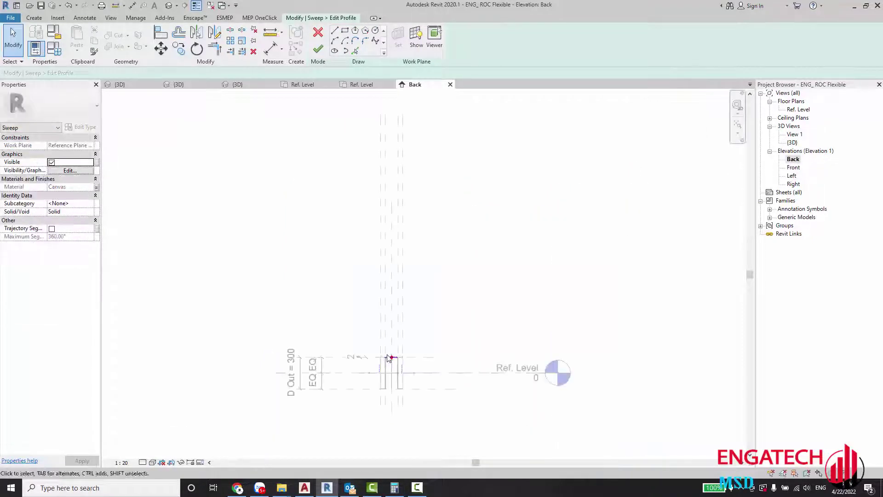
Drag the wave spline's end point down onto the reference line.
scroll(389, 358, up, 3)
scroll(394, 357, up, 3)
scroll(460, 343, up, 3)
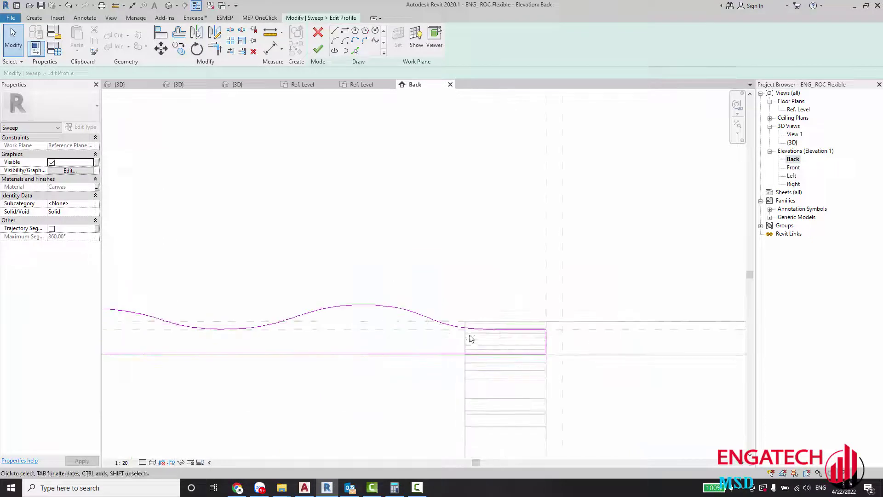
scroll(464, 333, down, 2)
middle_drag(408, 345, 560, 326)
scroll(538, 326, down, 3)
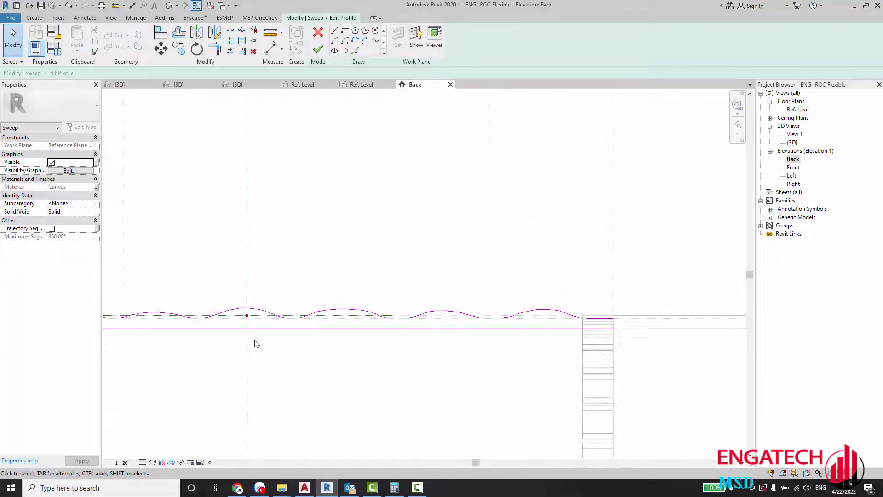
middle_drag(256, 344, 577, 327)
scroll(440, 302, up, 2)
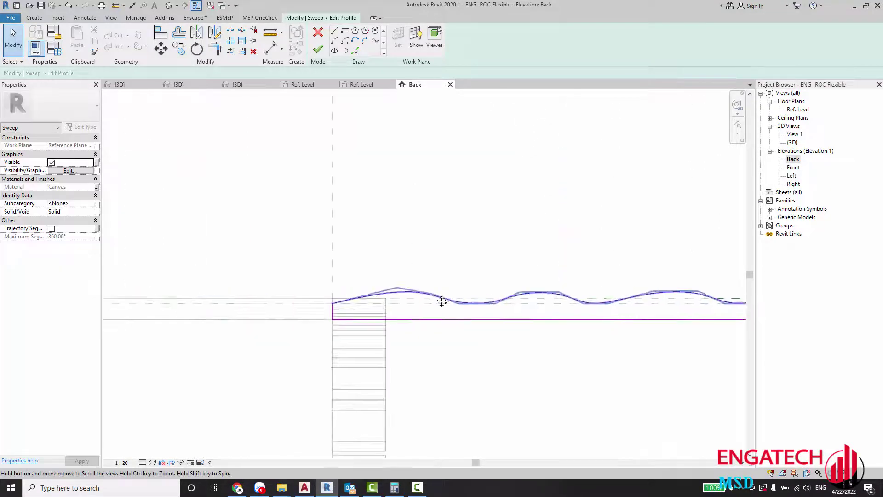
click(376, 295)
scroll(376, 294, up, 2)
drag(463, 271, 475, 331)
scroll(351, 309, down, 2)
scroll(365, 302, down, 1)
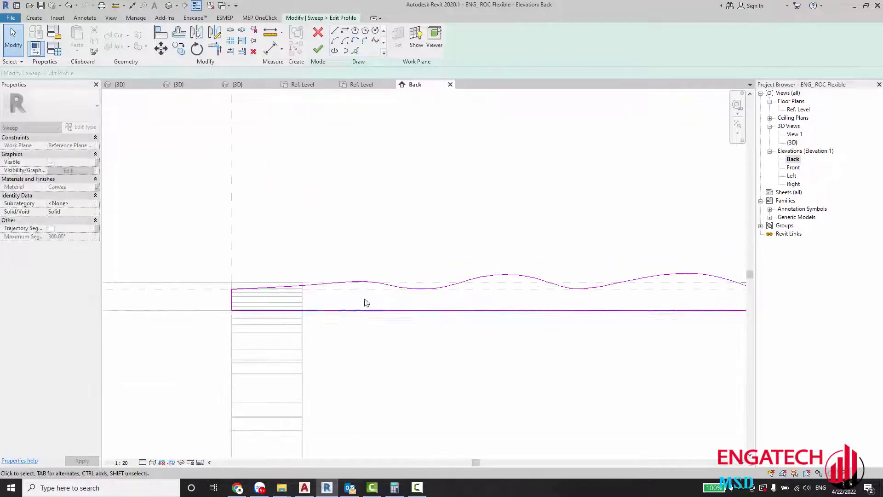
scroll(252, 299, up, 2)
scroll(252, 299, up, 1)
scroll(294, 274, up, 1)
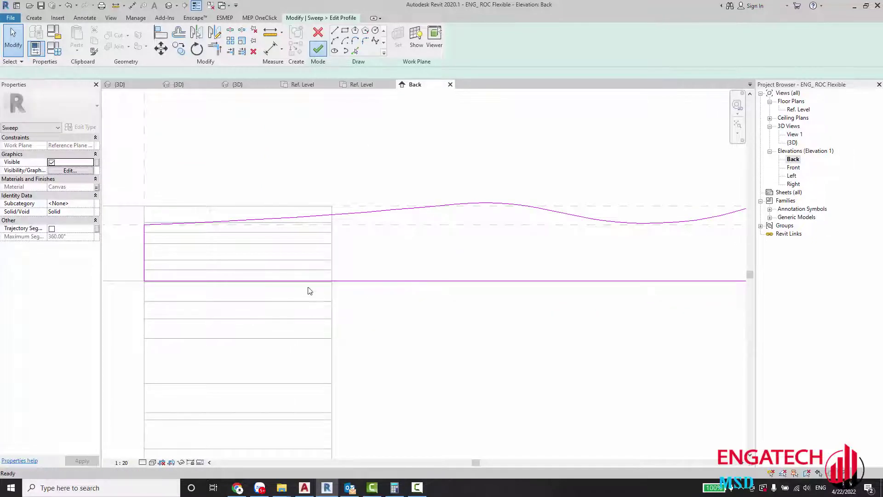
Finish the sweep edit, inspect the reshaped bellows in 3D, and show recent documents.
click(312, 52)
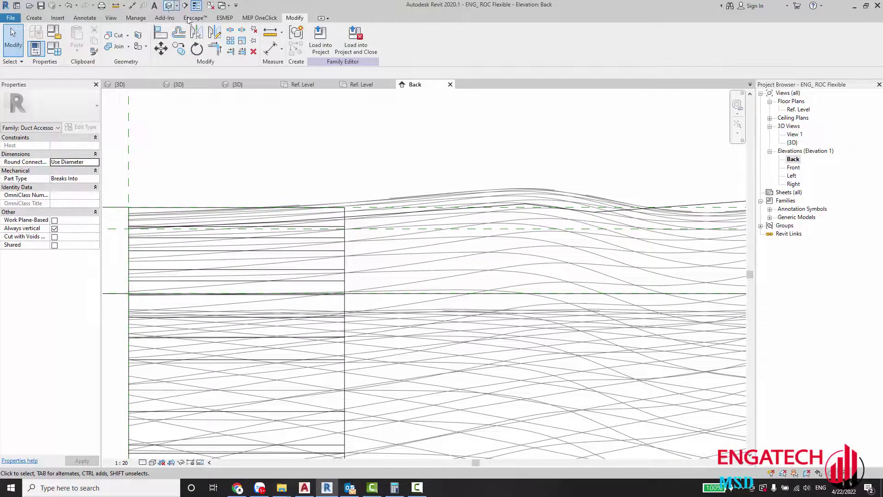
mouse_move(459, 350)
shift+middle_down()
mouse_move(522, 350)
mouse_move(518, 308)
mouse_move(459, 226)
shift+middle_up()
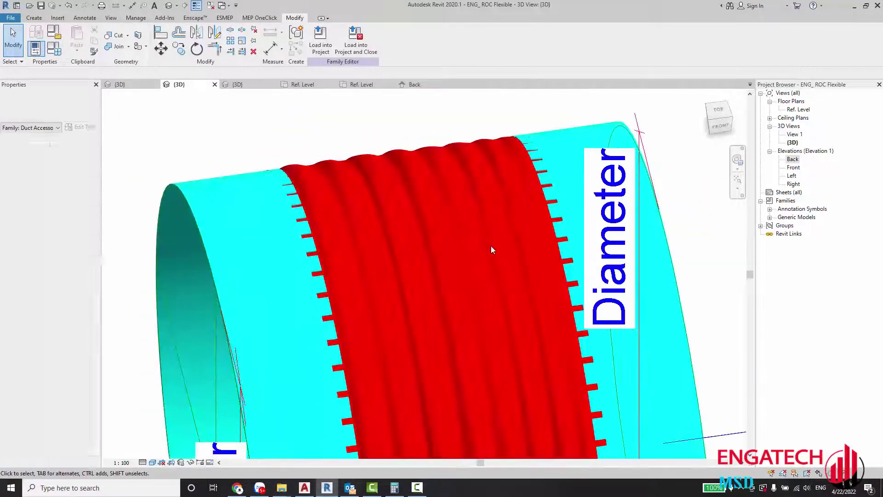
mouse_move(459, 226)
shift+middle_down()
mouse_move(431, 329)
mouse_move(405, 276)
shift+middle_up()
scroll(454, 244, up, 3)
scroll(423, 283, down, 3)
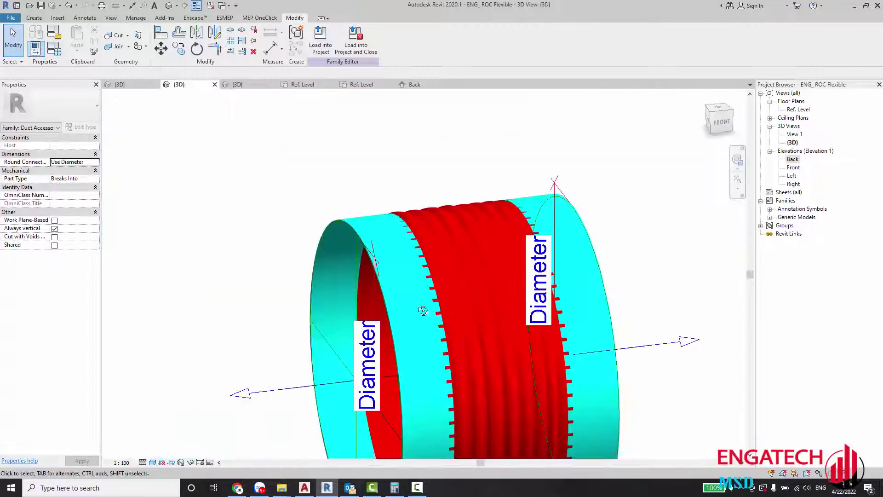
shift+middle_drag(423, 311, 419, 285)
scroll(418, 285, down, 3)
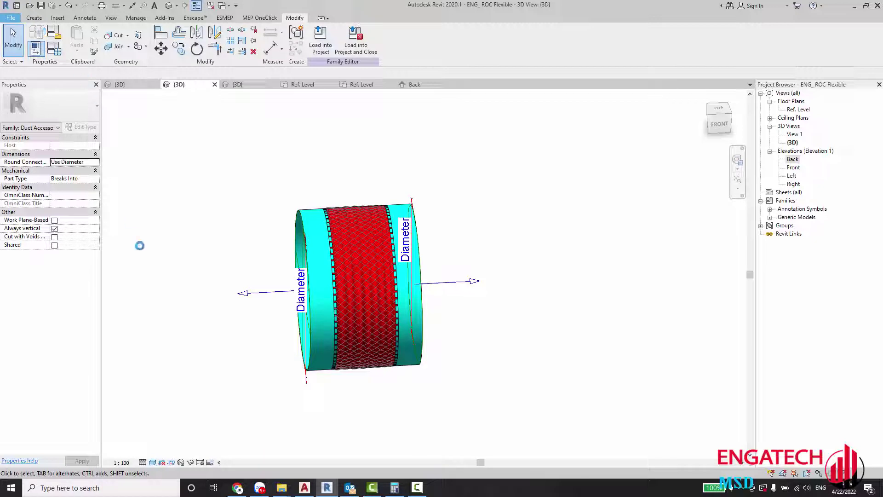
click(11, 17)
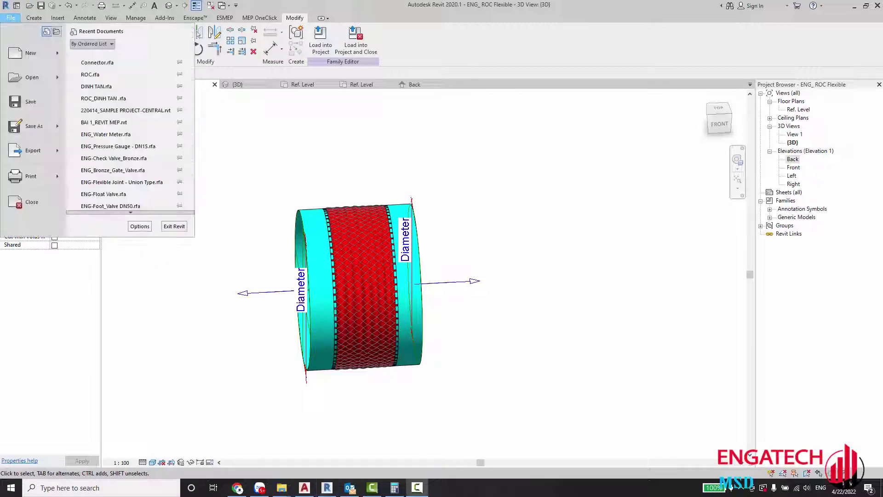
Open ROC.rfa from recent documents and load it into ENG_ROC Flexible.rfa.
click(101, 87)
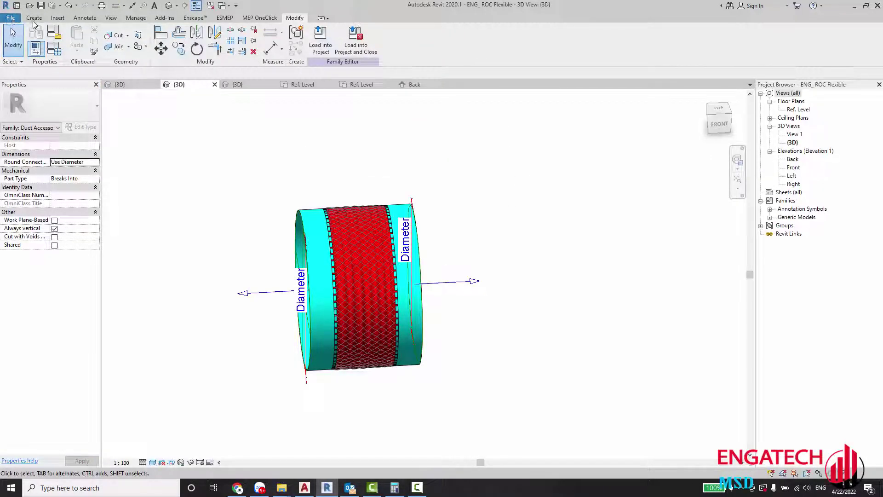
click(10, 18)
click(94, 93)
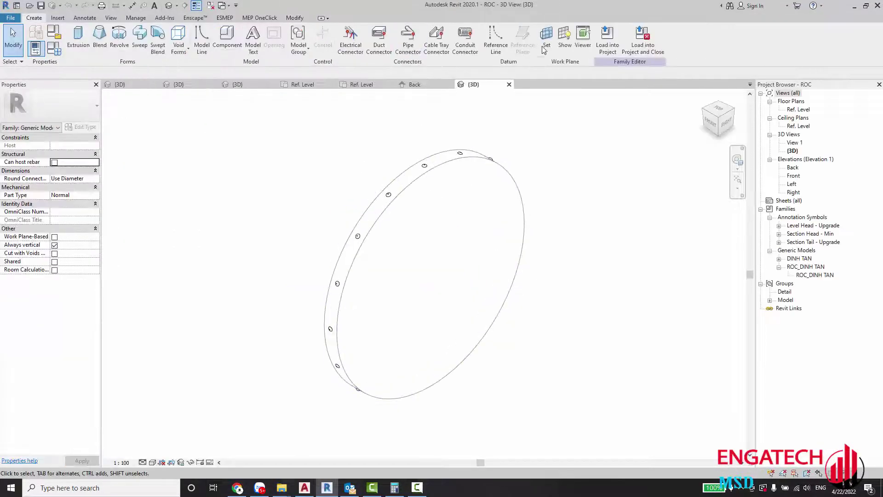
click(606, 37)
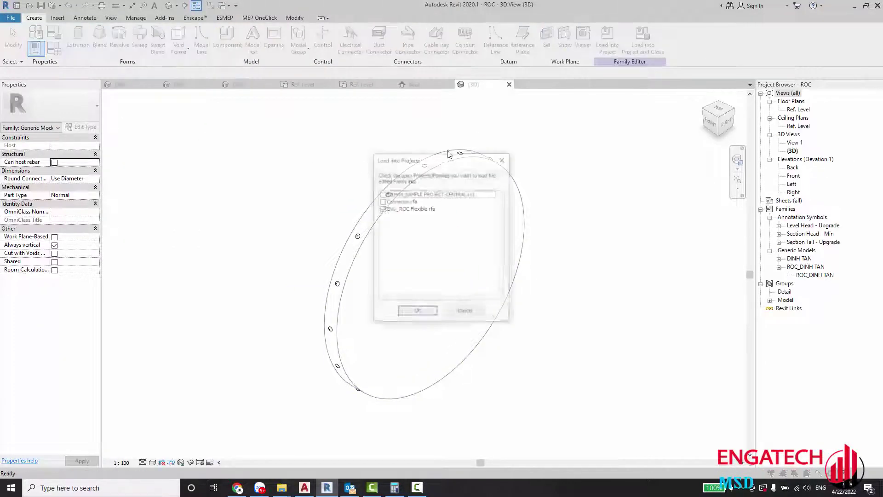
click(416, 312)
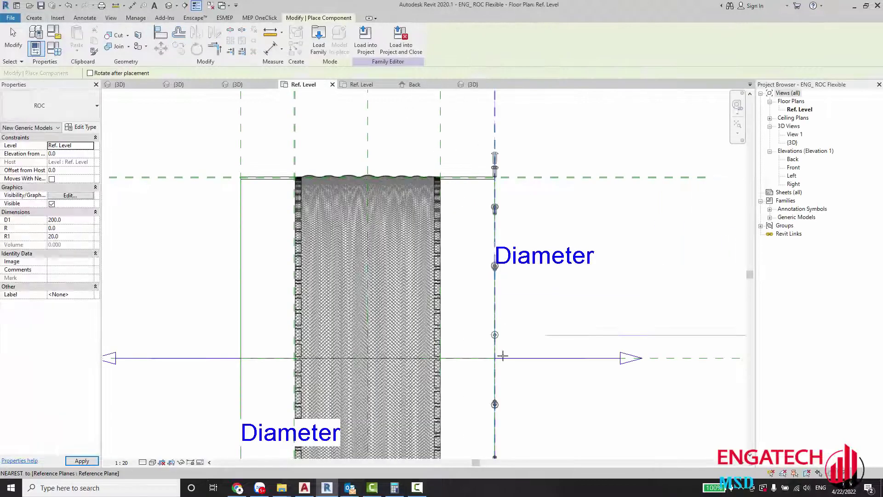
Place one ROC ring instance in the Ref. Level plan.
scroll(503, 355, down, 2)
middle_drag(579, 361, 432, 297)
scroll(451, 297, up, 1)
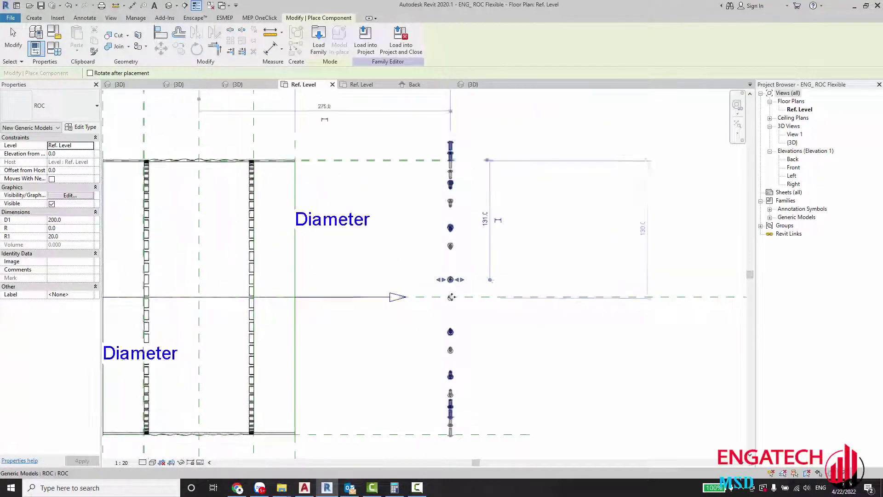
click(452, 297)
key(Escape)
key(Escape)
Start an Align, then select a vertical reference plane and abandon copying it.
scroll(420, 299, down, 1)
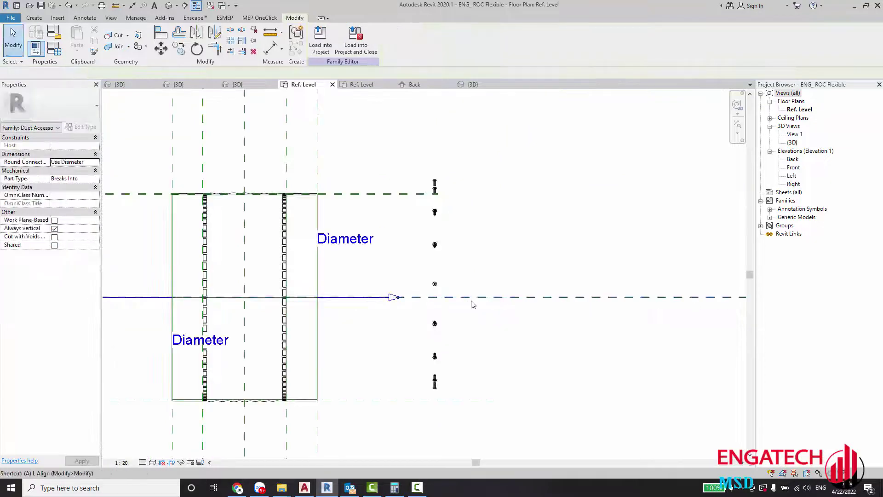
key(l)
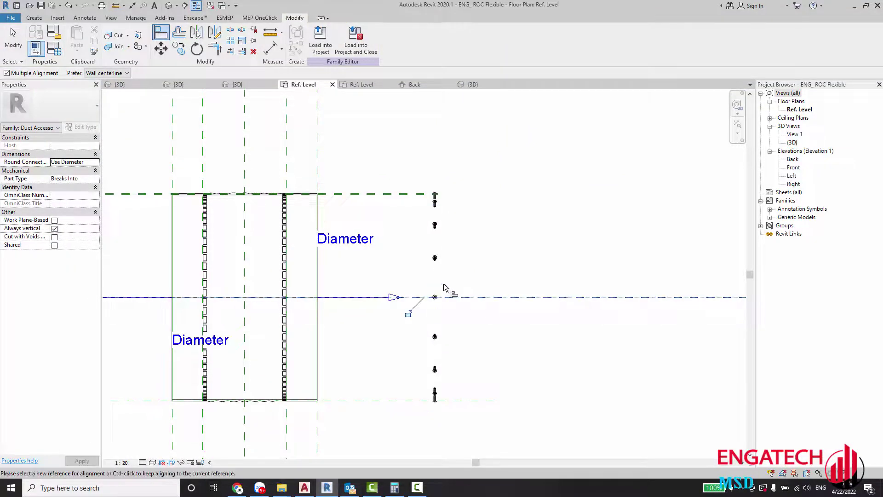
scroll(295, 184, up, 2)
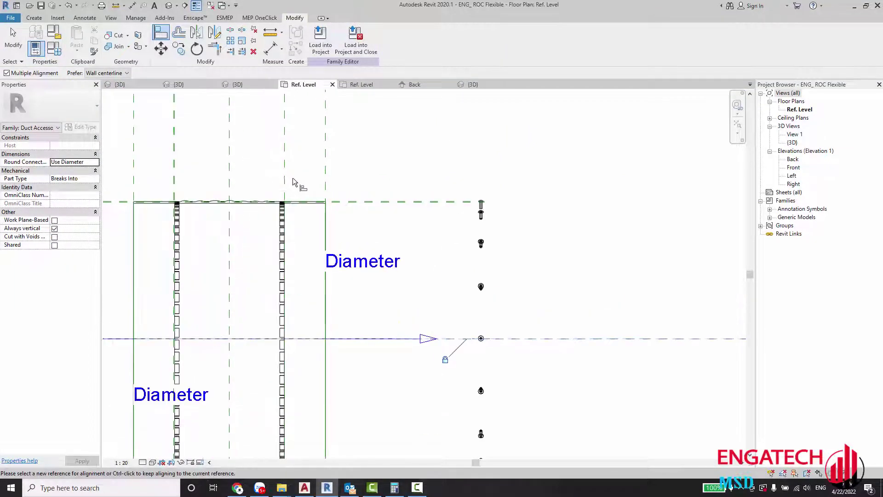
key(Escape)
middle_drag(287, 122, 302, 252)
click(300, 247)
scroll(300, 247, up, 1)
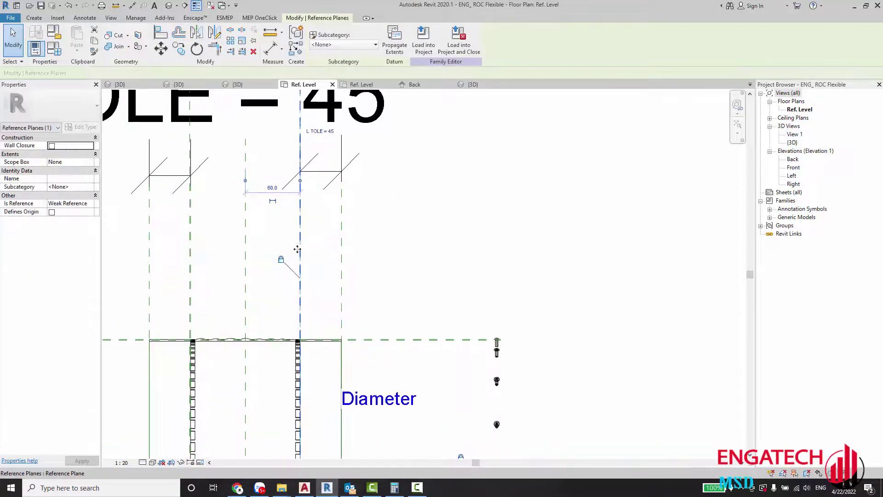
key(c)
key(o)
key(Escape)
key(Escape)
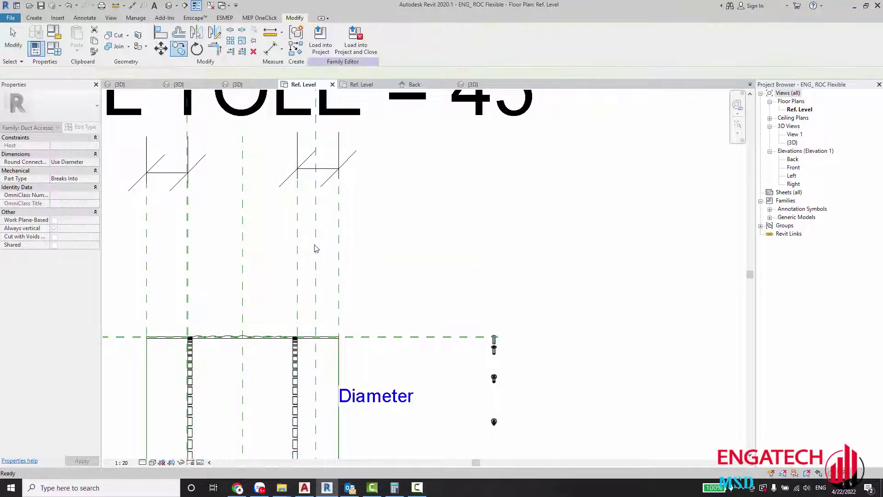
Try an aligned dimension, then reselect a vertical reference plane and cancel.
middle_drag(313, 247, 309, 273)
key(i)
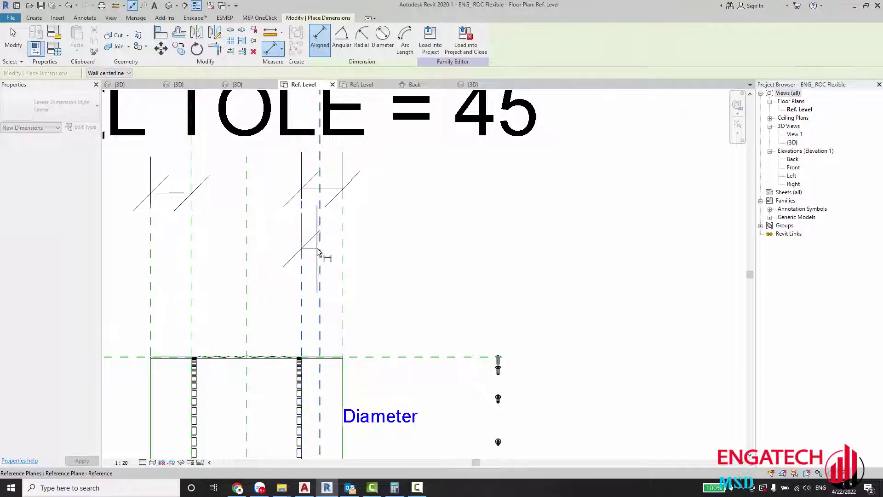
click(317, 250)
scroll(321, 258, down, 3)
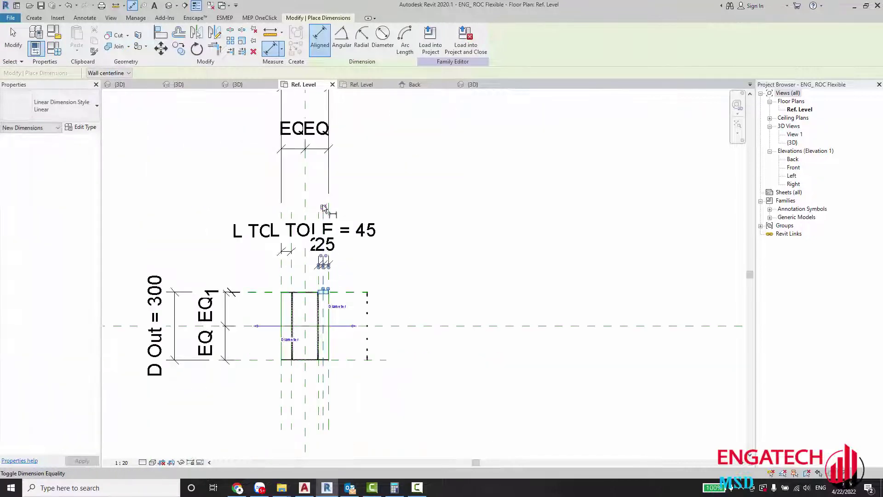
scroll(283, 281, up, 3)
key(Escape)
key(Escape)
click(296, 262)
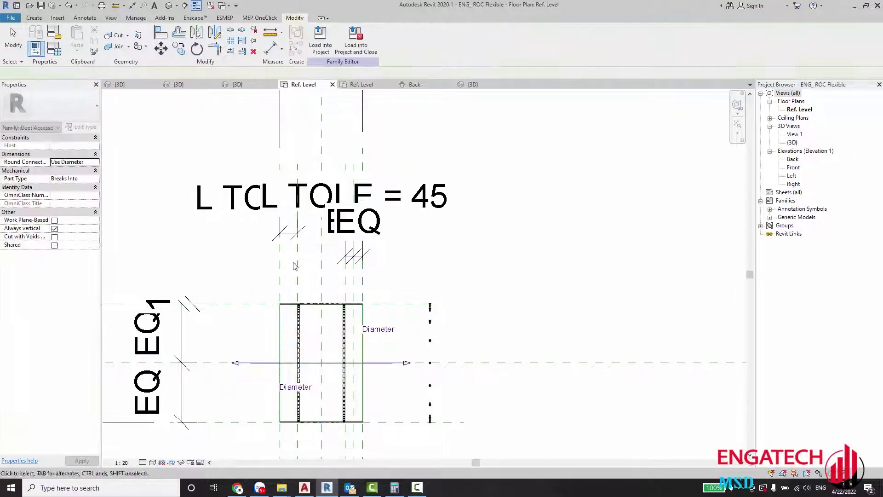
scroll(294, 262, up, 1)
key(c)
key(Escape)
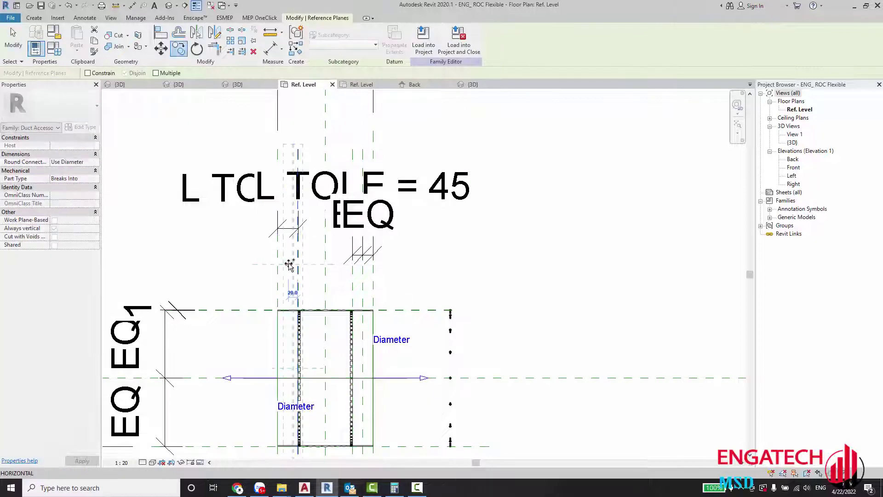
Attempt another aligned dimension (DI) near the ring and exit it.
scroll(283, 298, up, 2)
key(d)
key(i)
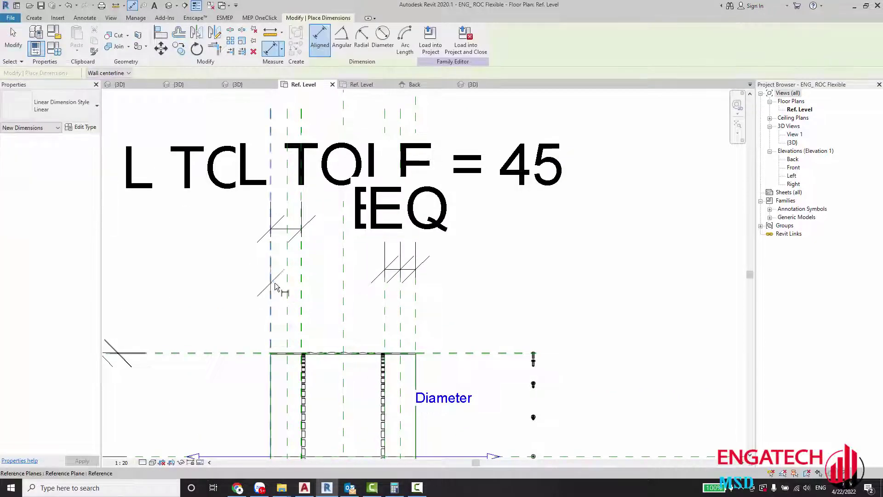
scroll(296, 277, up, 4)
scroll(295, 276, down, 1)
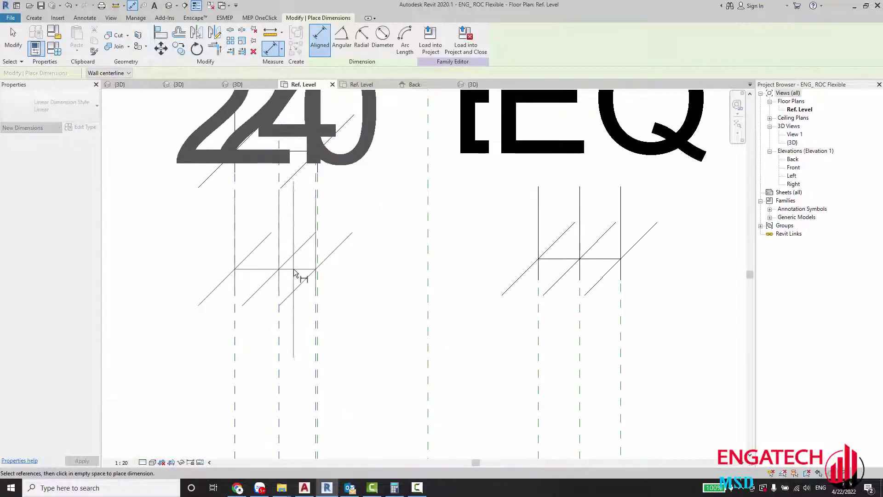
scroll(299, 274, down, 2)
key(Escape)
key(Escape)
Inspect a reference plane and the L TOLE = 45 dimension, then deselect.
scroll(300, 255, up, 2)
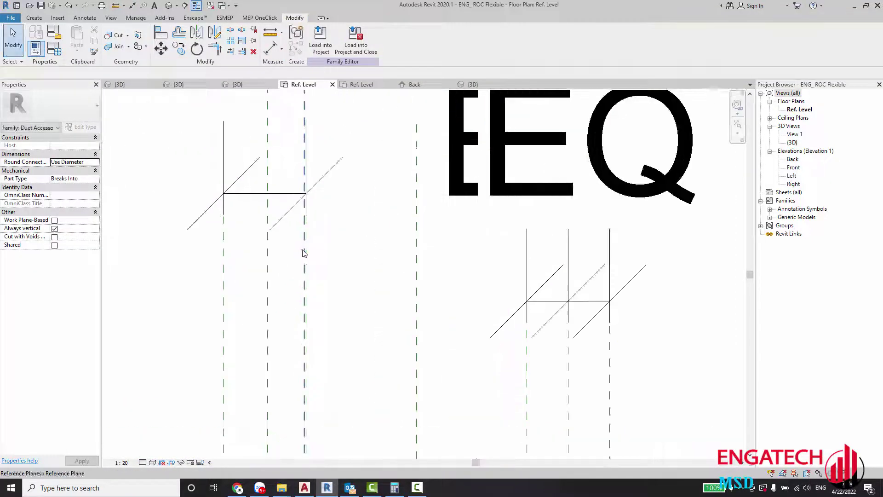
click(302, 250)
key(Escape)
scroll(291, 232, down, 3)
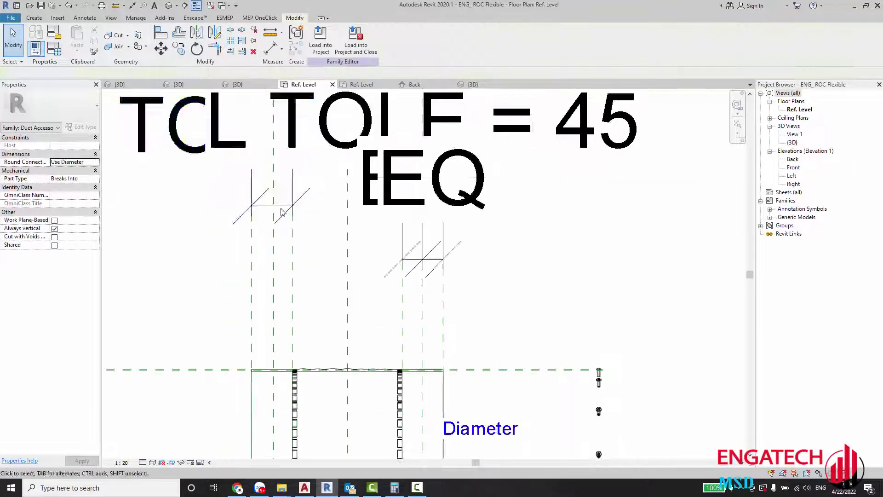
click(290, 257)
scroll(289, 264, down, 1)
scroll(232, 242, up, 2)
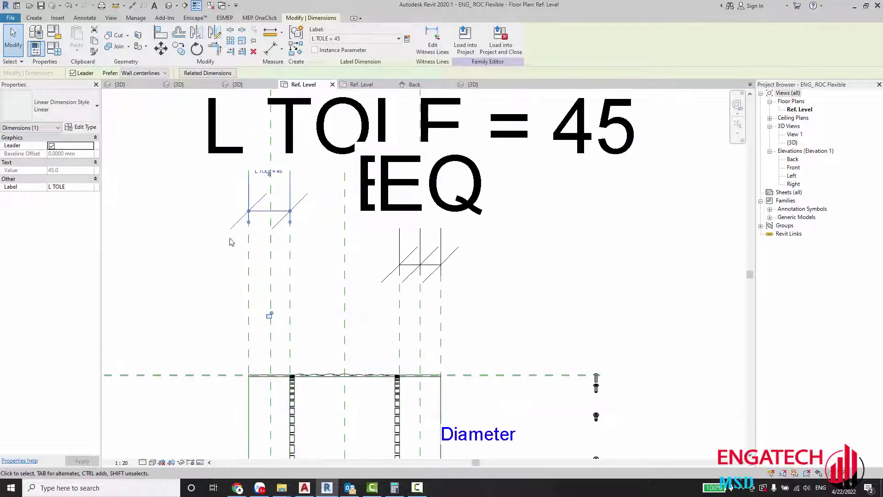
key(Escape)
Dimension between two reference lines beside the ring.
scroll(235, 256, up, 1)
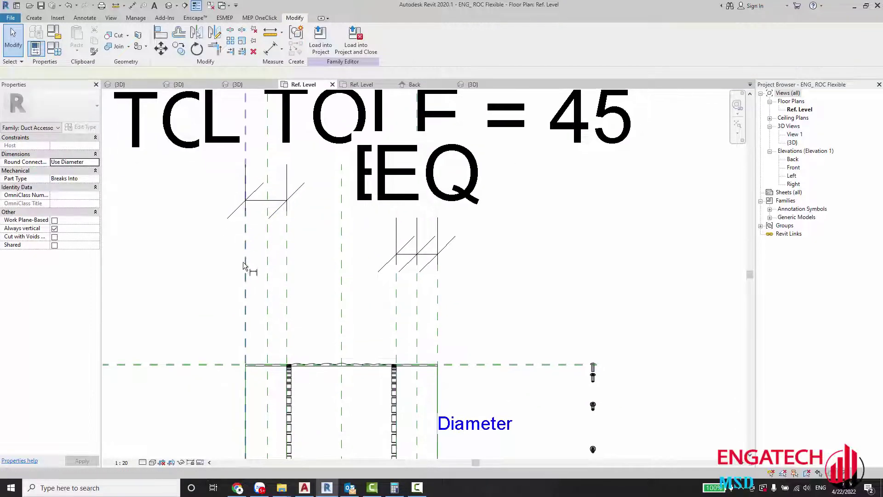
click(245, 265)
click(267, 278)
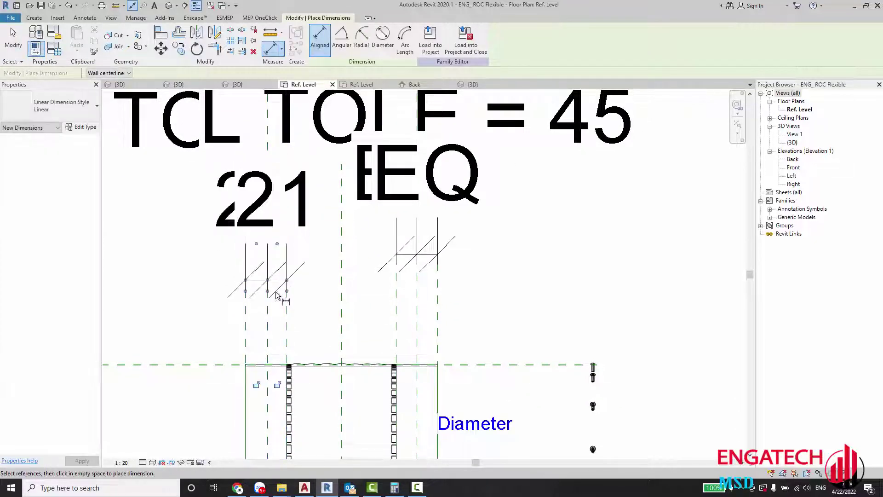
scroll(276, 295, down, 2)
scroll(262, 208, down, 2)
scroll(255, 286, up, 5)
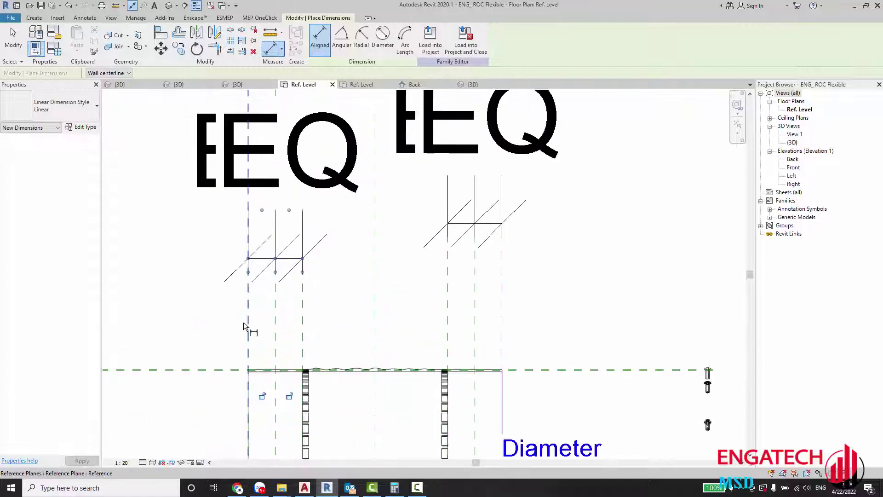
key(Escape)
key(Escape)
Align the ROC ring's centre line to the reference plane at the duct's end.
scroll(257, 282, down, 2)
scroll(396, 318, up, 1)
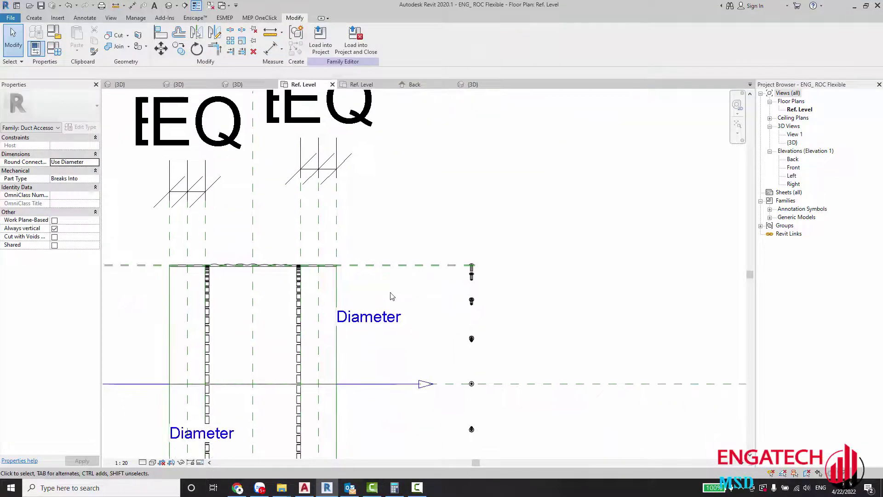
key(a)
key(l)
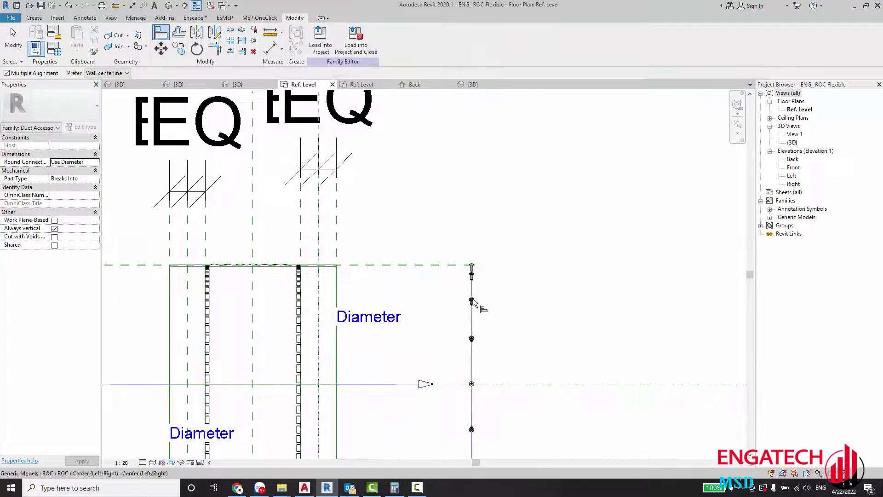
click(471, 302)
scroll(342, 316, down, 2)
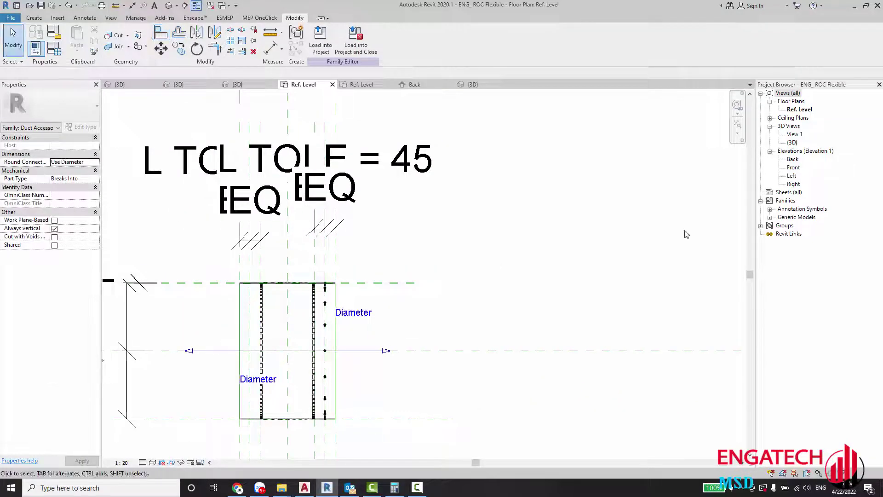
Open the Left elevation and try an alignment there, then cancel it.
double_click(800, 178)
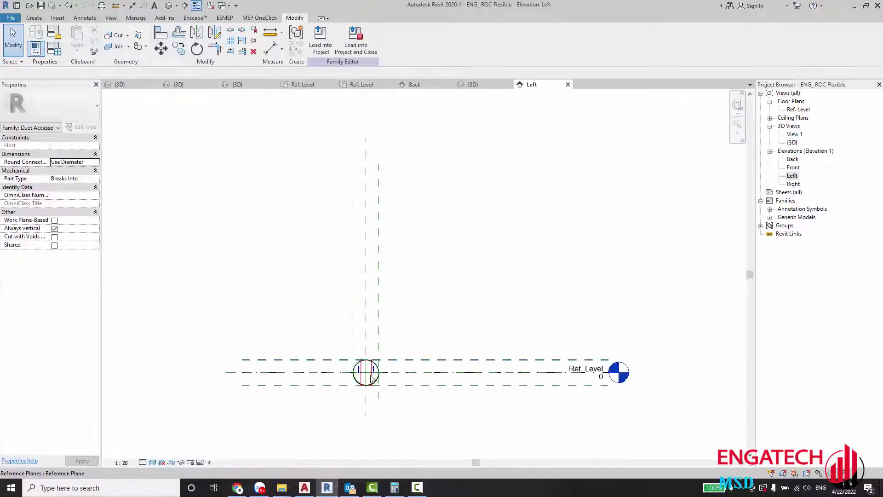
scroll(371, 379, up, 1)
scroll(282, 296, up, 2)
scroll(290, 306, up, 1)
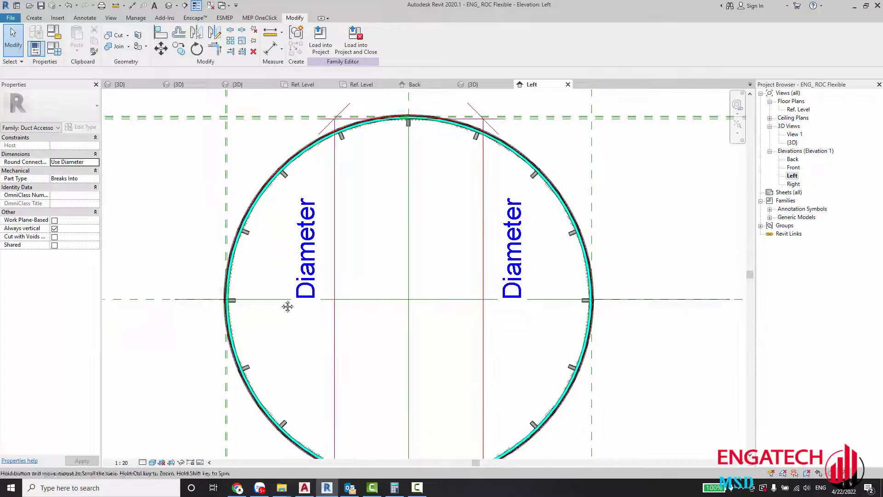
scroll(304, 308, up, 1)
click(592, 276)
scroll(339, 300, down, 1)
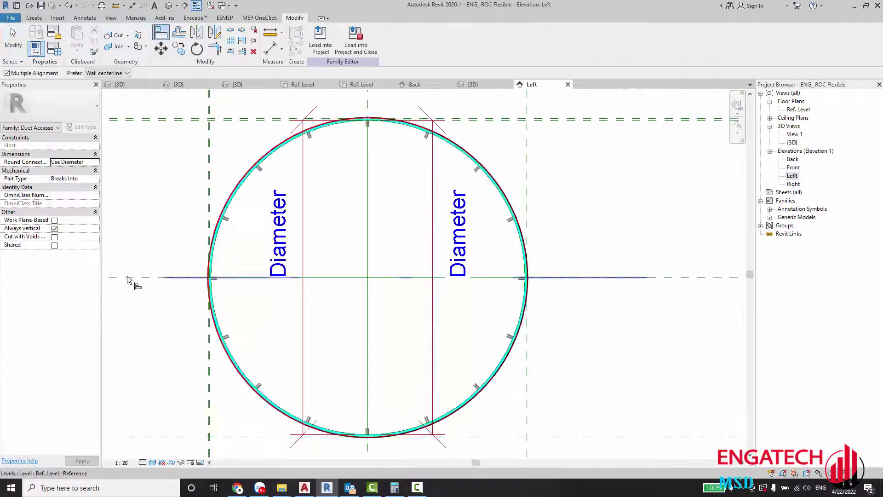
scroll(216, 282, up, 3)
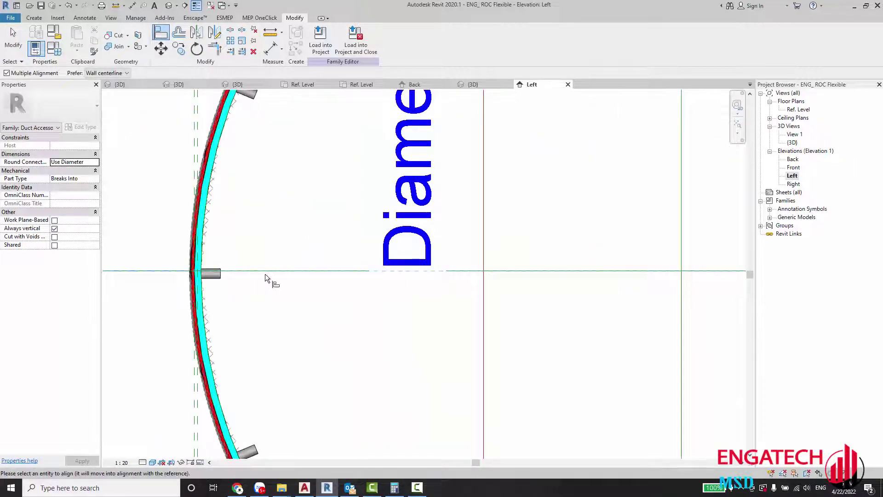
scroll(445, 273, down, 2)
scroll(339, 282, down, 1)
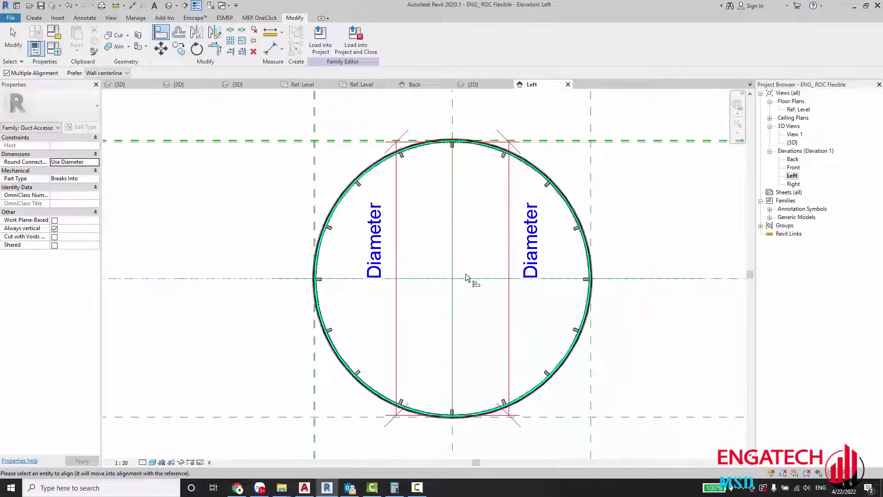
scroll(458, 276, down, 3)
key(Escape)
scroll(363, 257, up, 2)
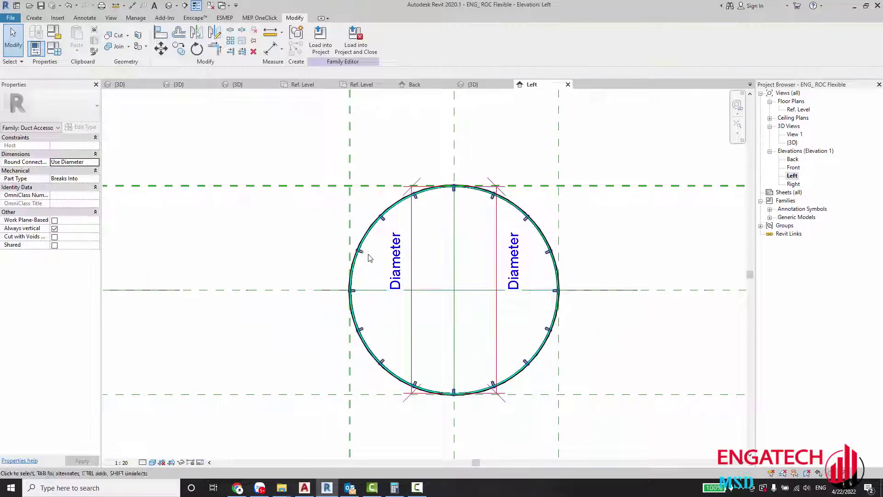
Nudge the ROC ring up to elevation 20.0 and switch to the ROC family's 3D view.
click(364, 258)
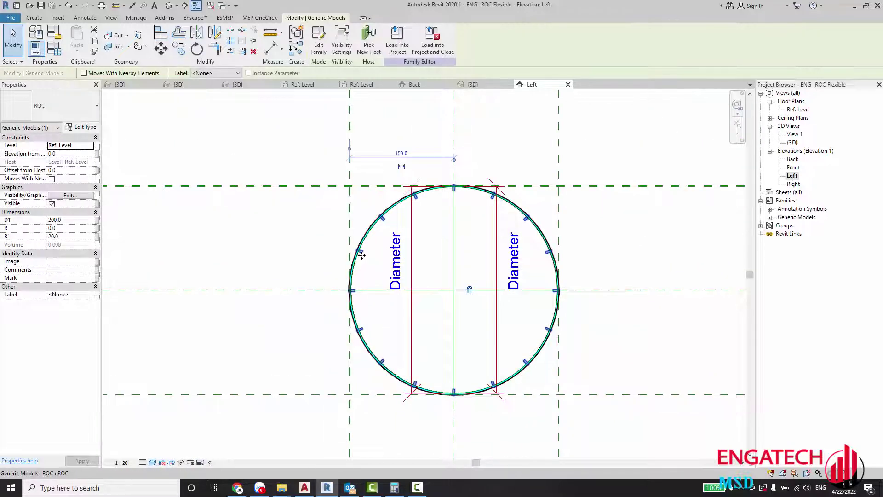
key(Up)
key(Up)
key(Up)
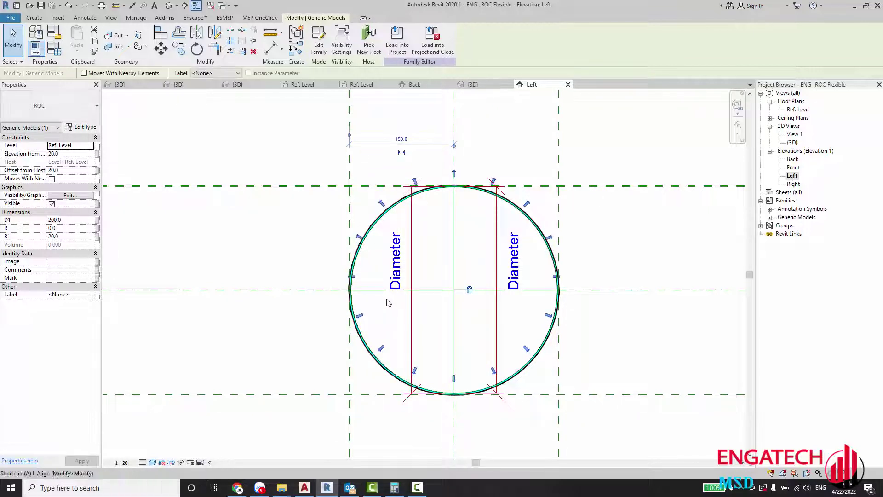
key(l)
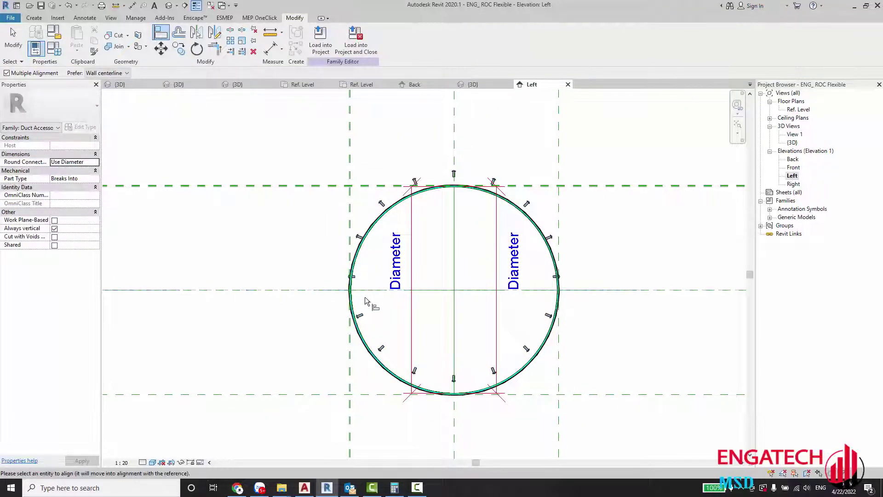
scroll(463, 282, down, 3)
scroll(546, 286, up, 3)
scroll(517, 292, up, 1)
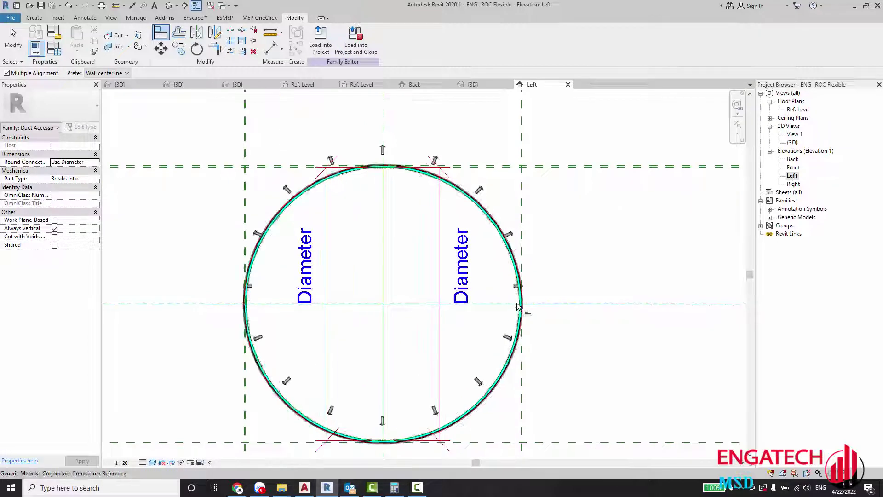
scroll(522, 304, down, 2)
scroll(500, 304, up, 3)
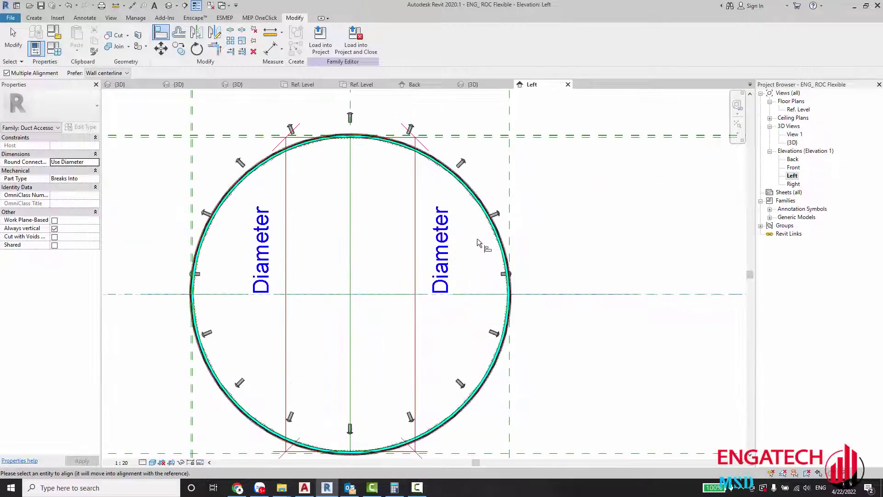
key(Escape)
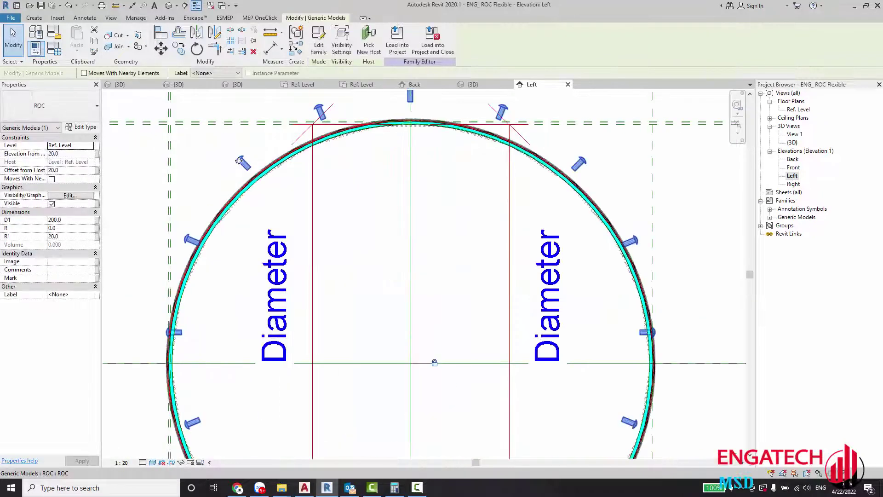
key(ctrl+Tab)
Draw a model line across the ROC circle's diameter in its Left elevation.
double_click(791, 184)
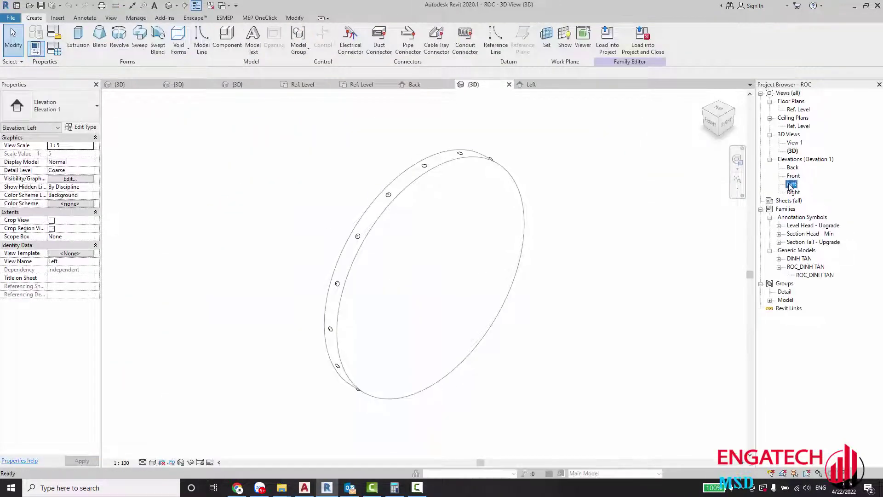
middle_drag(331, 301, 331, 293)
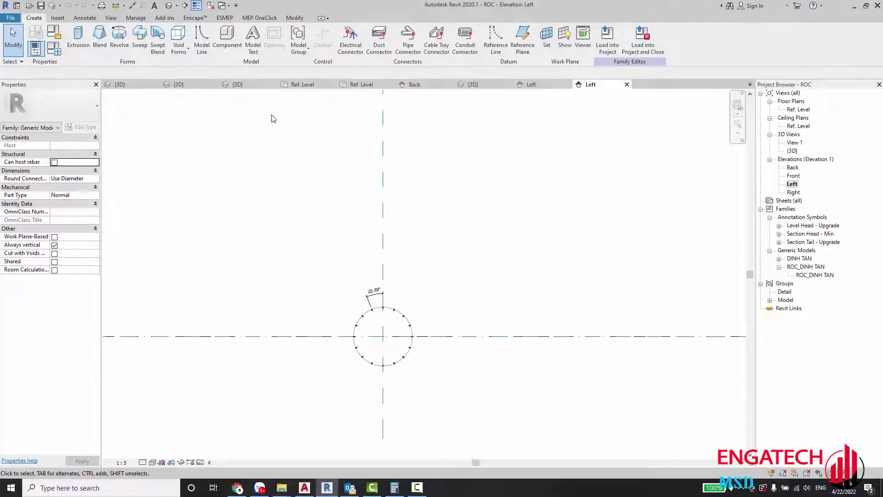
scroll(344, 343, up, 3)
click(366, 324)
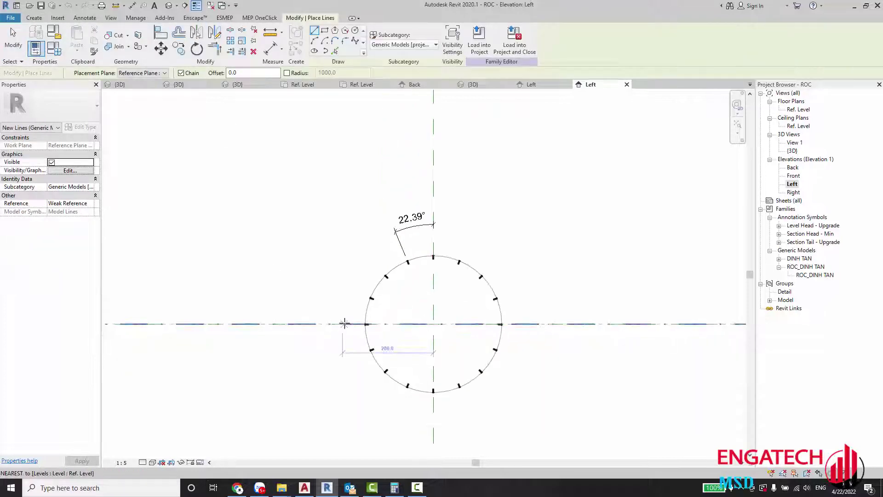
click(500, 323)
Load the ROC family into ENG_ROC Flexible, overwriting the existing version.
key(Escape)
key(Escape)
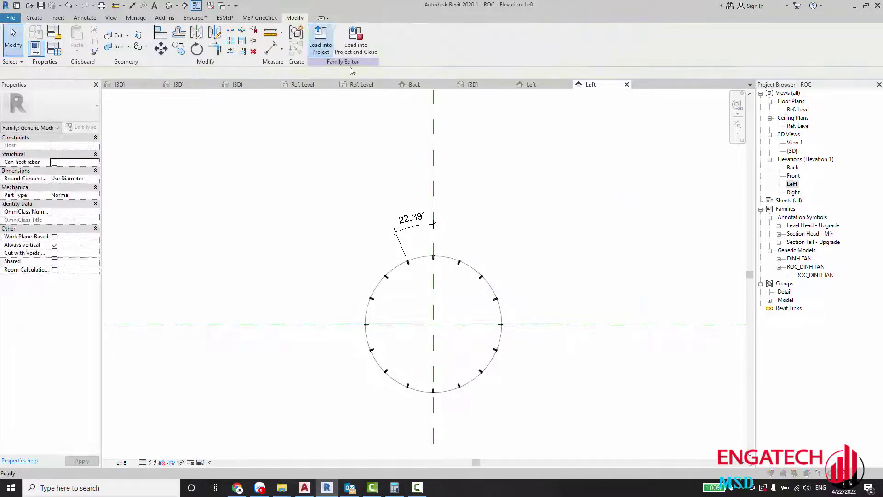
click(416, 313)
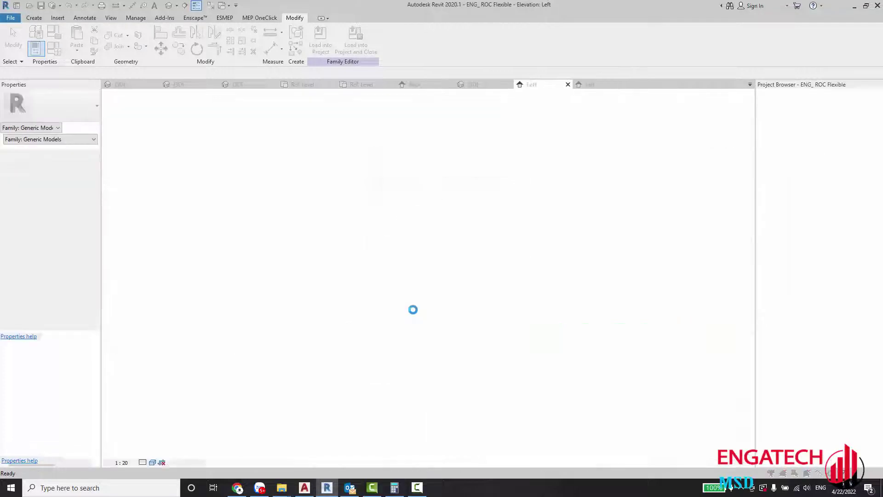
click(399, 240)
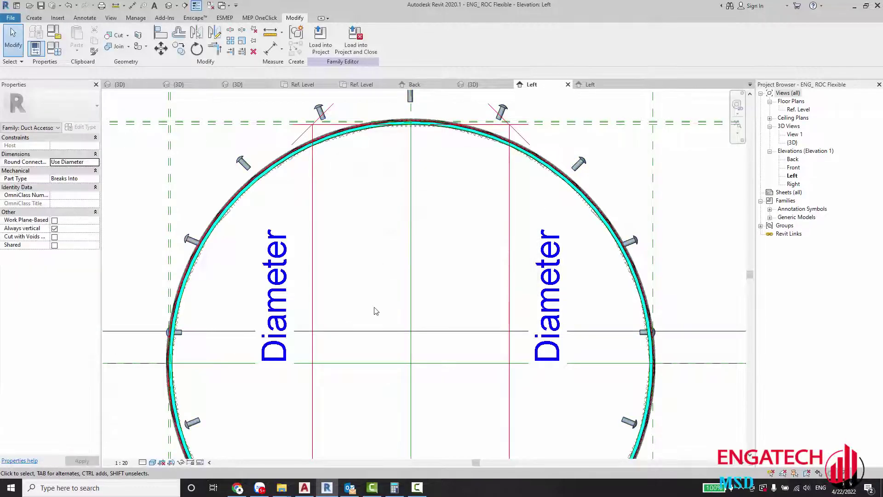
Align the ROC's horizontal line to the horizontal reference plane in Left elevation.
scroll(322, 327, down, 3)
key(a)
key(l)
middle_drag(282, 334, 364, 326)
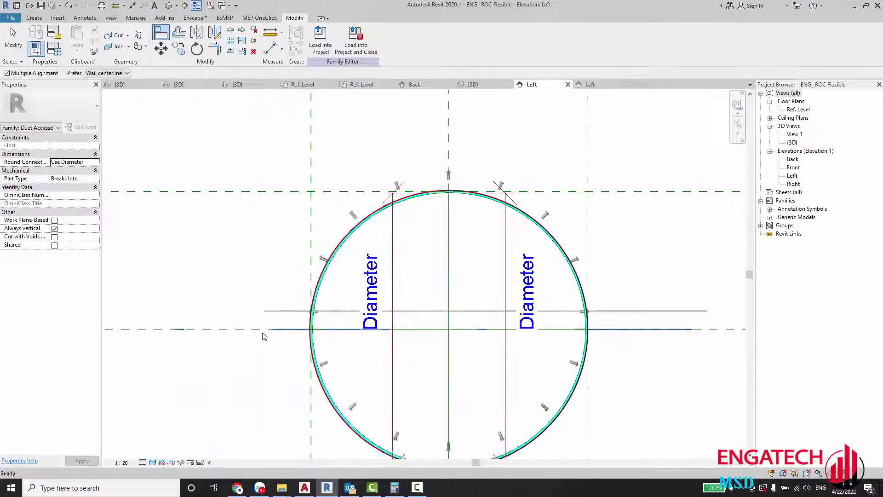
click(250, 330)
click(421, 313)
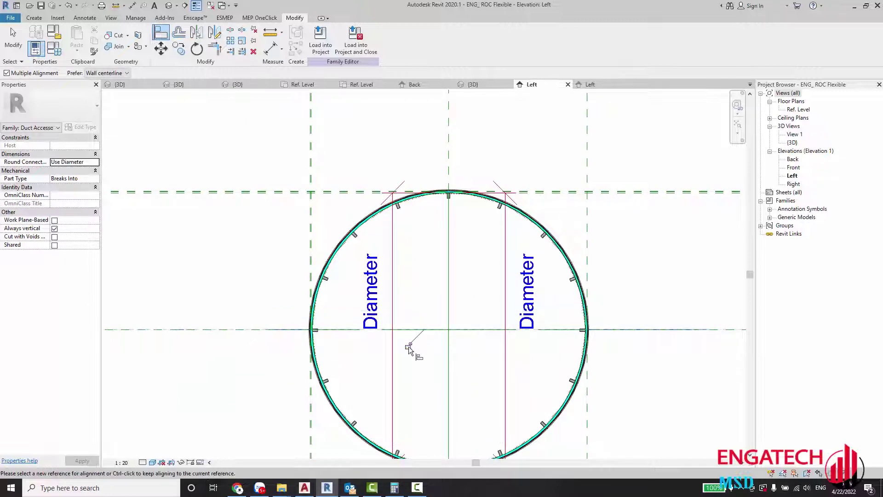
key(Escape)
scroll(457, 333, down, 2)
scroll(457, 323, down, 1)
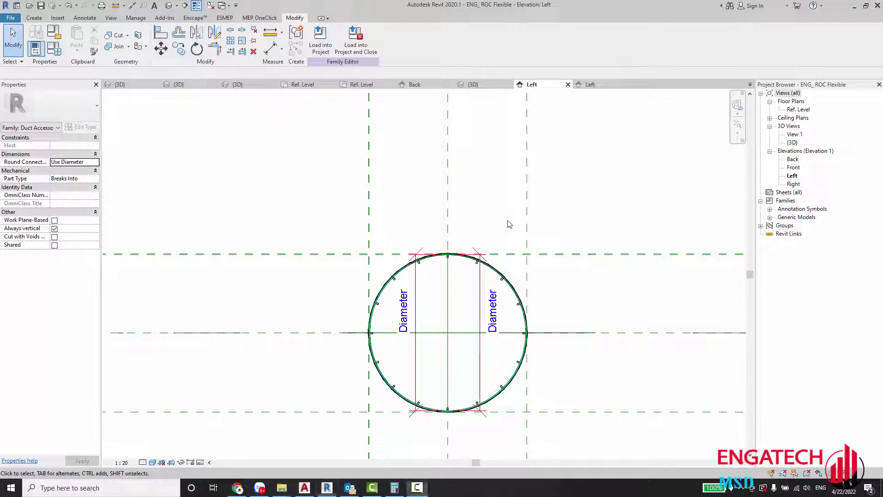
In the Ref. Level plan, select the ROC ring and start a similar instance (CS).
double_click(797, 109)
scroll(391, 319, down, 1)
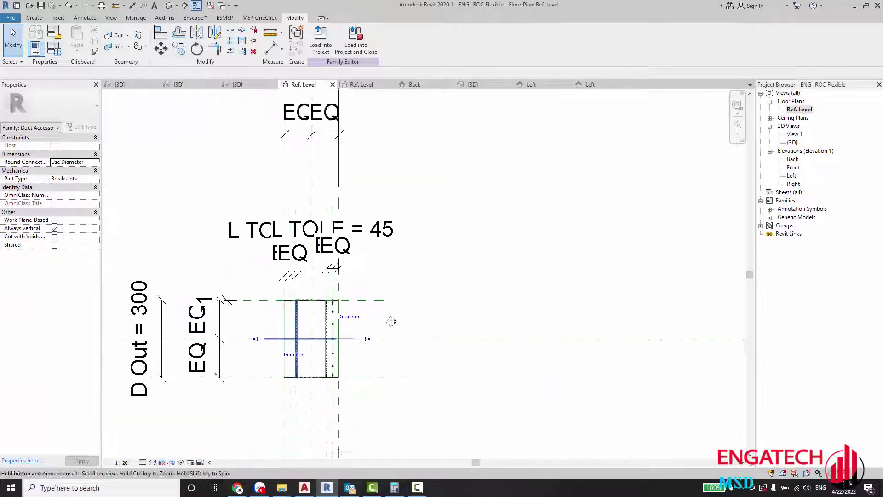
scroll(458, 283, up, 4)
scroll(458, 282, up, 2)
click(493, 255)
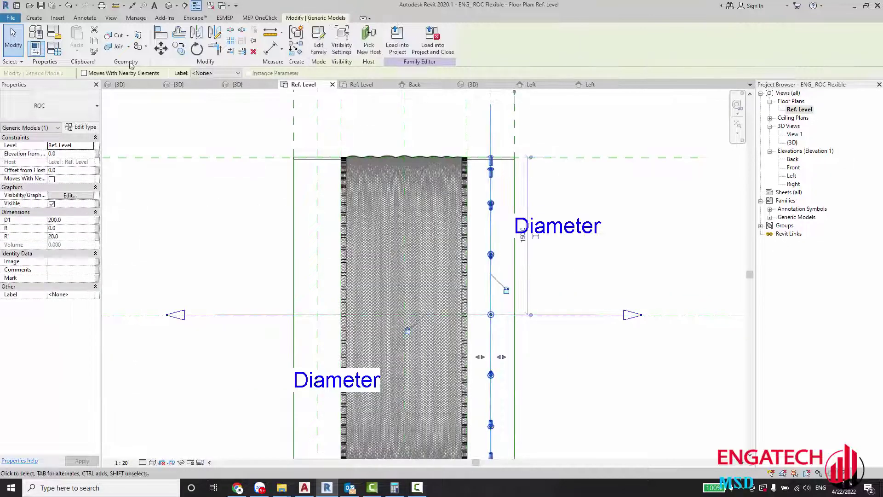
key(c)
key(s)
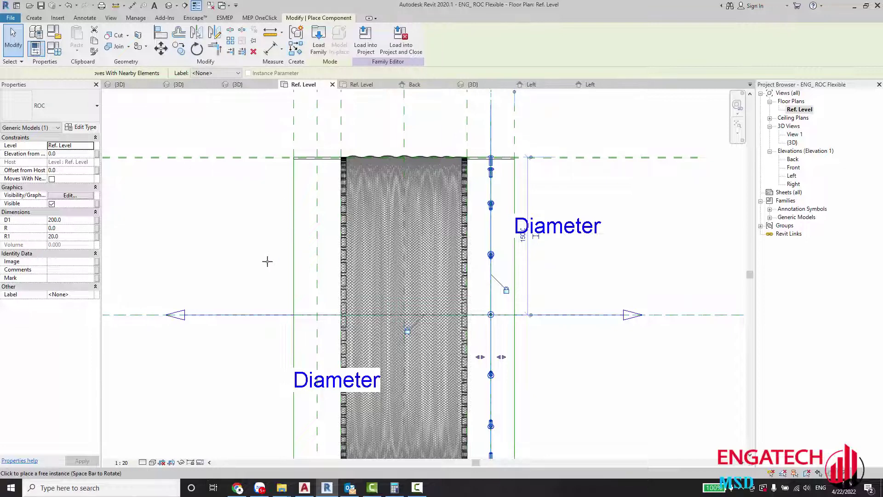
scroll(269, 276, down, 3)
scroll(265, 281, up, 2)
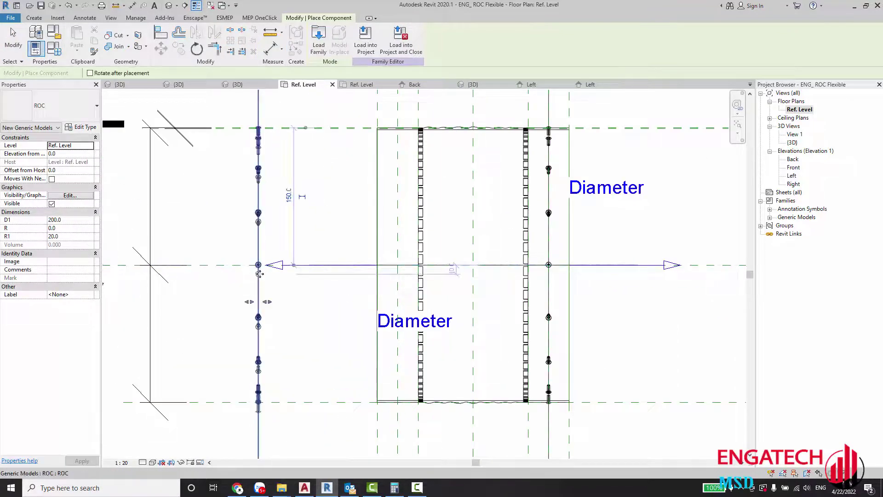
Align the ROC ring's vertical line onto the left reference plane.
key(Escape)
key(a)
key(l)
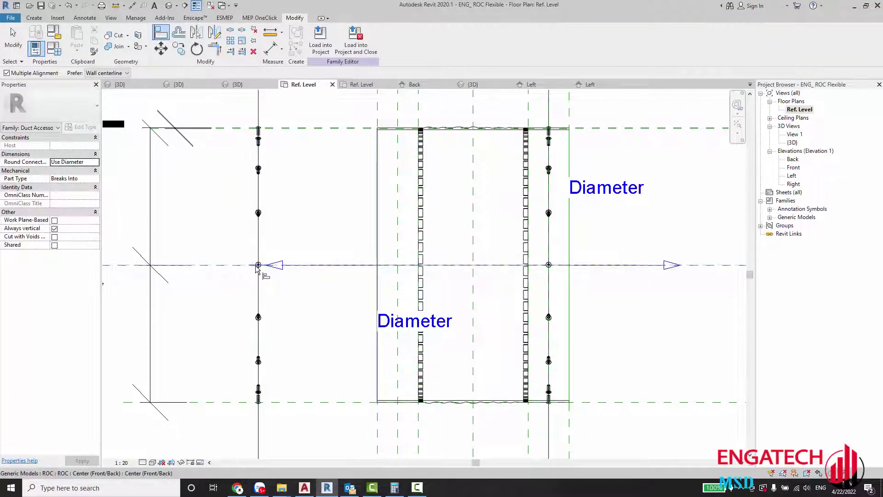
click(258, 265)
click(409, 282)
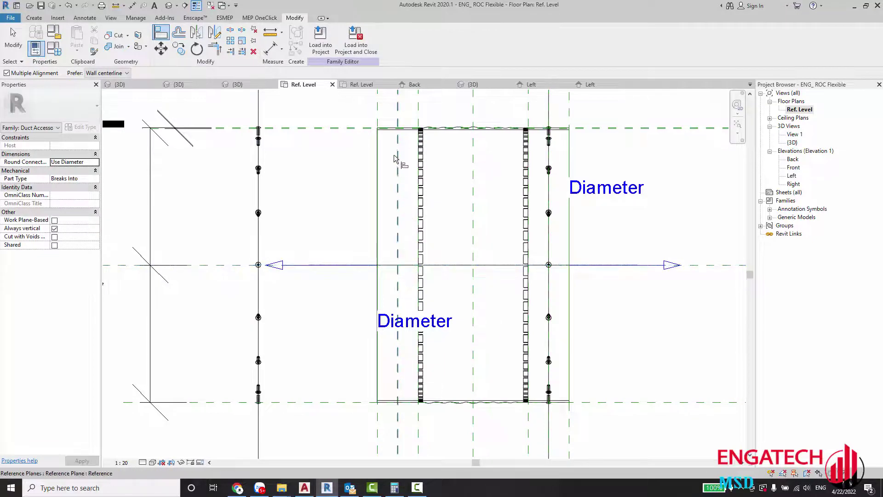
click(258, 168)
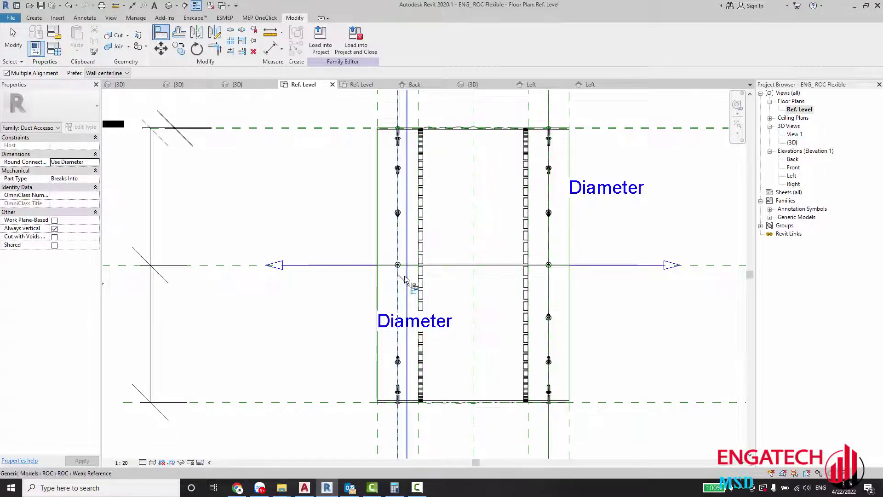
In the Left elevation, select the second ROC ring and nudge it upward.
double_click(791, 176)
scroll(389, 345, up, 4)
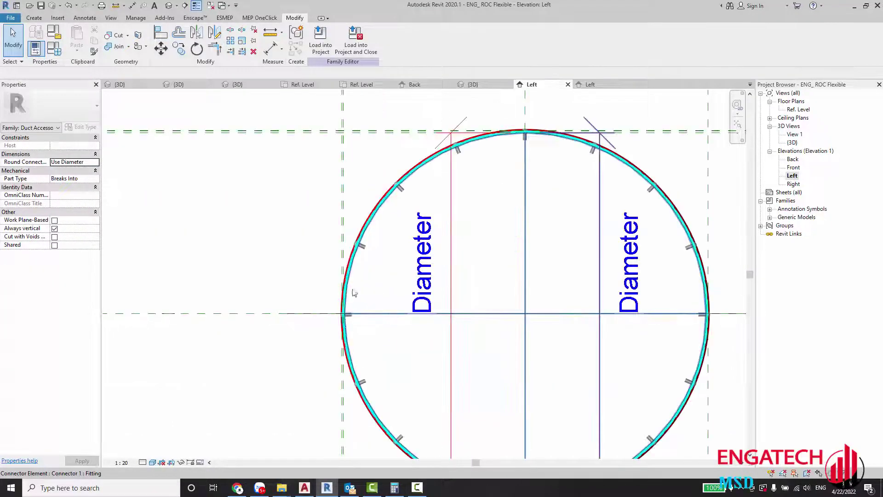
click(365, 252)
scroll(364, 254, up, 2)
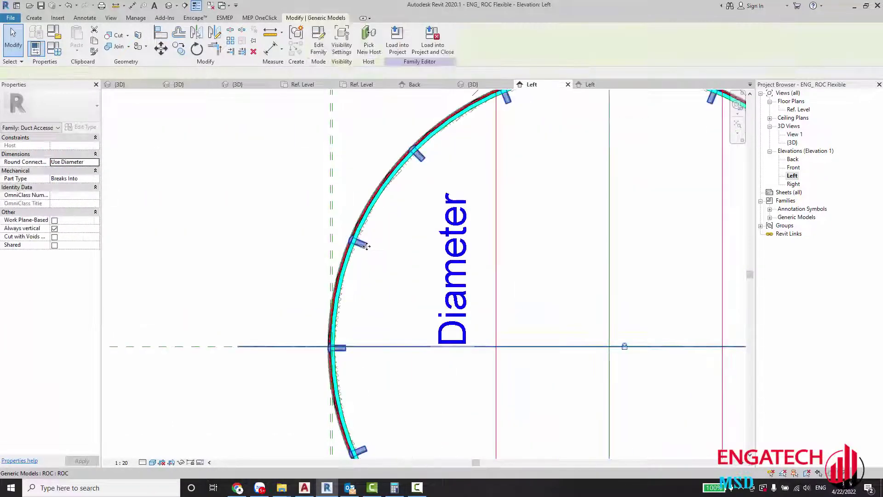
click(366, 249)
key(Up)
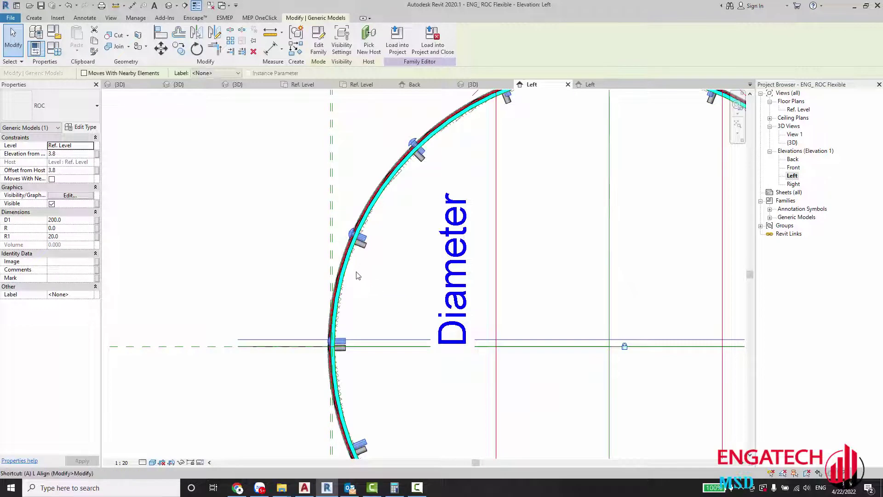
Align the ROC ring's line to the horizontal reference plane.
key(l)
click(250, 347)
click(416, 339)
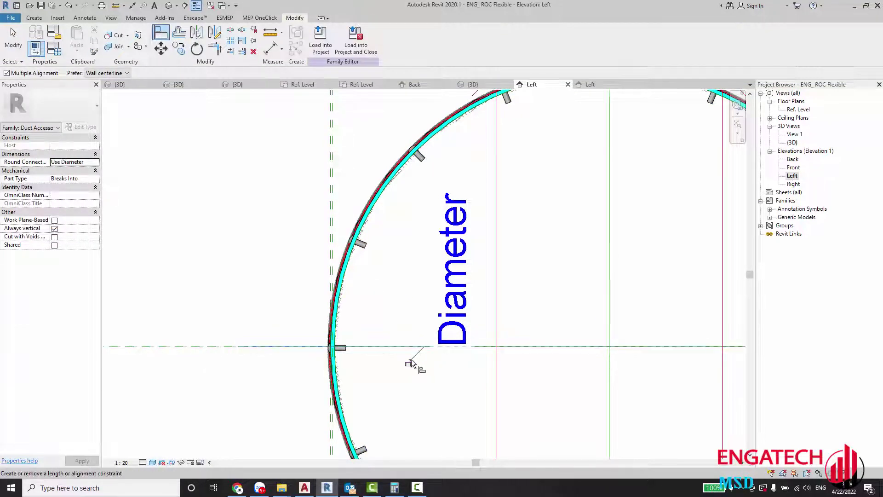
key(Escape)
scroll(416, 362, down, 5)
scroll(330, 146, down, 5)
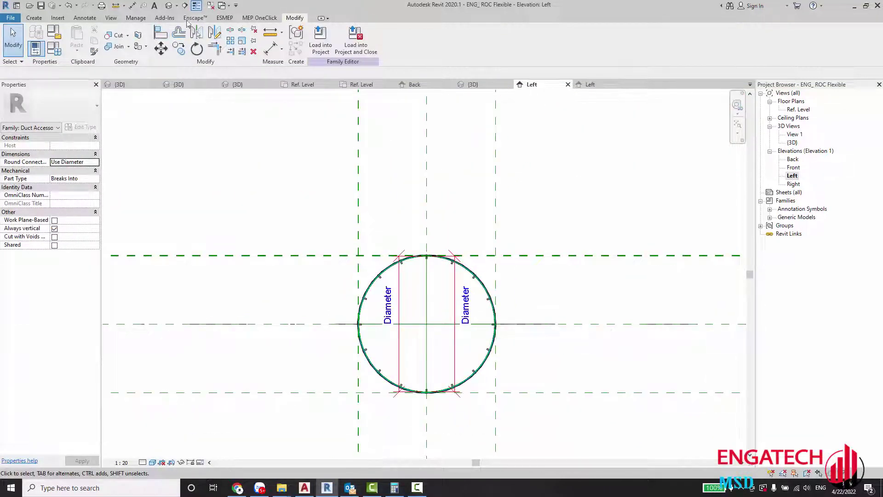
Orbit the duct ring in the family's 3D view.
click(170, 6)
mouse_move(489, 237)
shift+middle_down()
mouse_move(227, 198)
mouse_move(300, 204)
shift+middle_up()
scroll(227, 197, up, 3)
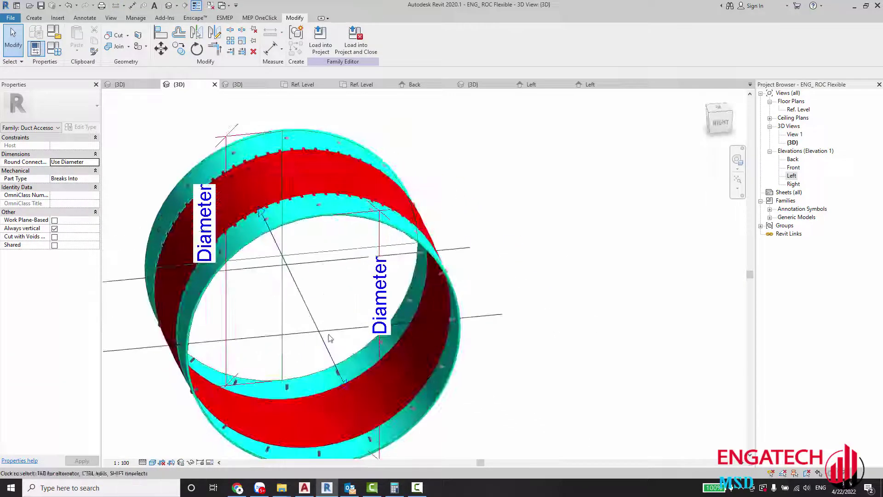
Edit the nested ROC family from a bolt and select its horizontal line.
click(320, 206)
scroll(319, 206, up, 3)
key(Escape)
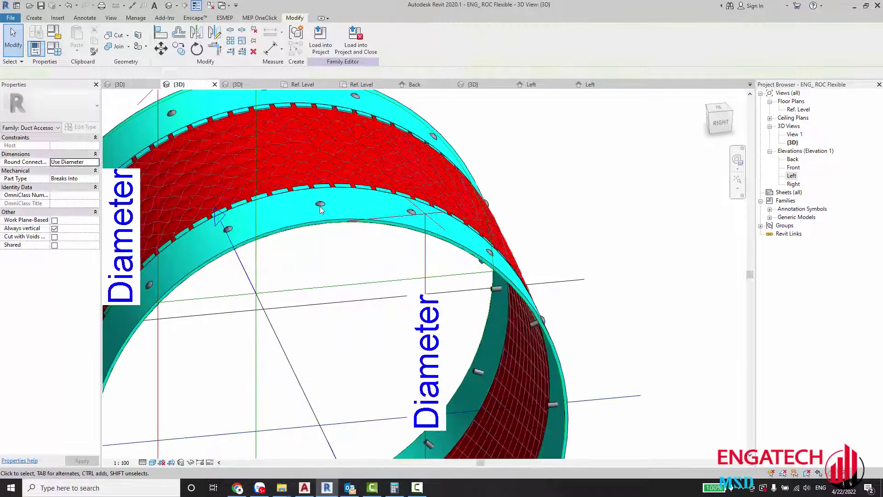
scroll(321, 205, up, 2)
double_click(322, 203)
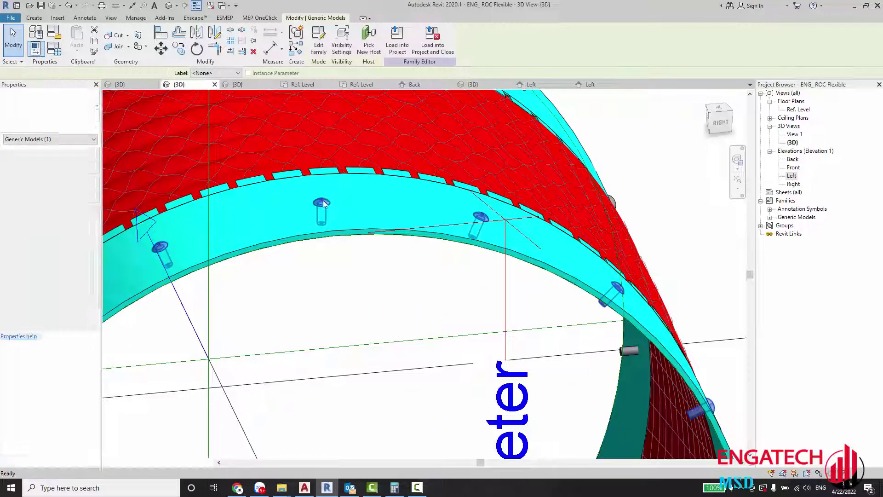
click(454, 325)
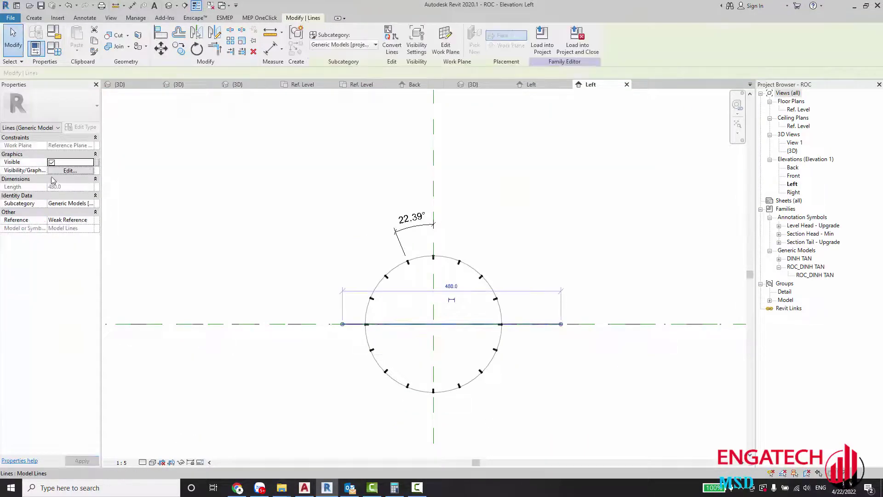
Load ROC into ENG_ ROC Flexible.rfa, overwrite the existing version, and view the whole ring.
click(542, 40)
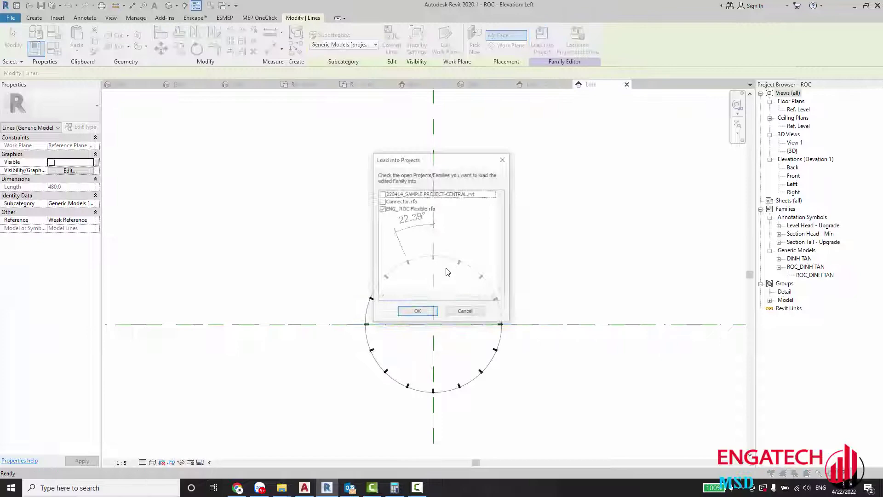
click(421, 316)
click(395, 234)
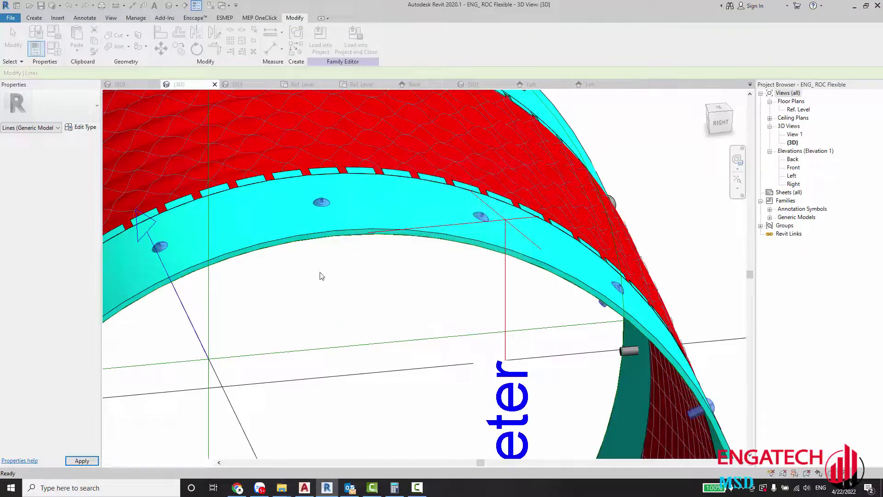
scroll(332, 303, down, 5)
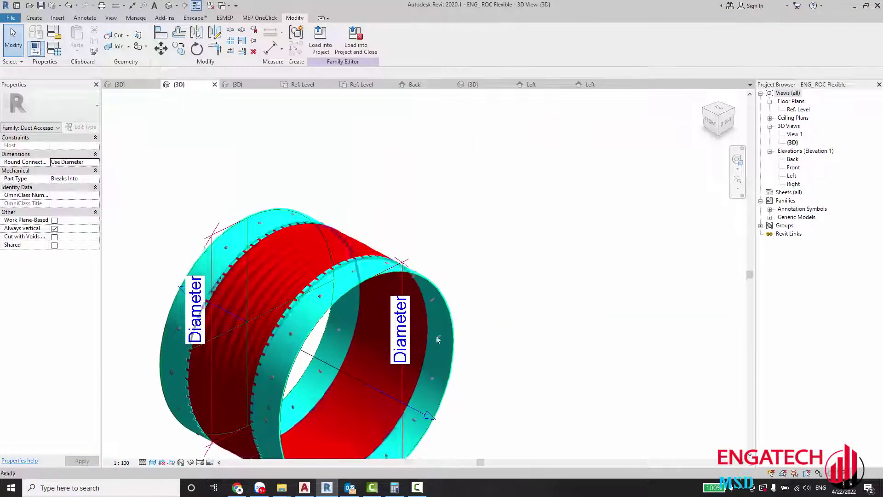
shift+middle_drag(332, 302, 152, 94)
Set DI (default) to 500 in Family Types, making D Out 504, then select a ROC ring.
click(54, 48)
text(500)
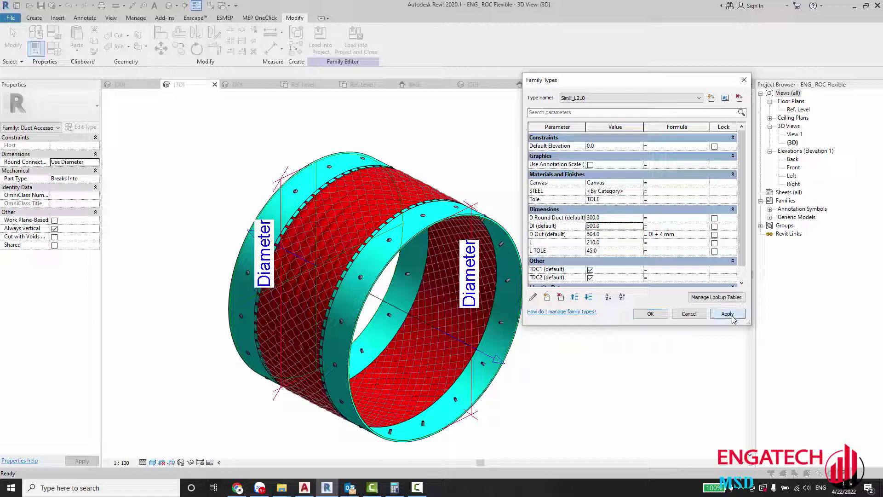
click(733, 319)
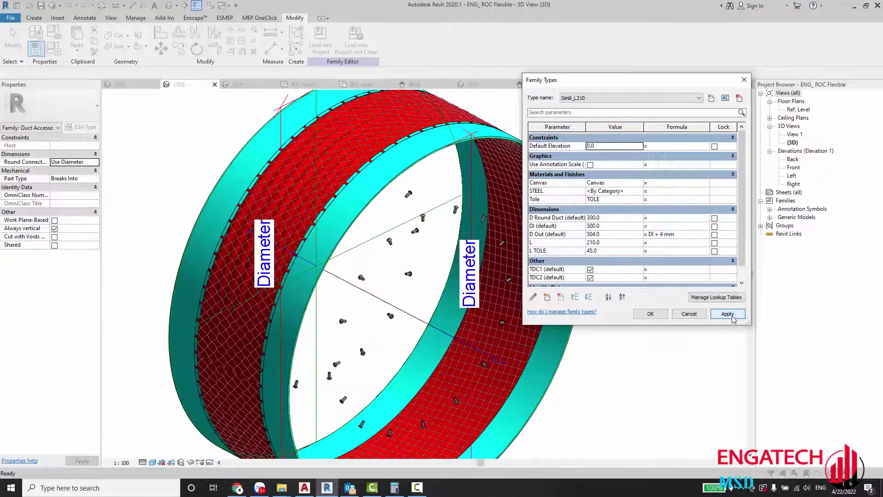
click(665, 315)
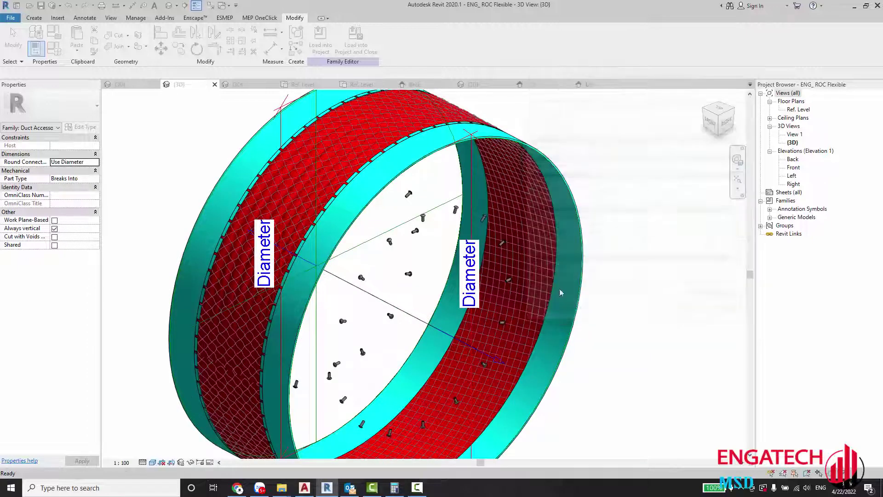
scroll(526, 271, down, 3)
click(460, 228)
Associate D1 of both nested ROC rings with the D Out parameter, giving 504.0.
scroll(459, 228, up, 3)
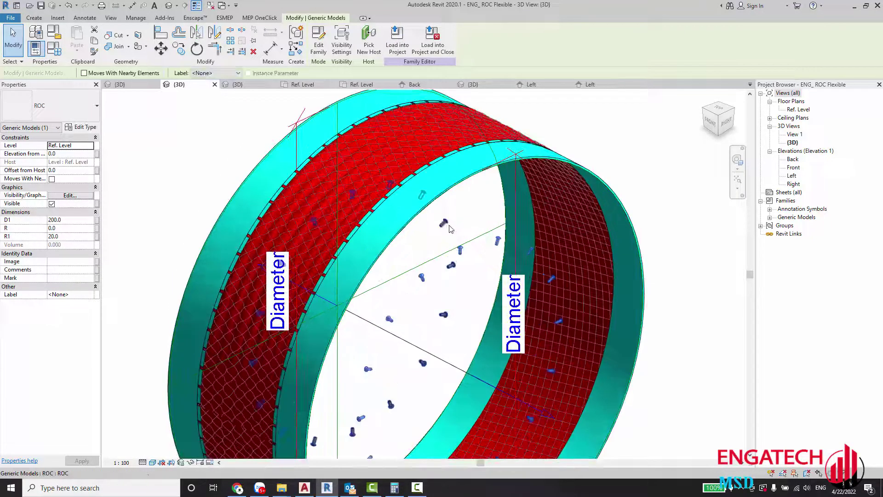
ctrl+click(448, 228)
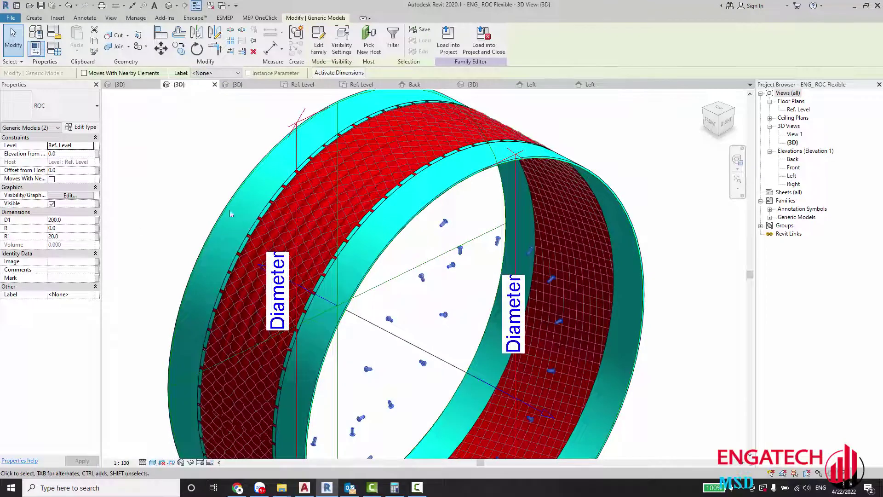
click(98, 221)
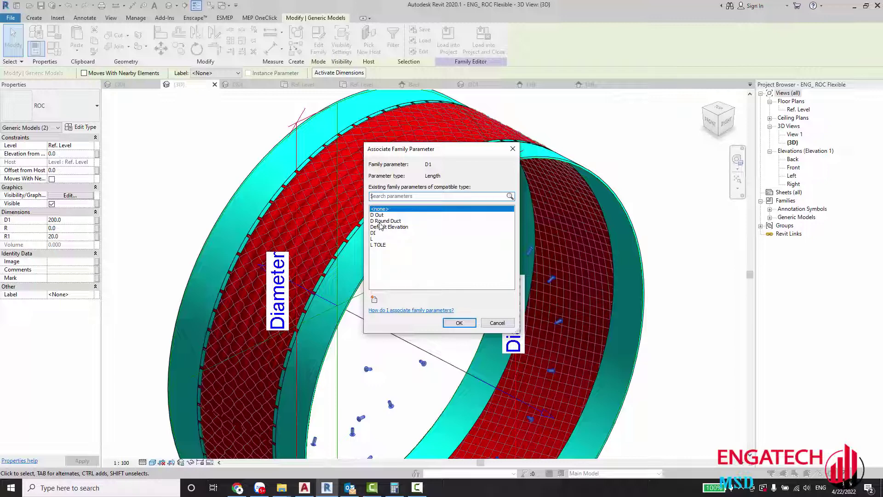
click(379, 215)
click(460, 323)
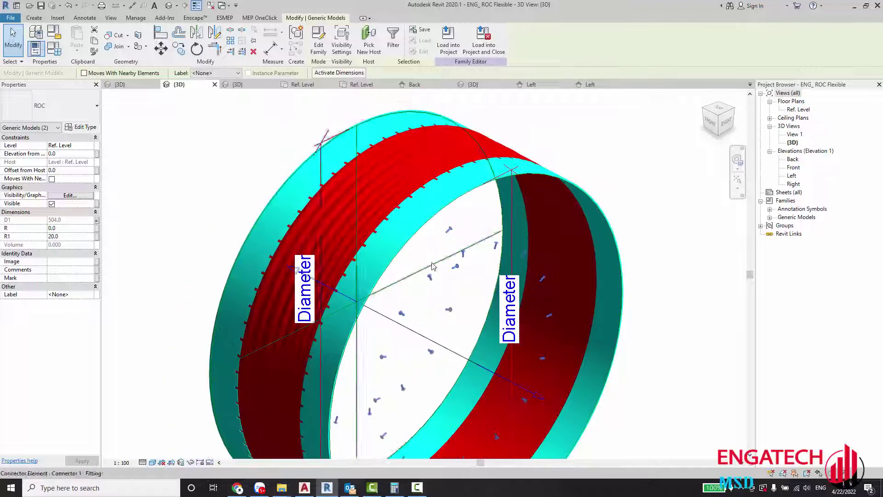
click(97, 221)
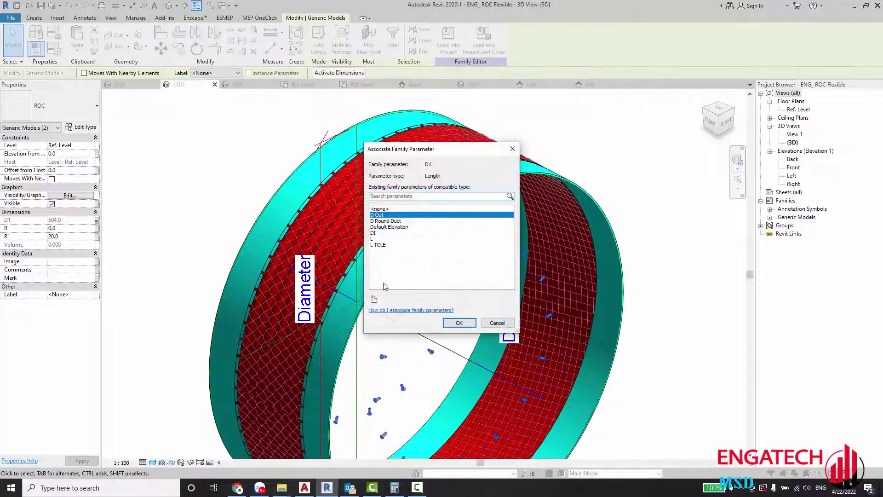
click(459, 323)
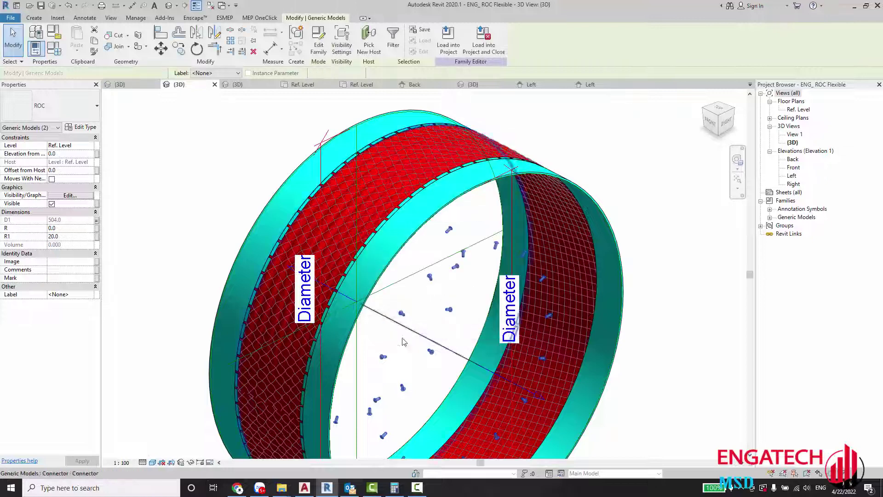
click(633, 305)
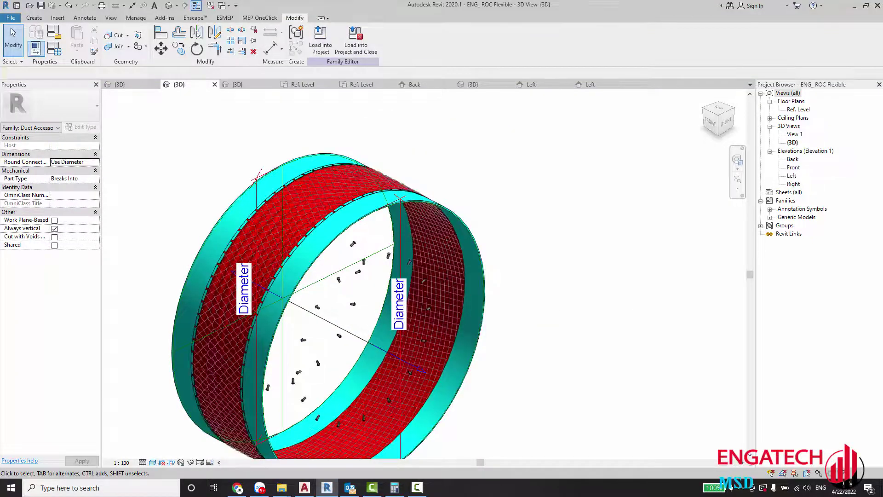
Zoom and orbit the ROC Flexible model to inspect the bolts around the ring.
scroll(434, 279, up, 2)
scroll(434, 279, up, 2)
scroll(434, 279, down, 2)
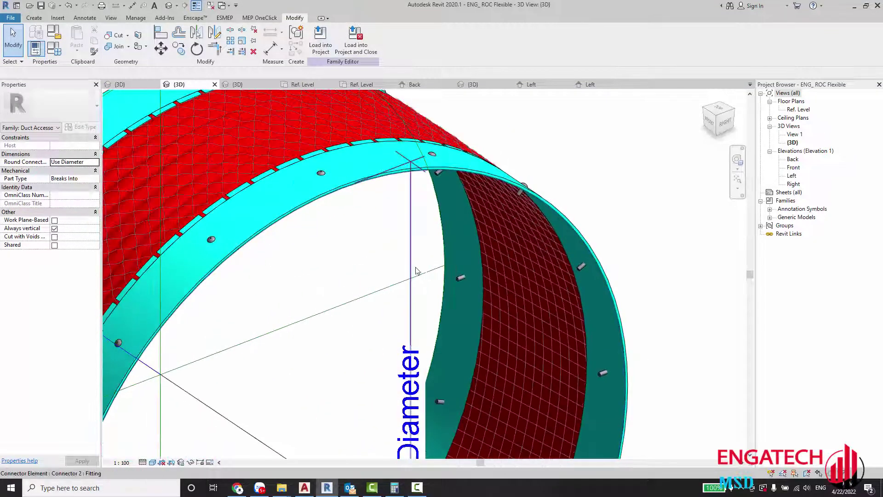
scroll(434, 279, down, 3)
mouse_move(410, 321)
shift+middle_down()
mouse_move(411, 291)
mouse_move(323, 181)
mouse_move(458, 342)
mouse_move(463, 398)
mouse_move(590, 284)
mouse_move(390, 351)
mouse_move(348, 326)
mouse_move(420, 276)
mouse_move(311, 332)
mouse_move(308, 283)
mouse_move(311, 351)
mouse_move(290, 278)
mouse_move(344, 318)
mouse_move(297, 419)
mouse_move(296, 213)
mouse_move(305, 189)
mouse_move(315, 191)
mouse_move(348, 251)
shift+middle_up()
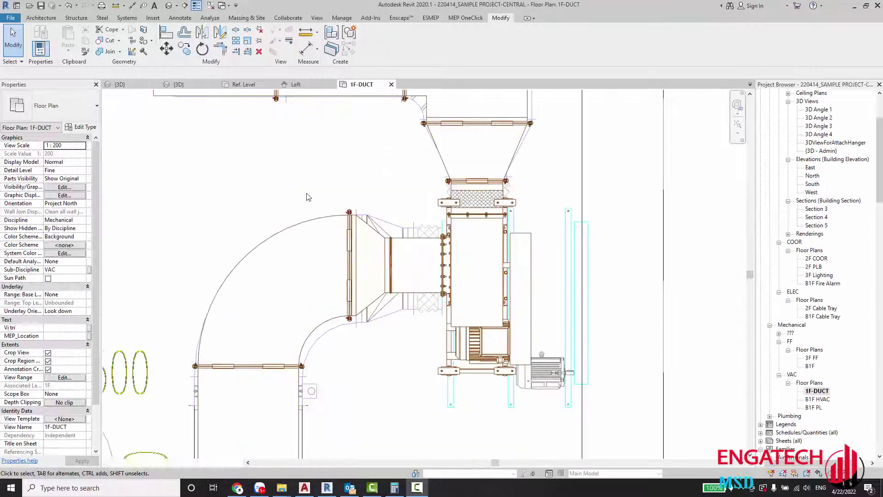
Cycle through the project 3D, 1F-DUCT and Left views, ending on the ENG_ROC Flexible {3D} view.
scroll(414, 257, up, 2)
scroll(414, 258, up, 1)
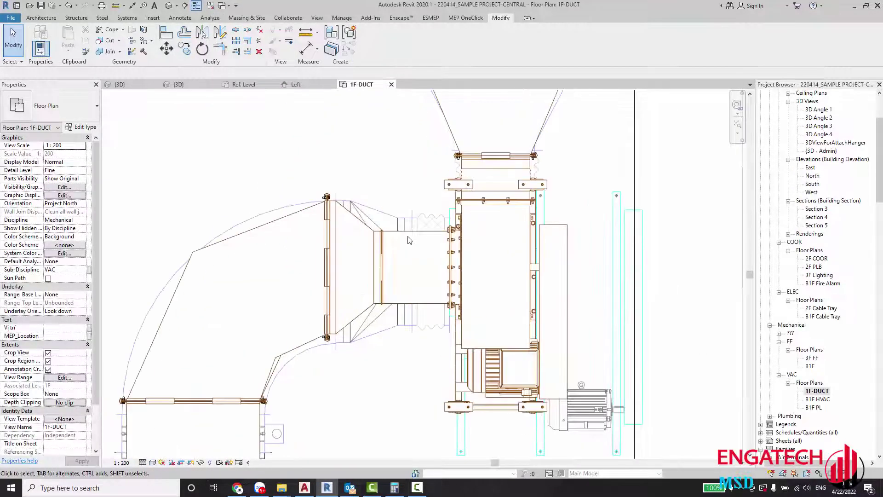
click(170, 9)
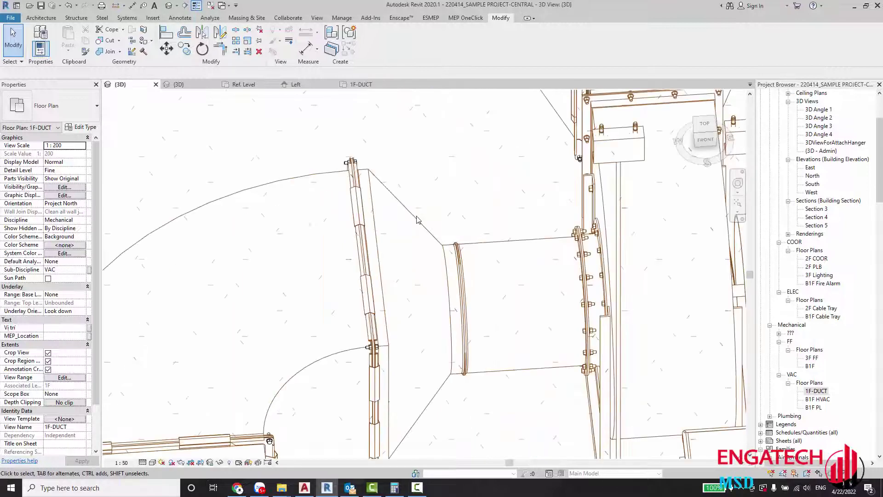
click(359, 85)
click(299, 88)
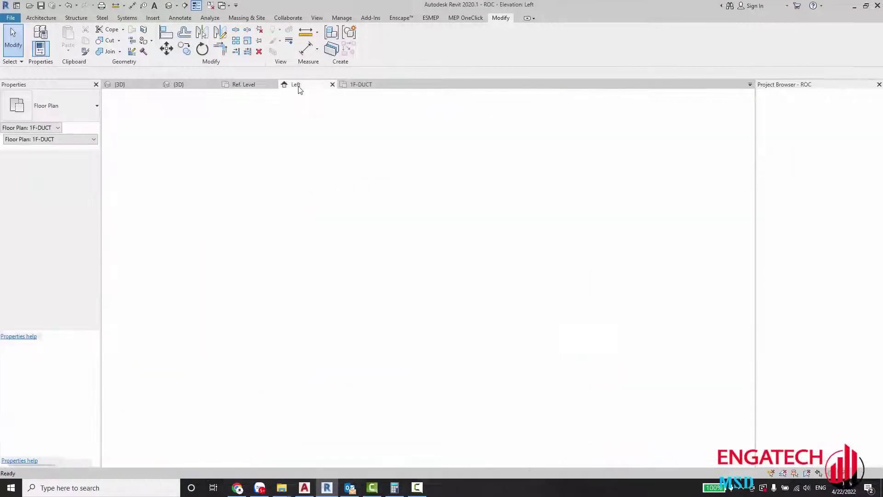
click(139, 87)
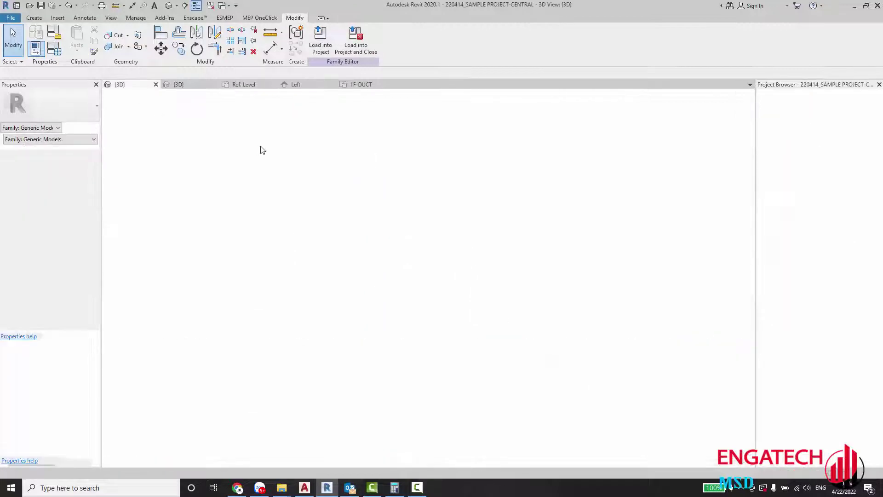
click(197, 86)
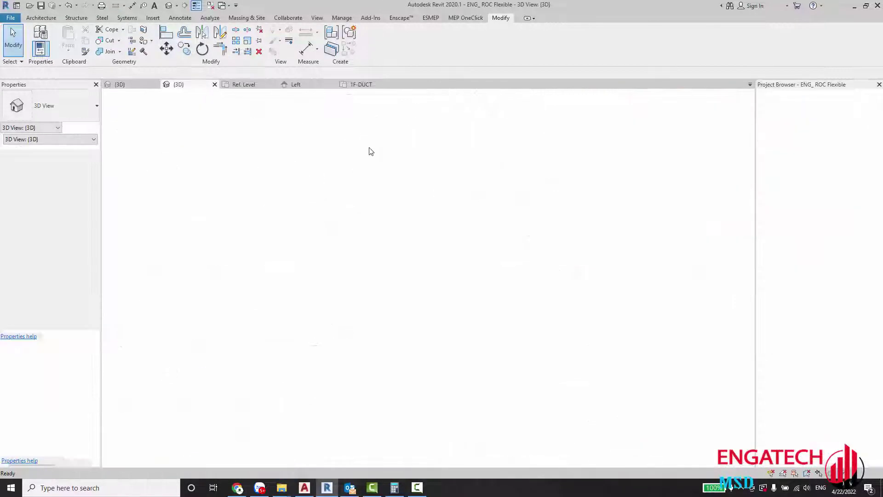
Load ENG_ROC Flexible into 220414_SAMPLE PROJECT-CENTRAL.rvt, overwriting the existing version.
click(321, 44)
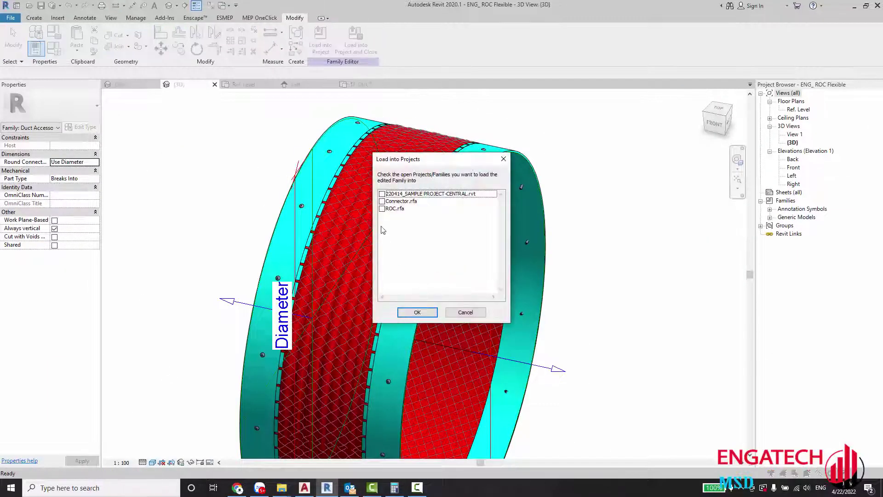
click(417, 312)
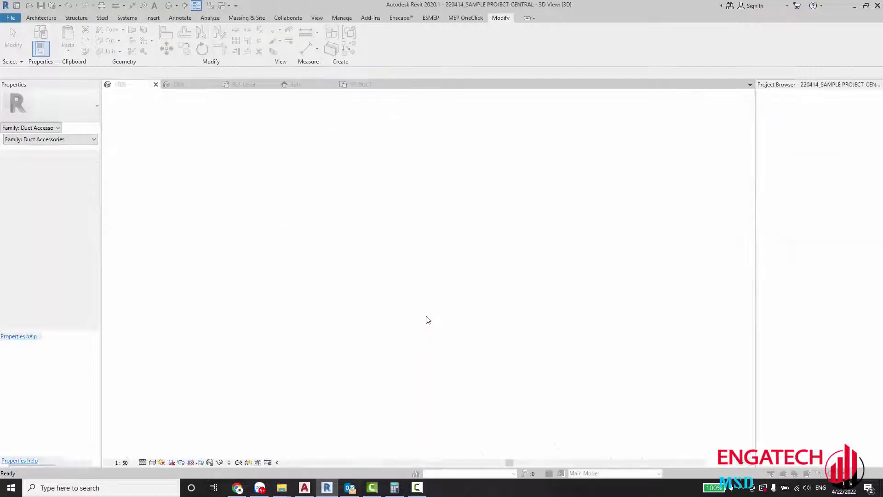
click(458, 252)
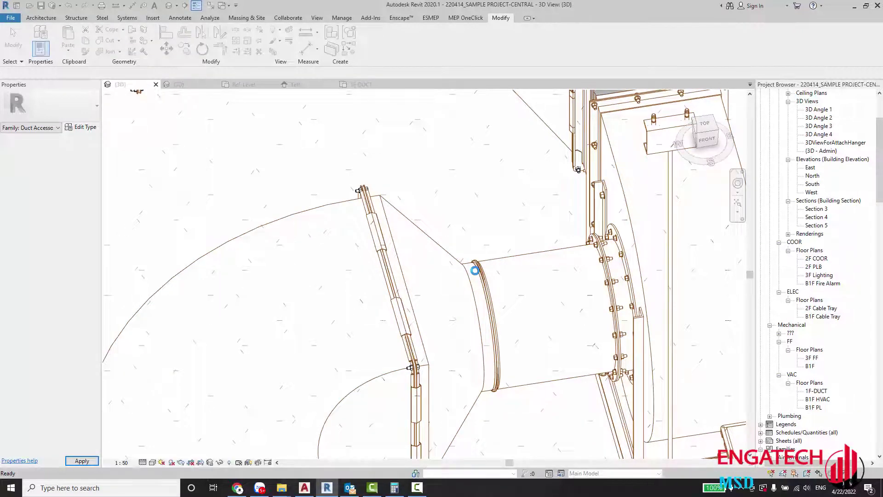
scroll(317, 232, down, 1)
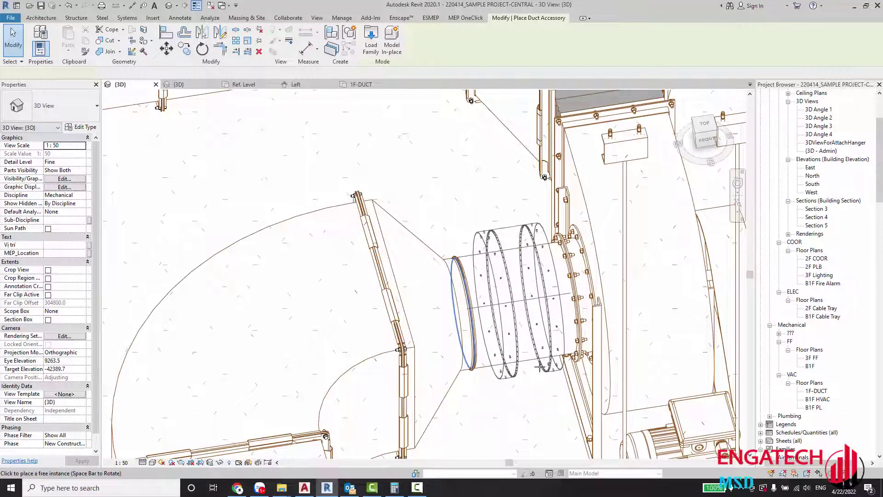
Place an ENG_ROC Flexible instance on the round duct at the fan inlet and select it.
click(536, 361)
key(Escape)
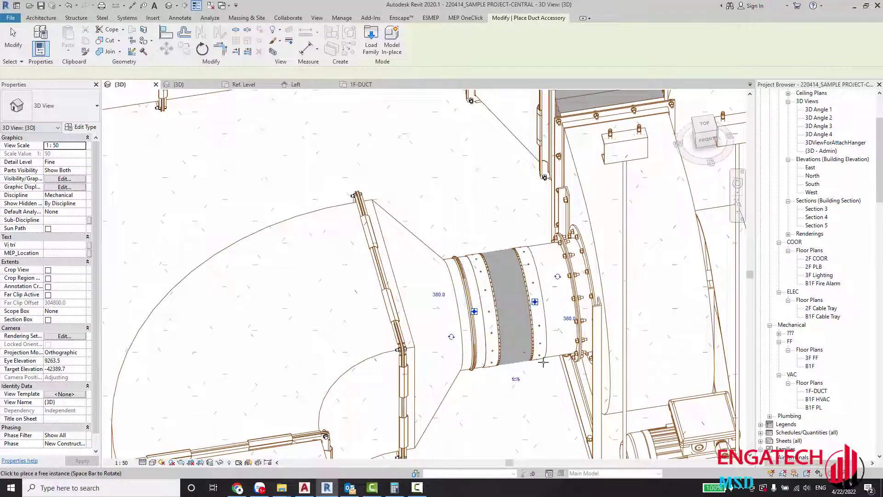
scroll(543, 340, up, 2)
scroll(547, 313, up, 3)
scroll(547, 313, down, 3)
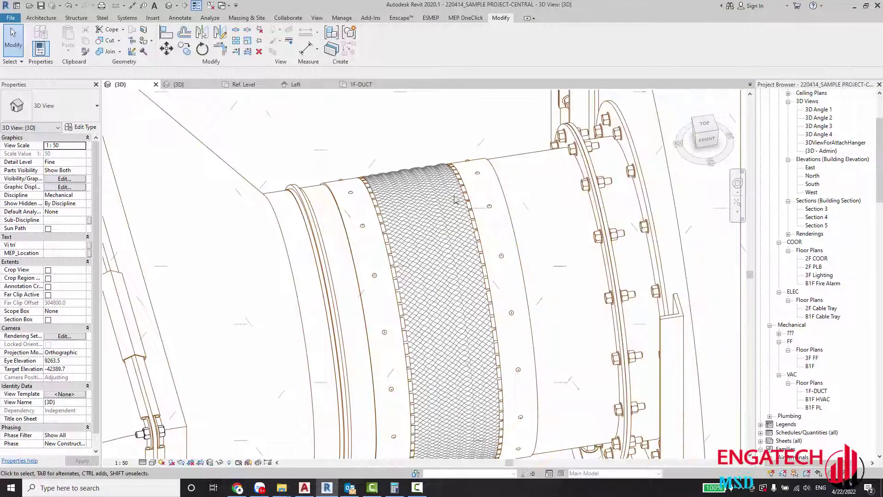
click(427, 282)
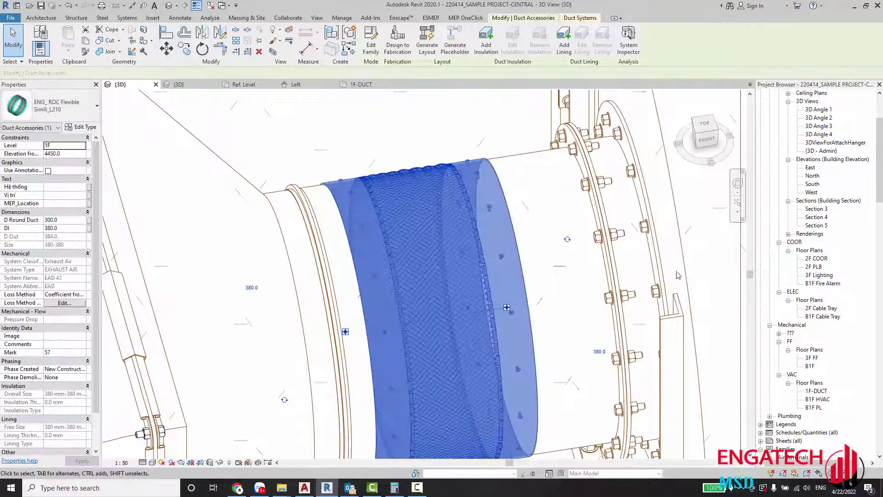
In the 1F-DUCT plan, zoom in to check the flexible accessory and the adjacent duct tee.
click(356, 84)
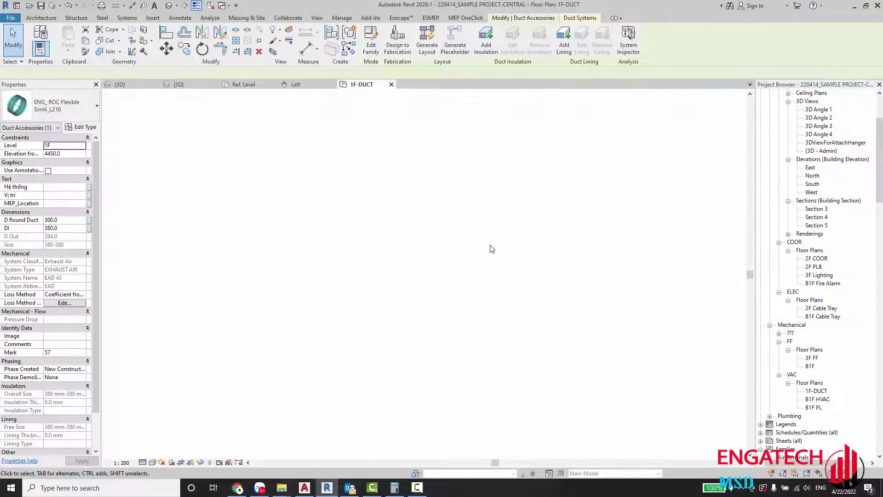
scroll(451, 255, up, 2)
scroll(434, 243, up, 2)
click(436, 215)
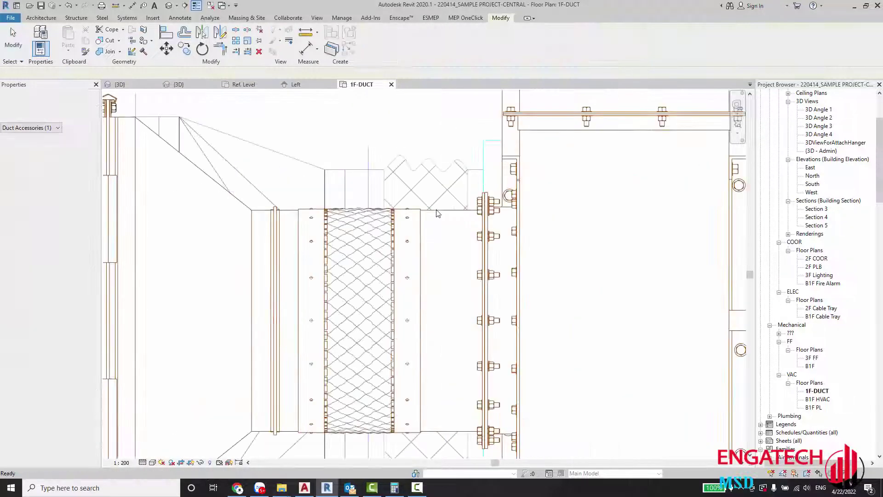
click(448, 216)
scroll(462, 217, up, 1)
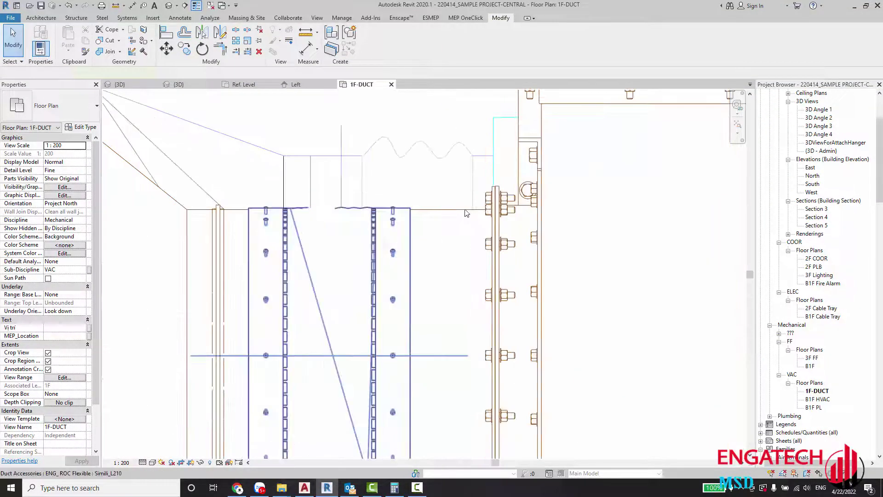
scroll(462, 217, up, 1)
scroll(462, 218, up, 1)
scroll(464, 220, up, 1)
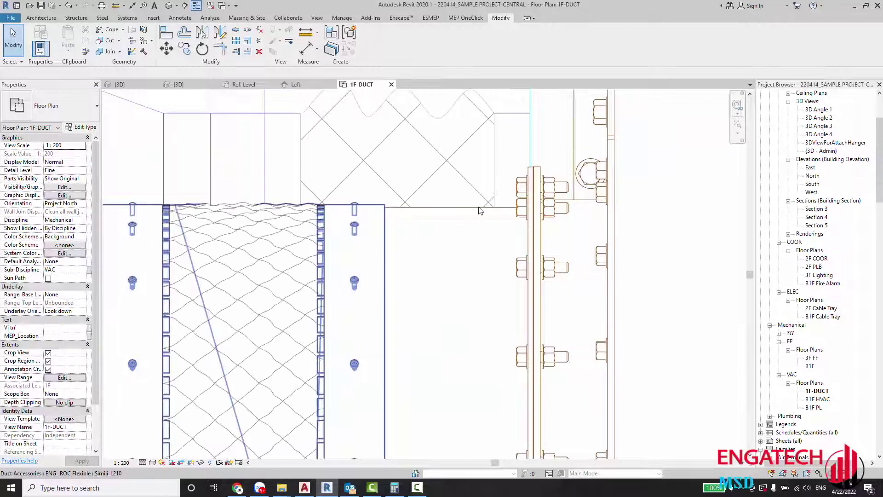
scroll(473, 228, down, 3)
click(468, 233)
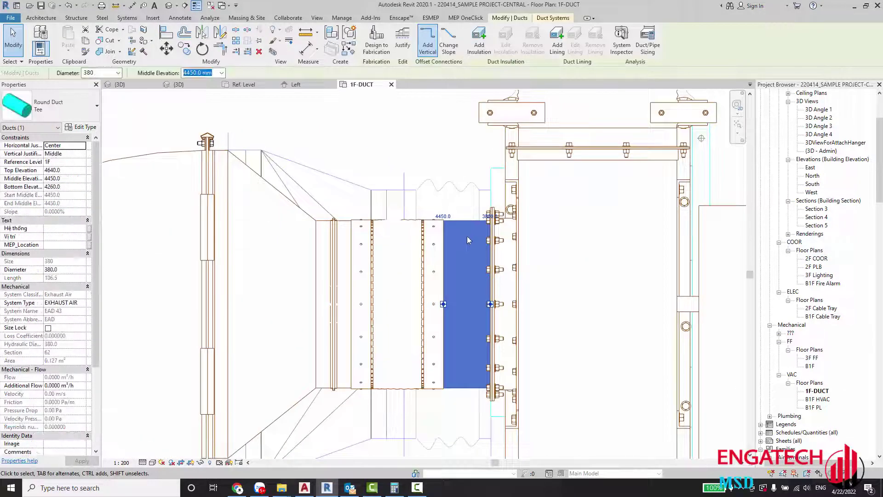
key(Escape)
Stretch the flexible accessory's end so it meets the fan flange.
click(444, 299)
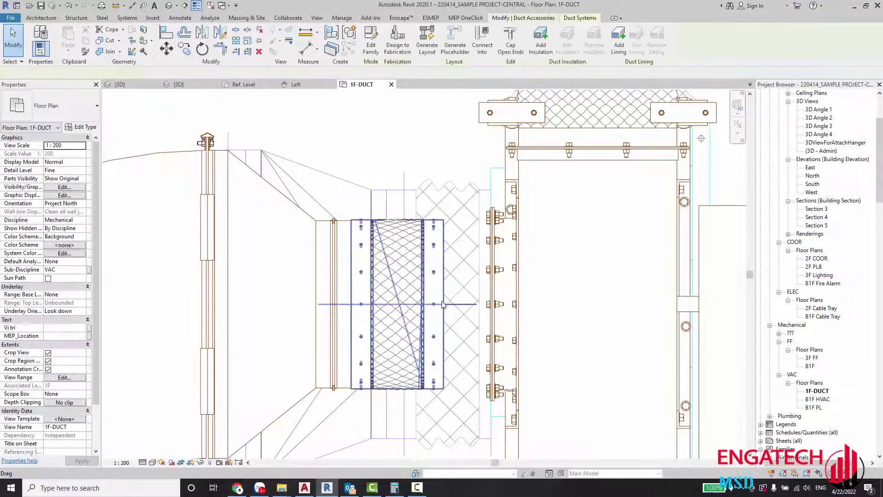
drag(444, 305, 491, 304)
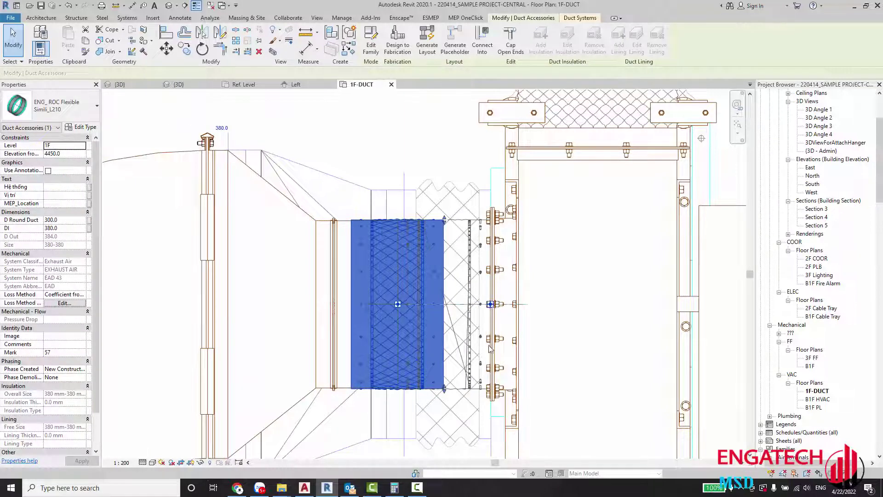
key(Escape)
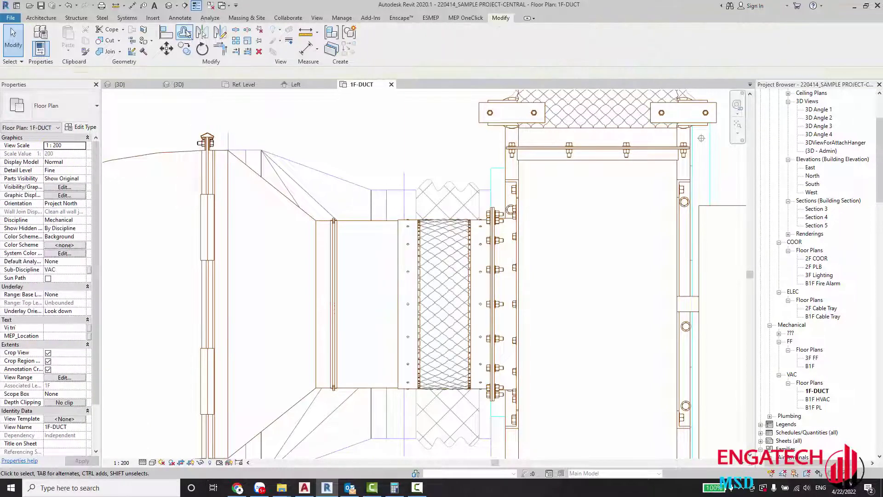
Set the 1F-DUCT plan's visual style to Shaded.
click(155, 464)
click(168, 425)
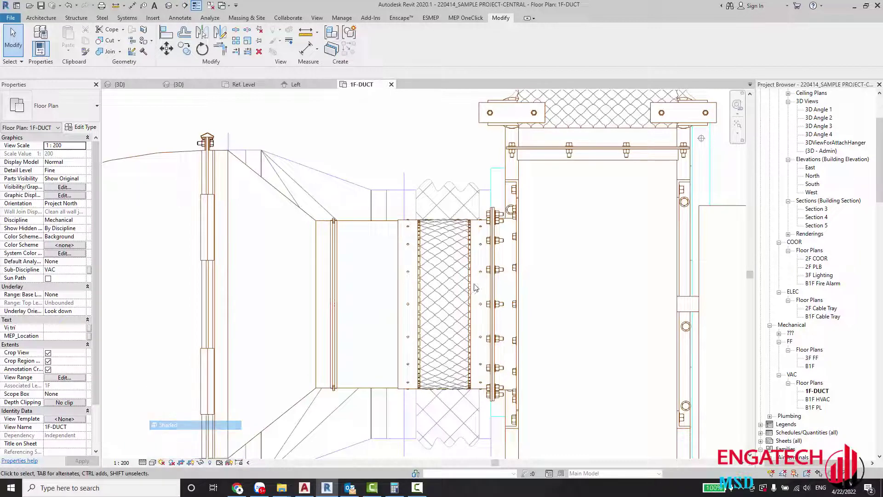
scroll(454, 266, down, 2)
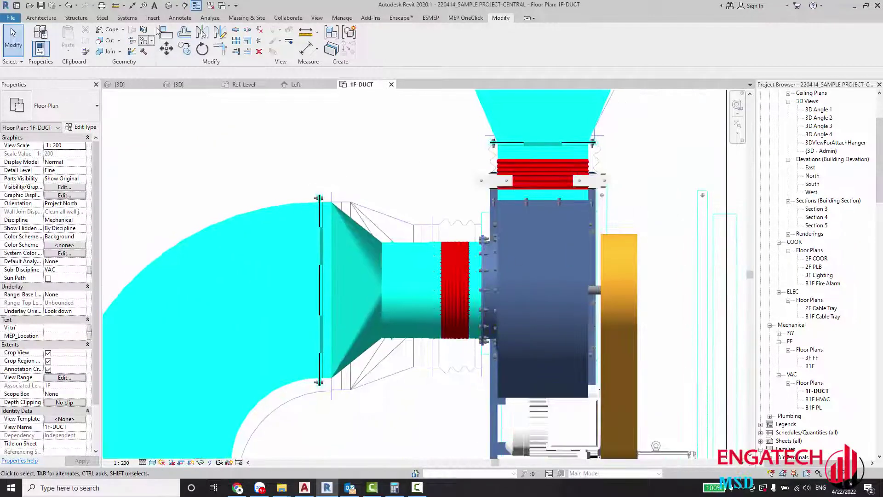
Return to the project's 3D view and orbit to look at the fan inlet.
click(170, 7)
shift+middle_drag(527, 244, 387, 352)
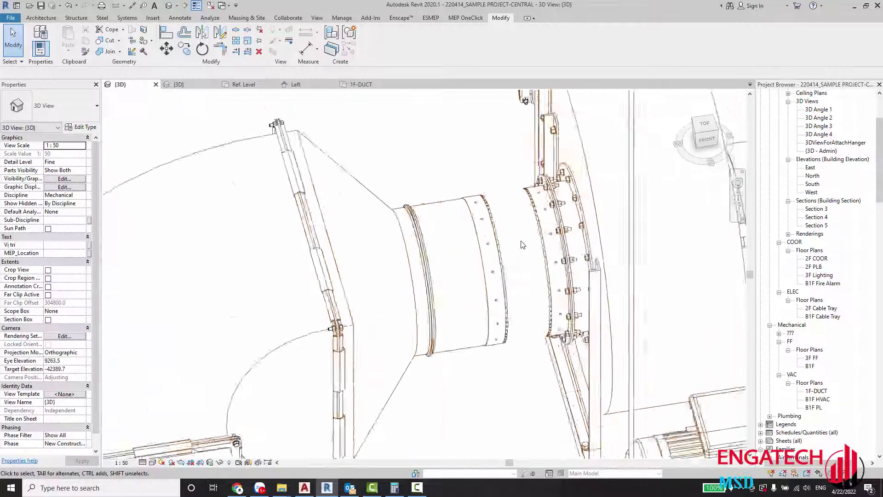
scroll(386, 352, up, 3)
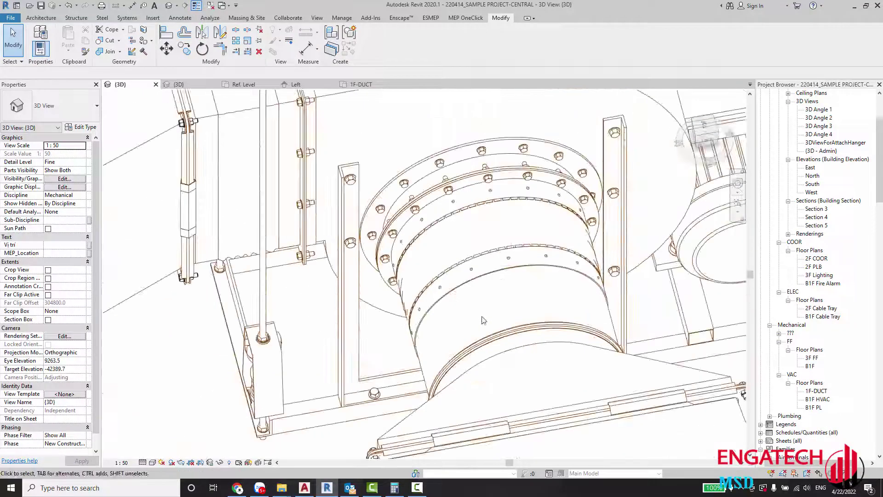
mouse_move(386, 352)
shift+middle_down()
mouse_move(458, 376)
mouse_move(208, 469)
shift+middle_up()
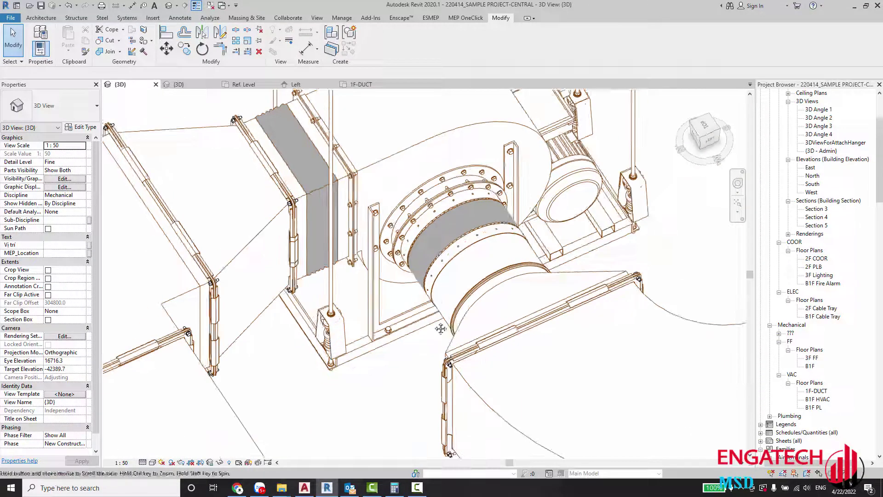
click(153, 463)
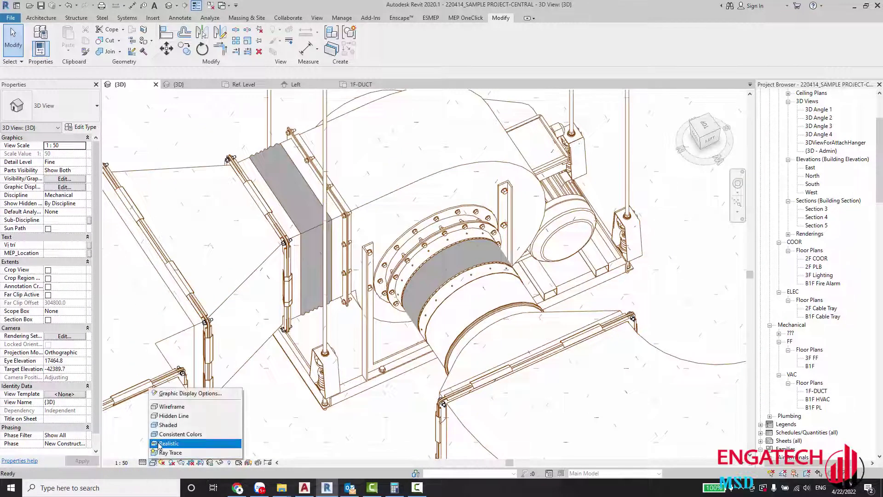
Set the 3D view to Realistic and zoom in on the duct-to-fan connection.
click(162, 425)
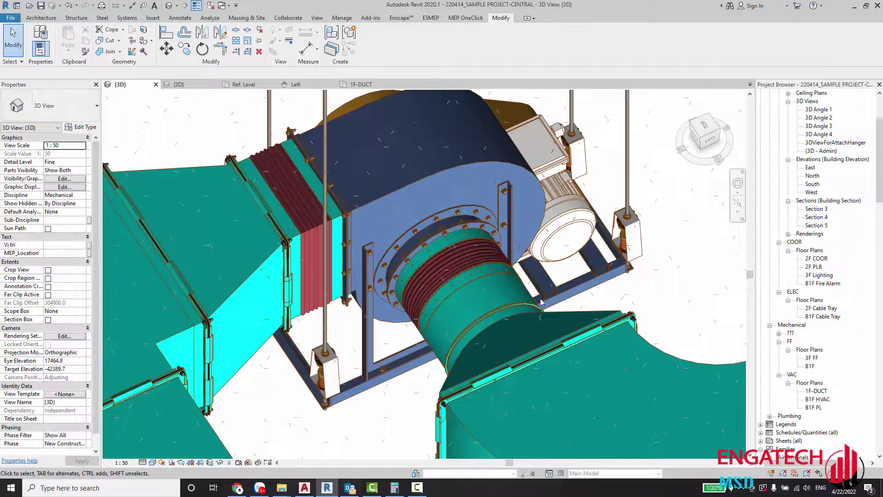
scroll(401, 263, up, 3)
scroll(400, 263, up, 3)
scroll(628, 318, up, 3)
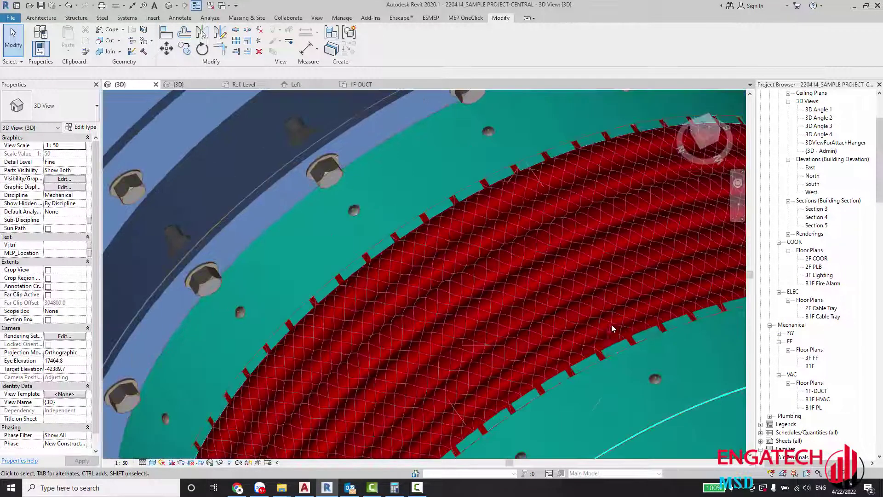
scroll(455, 219, down, 5)
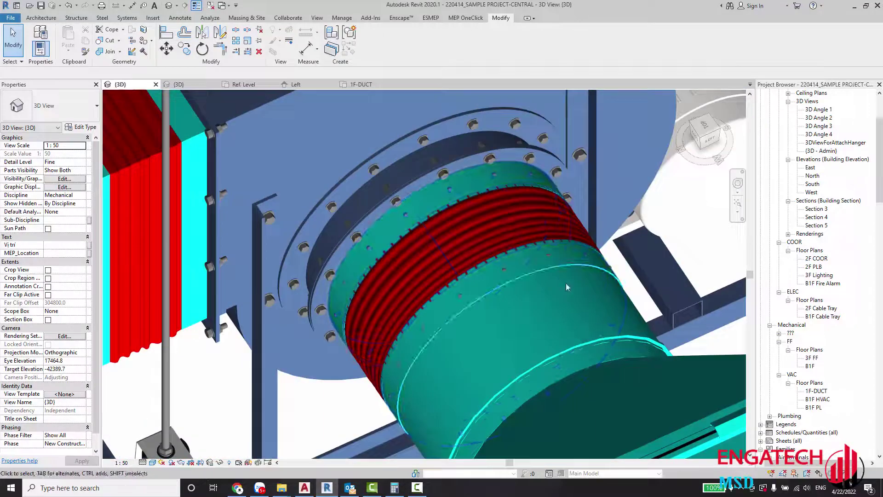
scroll(508, 264, up, 2)
scroll(508, 263, up, 2)
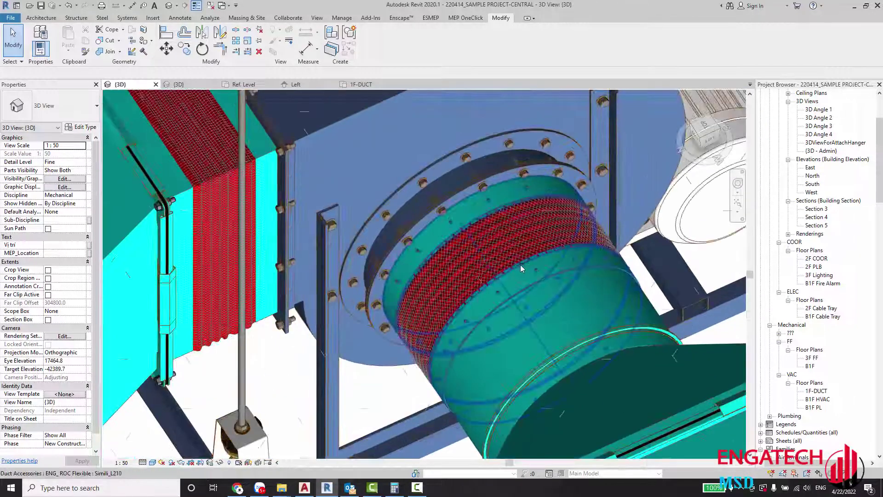
scroll(529, 263, up, 3)
scroll(529, 262, down, 2)
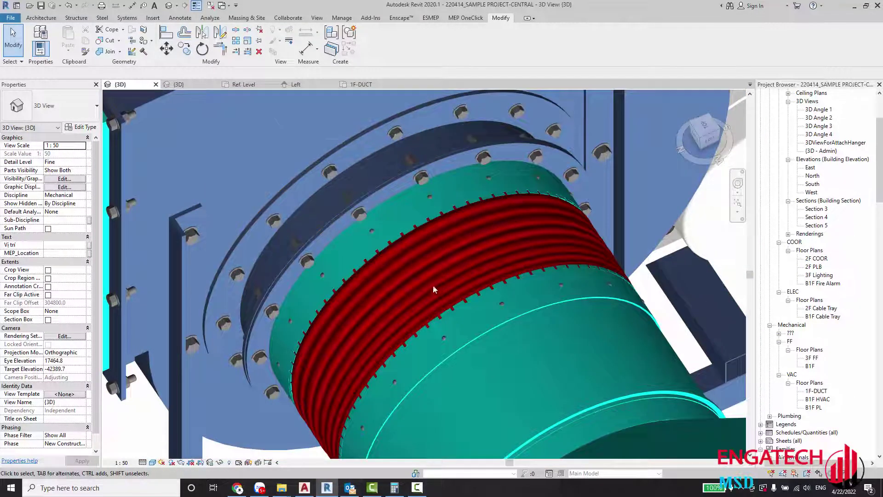
scroll(482, 319, down, 2)
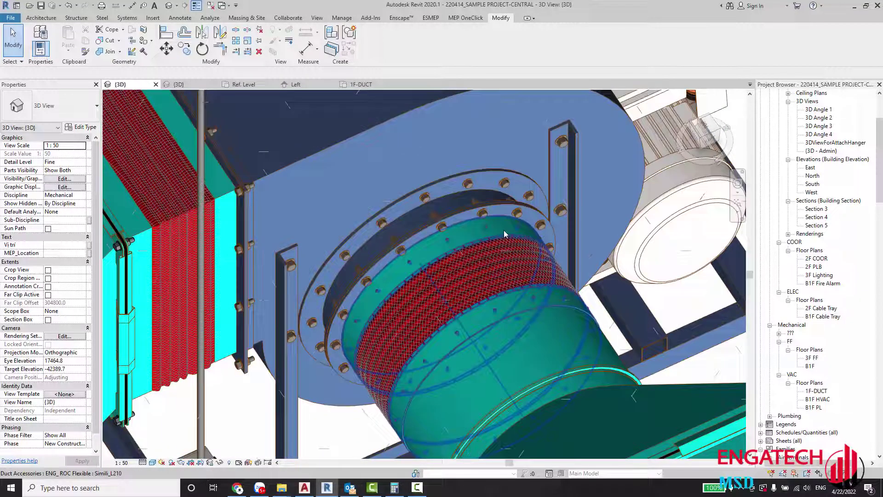
Select and orbit around the bellows and fan to inspect the connection, then deselect.
click(529, 282)
shift+middle_drag(529, 282, 579, 285)
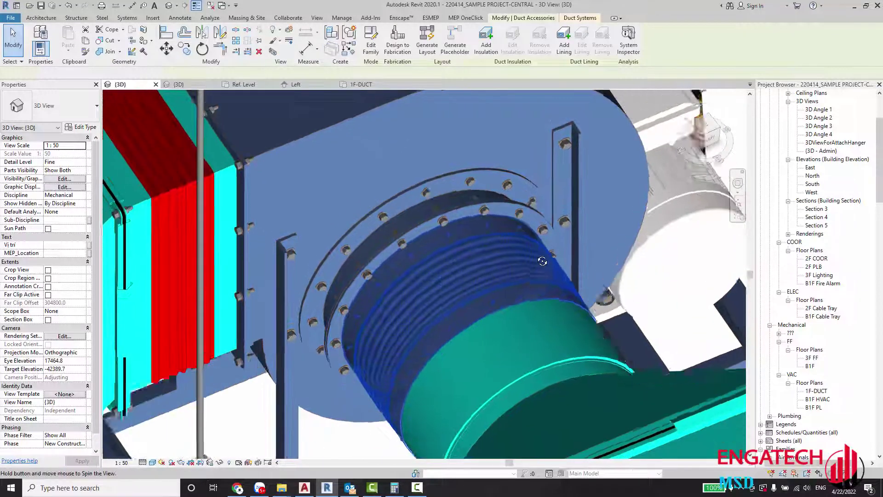
scroll(457, 264, down, 3)
middle_drag(457, 264, 425, 310)
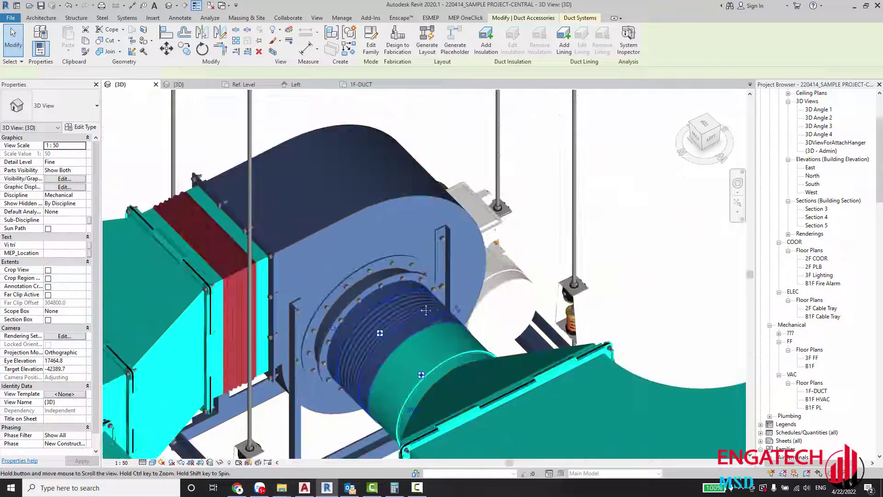
click(512, 234)
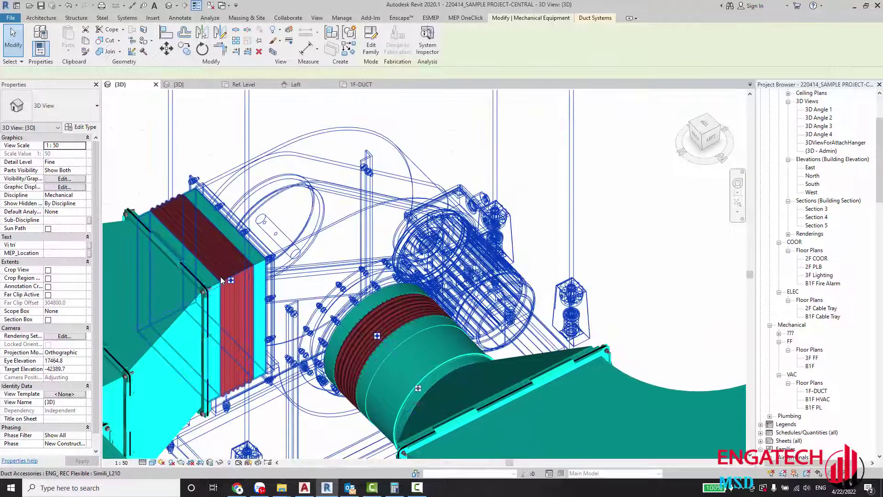
key(Escape)
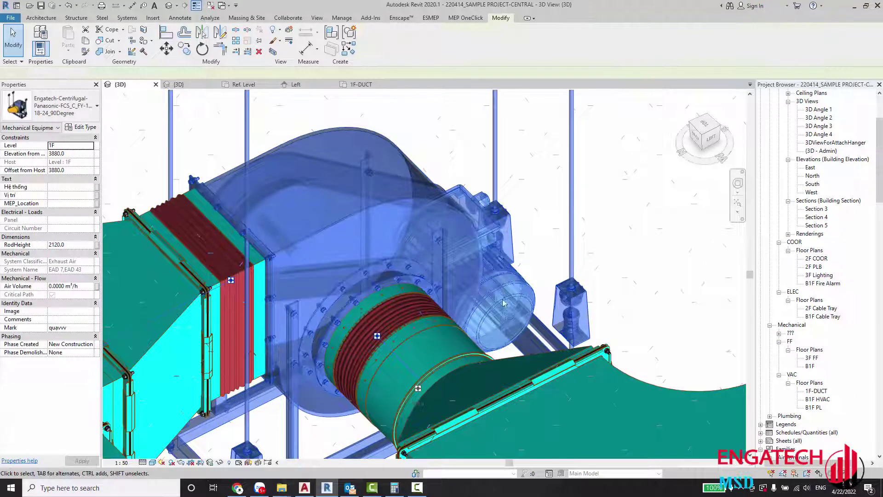
scroll(382, 333, up, 1)
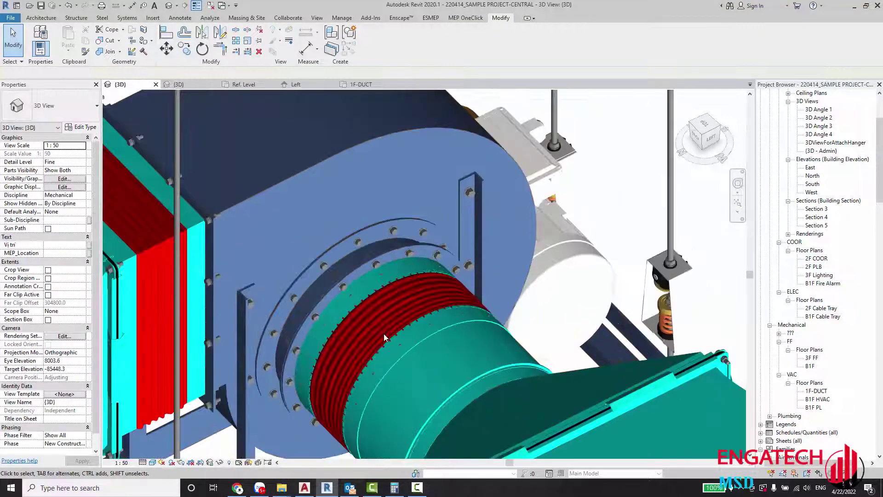
scroll(400, 325, up, 1)
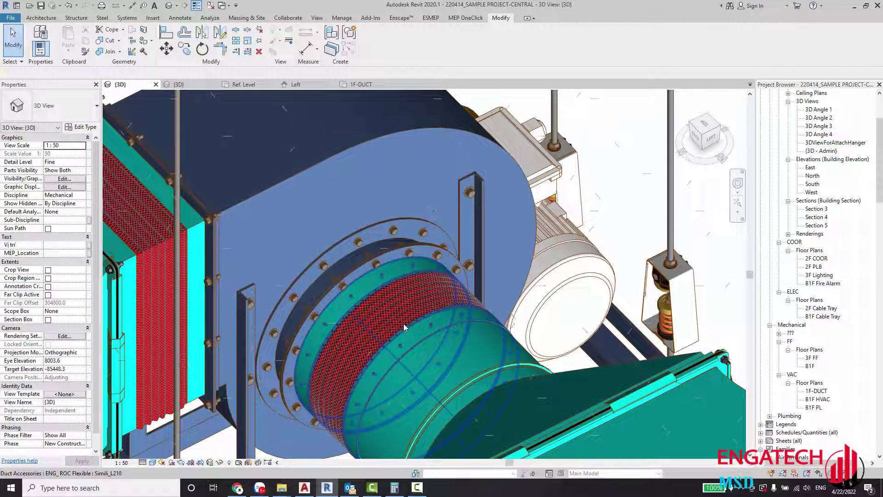